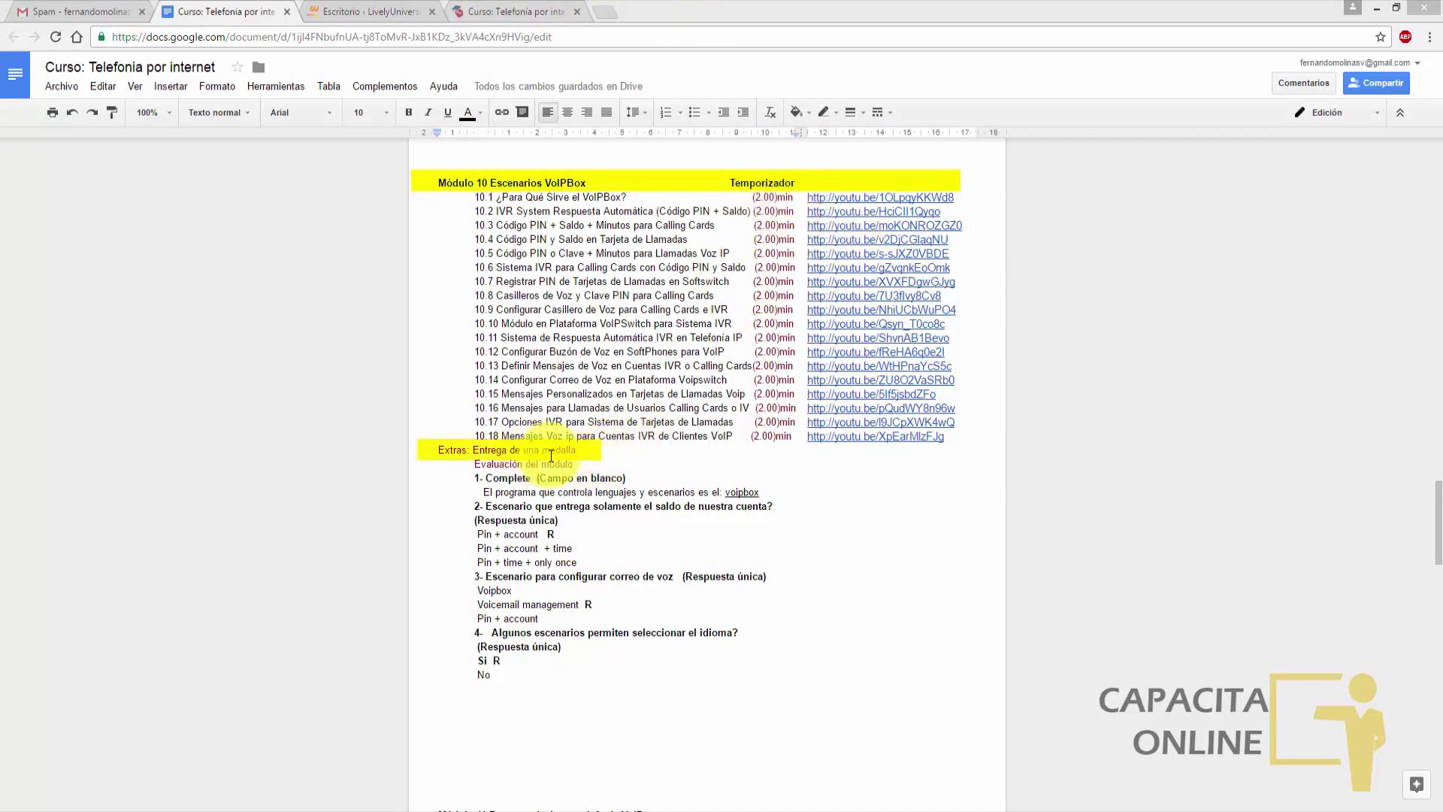
- Switch to the LivelyUniversity WordPress dashboard and start a new LearnDash lesson
scroll(1318, 565, up, 1)
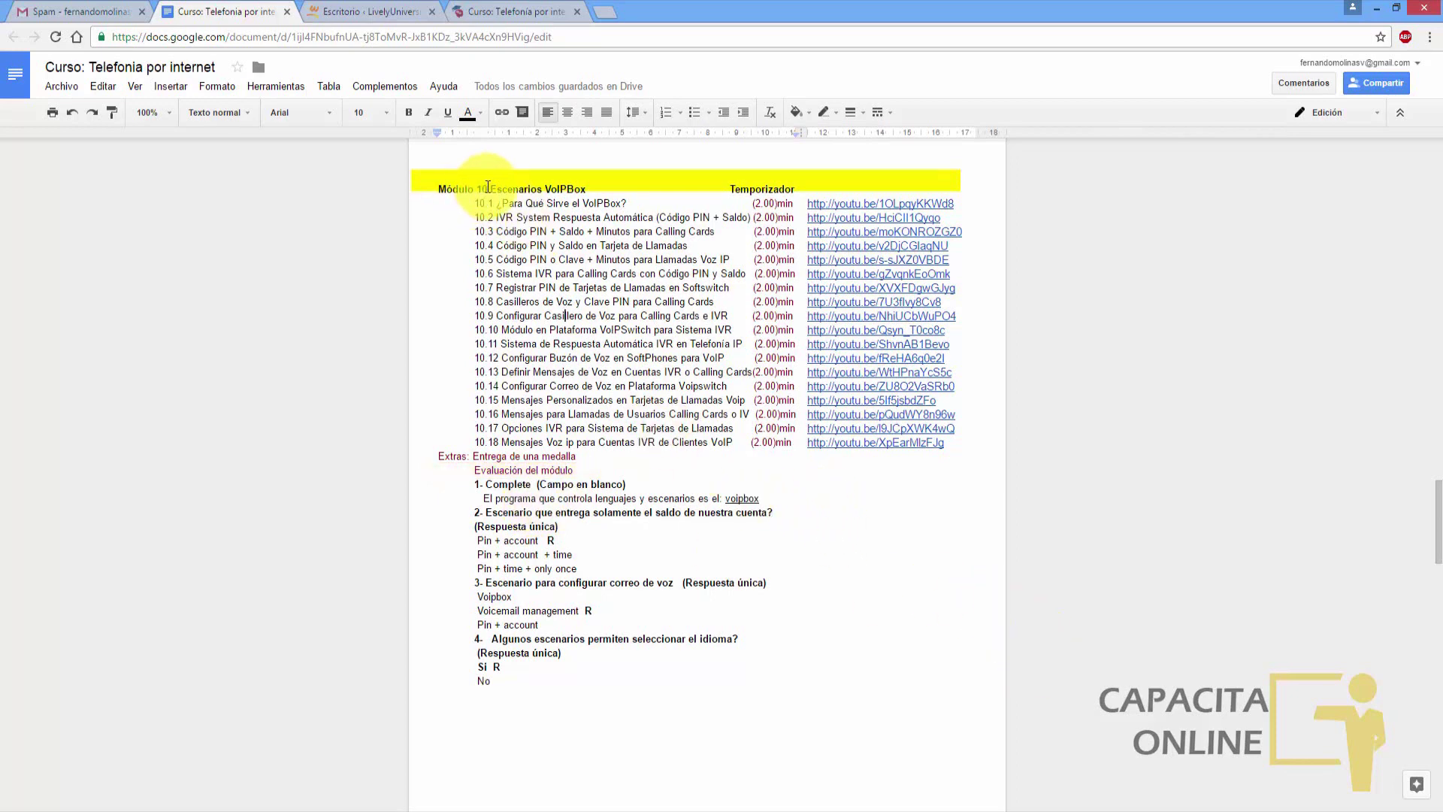
click(389, 12)
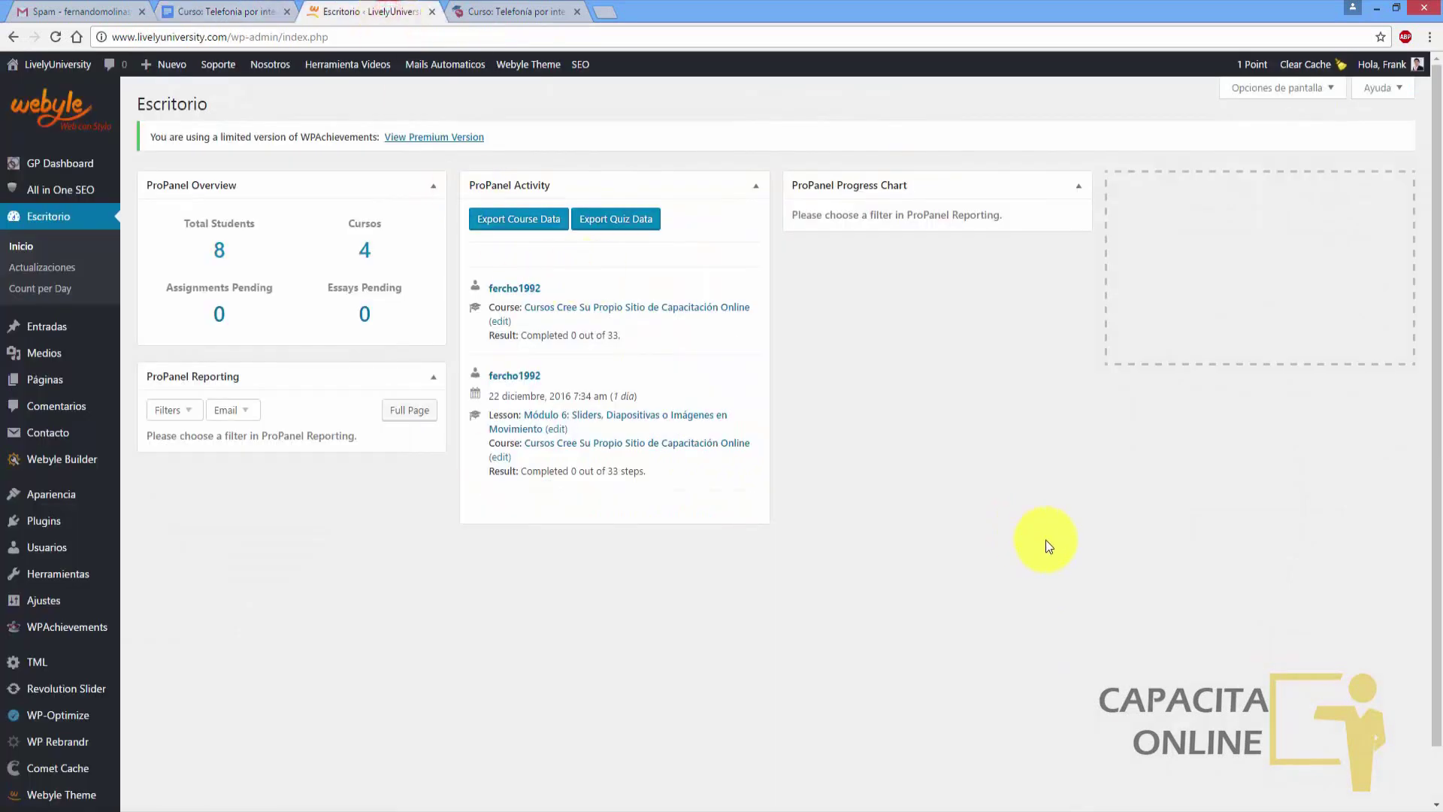
scroll(1426, 571, down, 1)
mouse_move(37, 760)
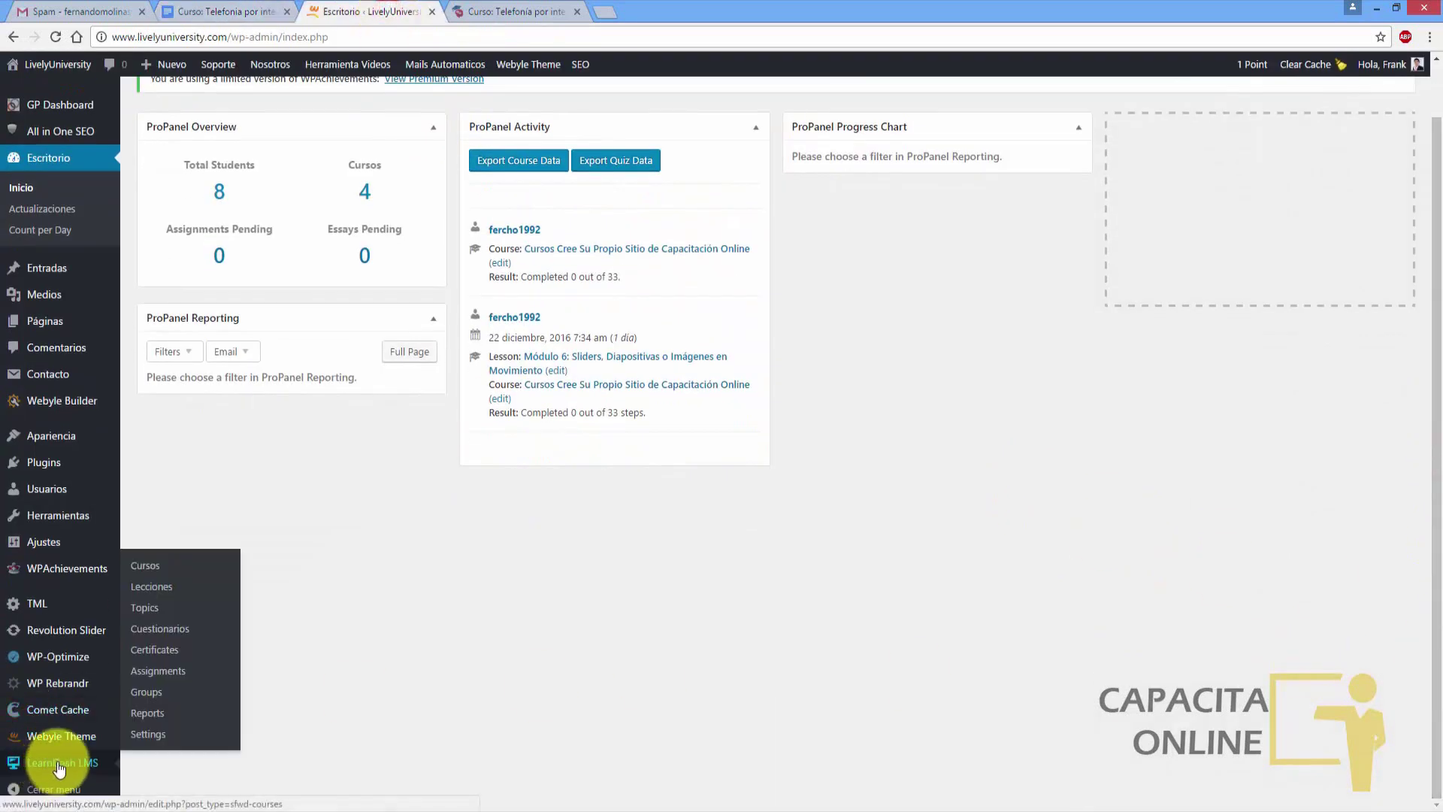
click(160, 590)
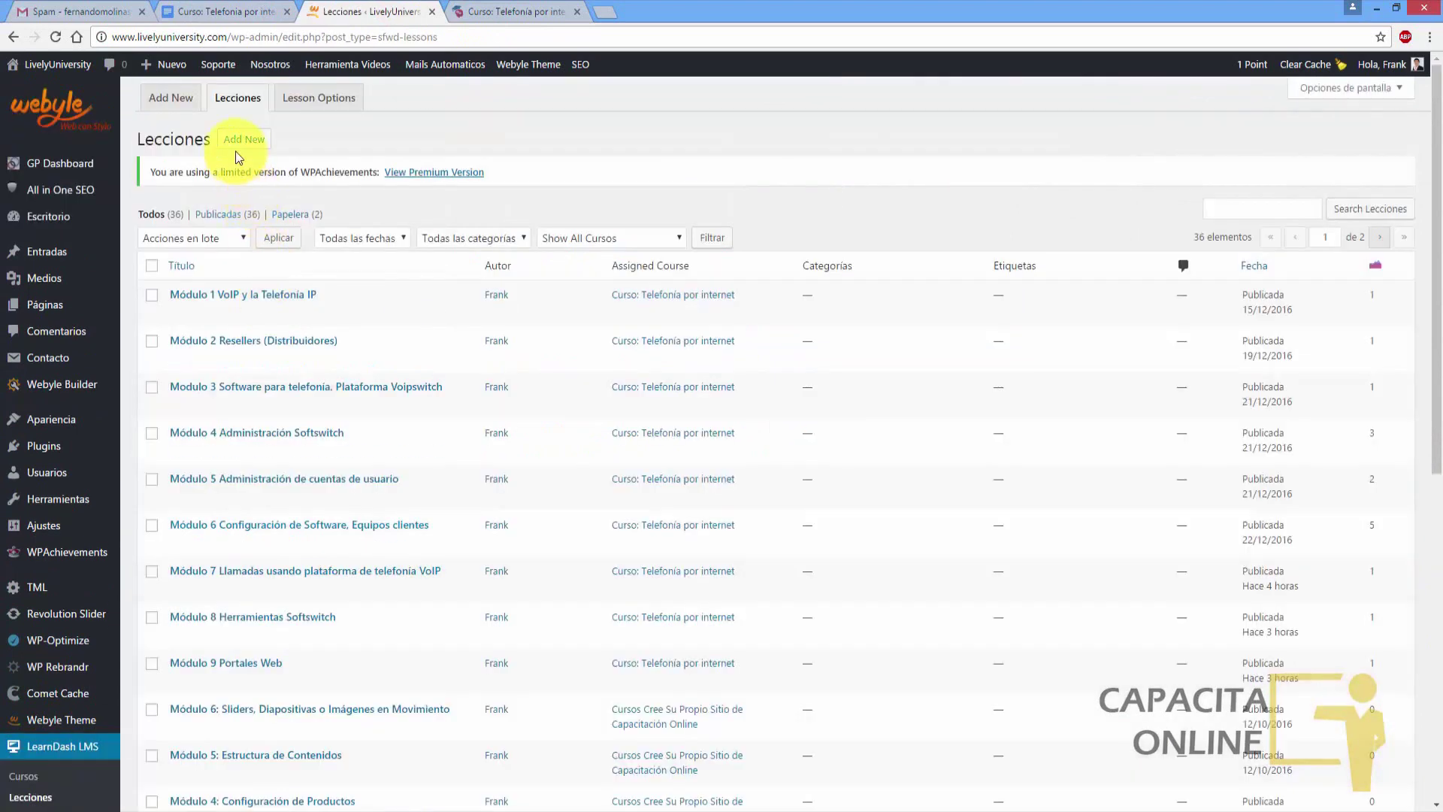
click(235, 143)
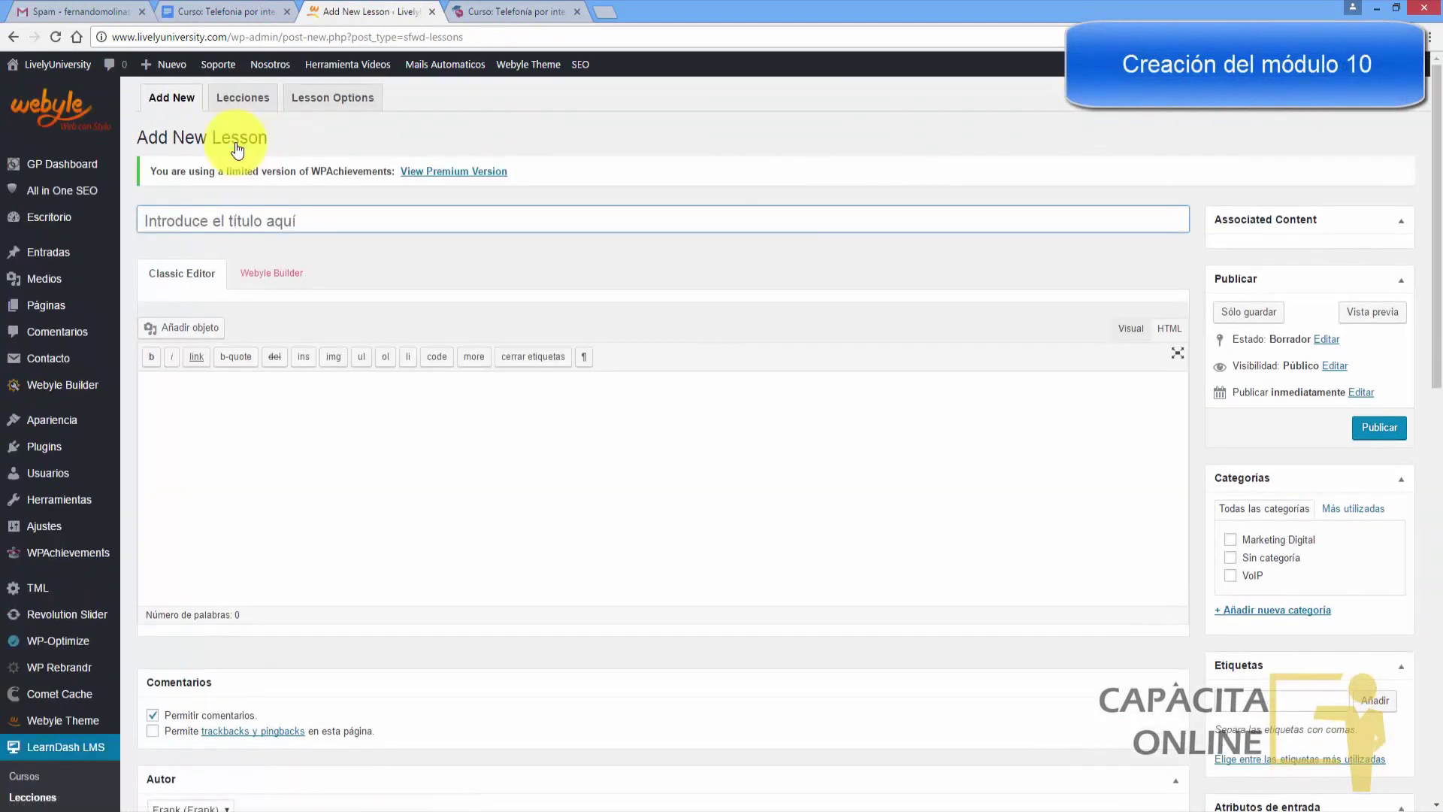
- Title the lesson "Módulo 10 Escenarios VoIPBox", copied from the course outline document, and disallow comments on it
click(223, 11)
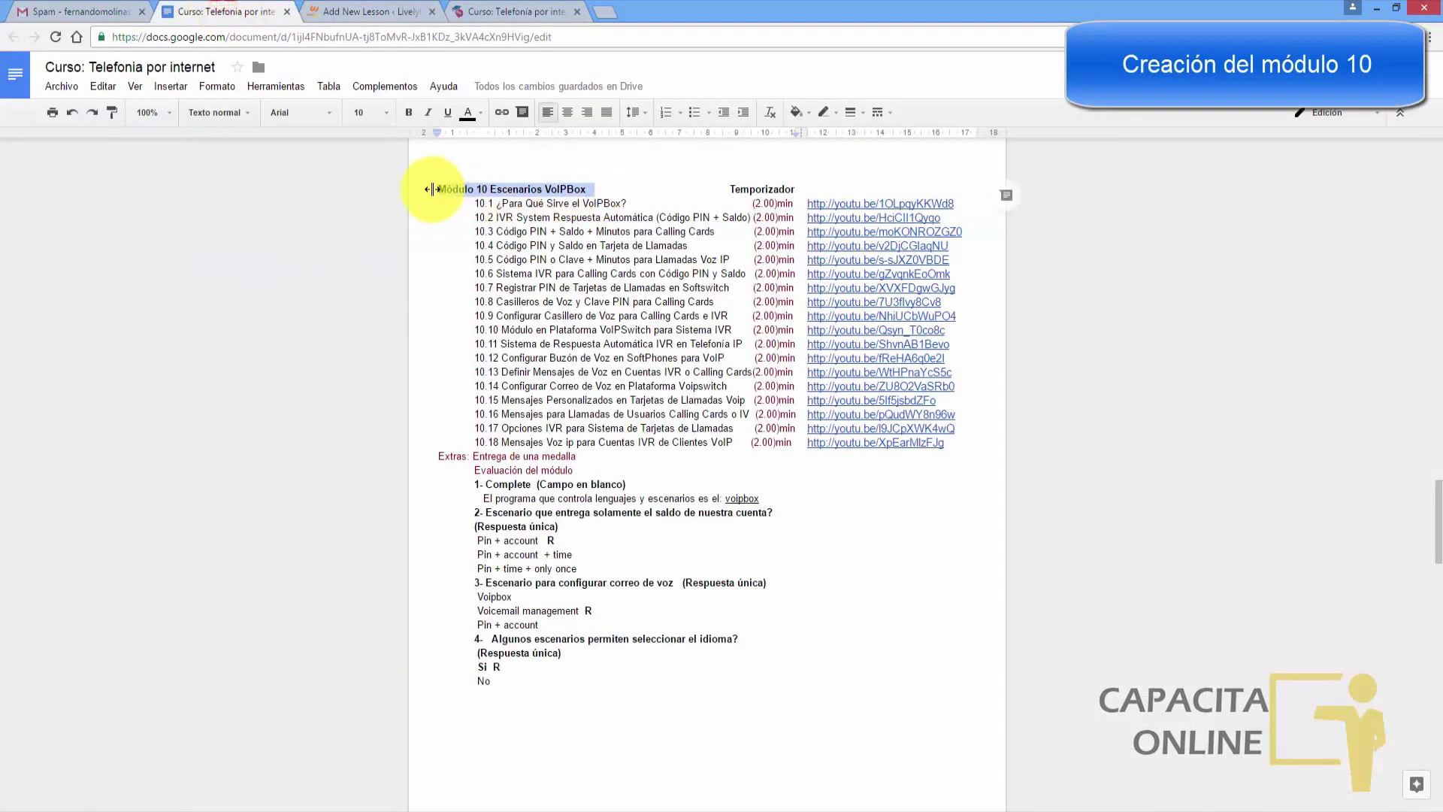
click(368, 11)
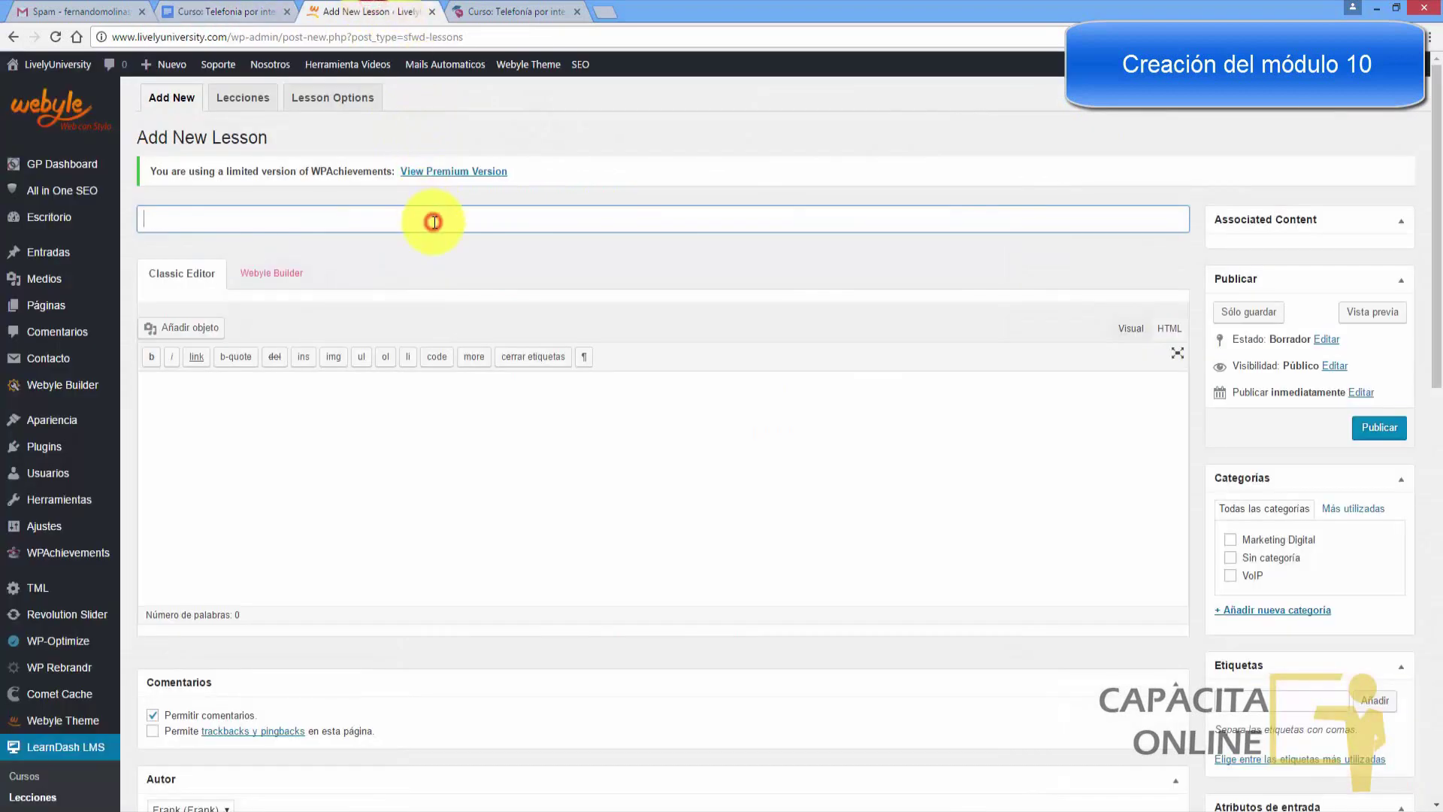
text(Módulo 10 Exámenes VoIPBox)
scroll(396, 425, down, 3)
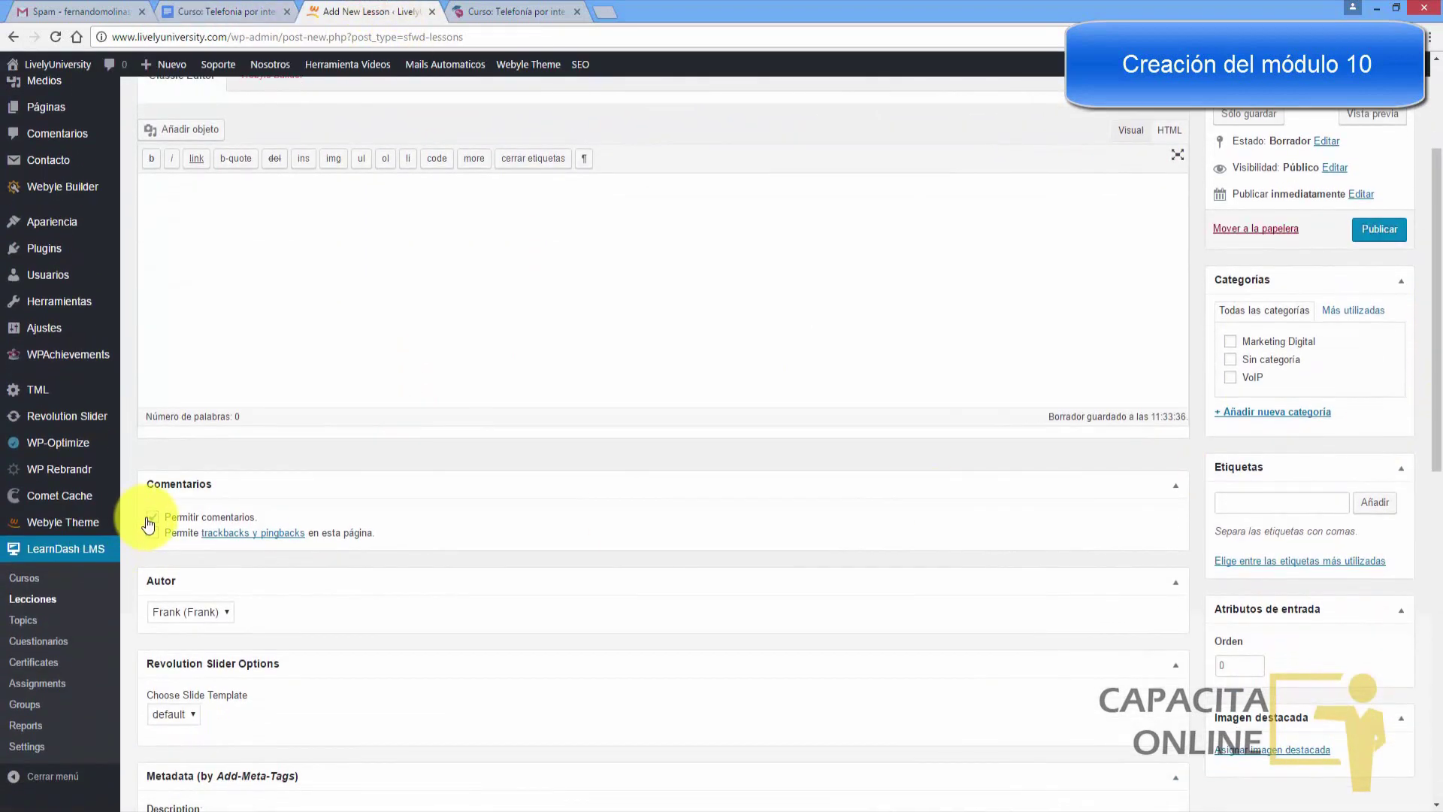
click(152, 517)
- Associate the lesson with "Curso: Telefonía por internet" and publish it
scroll(828, 737, down, 10)
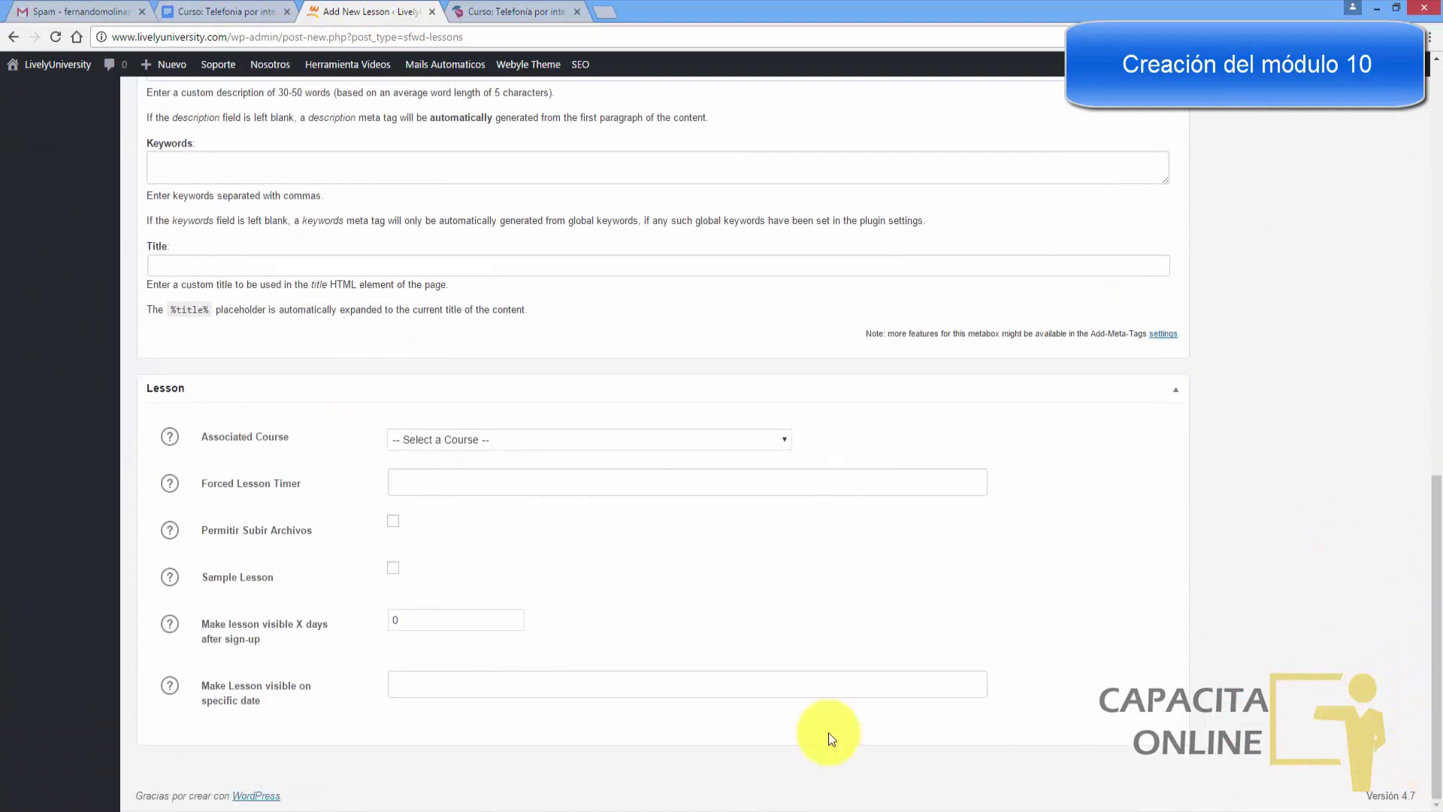
click(502, 440)
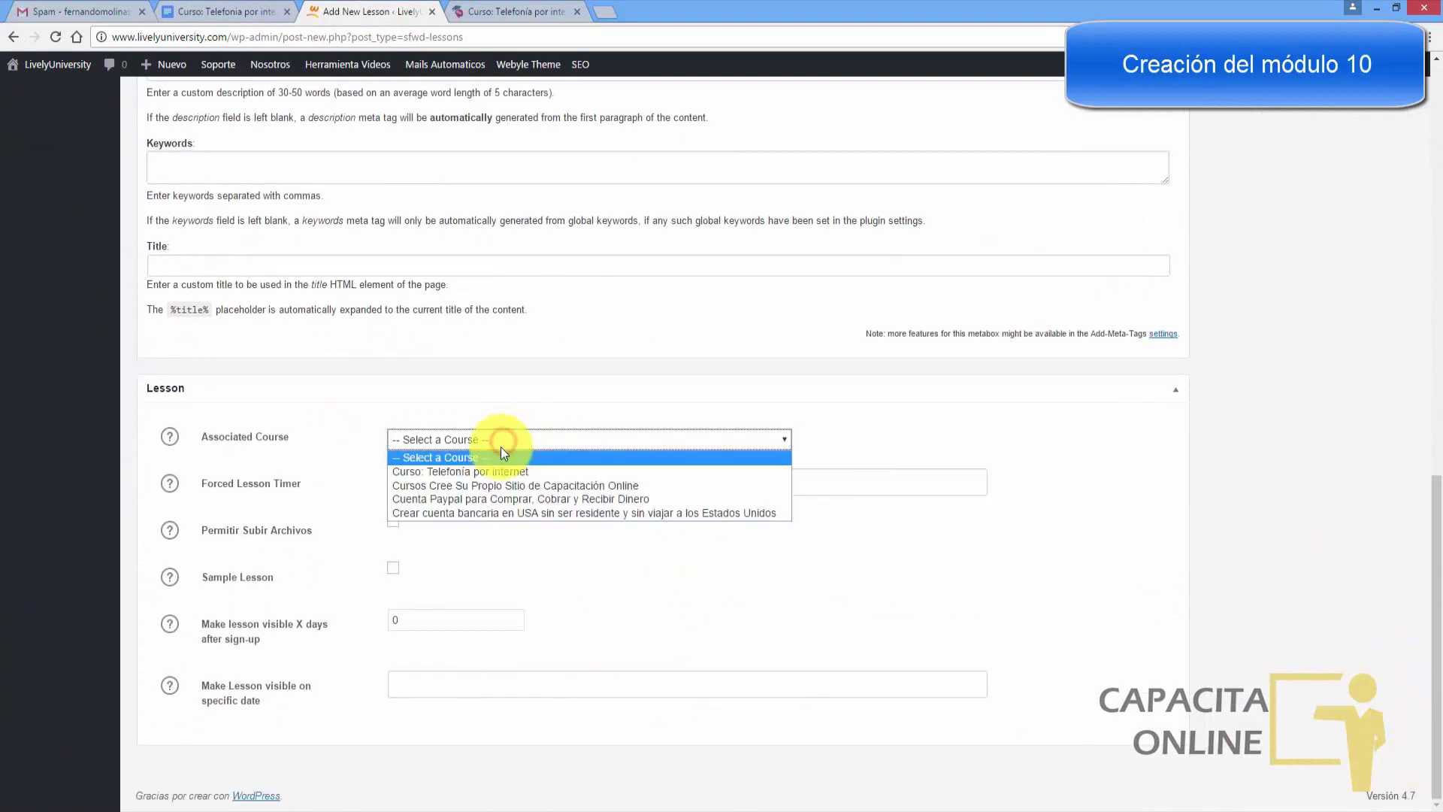
click(435, 471)
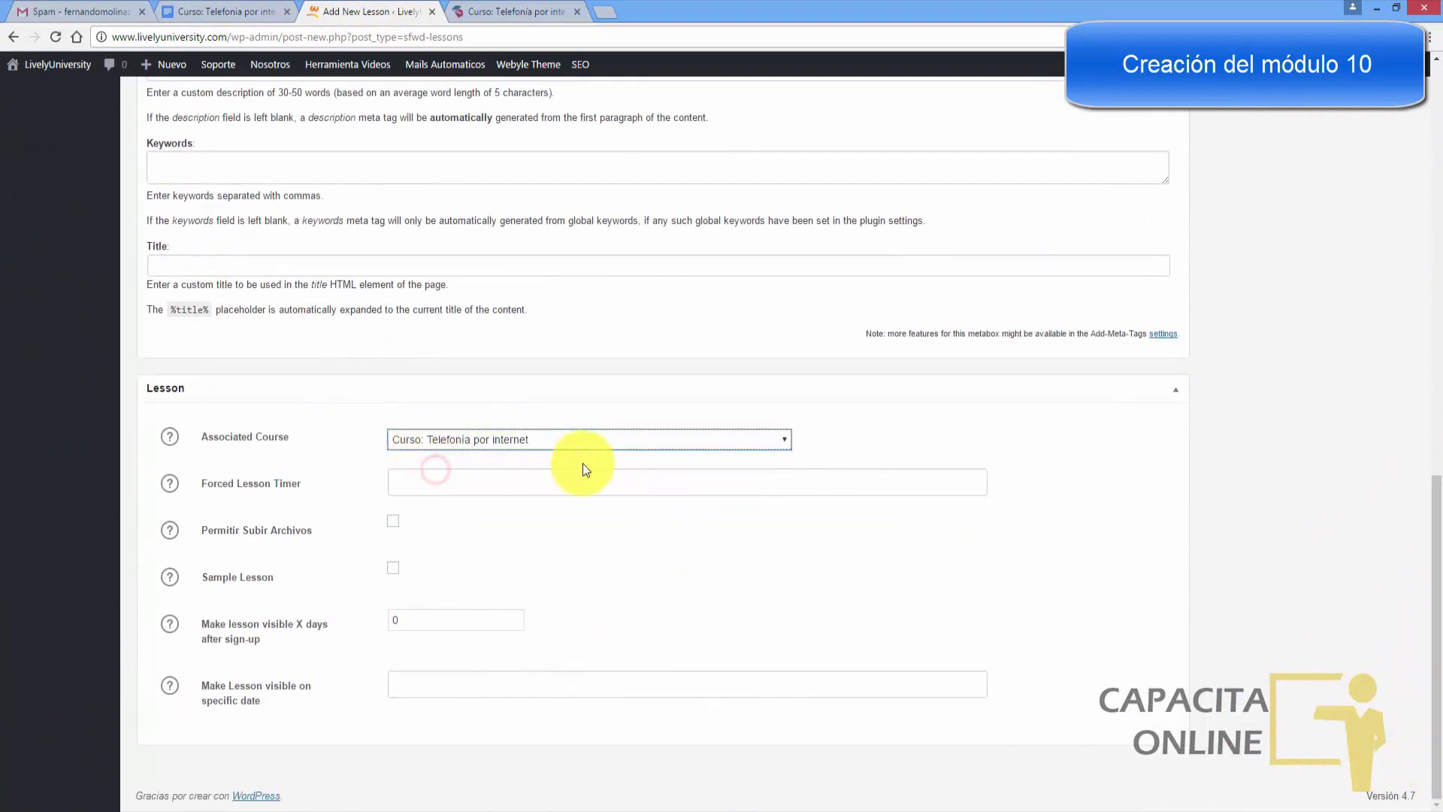
scroll(1420, 612, up, 10)
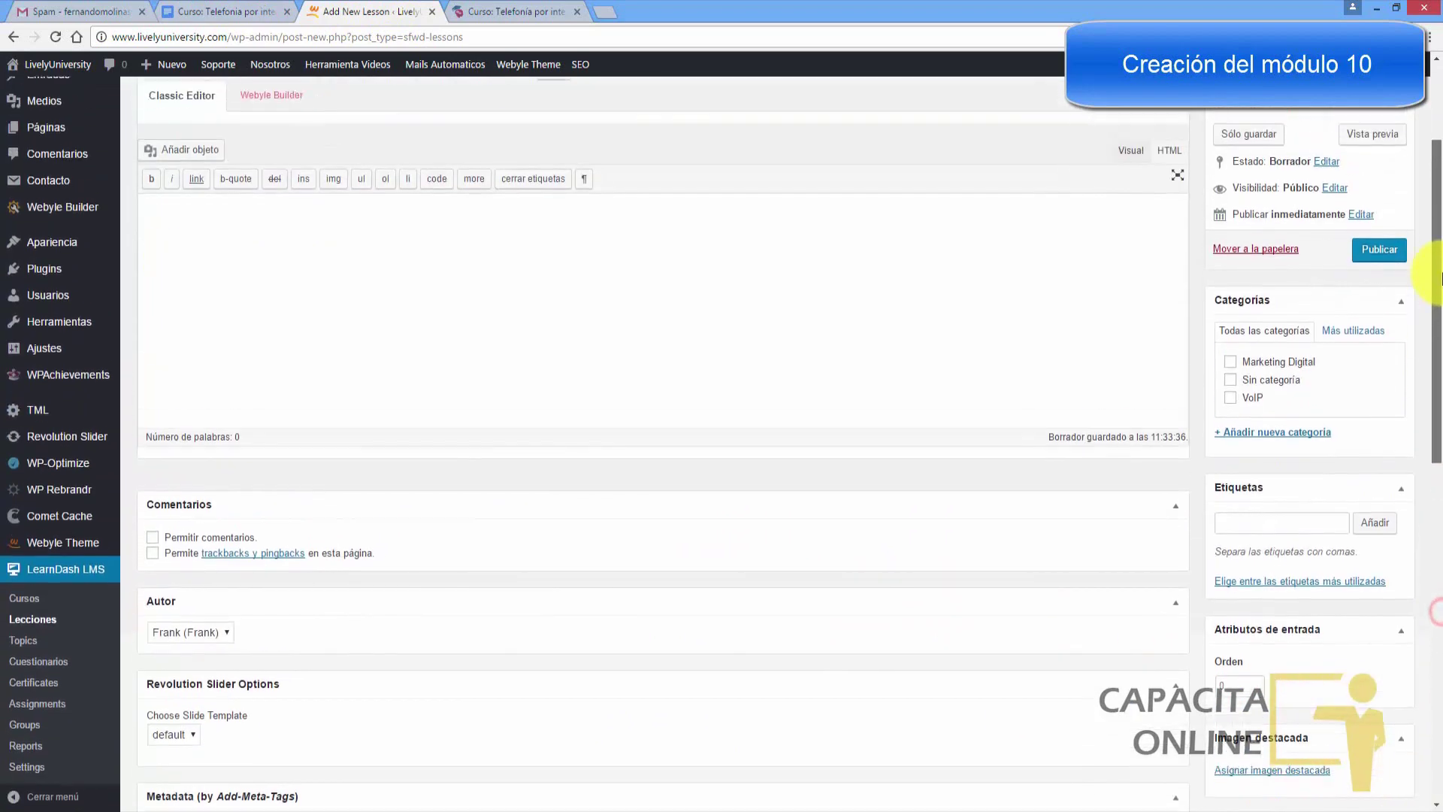
click(1381, 259)
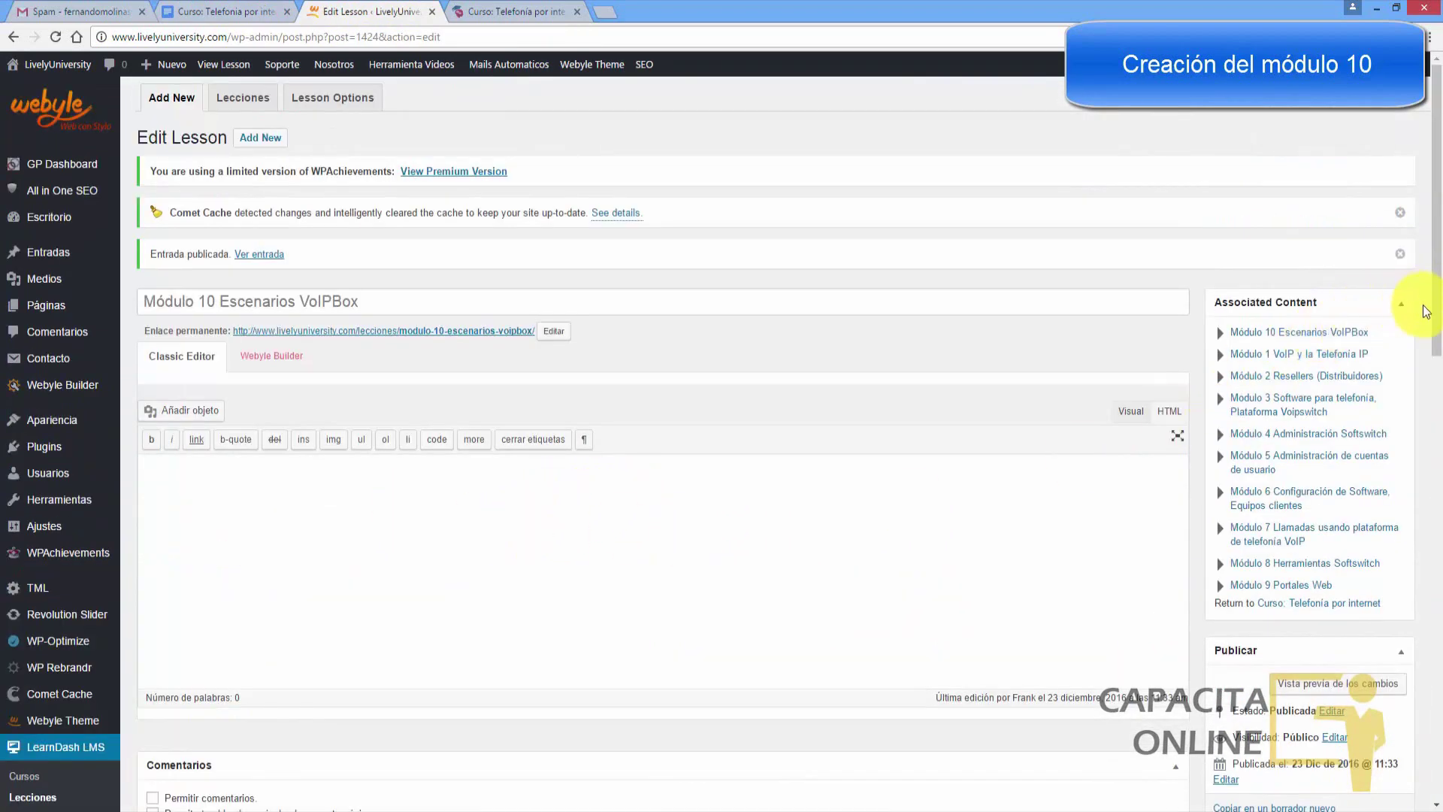
- Filter the LearnDash lessons list to show only the lessons of "Curso: Telefonía por internet"
drag(1432, 314, 1315, 371)
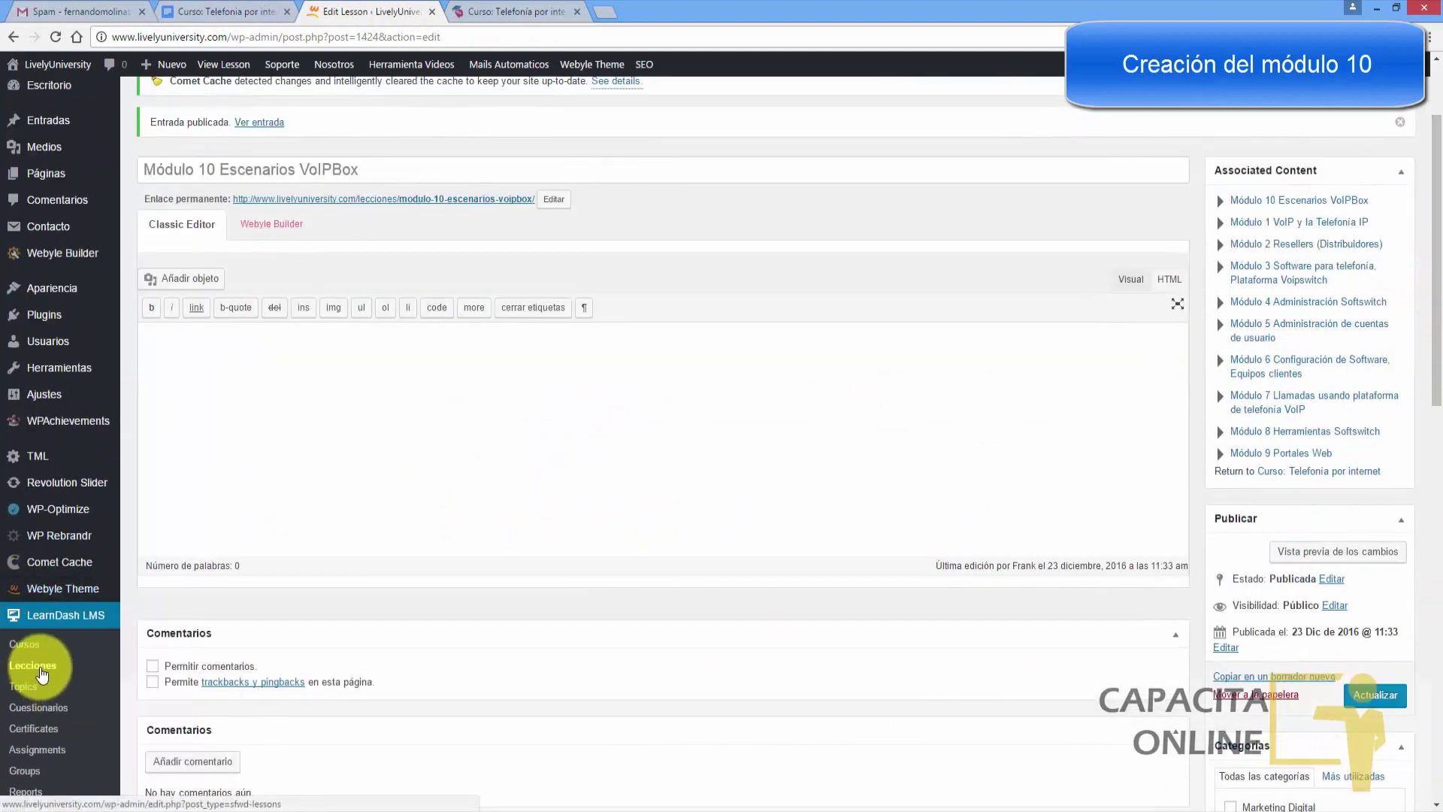
click(29, 668)
click(33, 649)
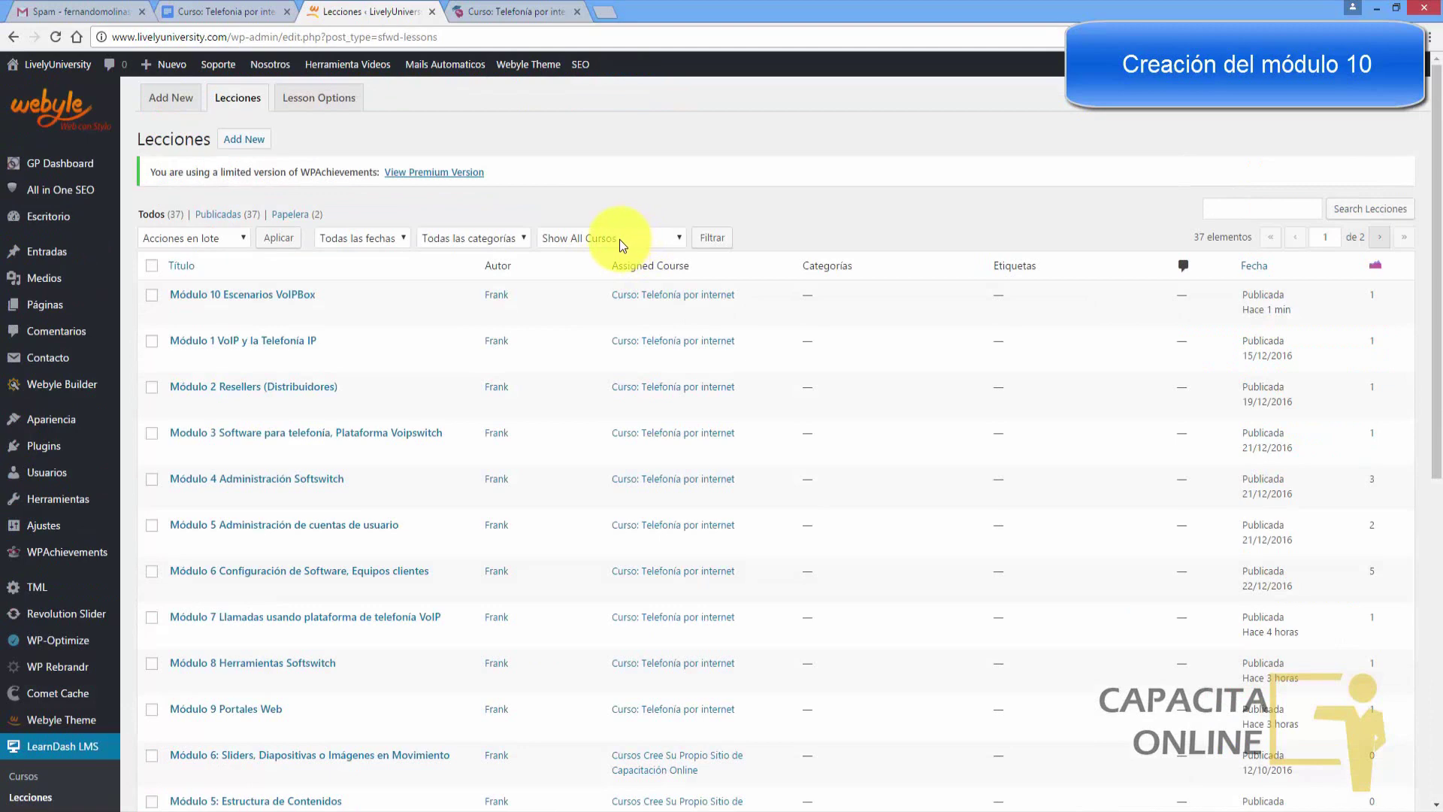
click(619, 239)
click(589, 269)
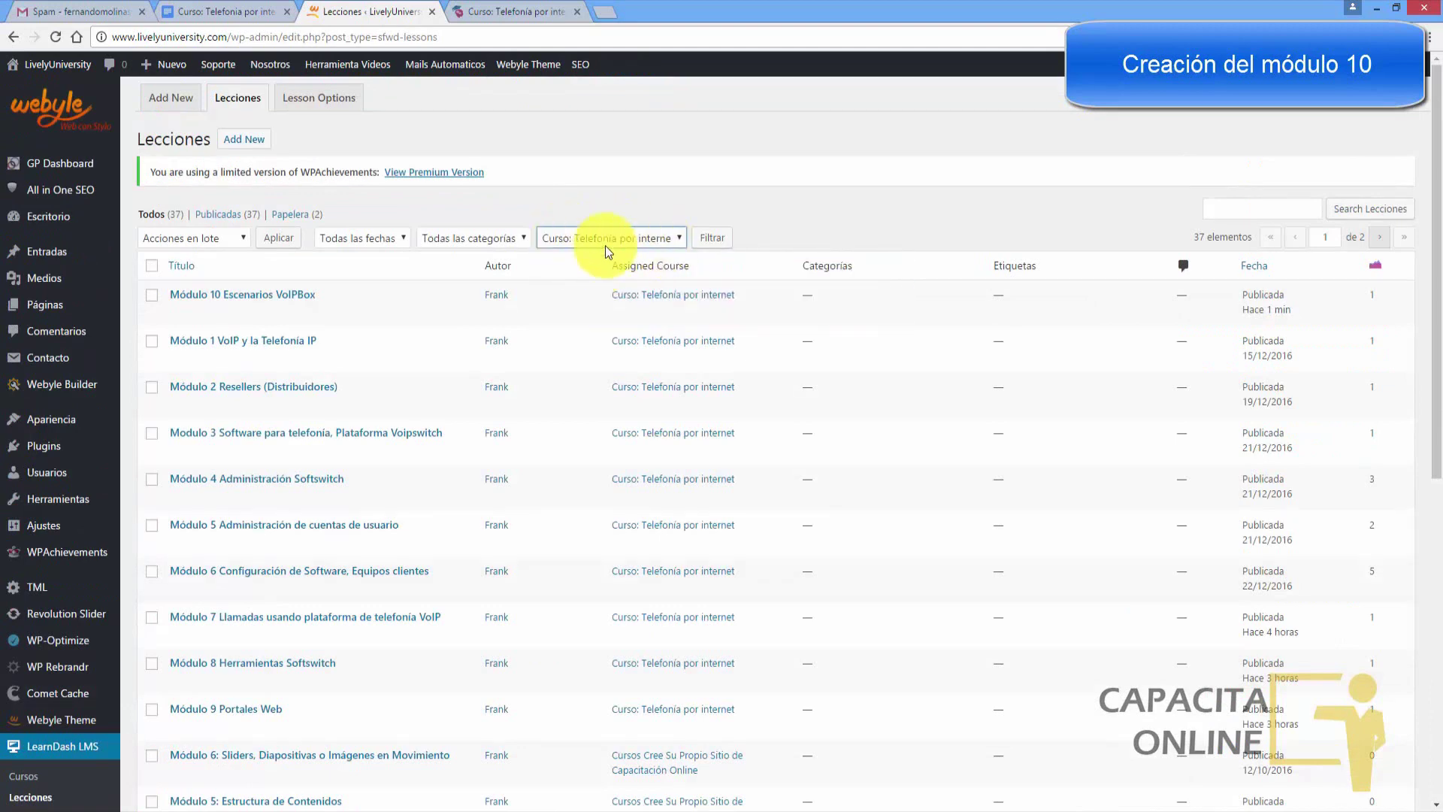
click(637, 236)
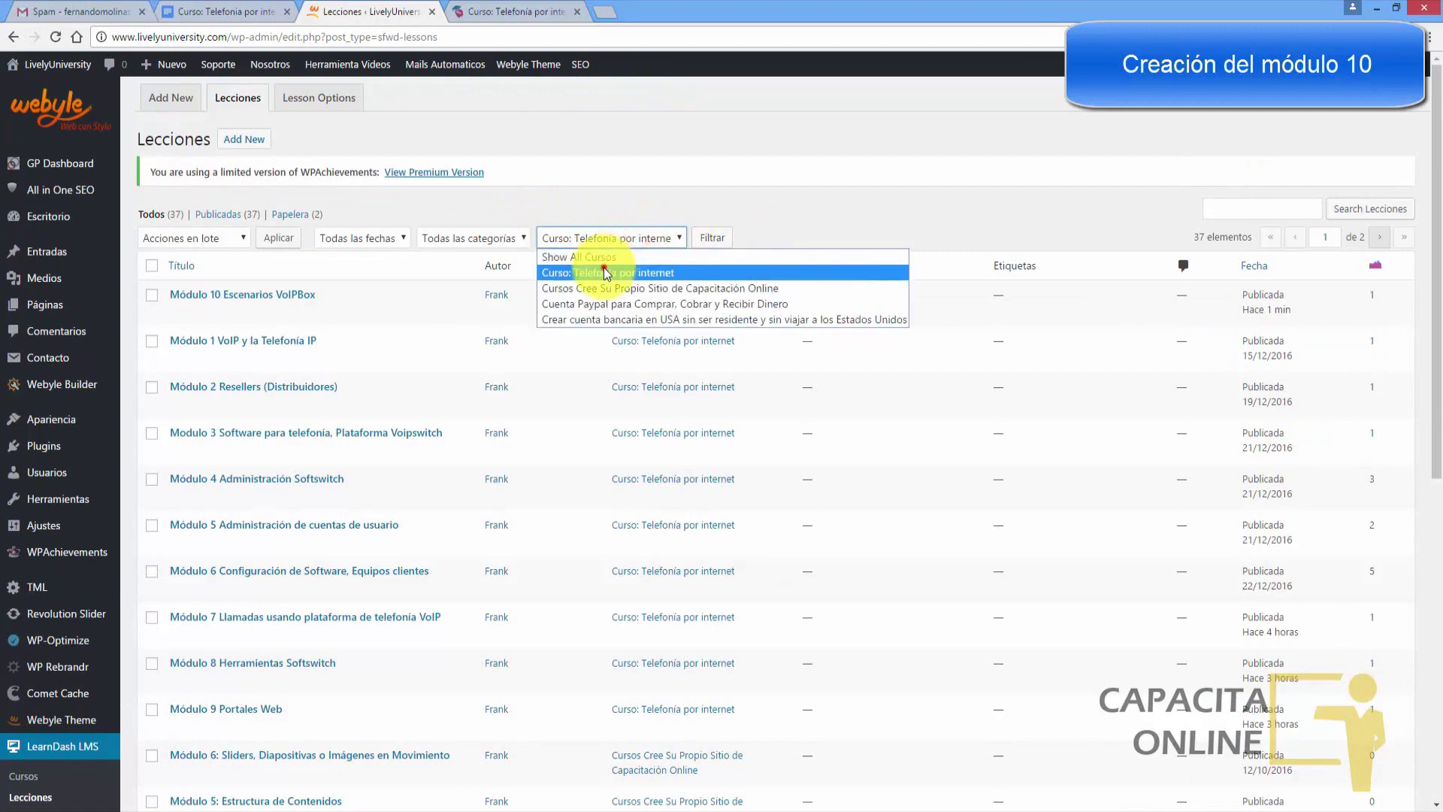
click(606, 242)
click(711, 242)
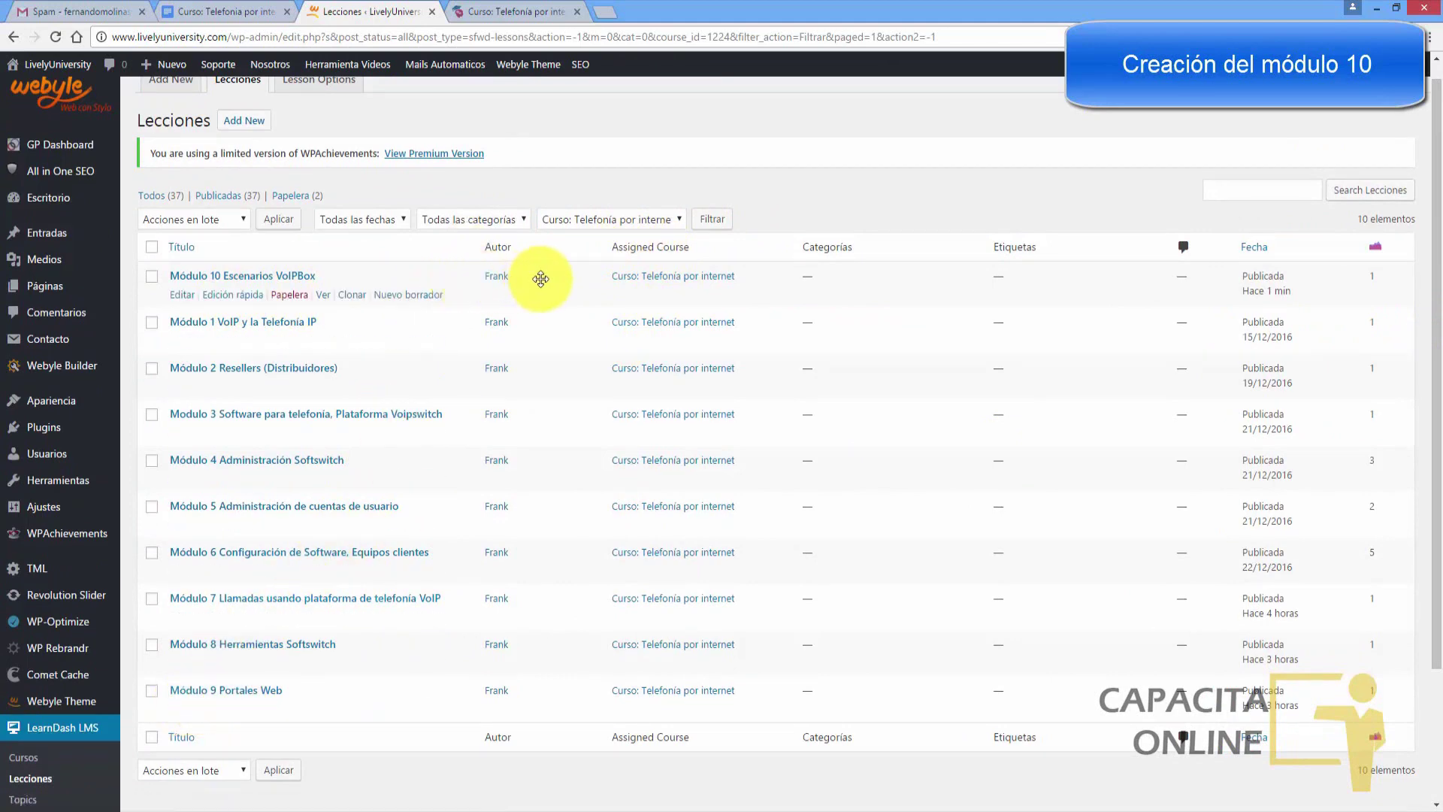
- Move "Módulo 10 Escenarios VoIPBox" below "Módulo 9 Portales Web" in the lesson order and reload the public course page
drag(541, 280, 559, 681)
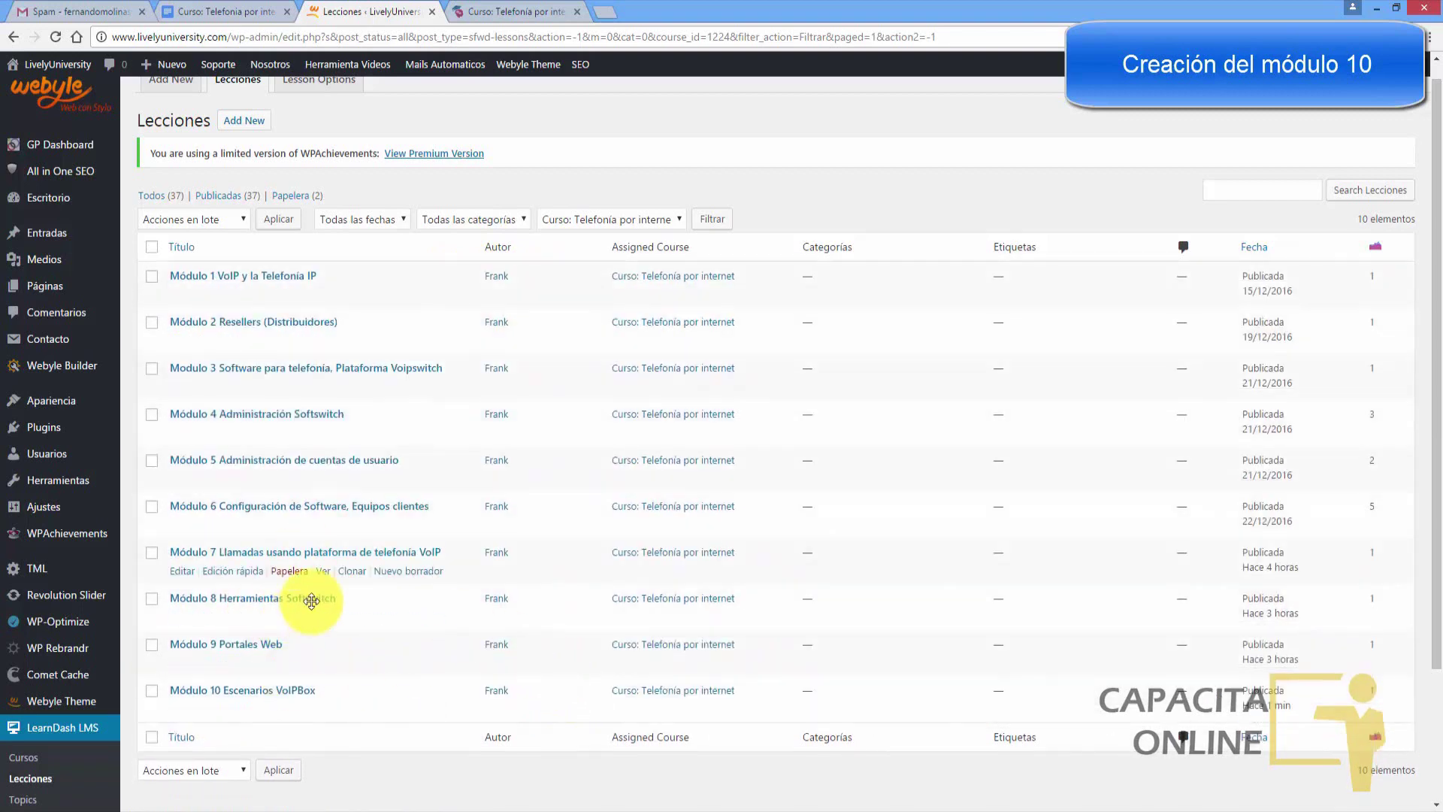
click(518, 11)
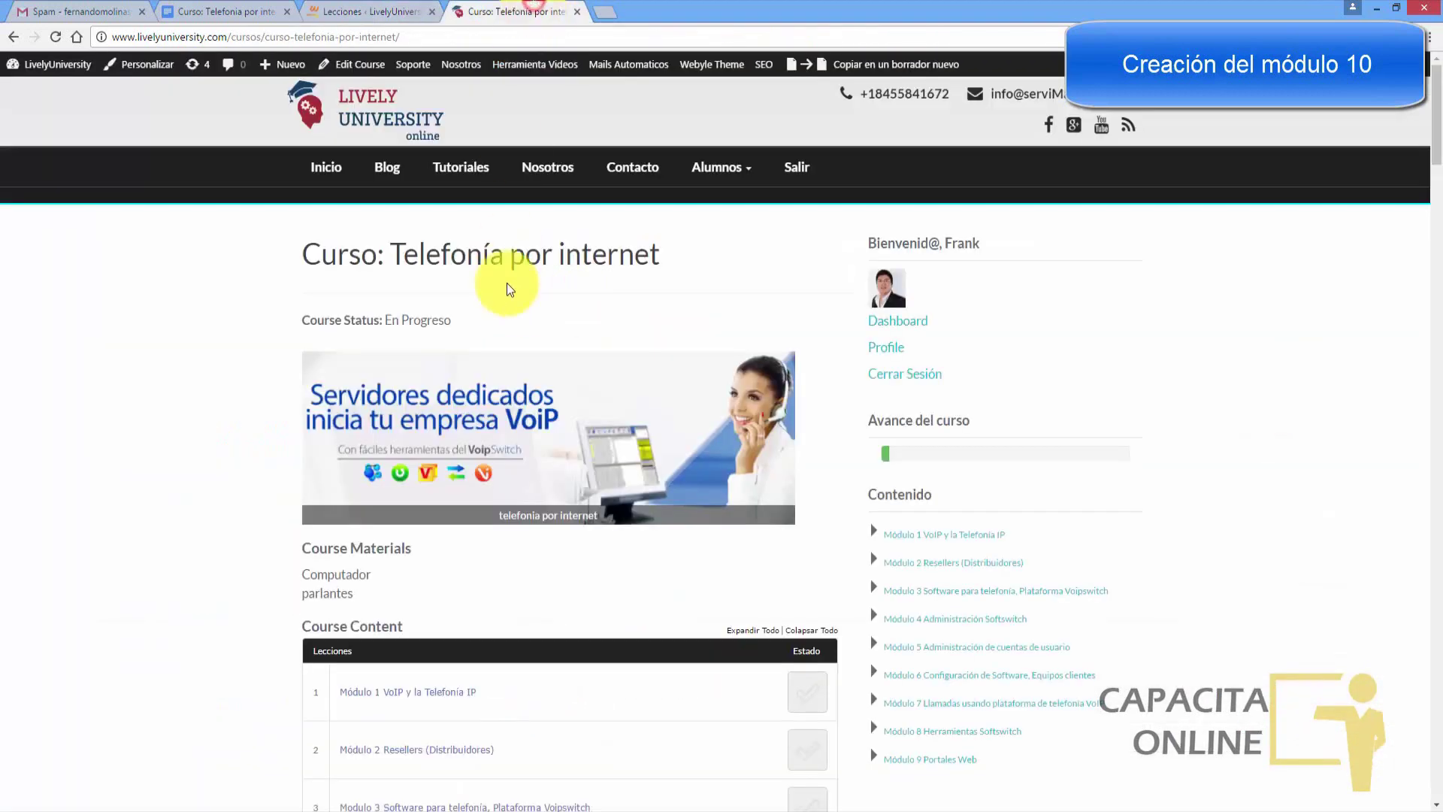
click(55, 36)
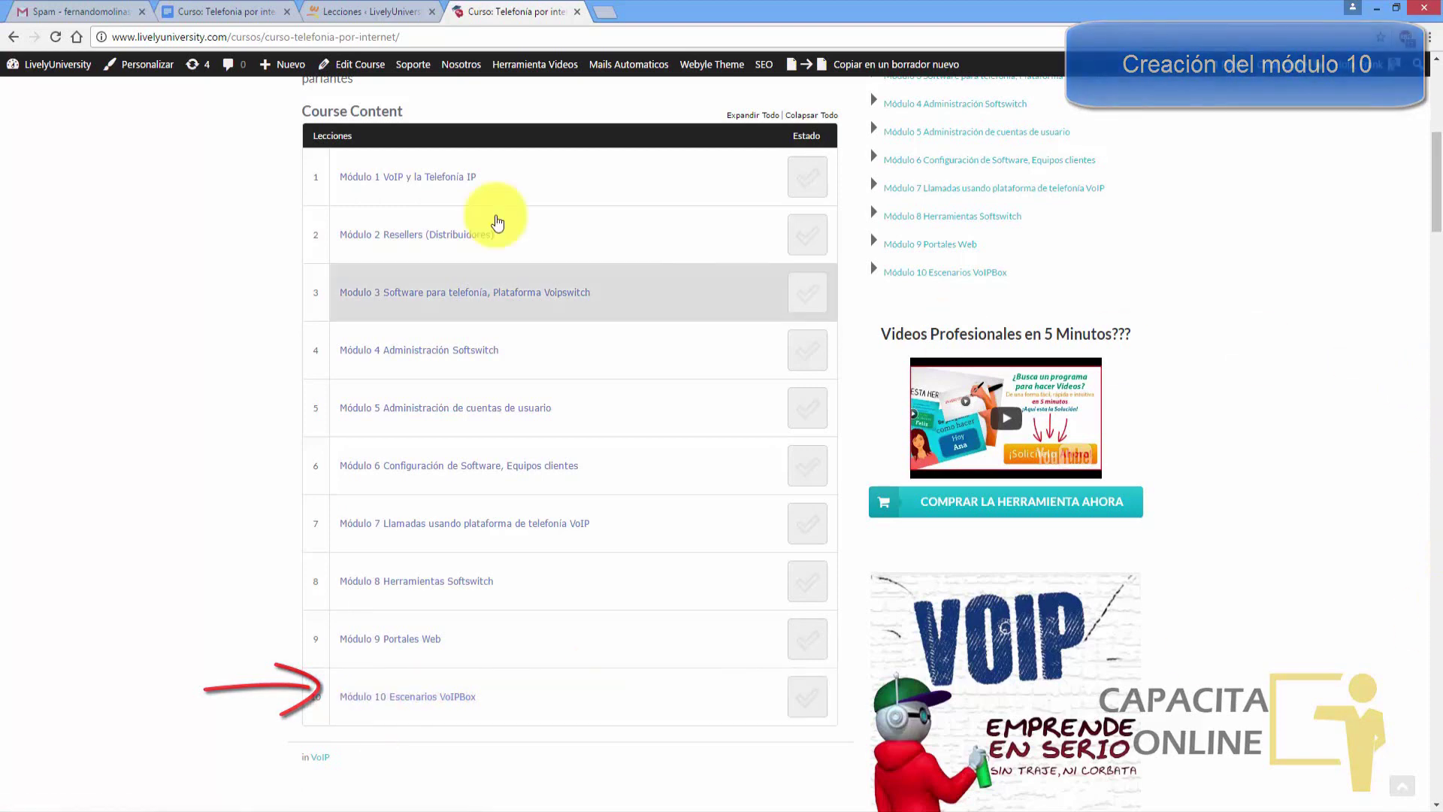
- Look over topics 10.1 to 10.18 in the course outline document and start a new LearnDash topic in WordPress
click(213, 15)
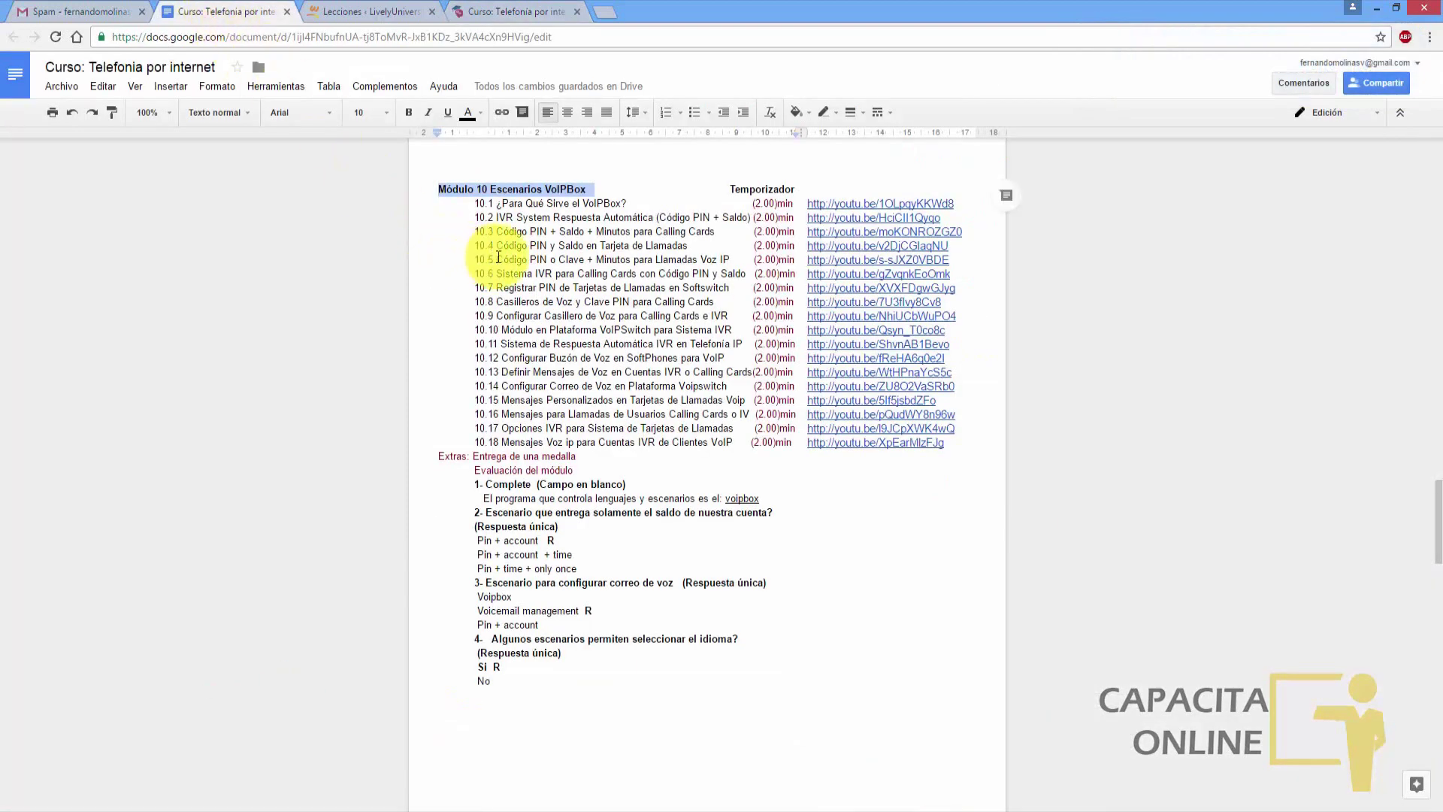
drag(474, 203, 680, 443)
click(372, 12)
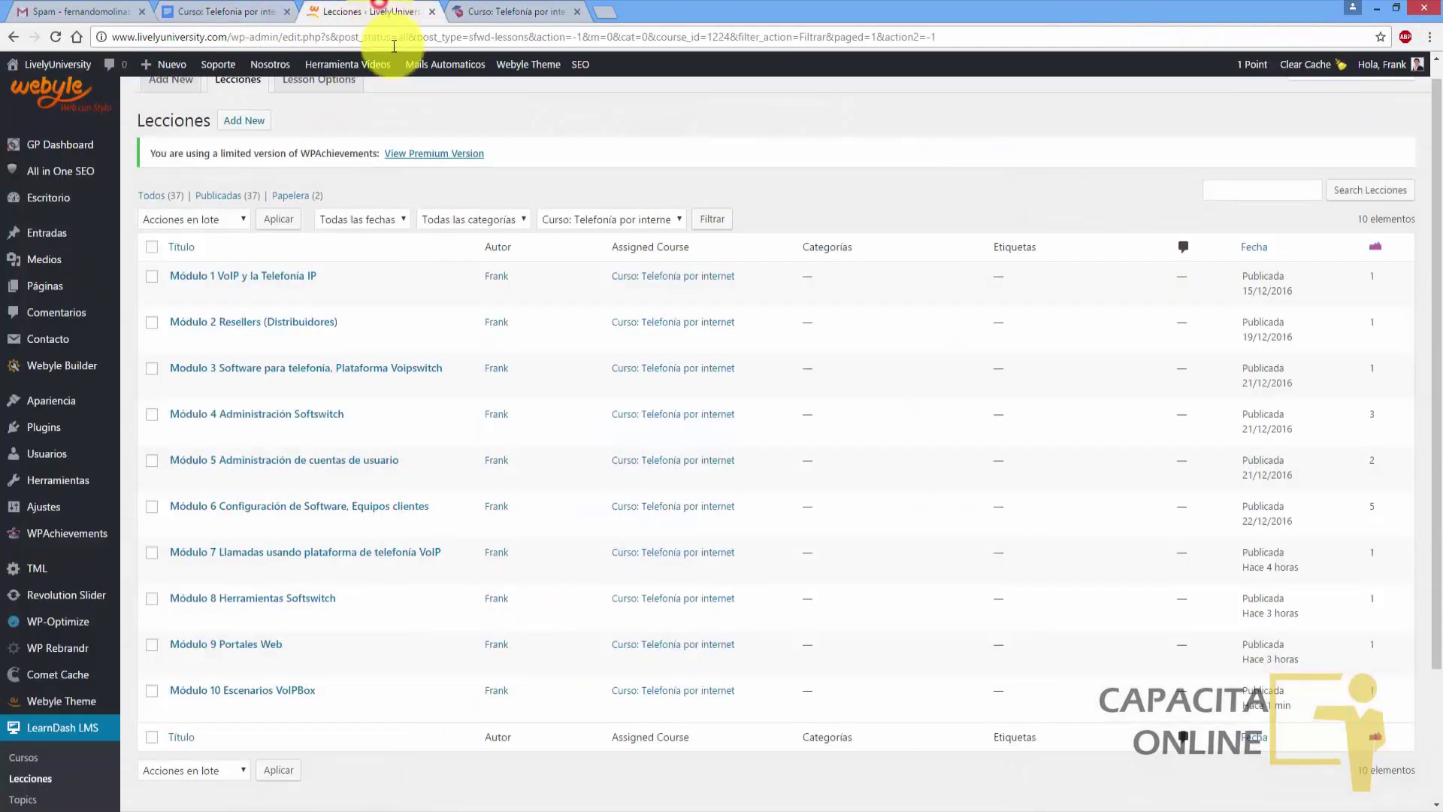
drag(1436, 273, 1436, 444)
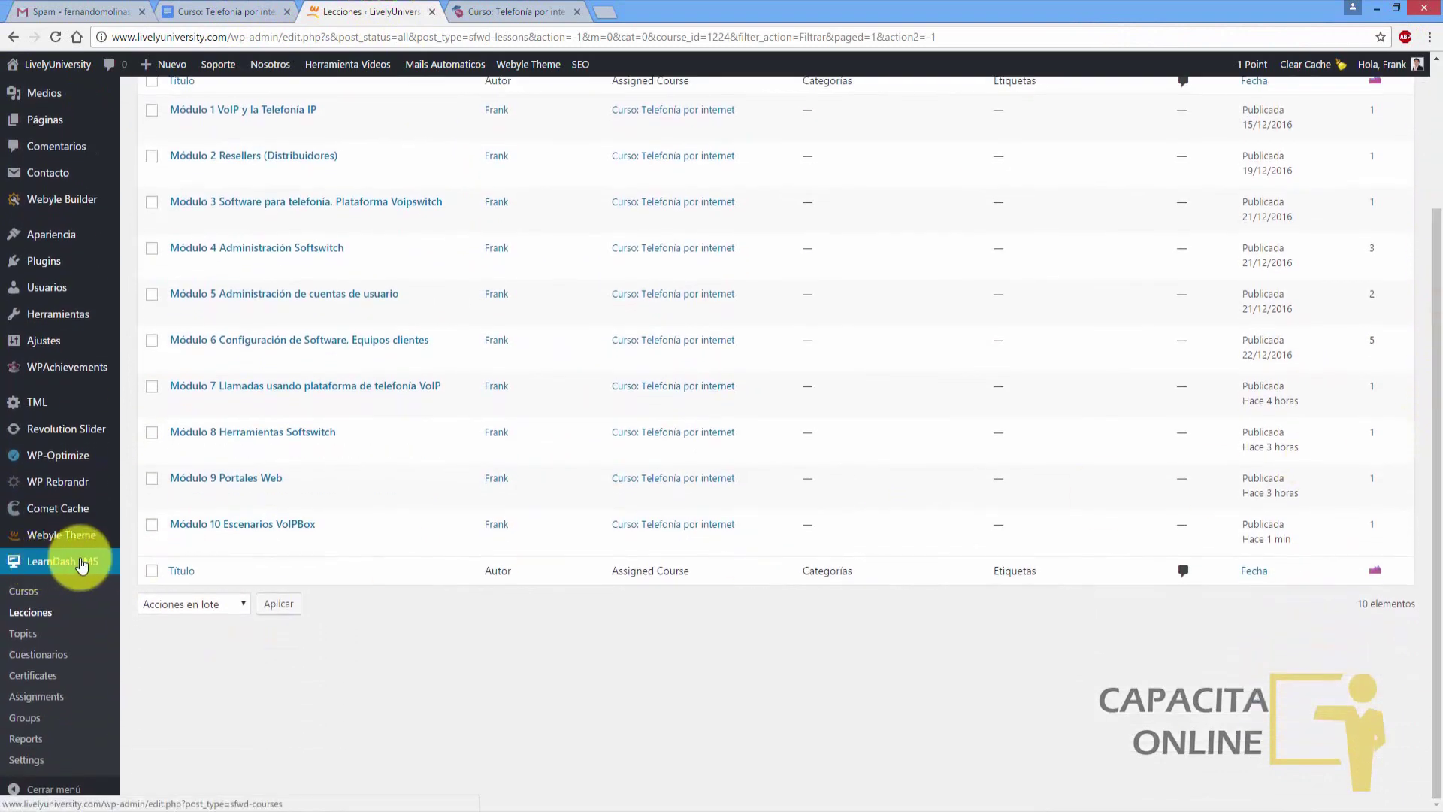
click(25, 636)
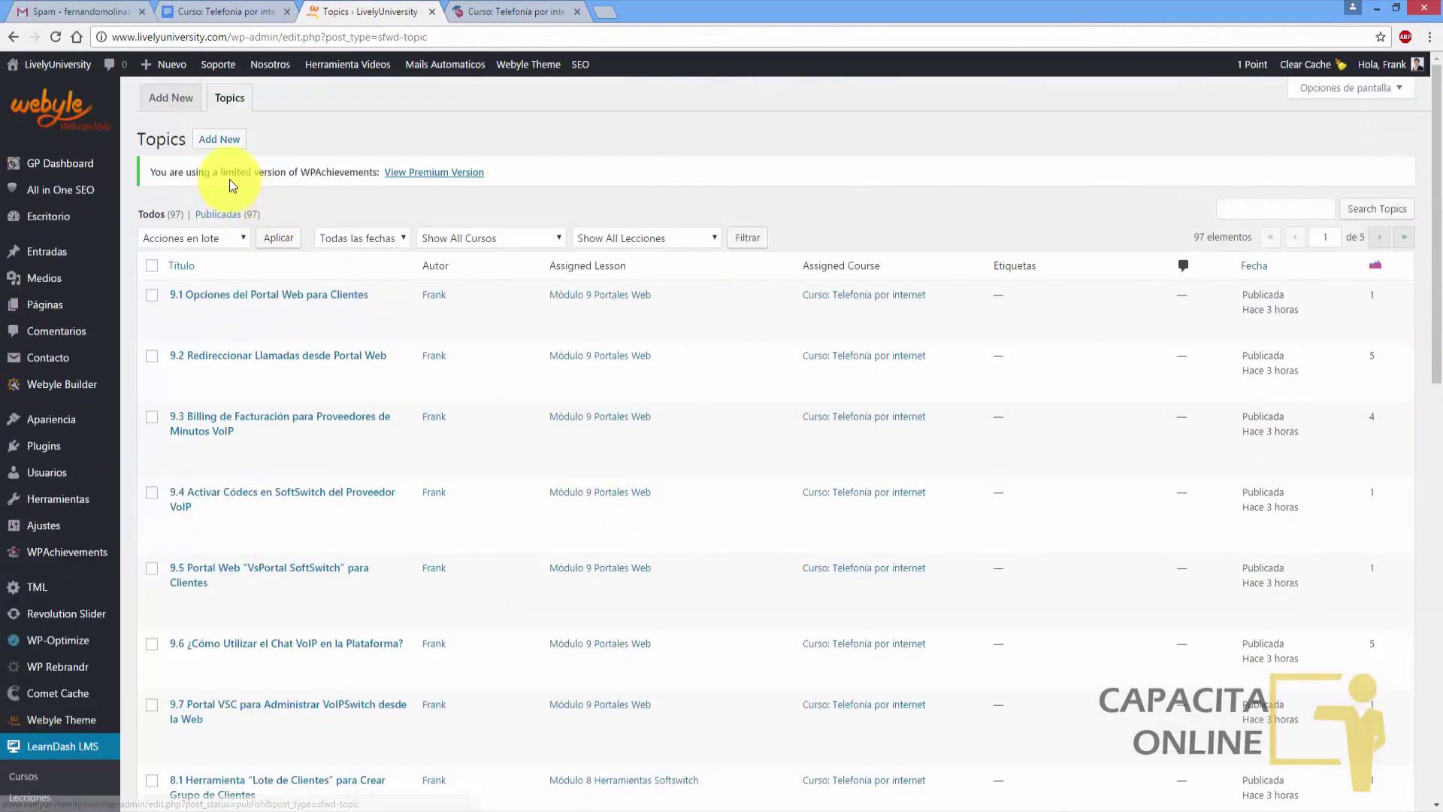
click(225, 142)
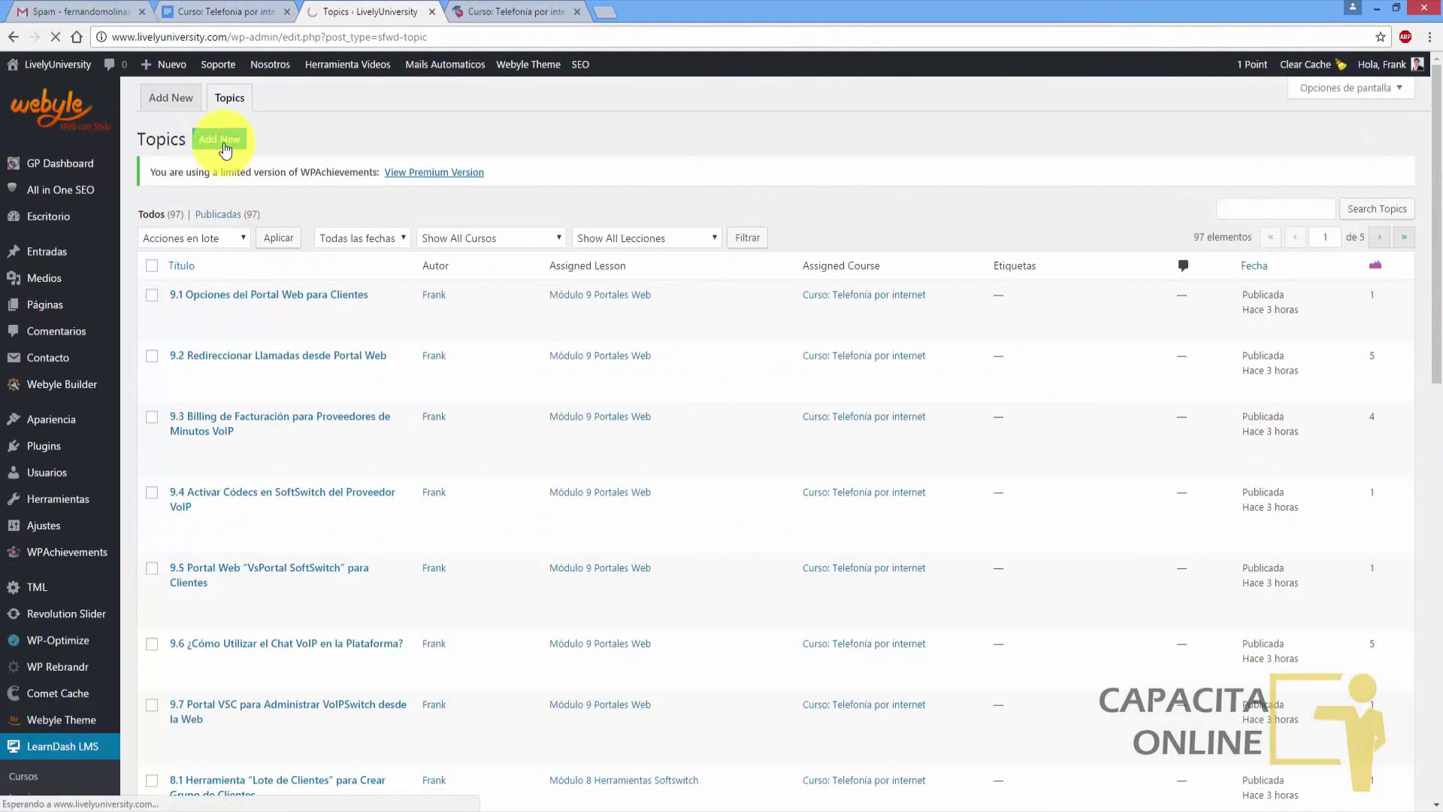
- Copy "10.1 ¿Para Qué Sirve el VoIPBox?" from the course outline document into the new topic's title
click(230, 4)
click(472, 203)
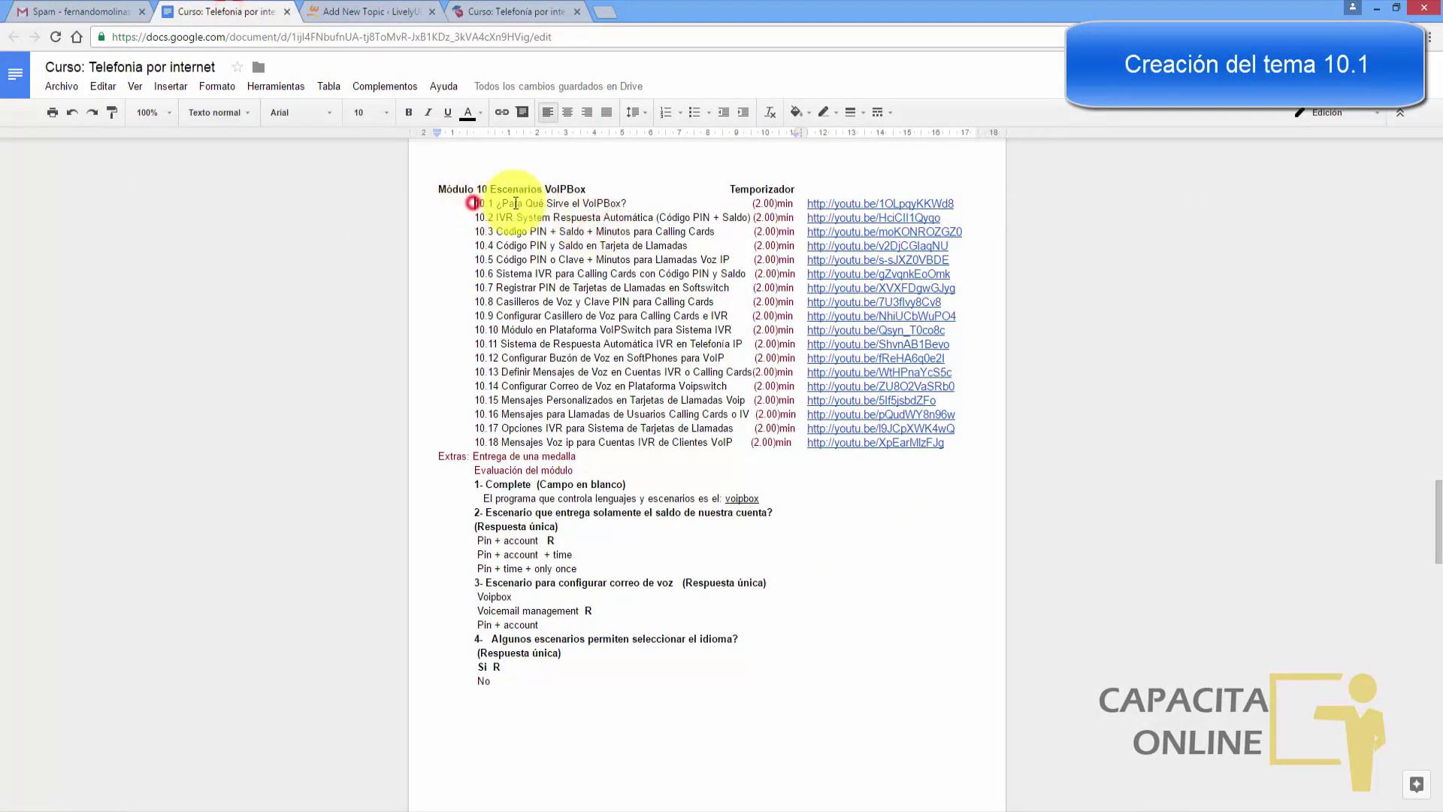
drag(516, 203, 618, 204)
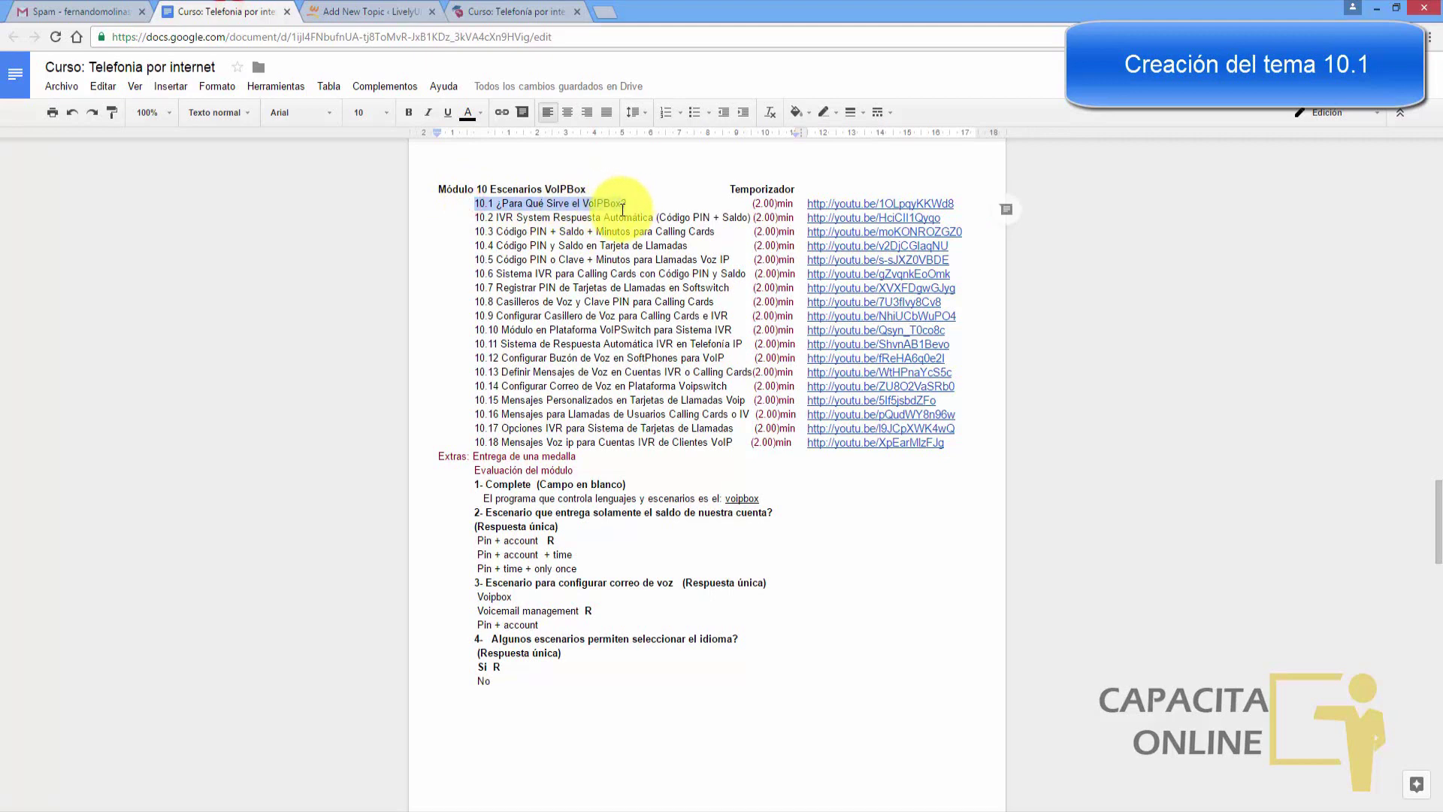
key(ctrl+c)
click(368, 12)
click(364, 217)
key(ctrl+v)
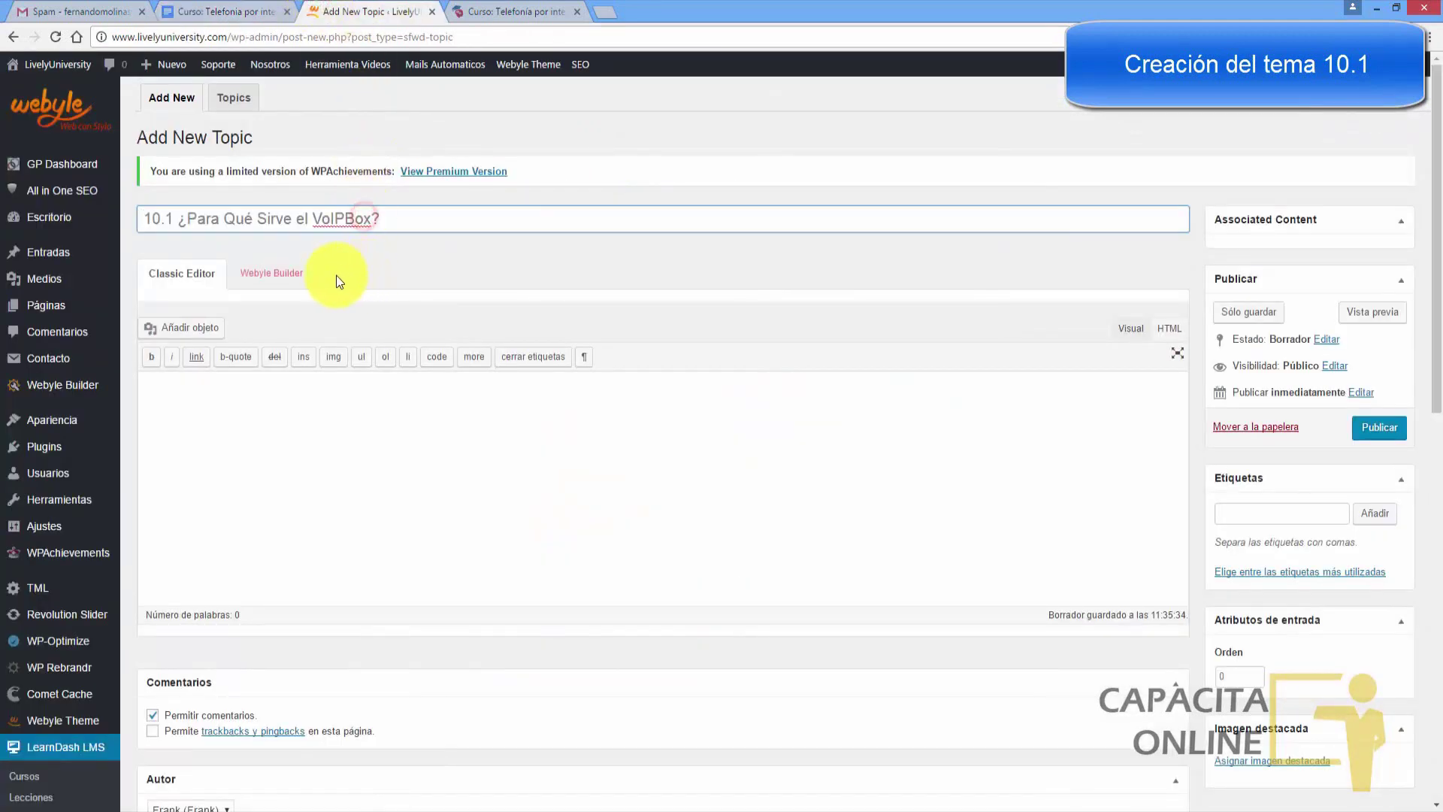
- Switch the topic to the Webyle Builder and add a row containing a Text element
click(275, 276)
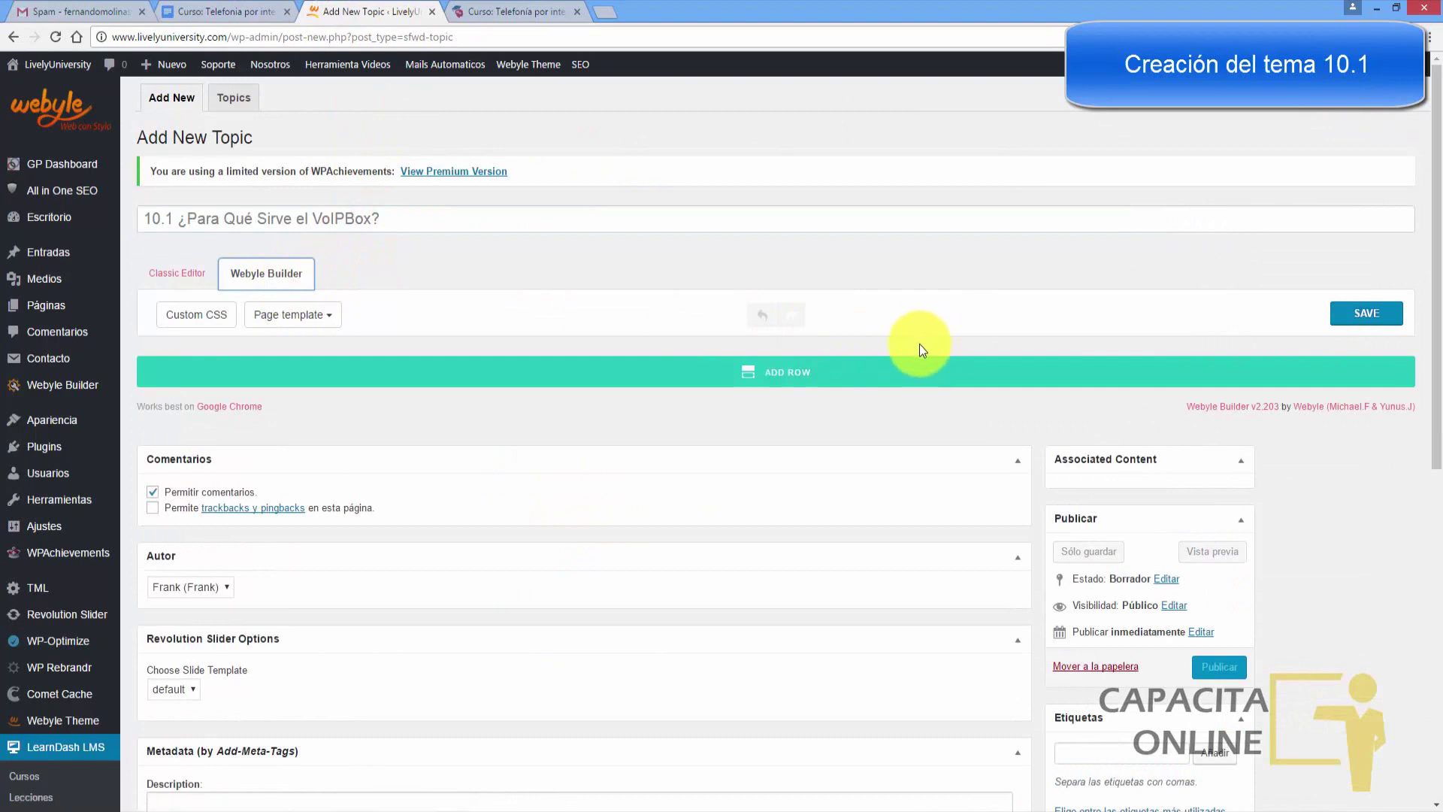
click(886, 379)
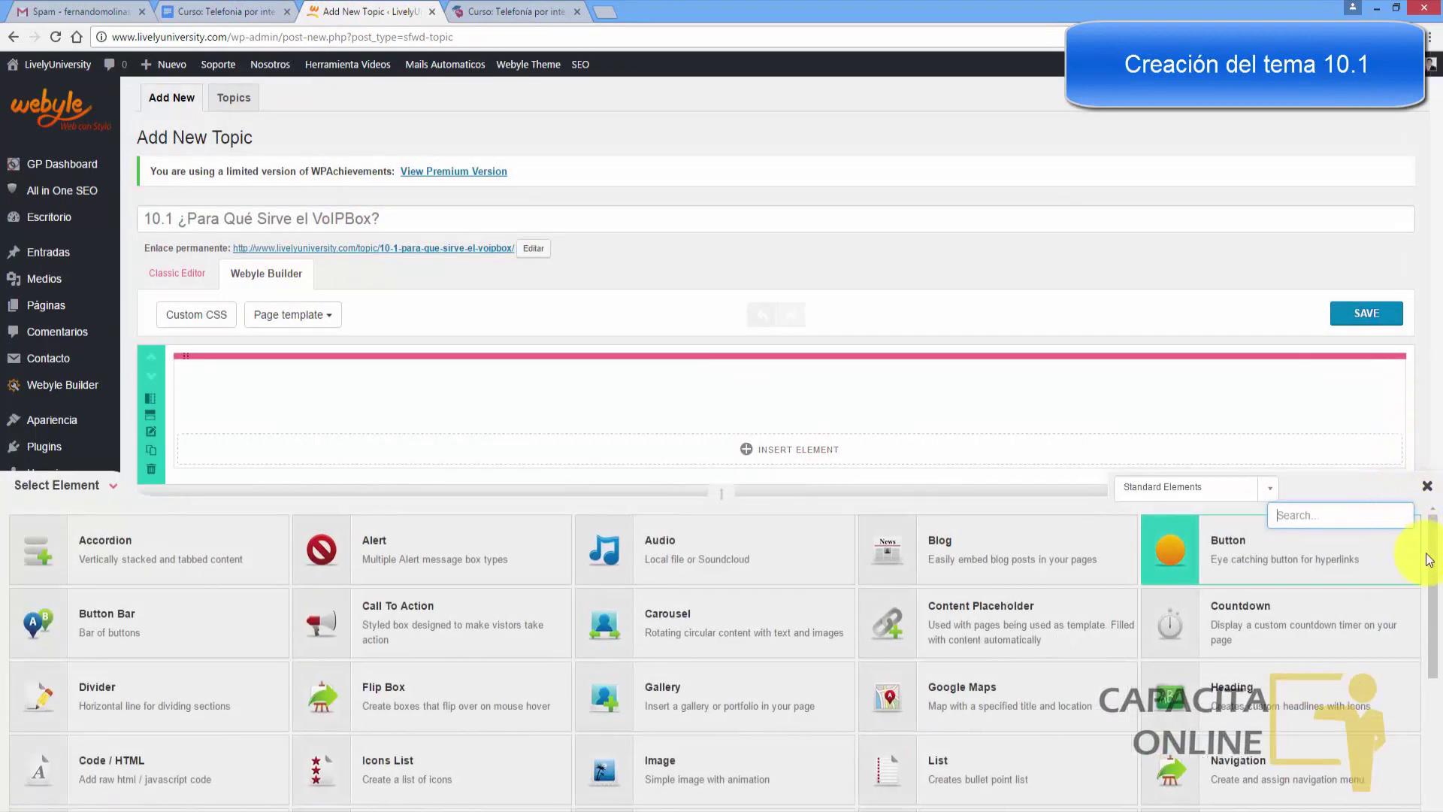
drag(1432, 563, 1431, 714)
click(1312, 728)
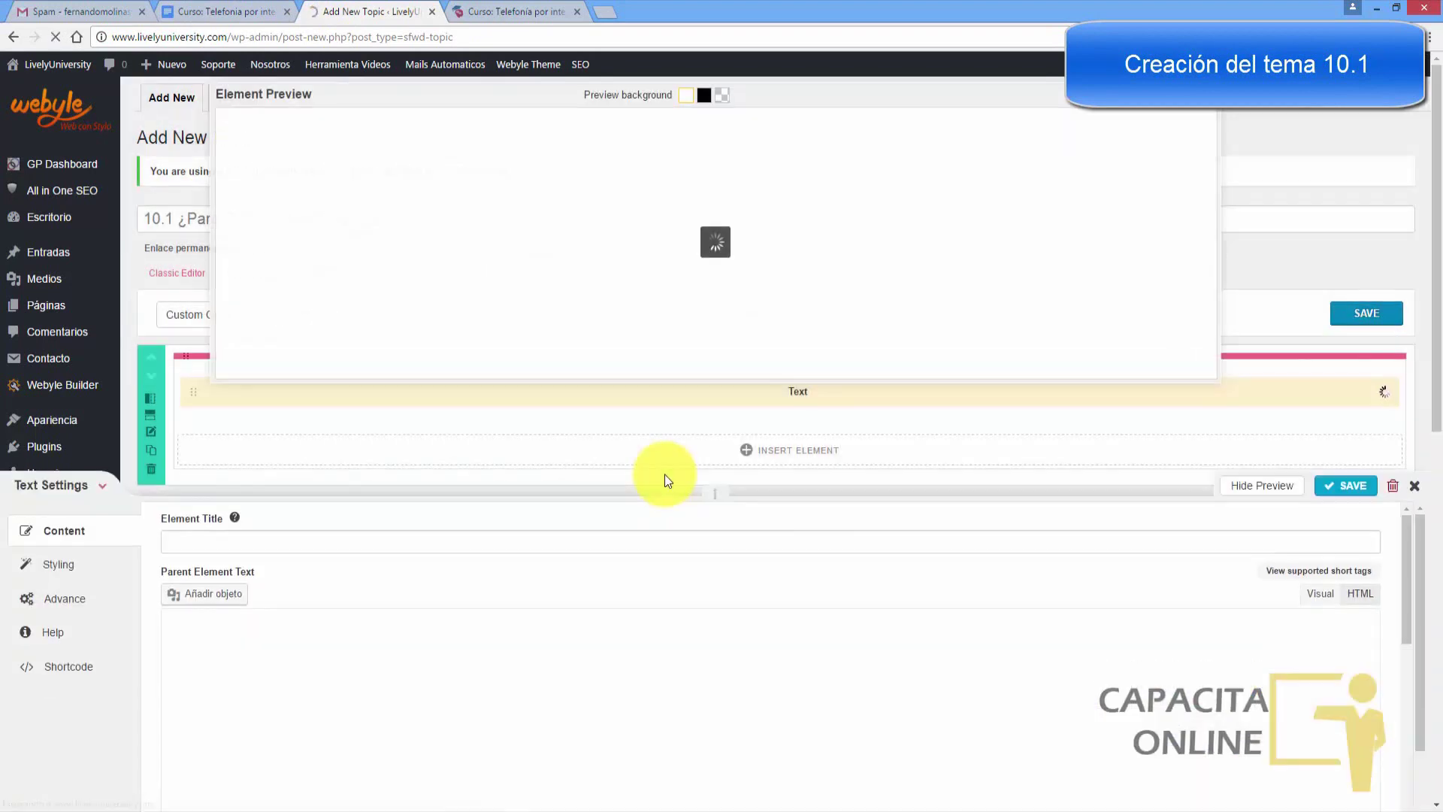
- Title the Text element "Descripción" and replace its placeholder with "Descripción: En este tema vamos a ver ¿Para Qué Sirve el VoIPBox?"
click(302, 544)
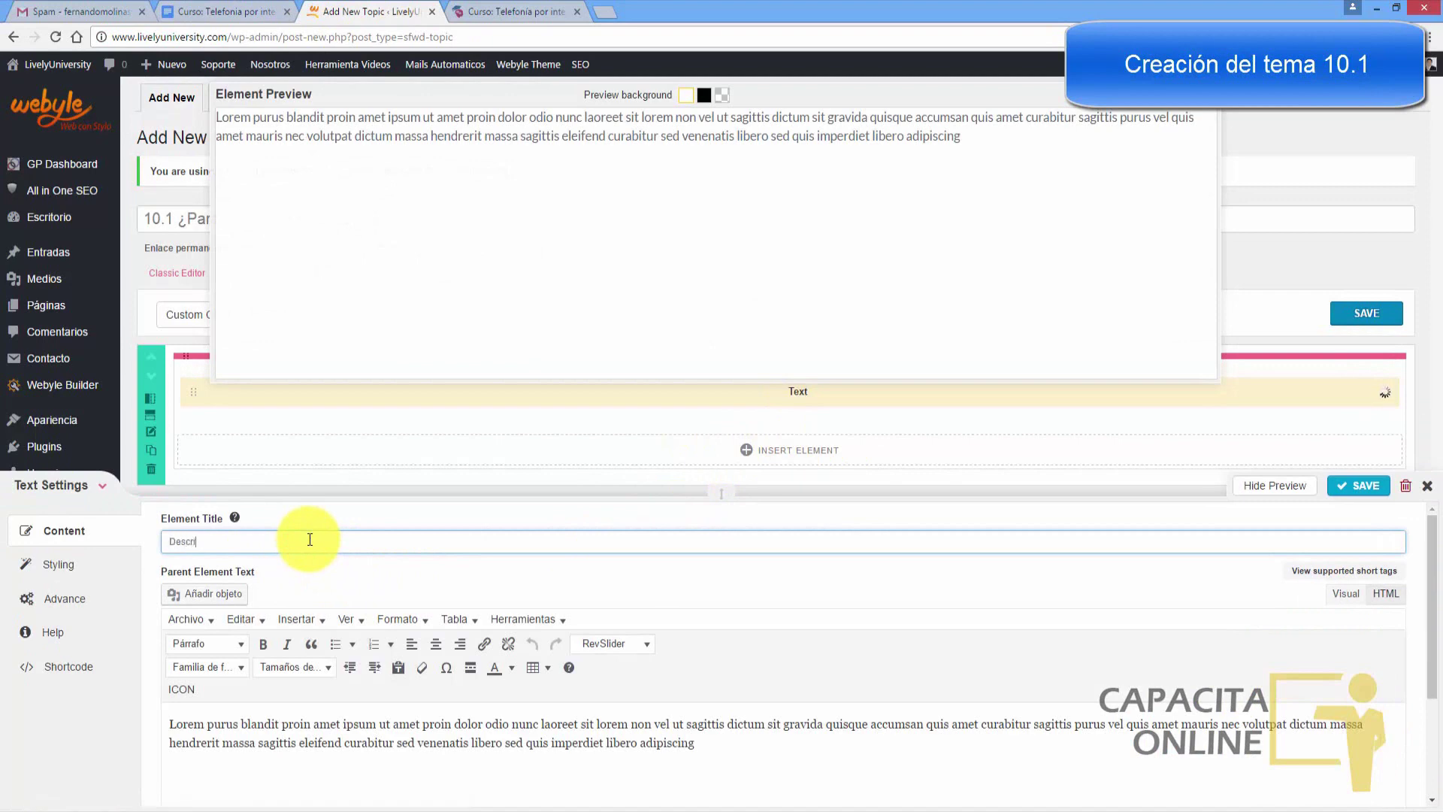
key(Tab)
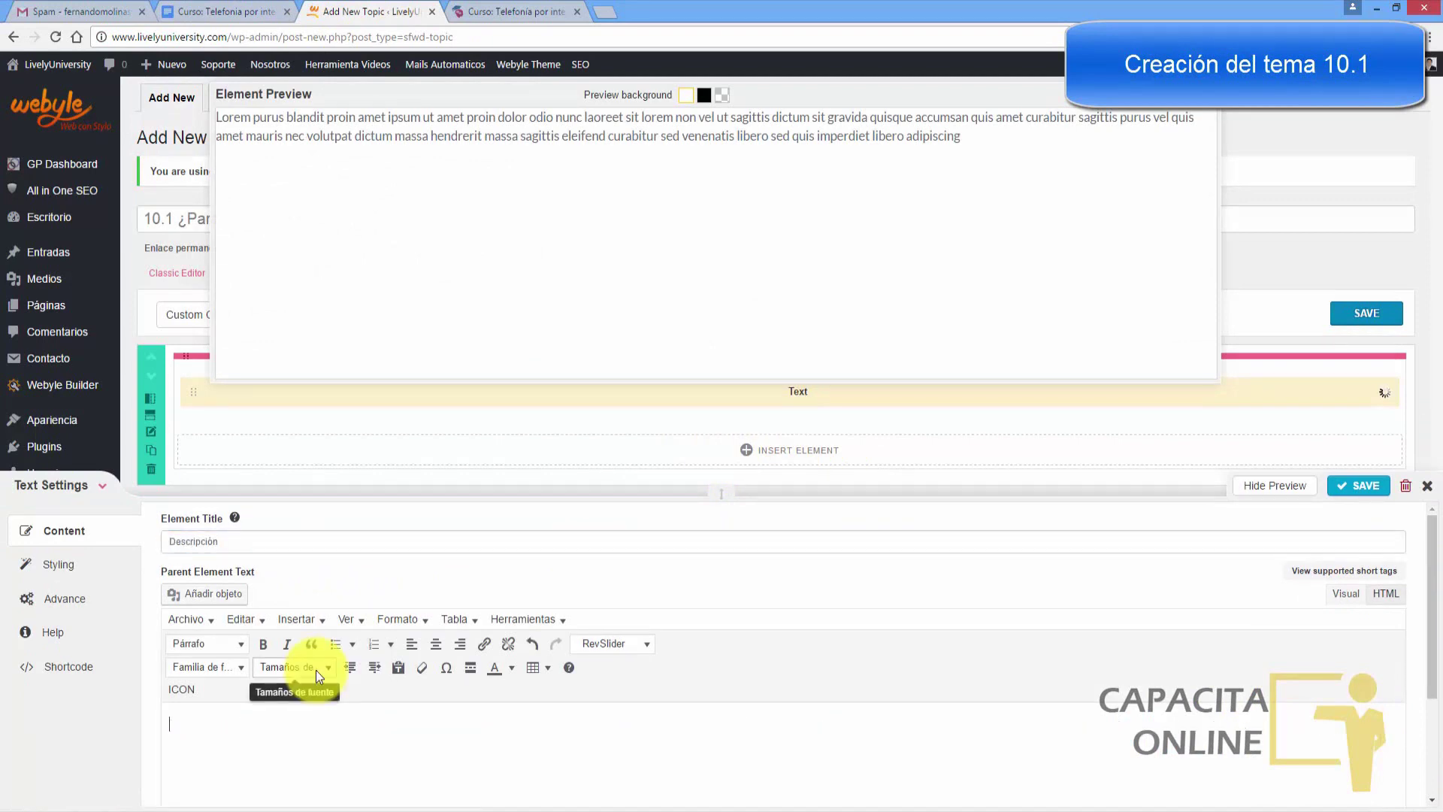
text(Descripción: En este tema vamos a ver  ¿Para Qué Sirve el VoIPBox?)
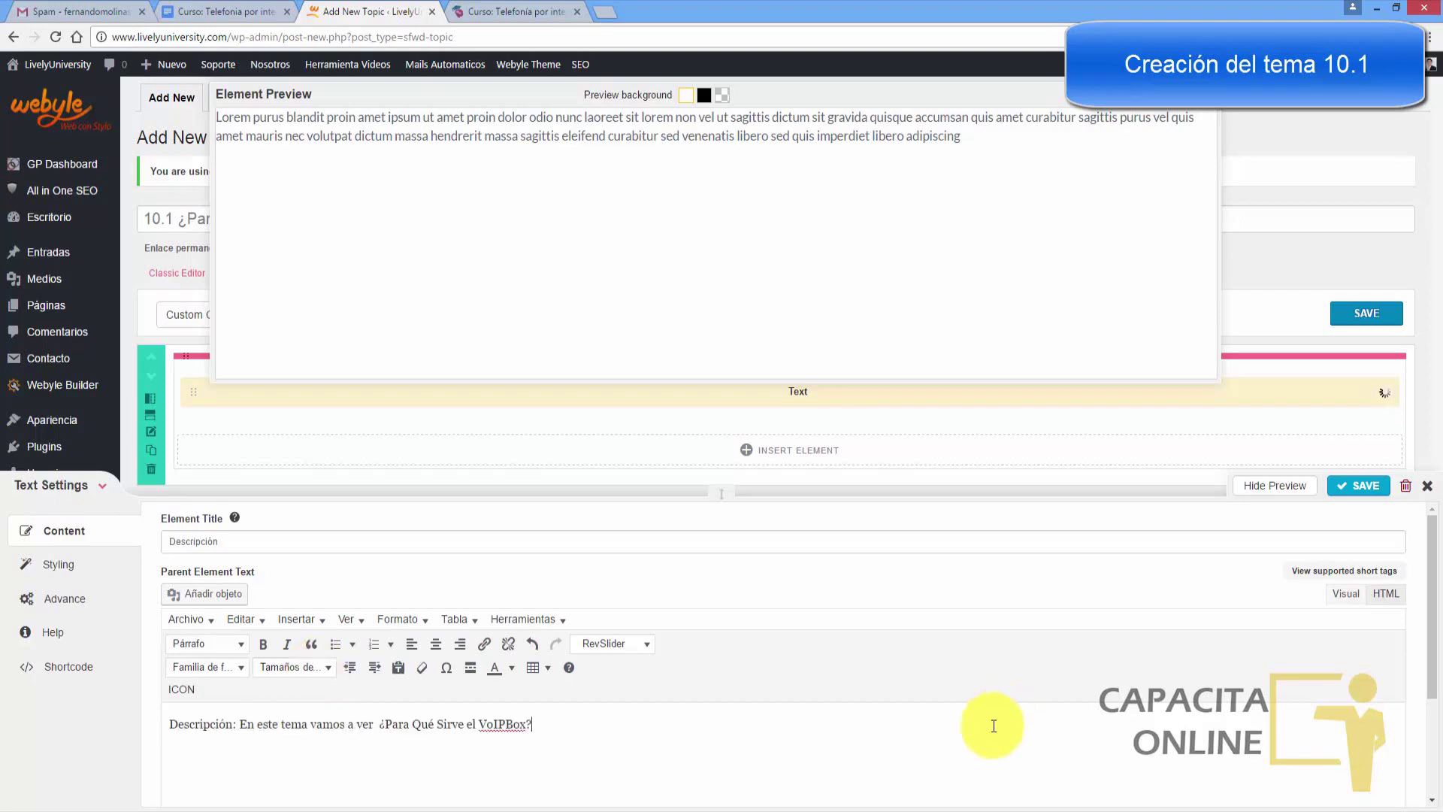
- Save the Text element and insert a Video element below it in the same row
click(1332, 484)
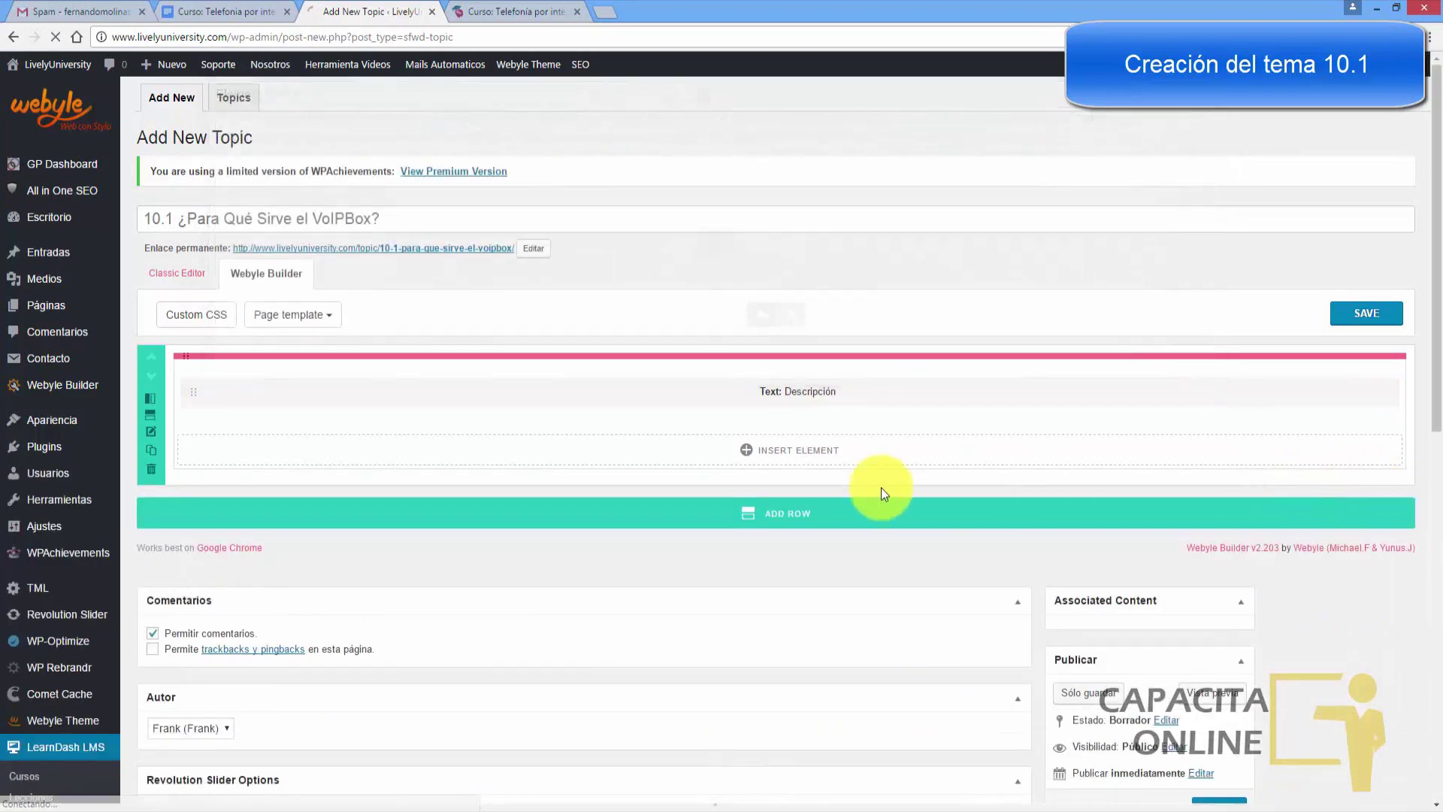
click(781, 453)
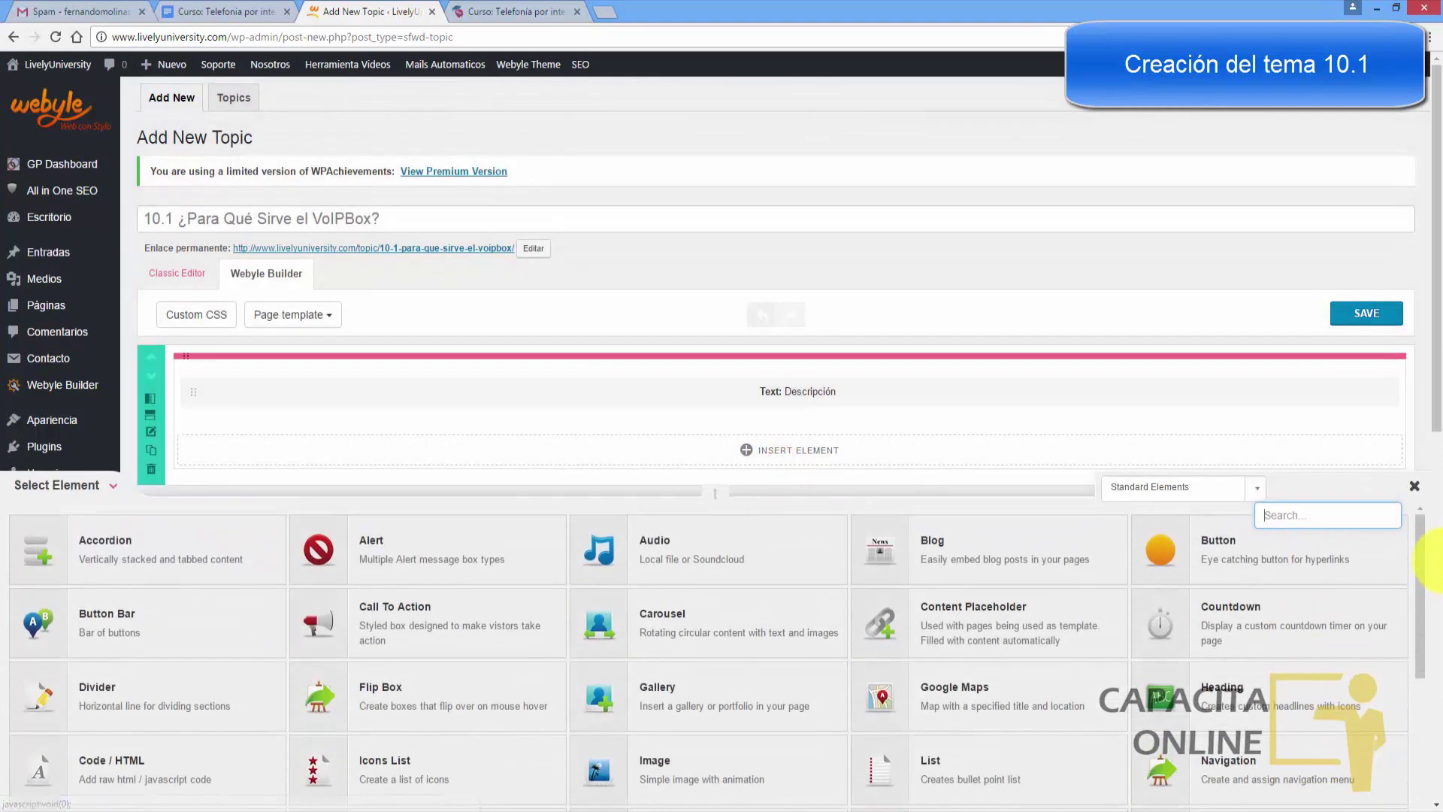
drag(1426, 562, 1426, 676)
click(478, 766)
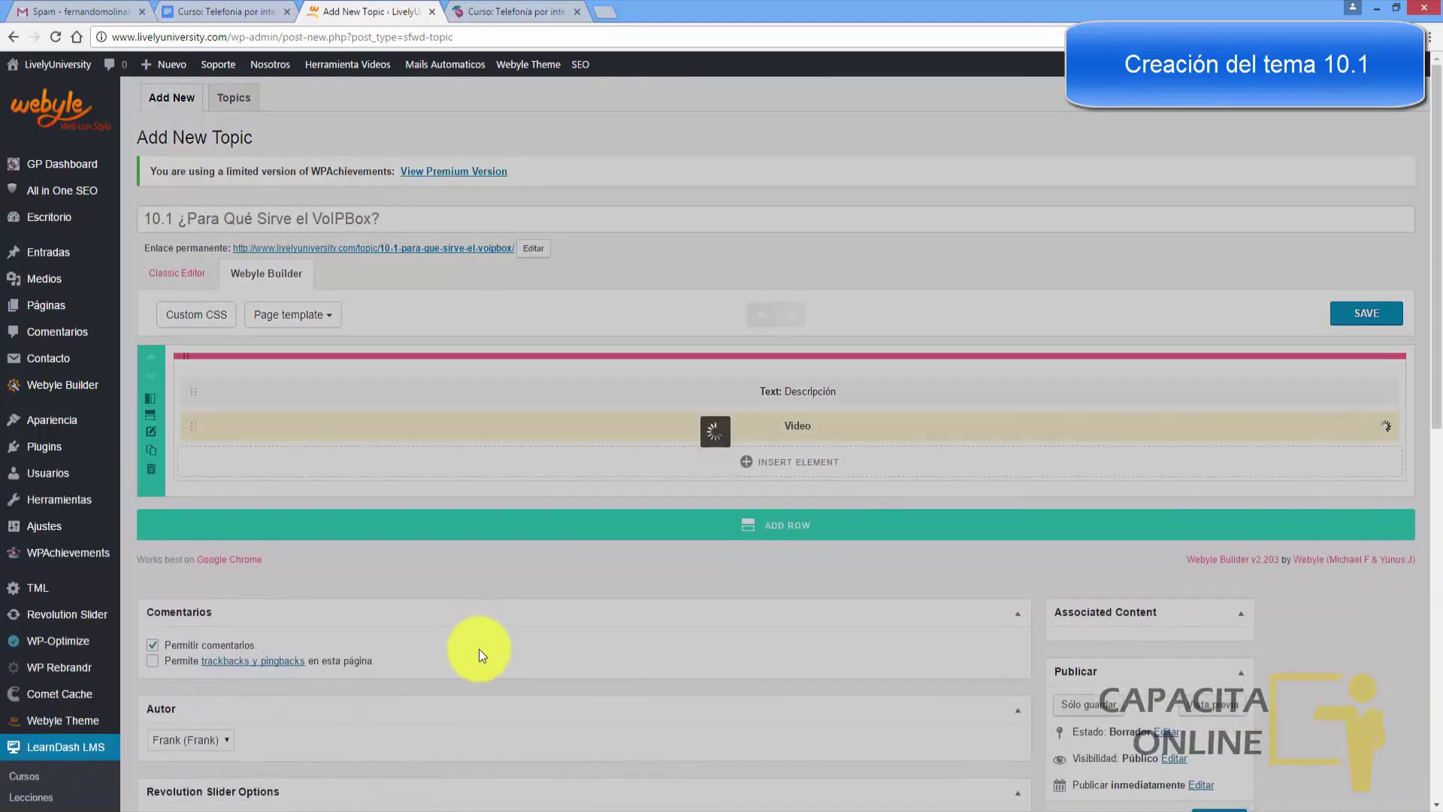
- Set the Video element's source to Youtube and title it "10.1 ¿Para Qué Sirve el VoIPBox?"
click(1387, 512)
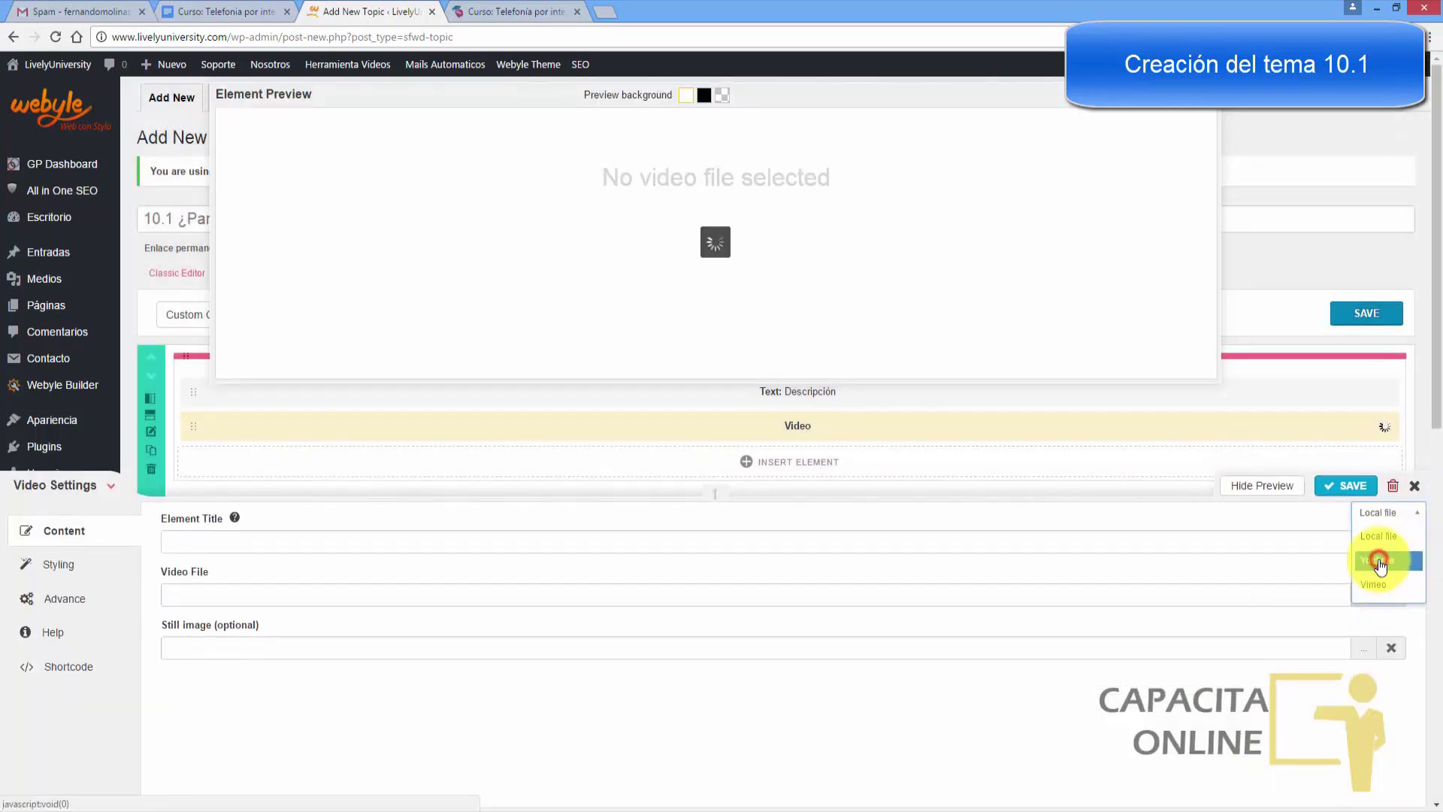
click(1380, 562)
click(338, 541)
key(ctrl+v)
drag(319, 541, 161, 540)
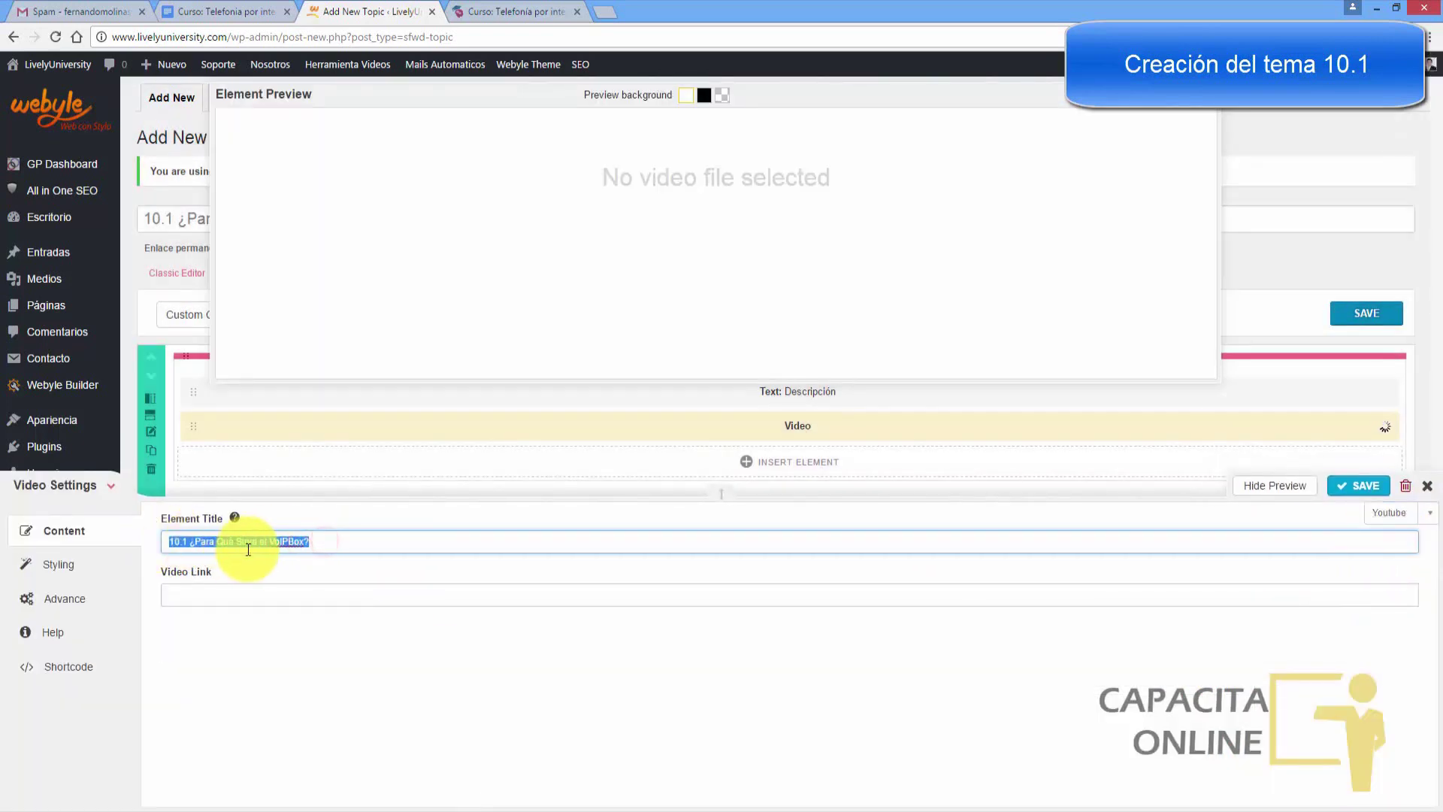
- Copy topic 10.1's YouTube link from the course outline document into the Video element's link
click(225, 11)
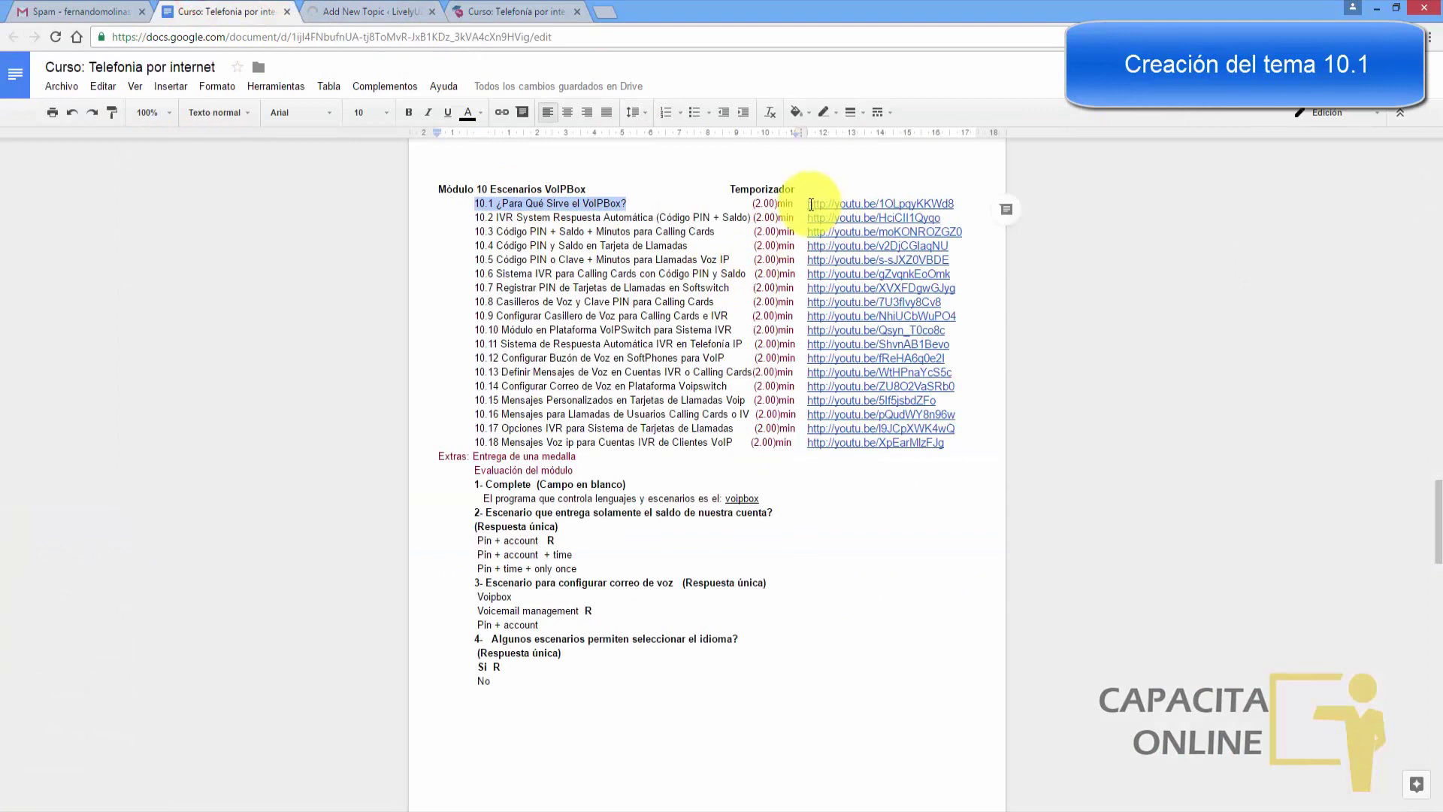
drag(810, 204, 952, 203)
click(360, 12)
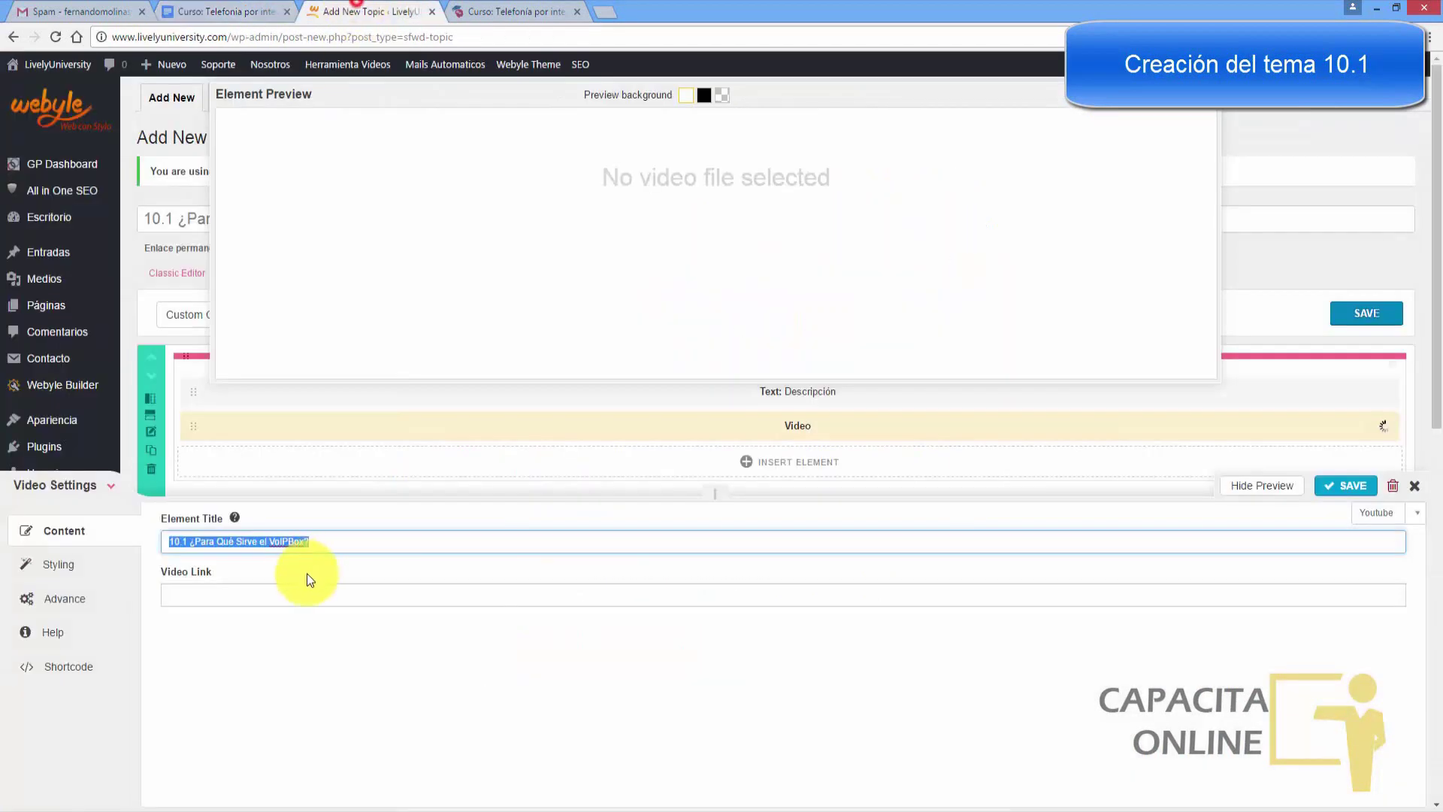
click(292, 593)
key(ctrl+v)
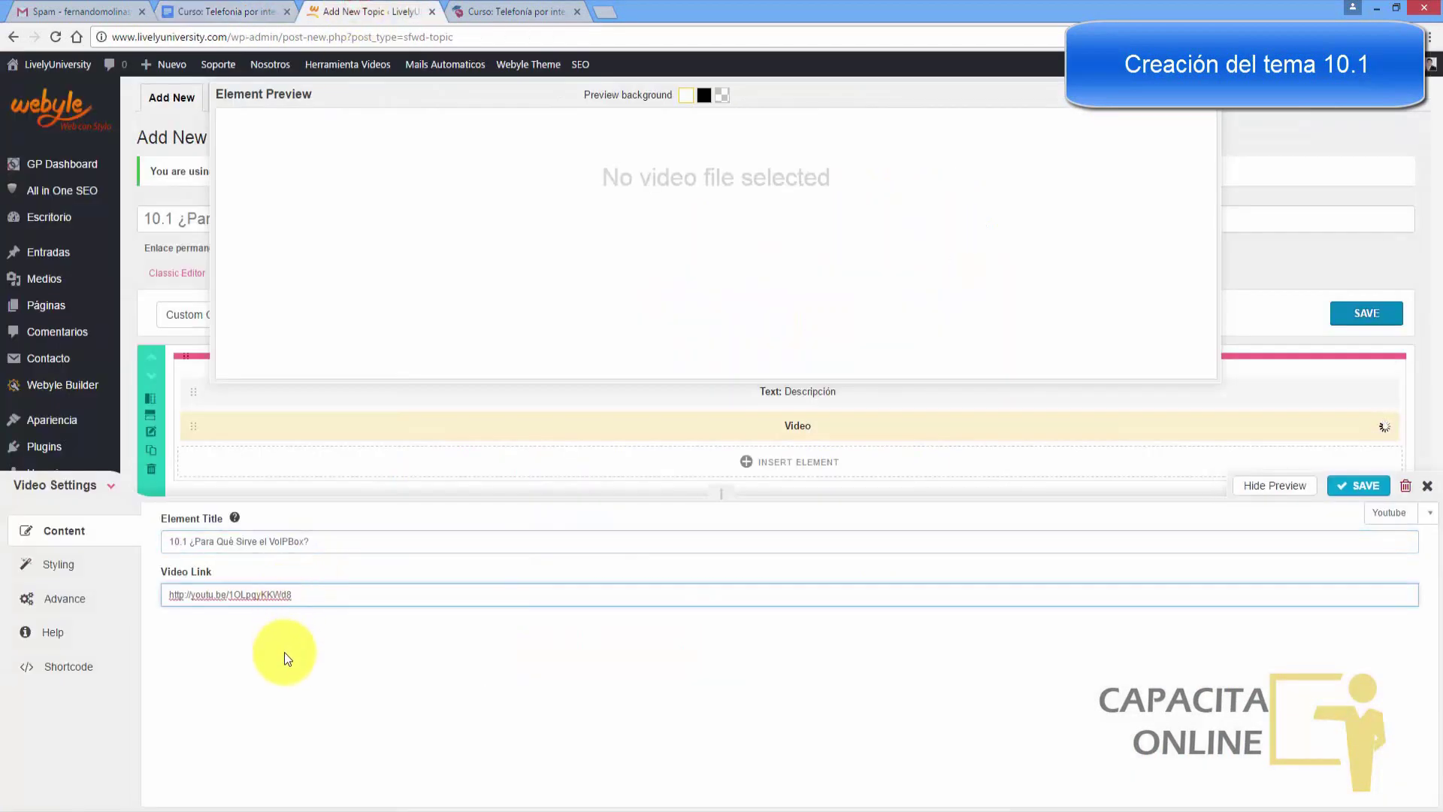
- Set the video's dimensions to 700 px wide by 400 px high, enable Auto Play, and save the element
click(69, 565)
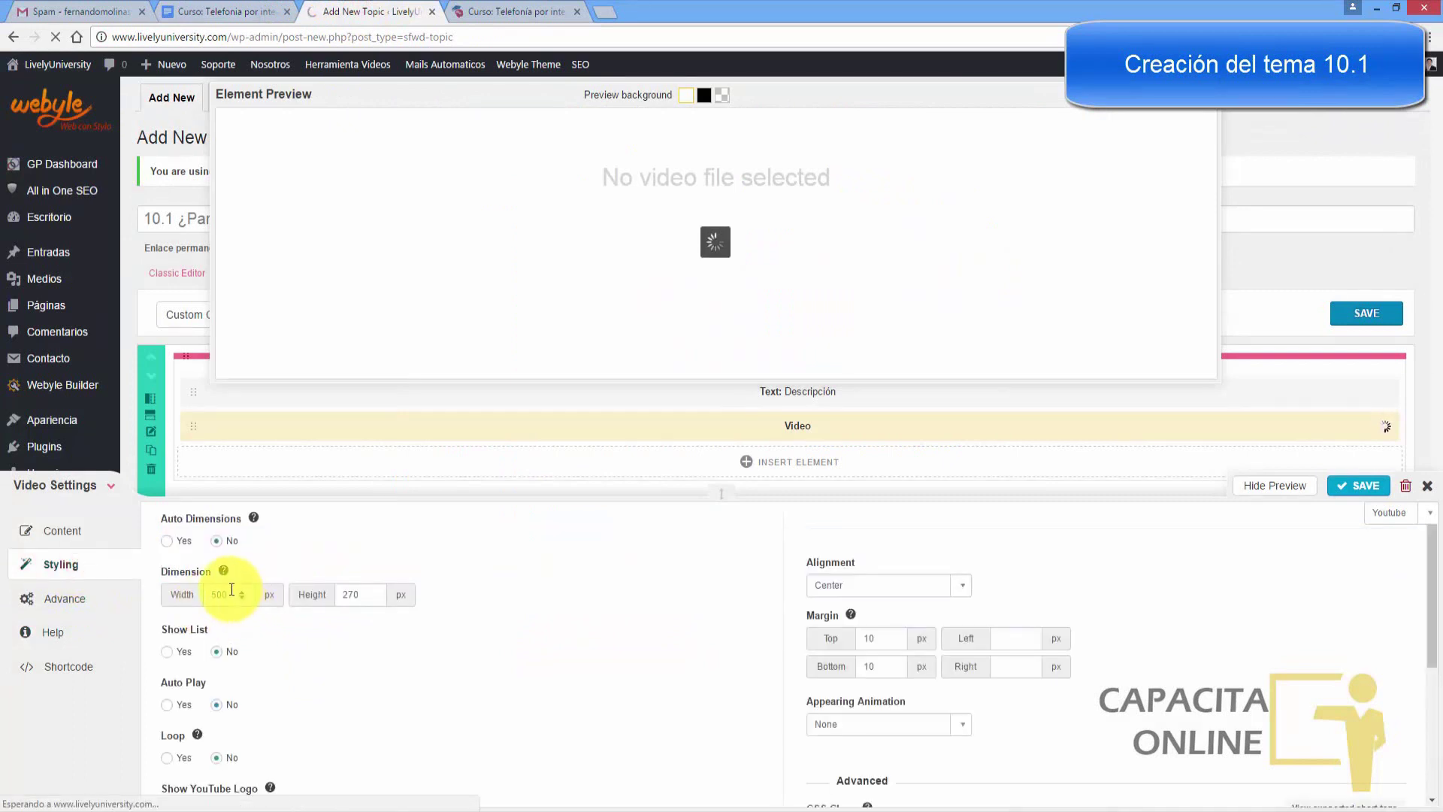
click(232, 589)
text(70)
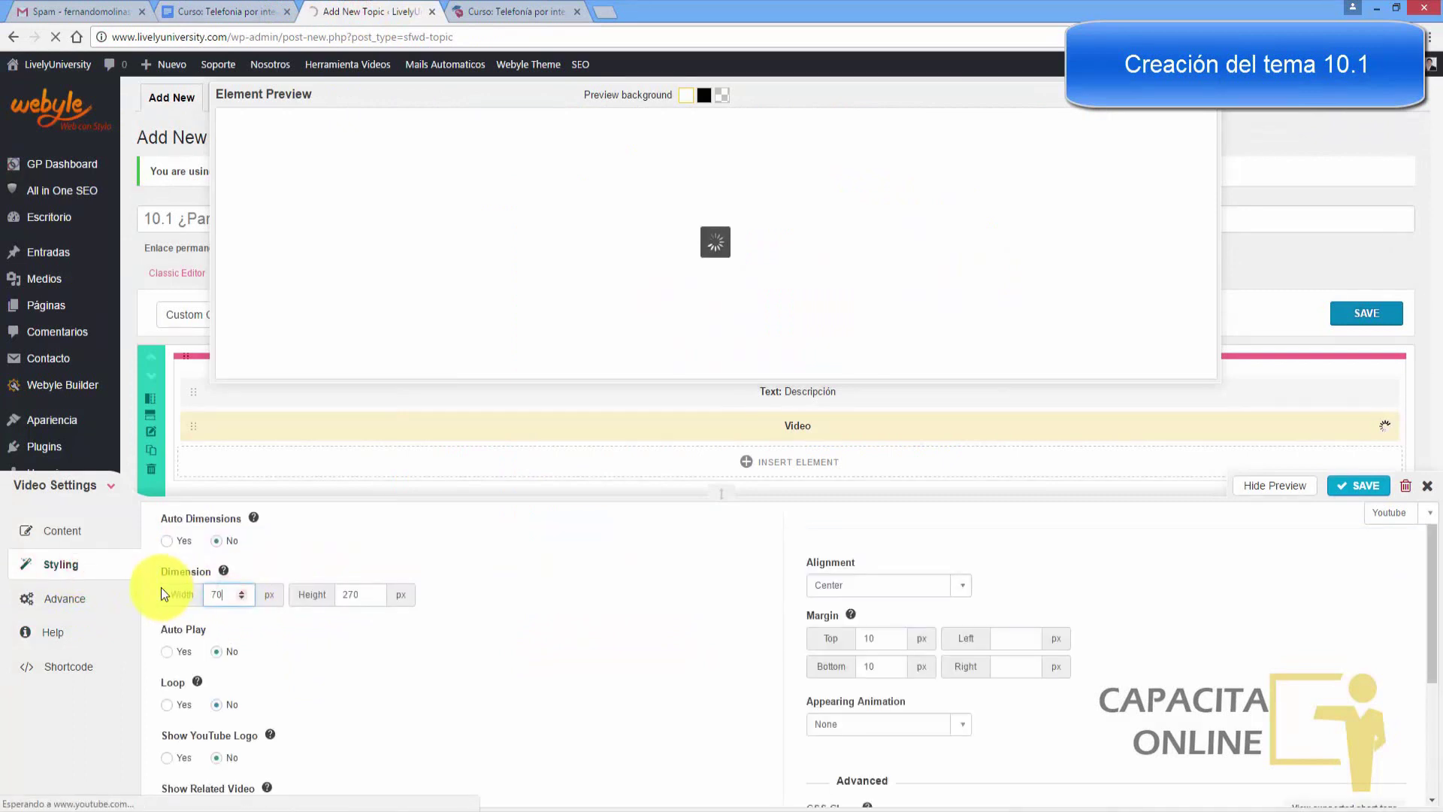
text(0)
key(Tab)
text(400)
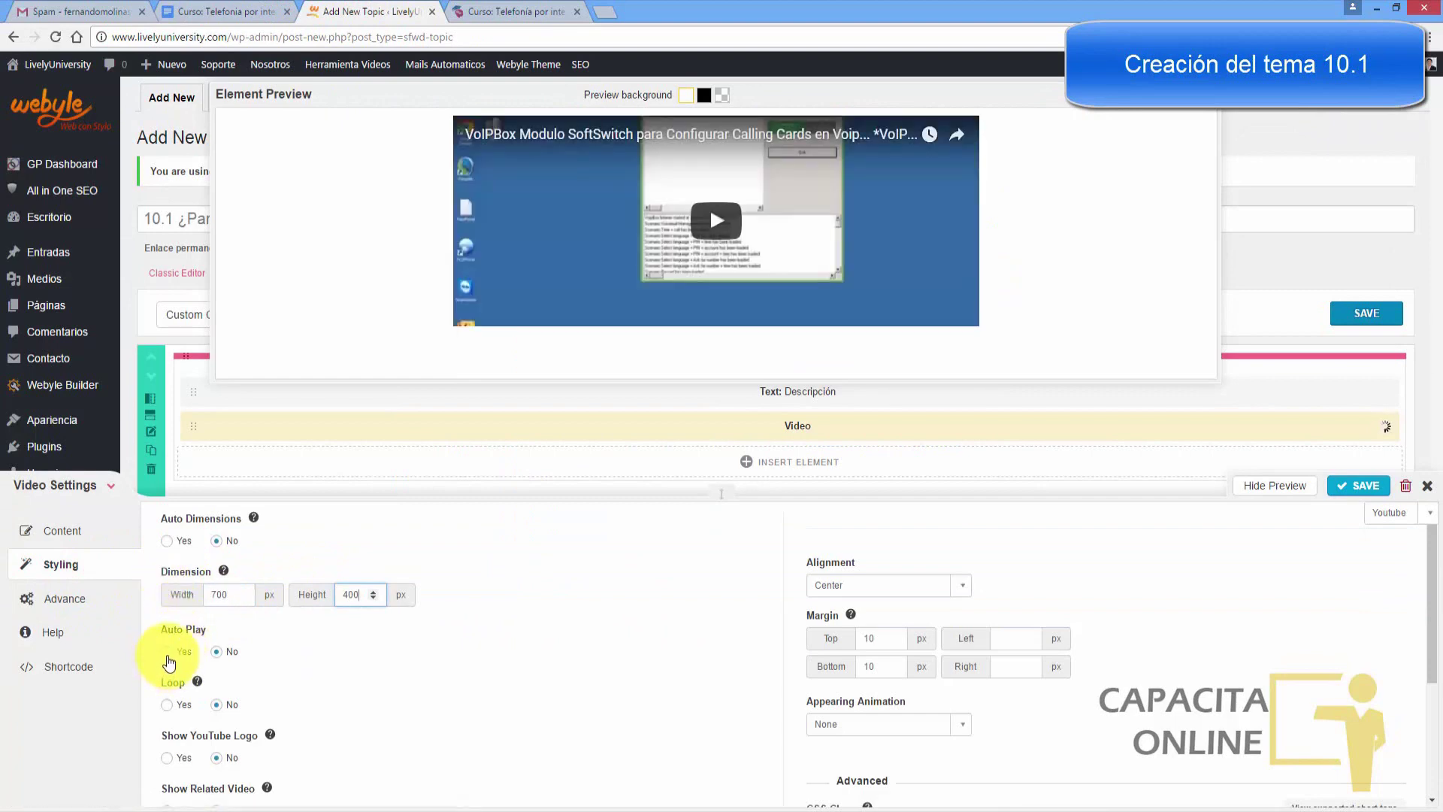
click(165, 652)
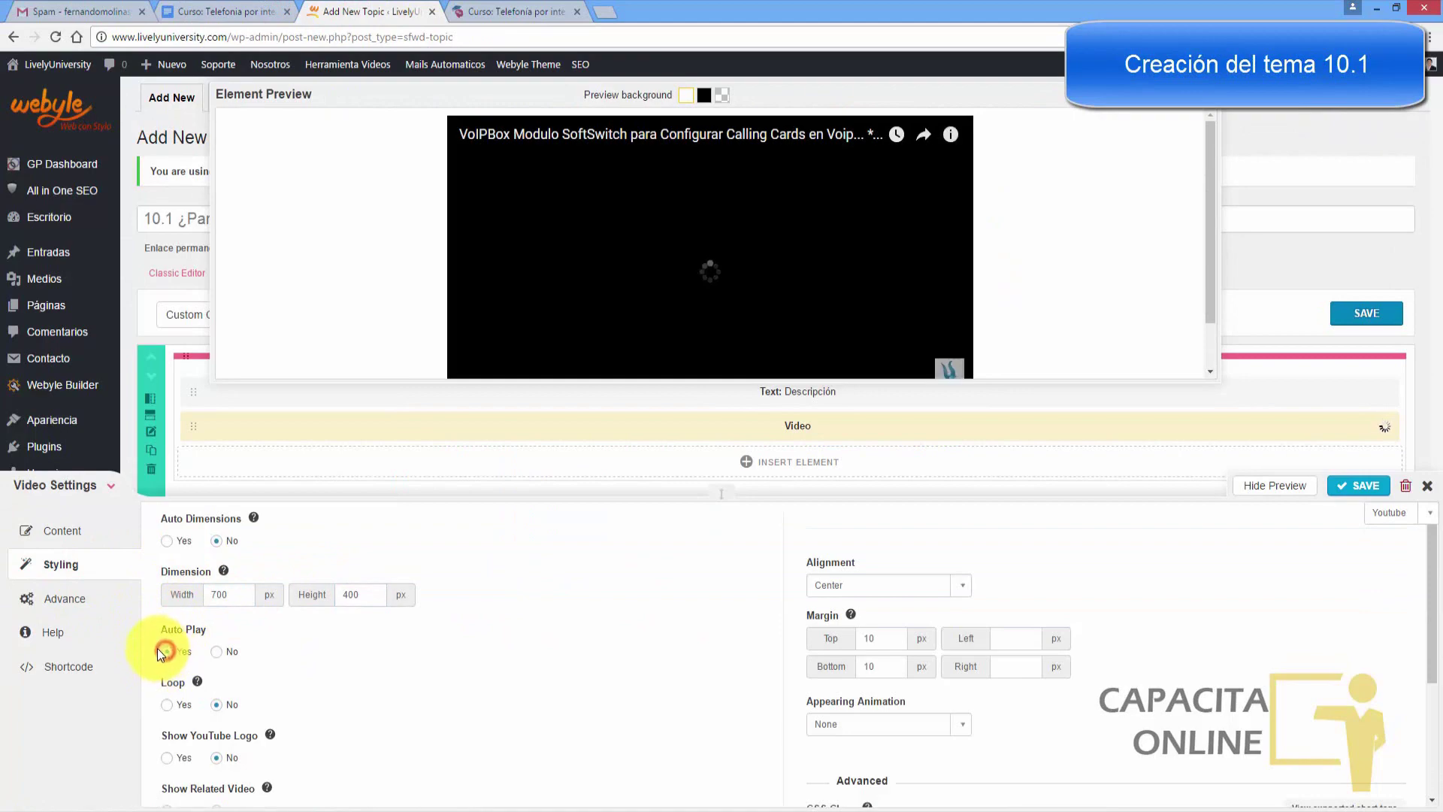
click(1369, 485)
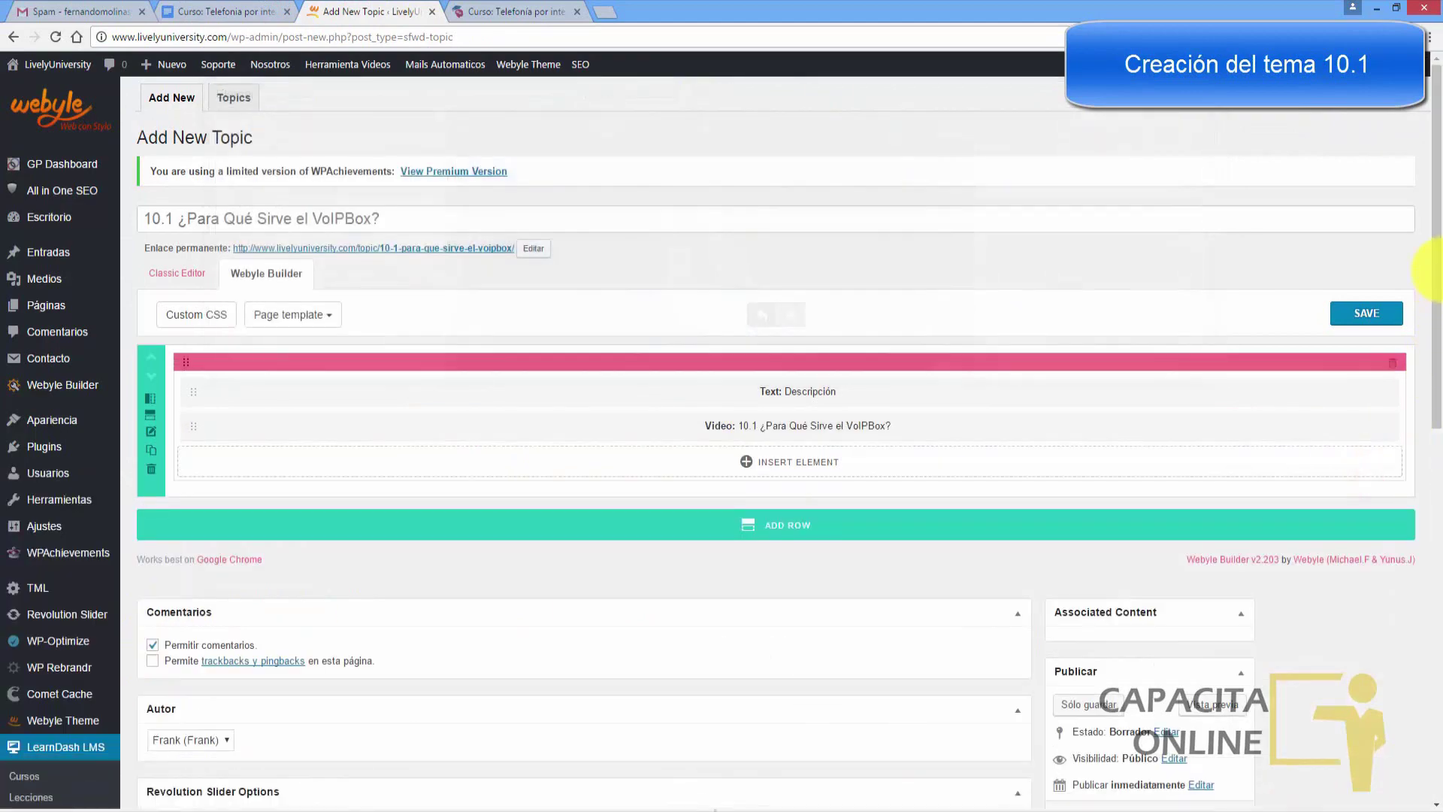
- Disallow comments and associate the topic with "Curso: Telefonía por internet" and the lesson "Módulo 10 Escenarios VoIPBox"
scroll(241, 506, down, 2)
click(151, 531)
scroll(1424, 375, down, 9)
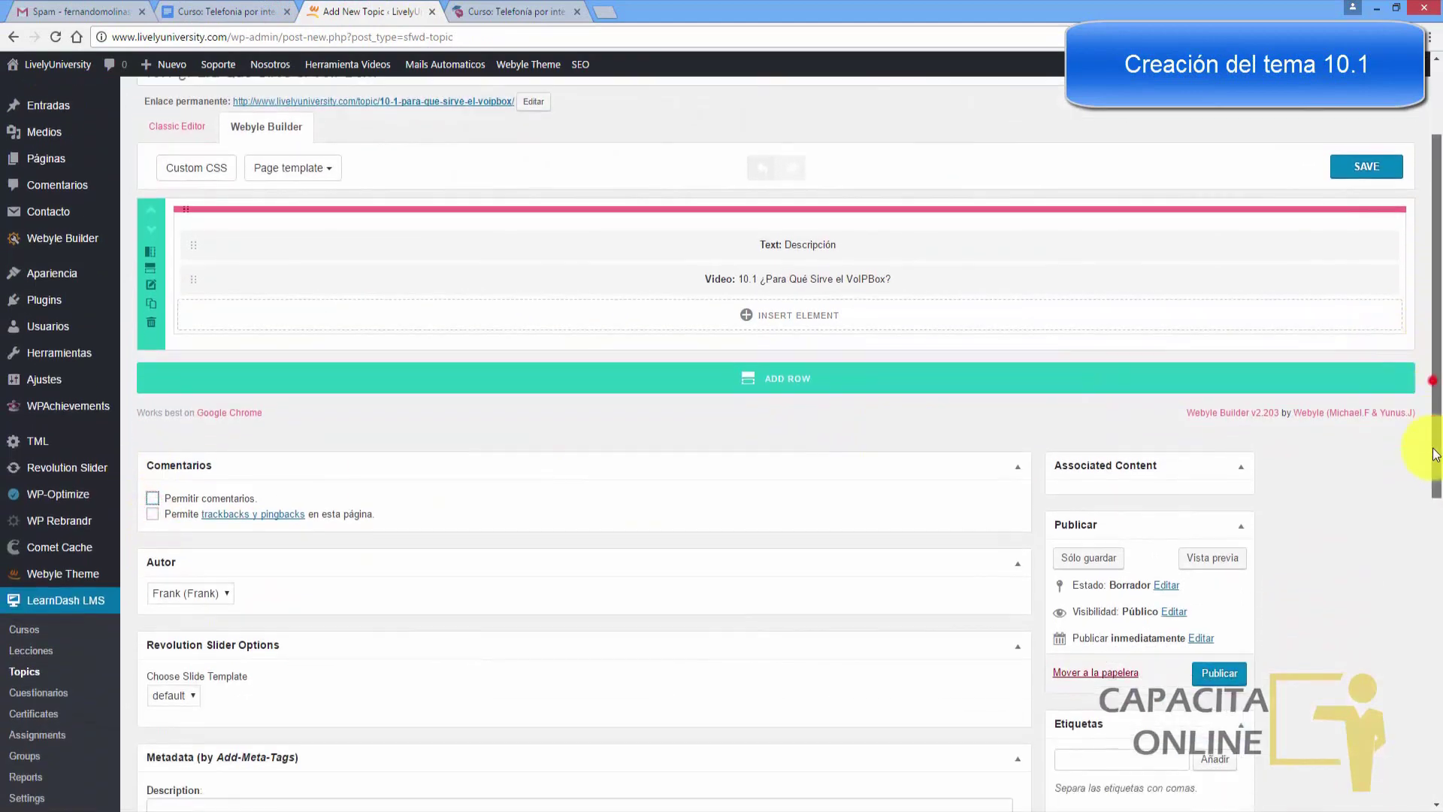
click(469, 568)
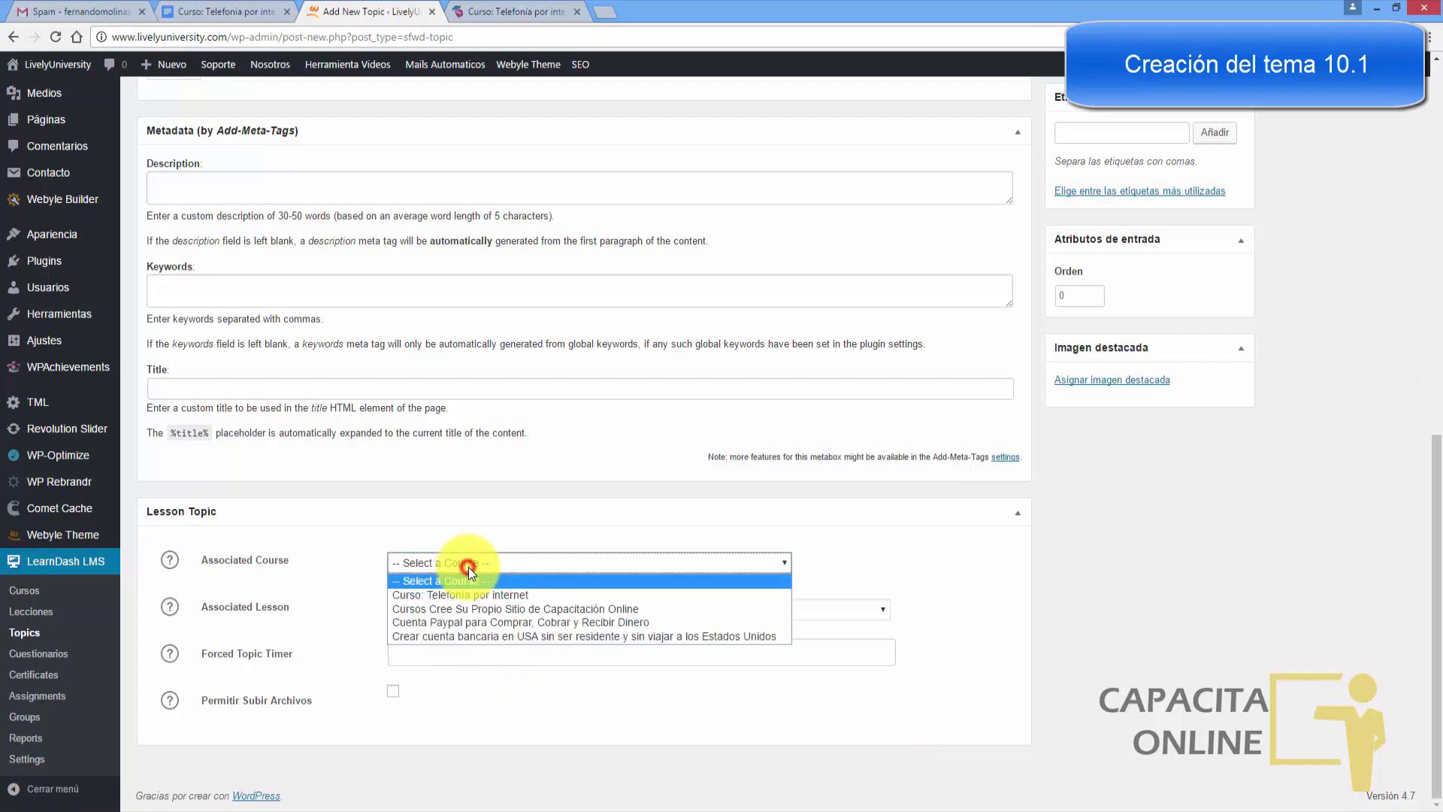
click(406, 596)
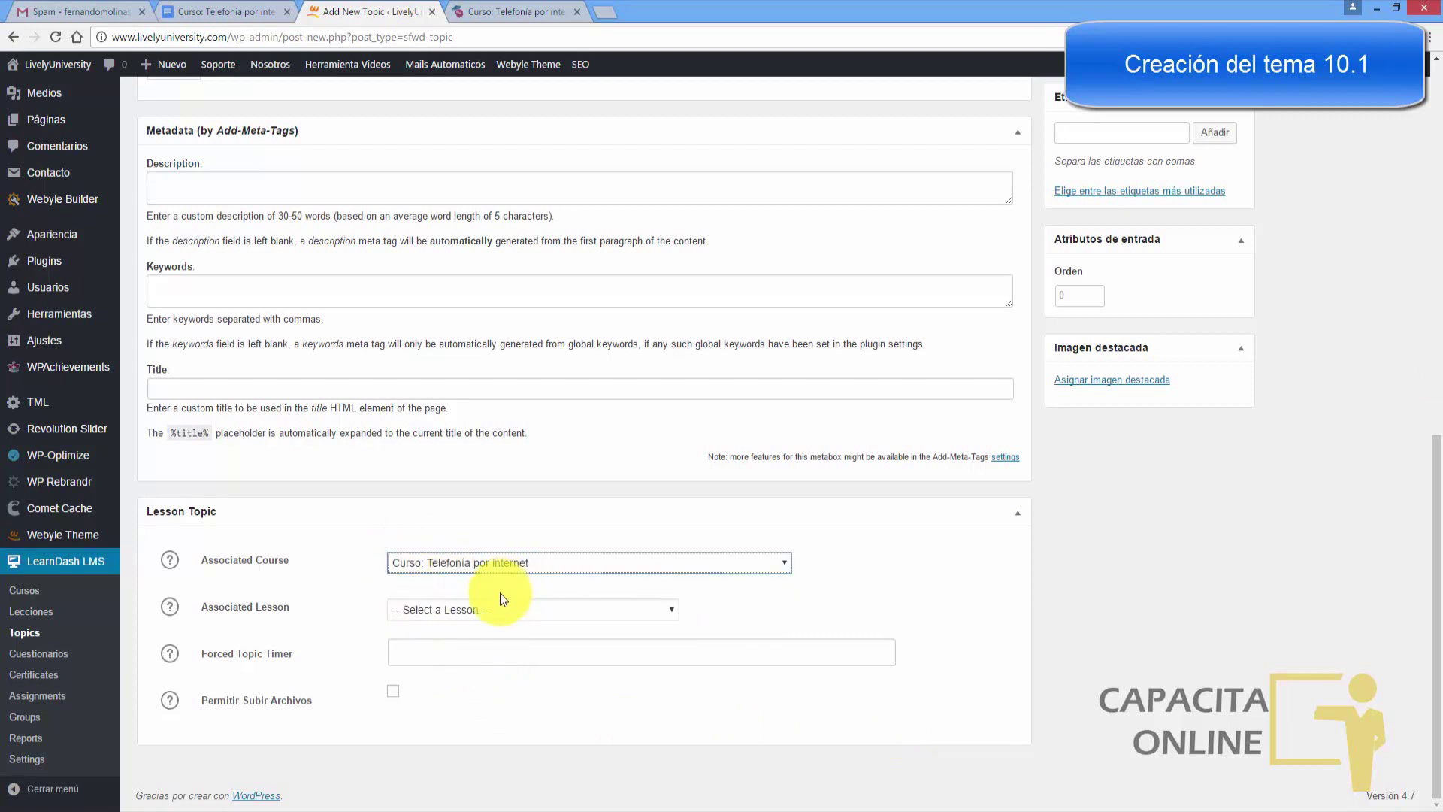
click(445, 612)
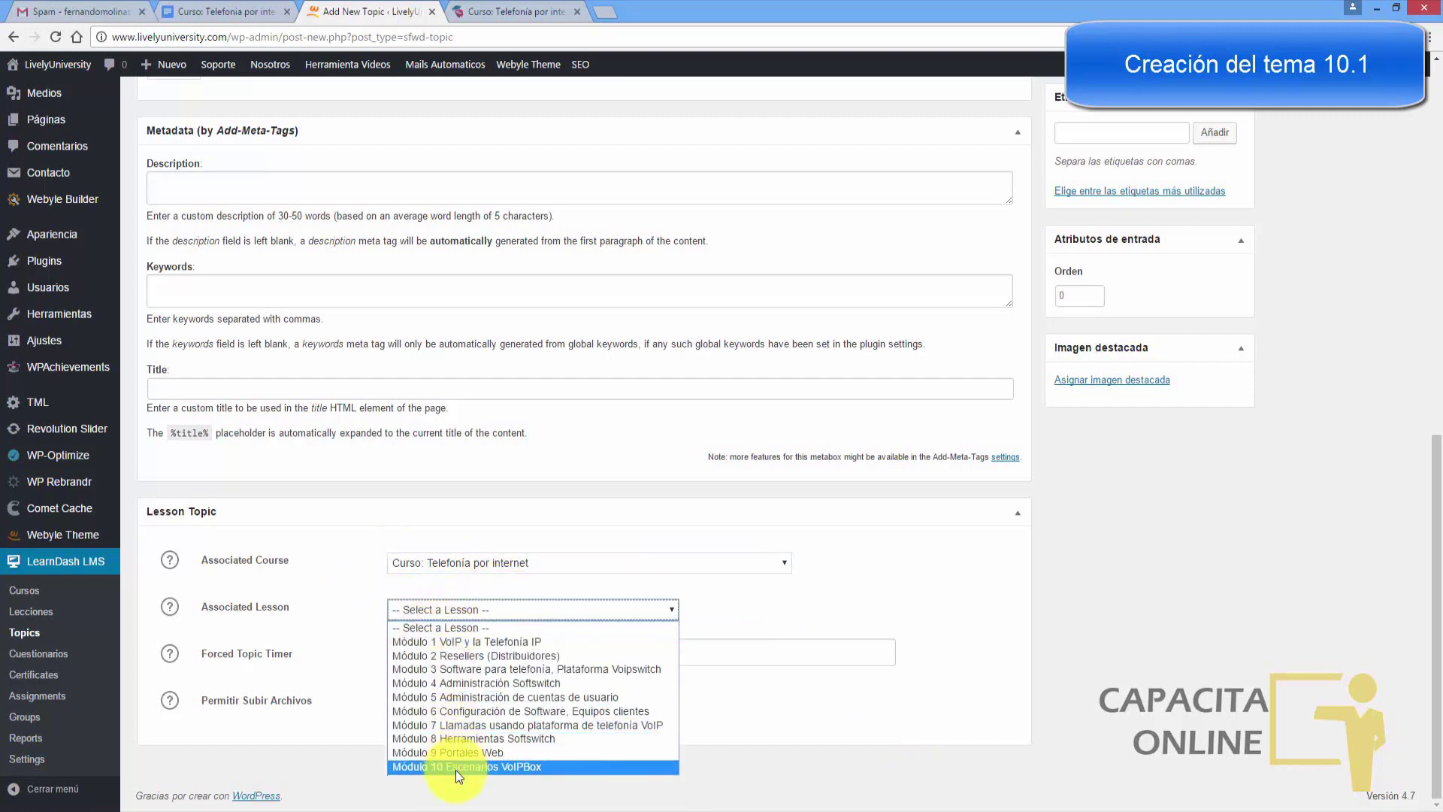
click(411, 763)
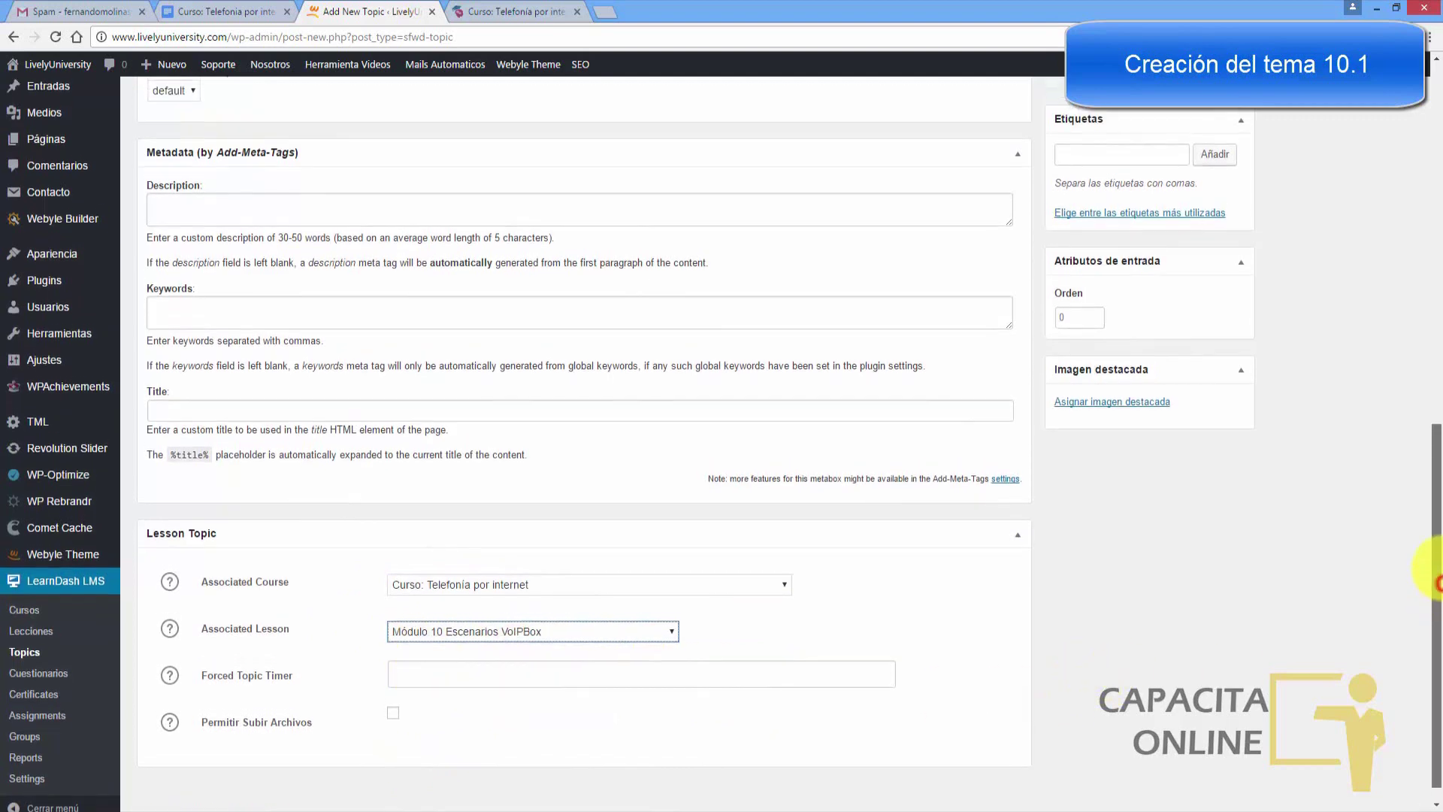
- Check topic 10.1's duration in the course outline, set the Forced Topic Timer to 2min, and update the topic
click(448, 658)
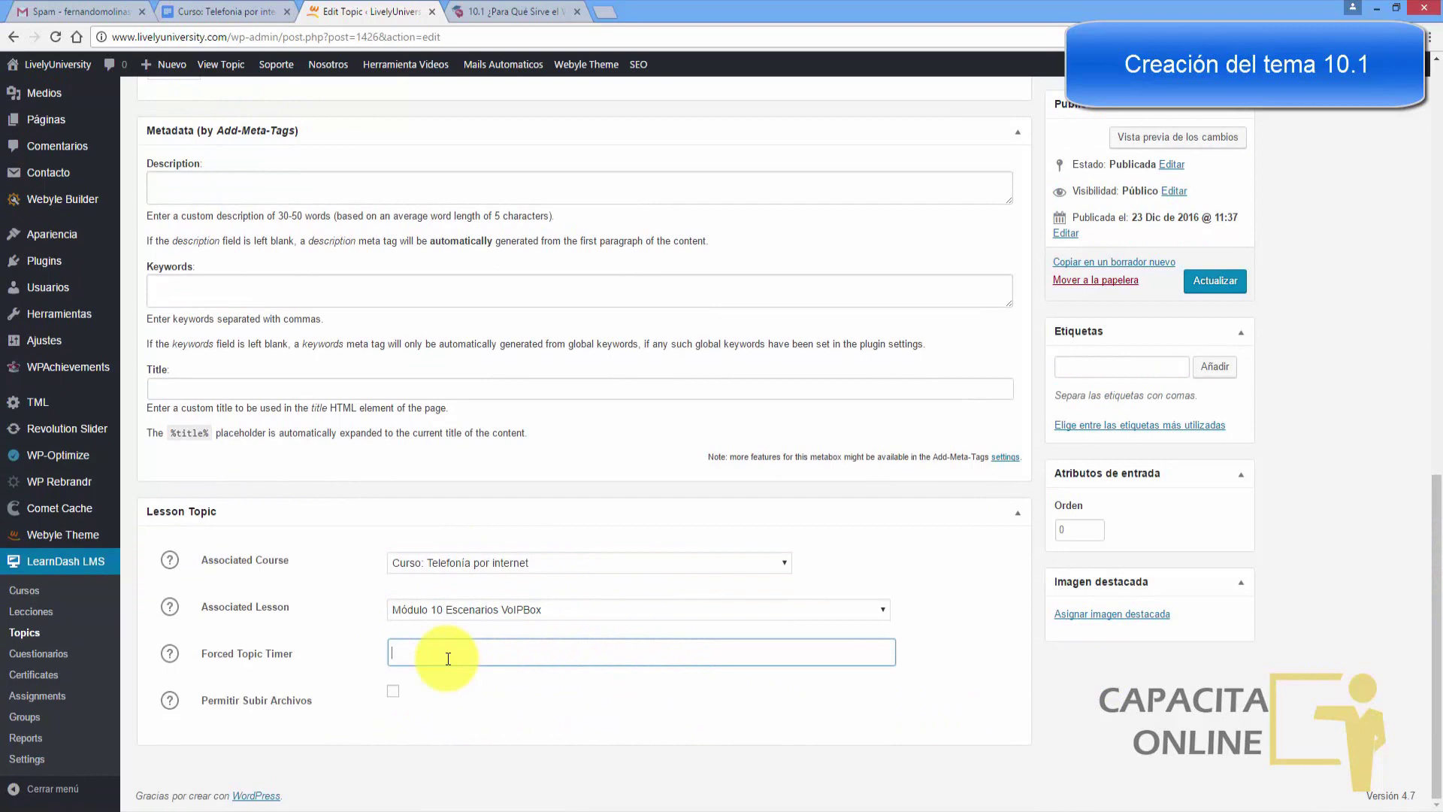
click(207, 11)
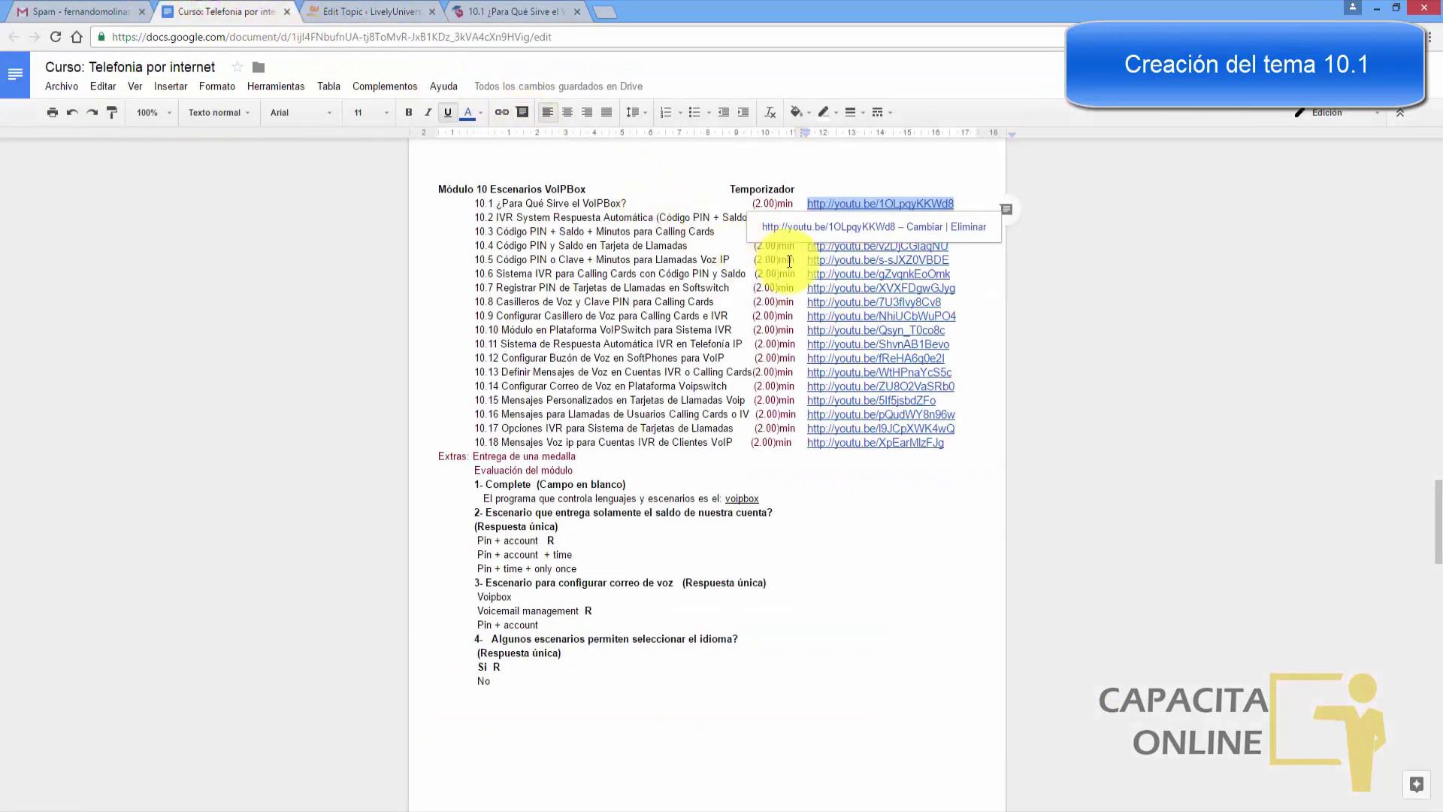
click(772, 205)
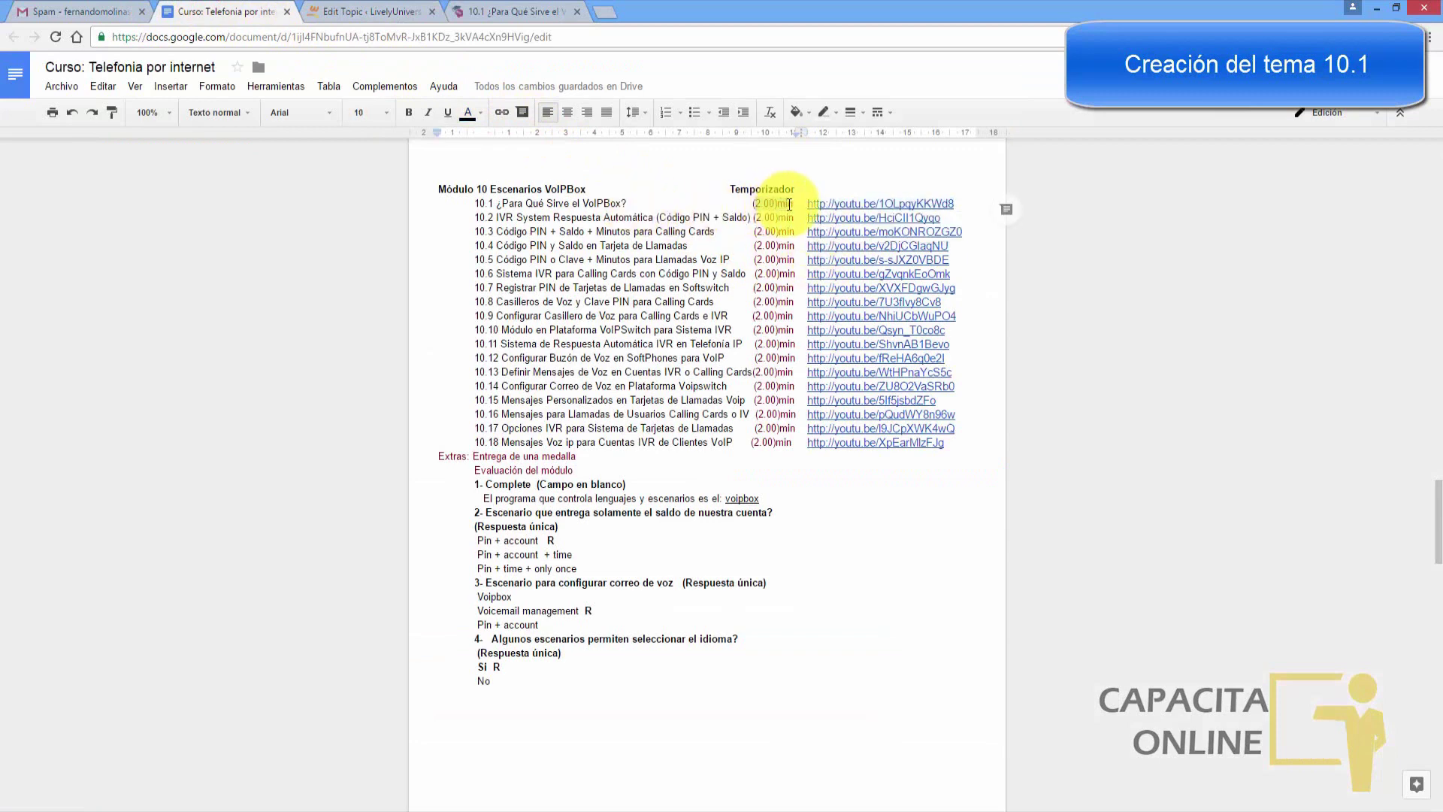
click(365, 11)
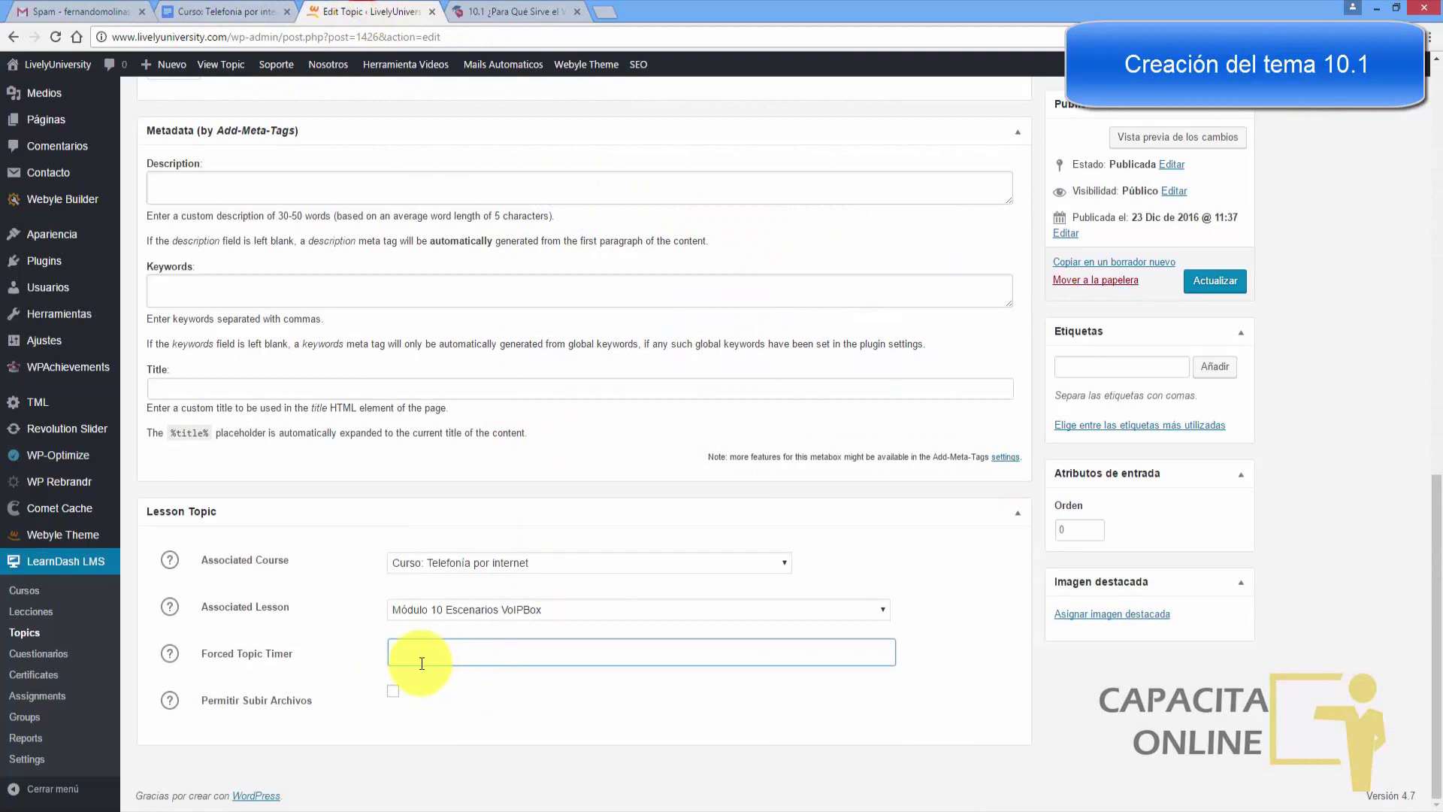
click(167, 653)
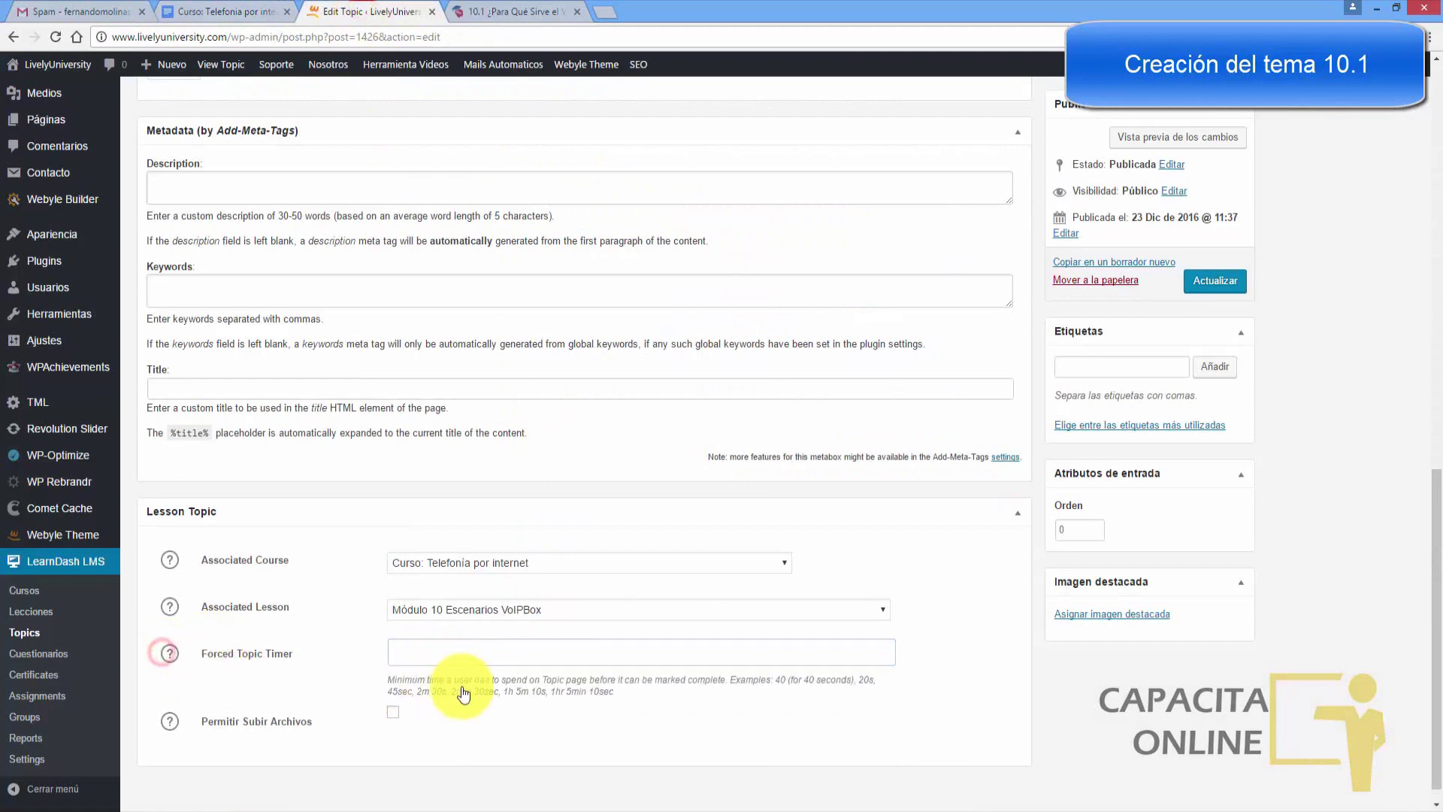
click(462, 655)
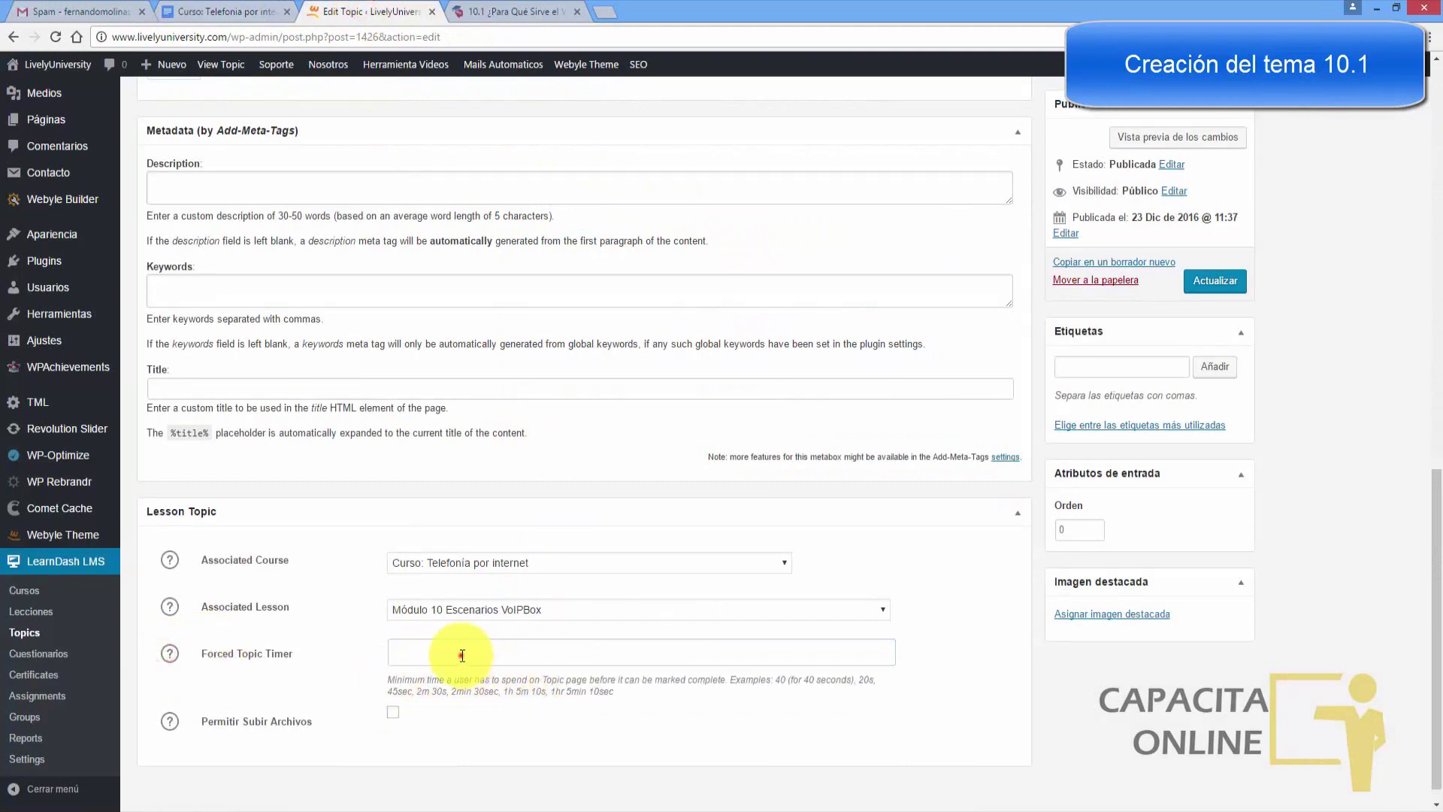
text(2min)
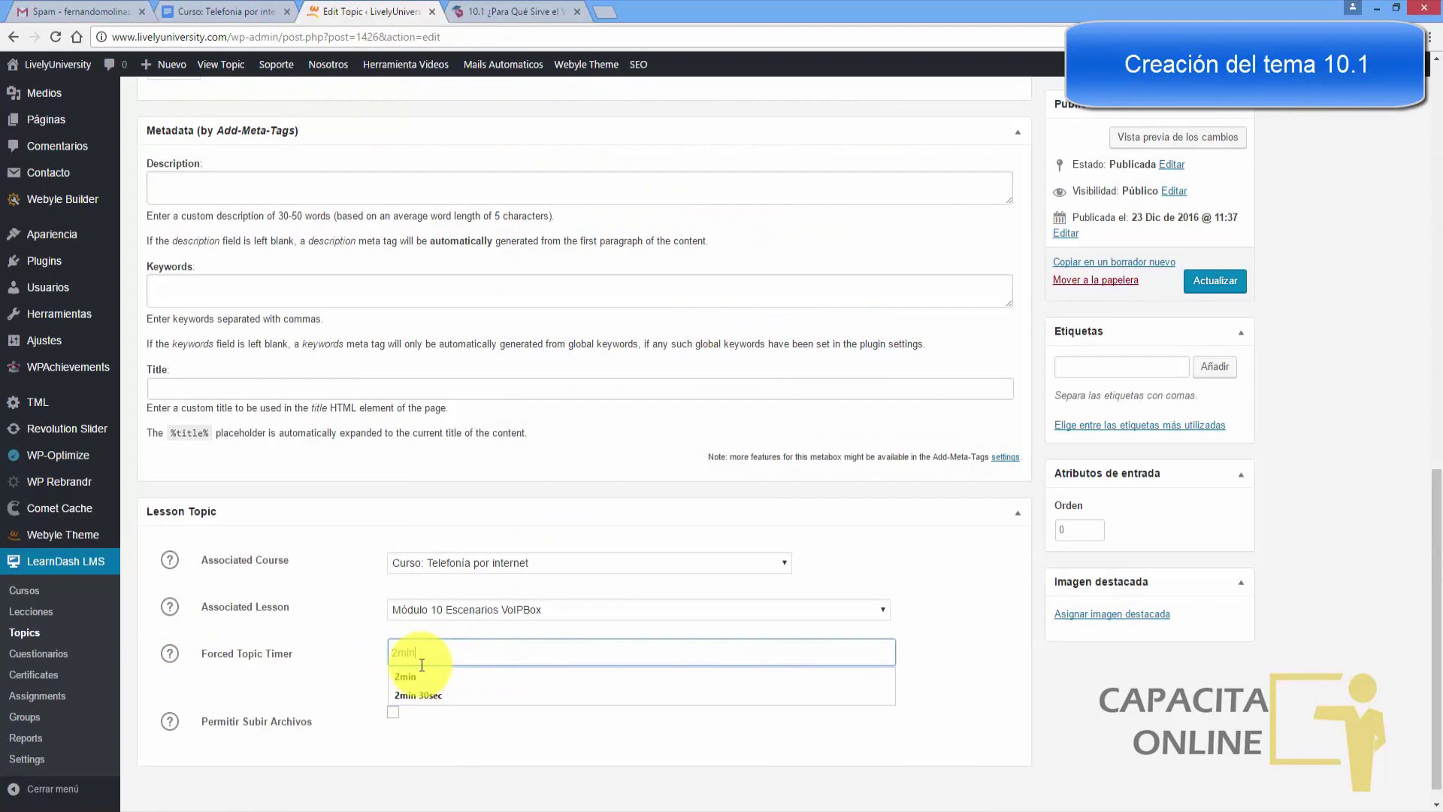
click(398, 677)
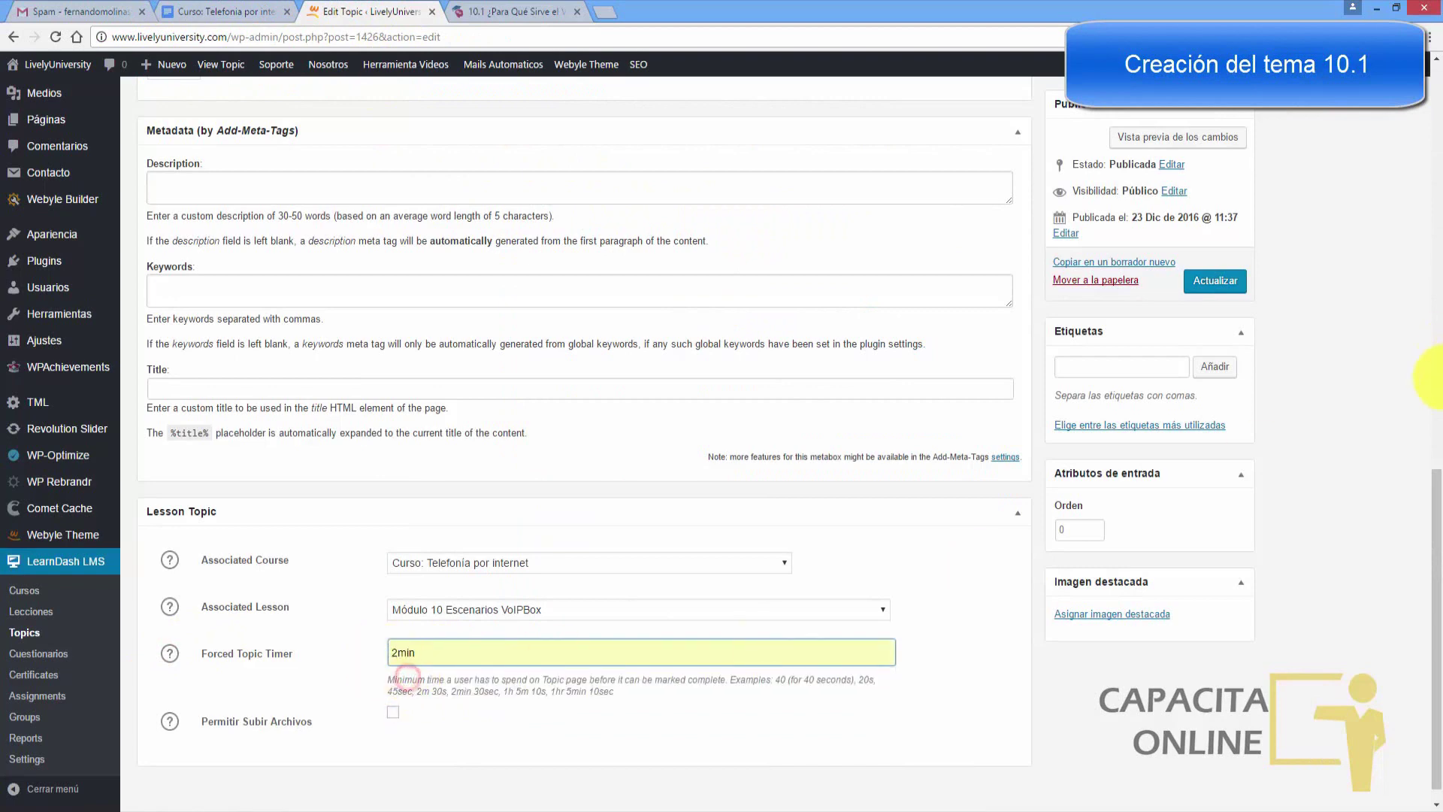
drag(1436, 495, 1275, 412)
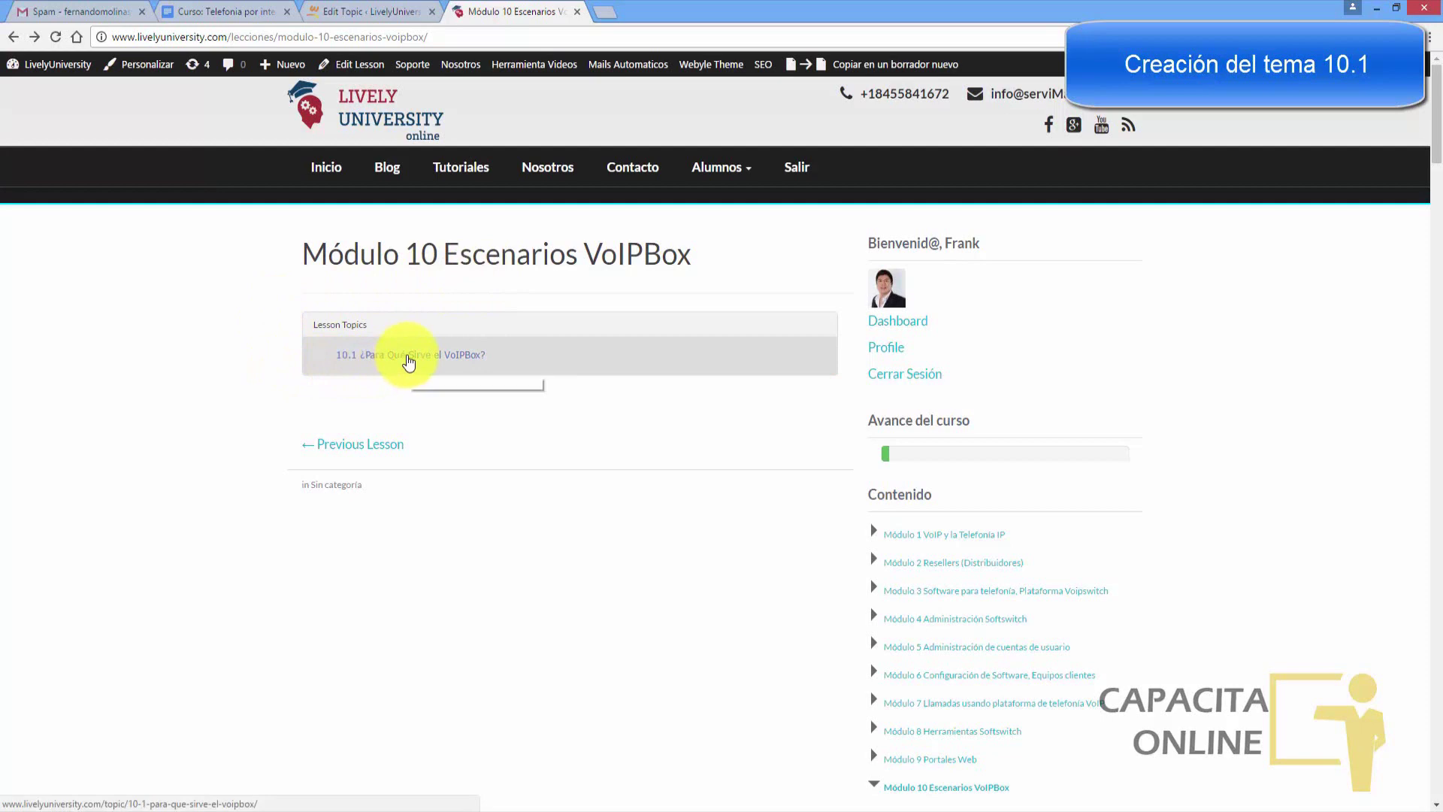
- Open topic 10.1 from the Módulo 10 lesson page, check its video and timer, and try to mark it as completed
click(408, 361)
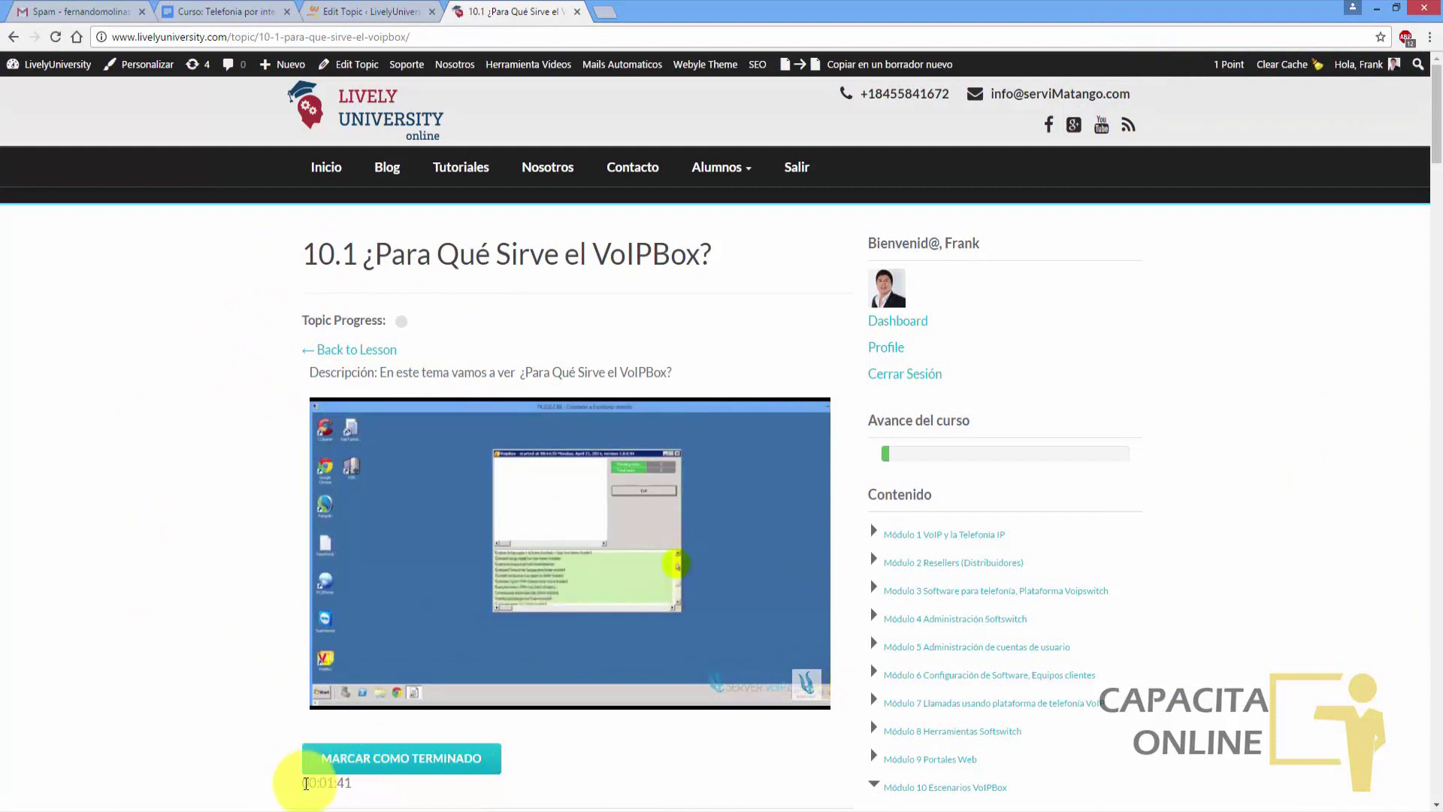
click(402, 761)
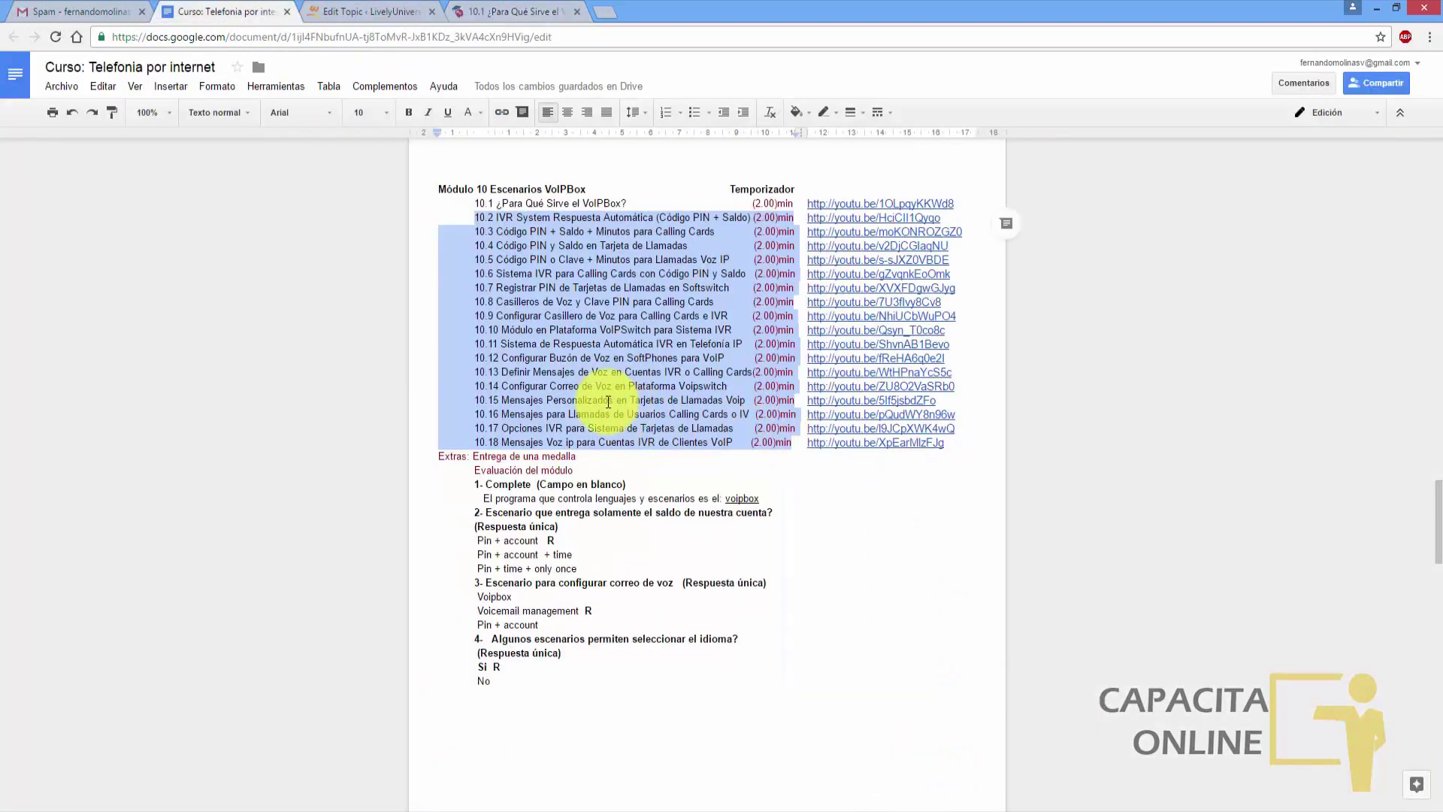
- Look over topics 10.2 to 10.18 in the course outline and the topic list on the Módulo 10 lesson page
click(605, 400)
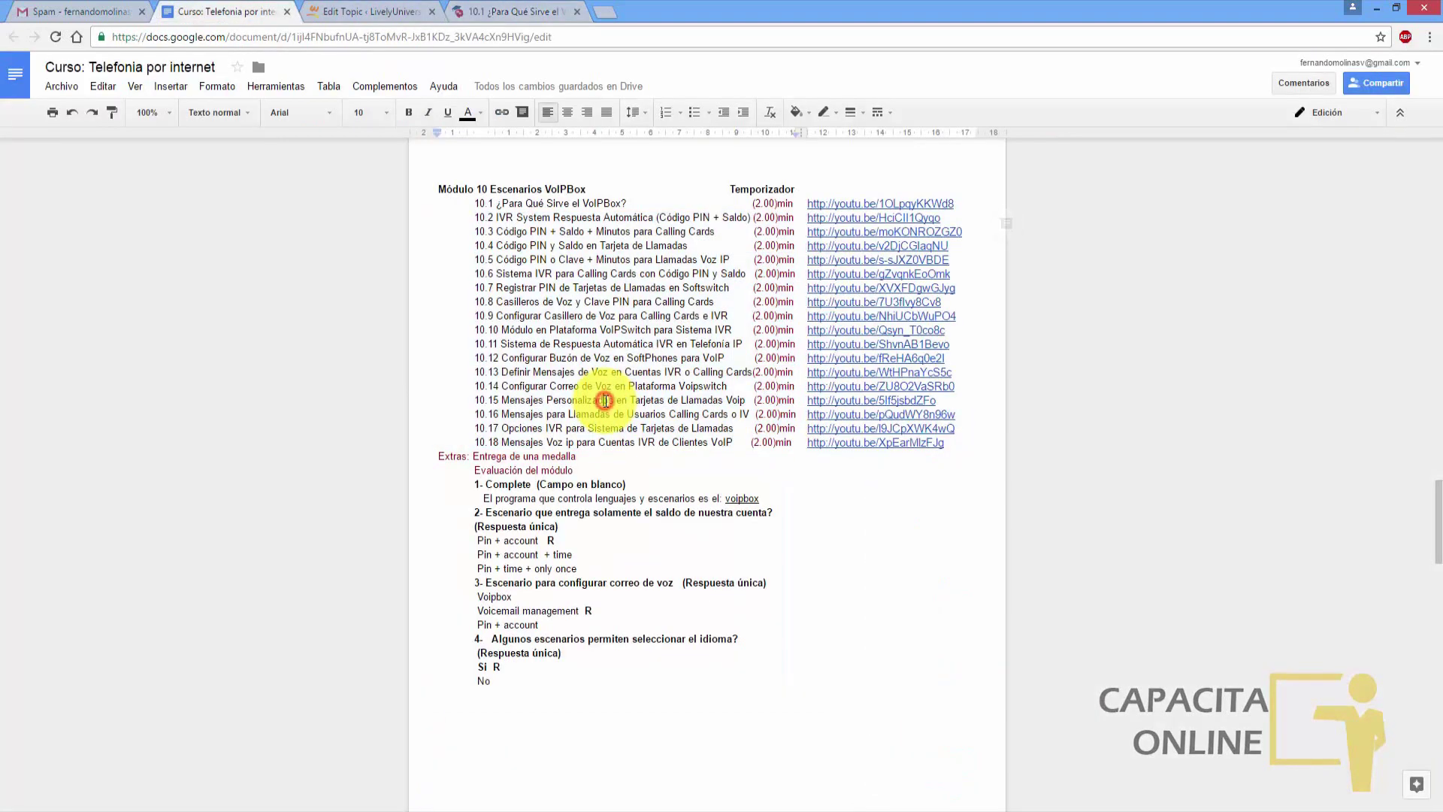
drag(473, 219, 762, 443)
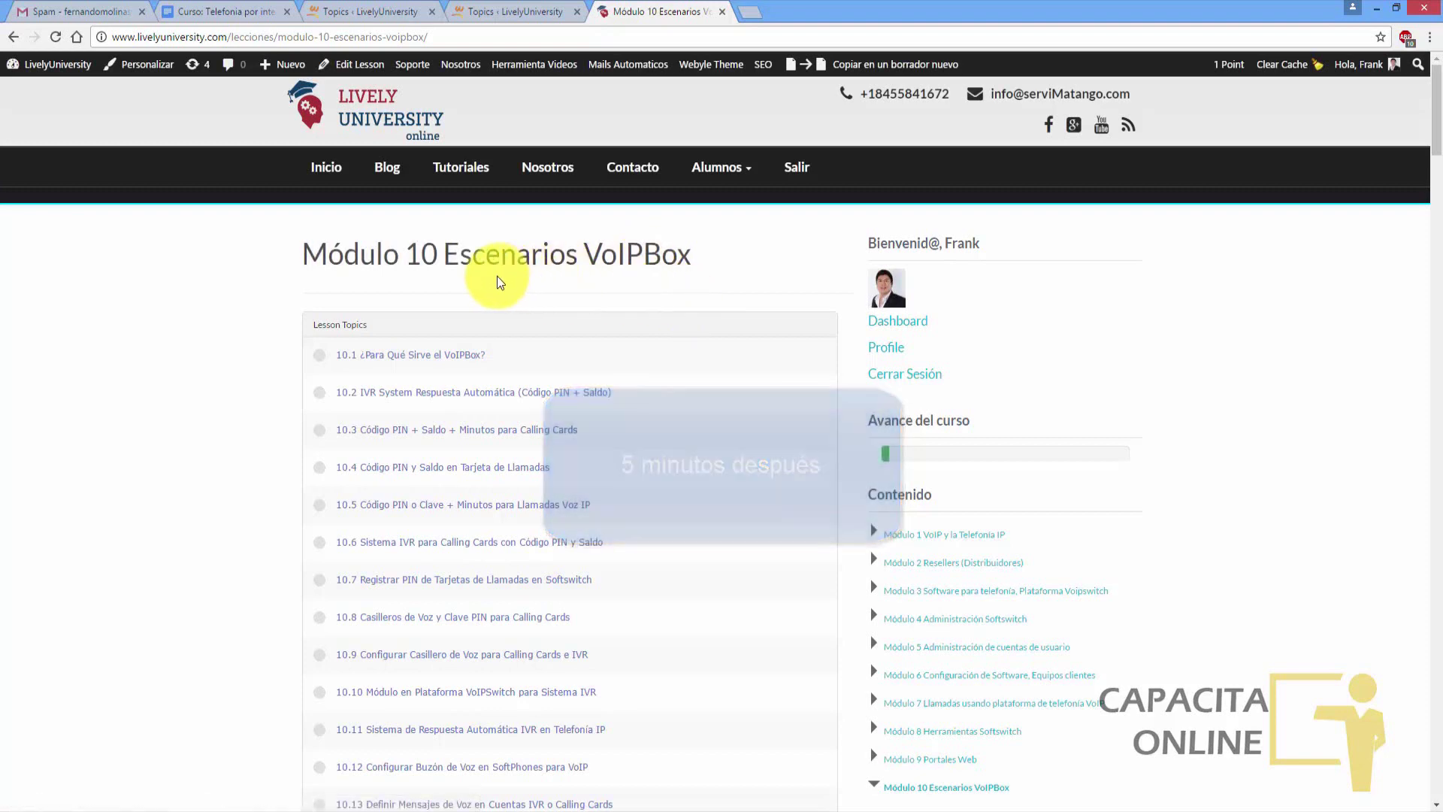
scroll(1436, 134, down, 2)
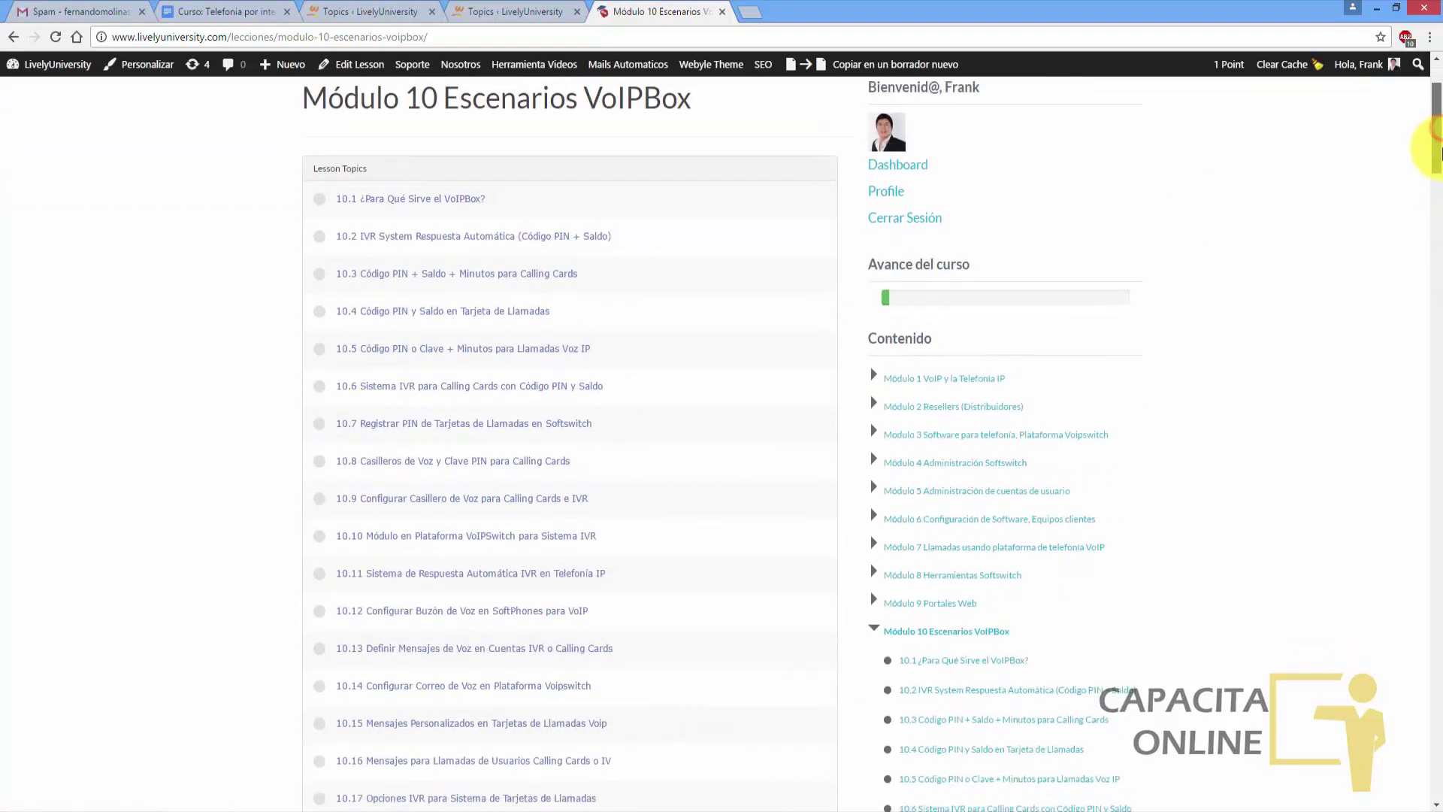
scroll(708, 71, up, 2)
- Review the "Evaluación del módulo" questions and answers for Módulo 10 in the course outline document
click(248, 9)
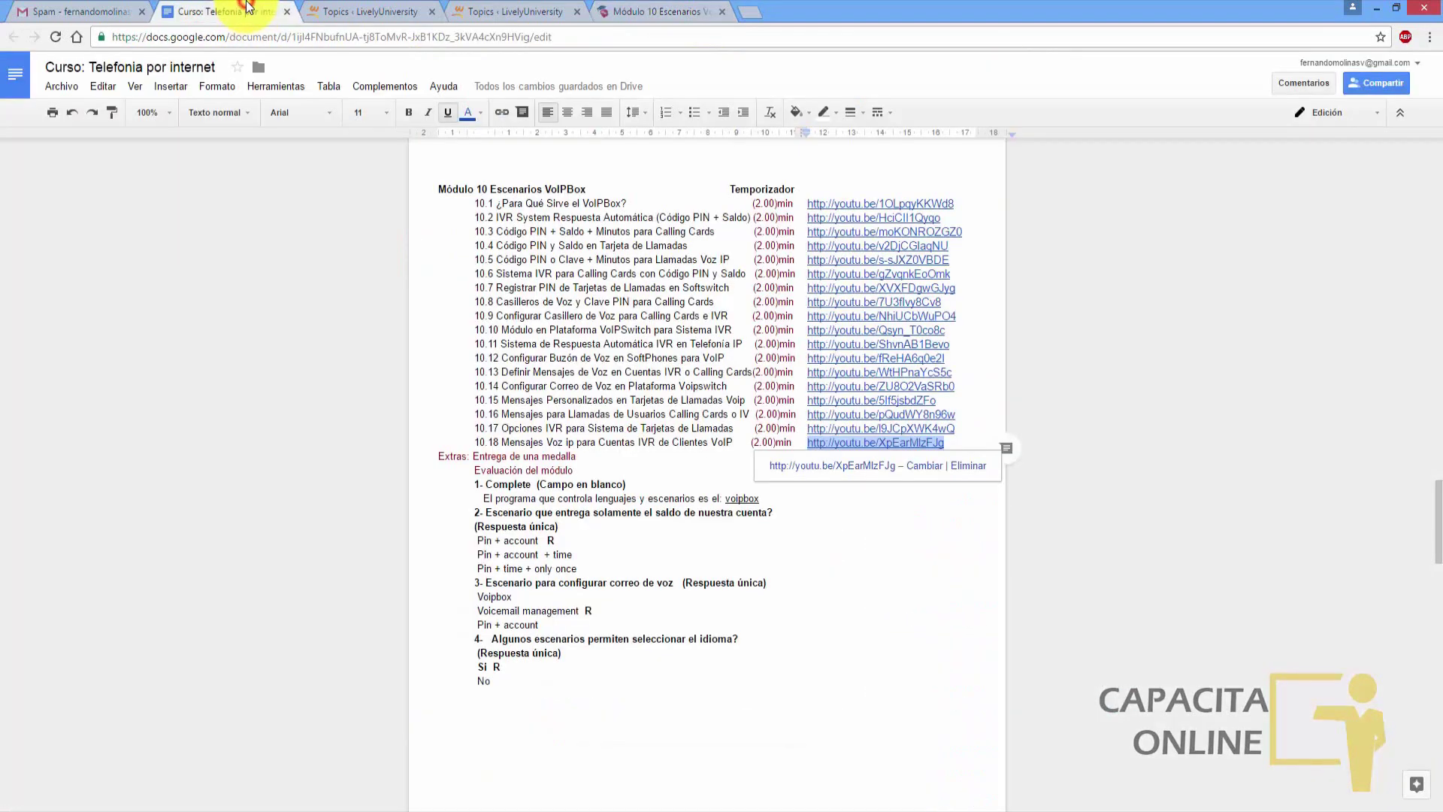
click(524, 473)
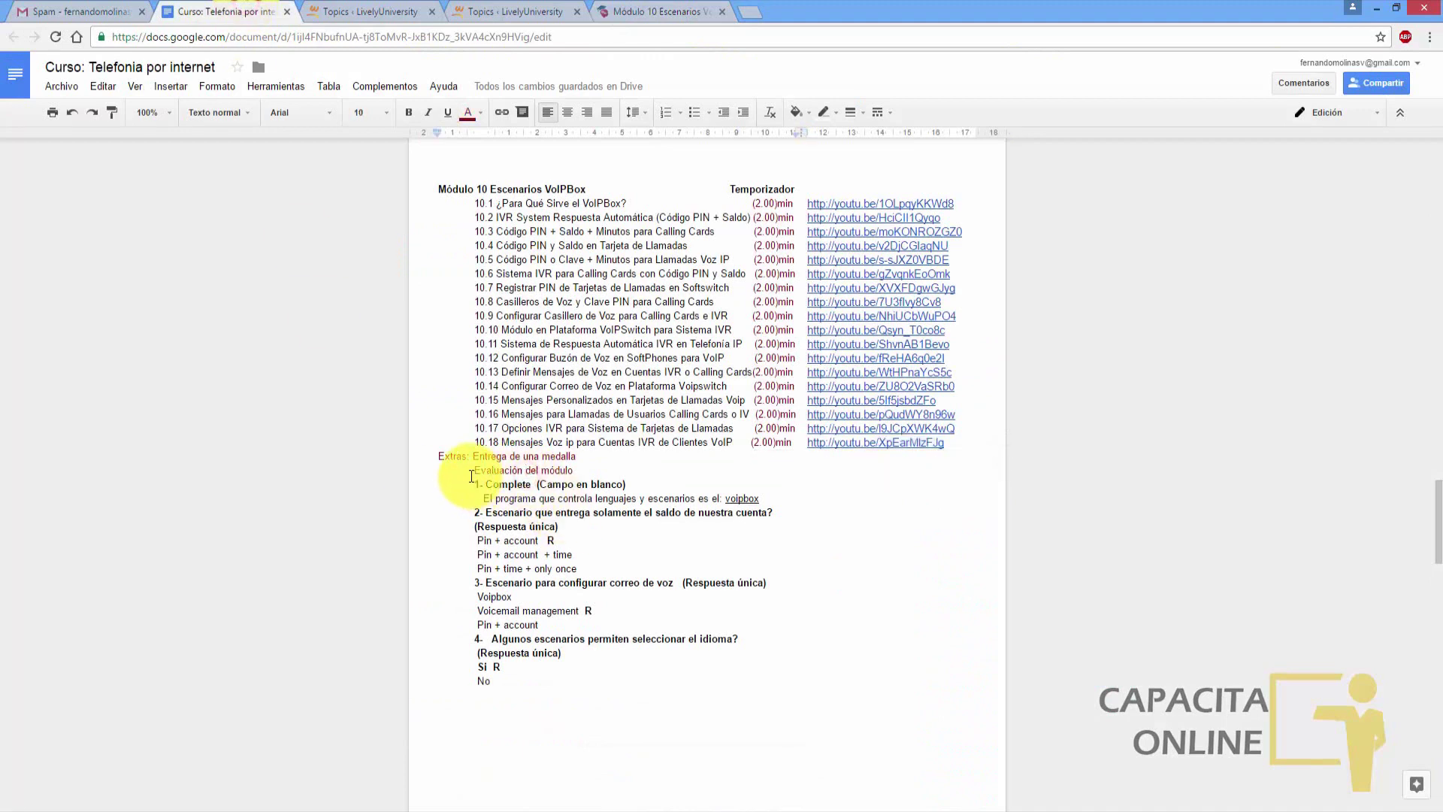
drag(474, 471, 528, 674)
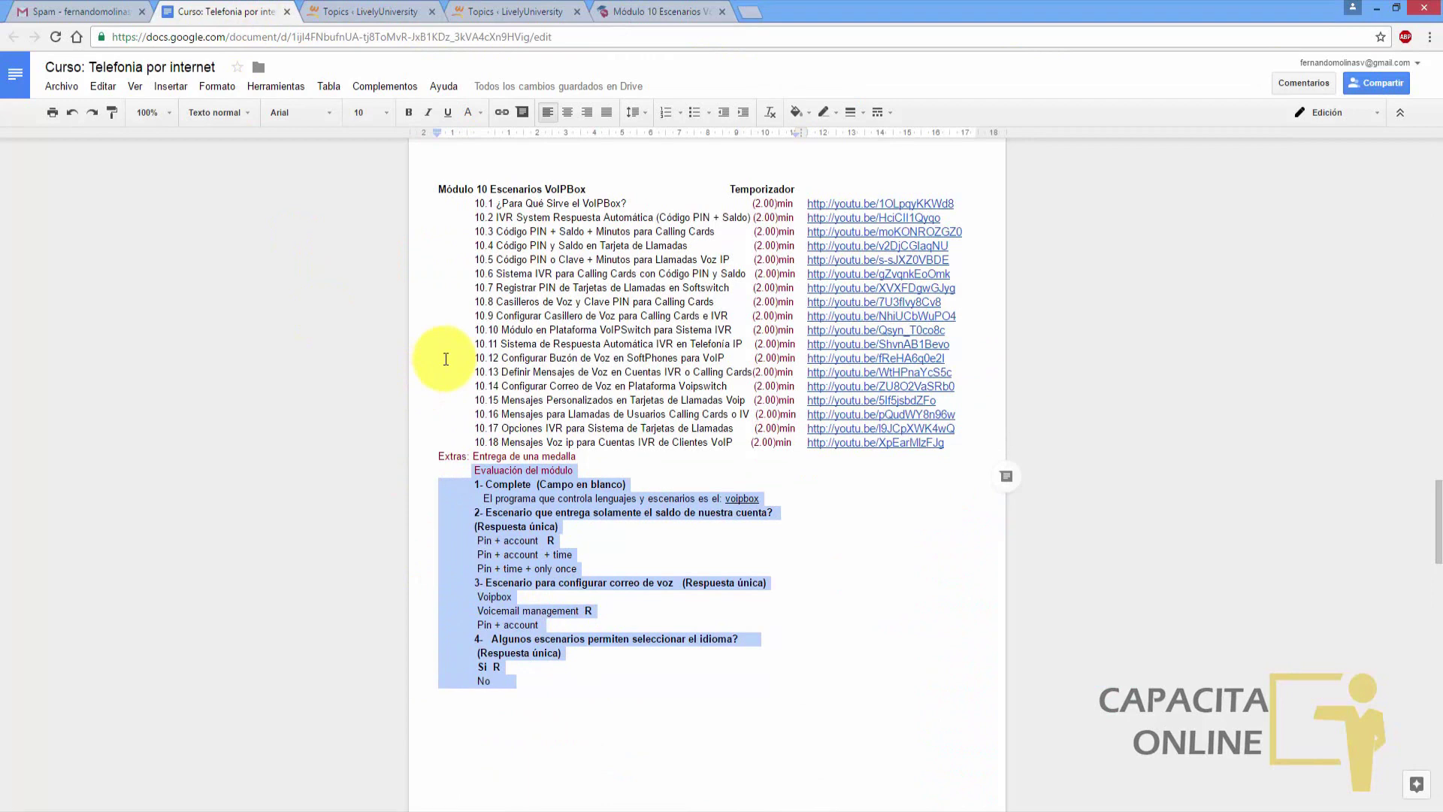
- Leave the course outline for the LearnDash site and start a new quiz under Cuestionarios
click(375, 11)
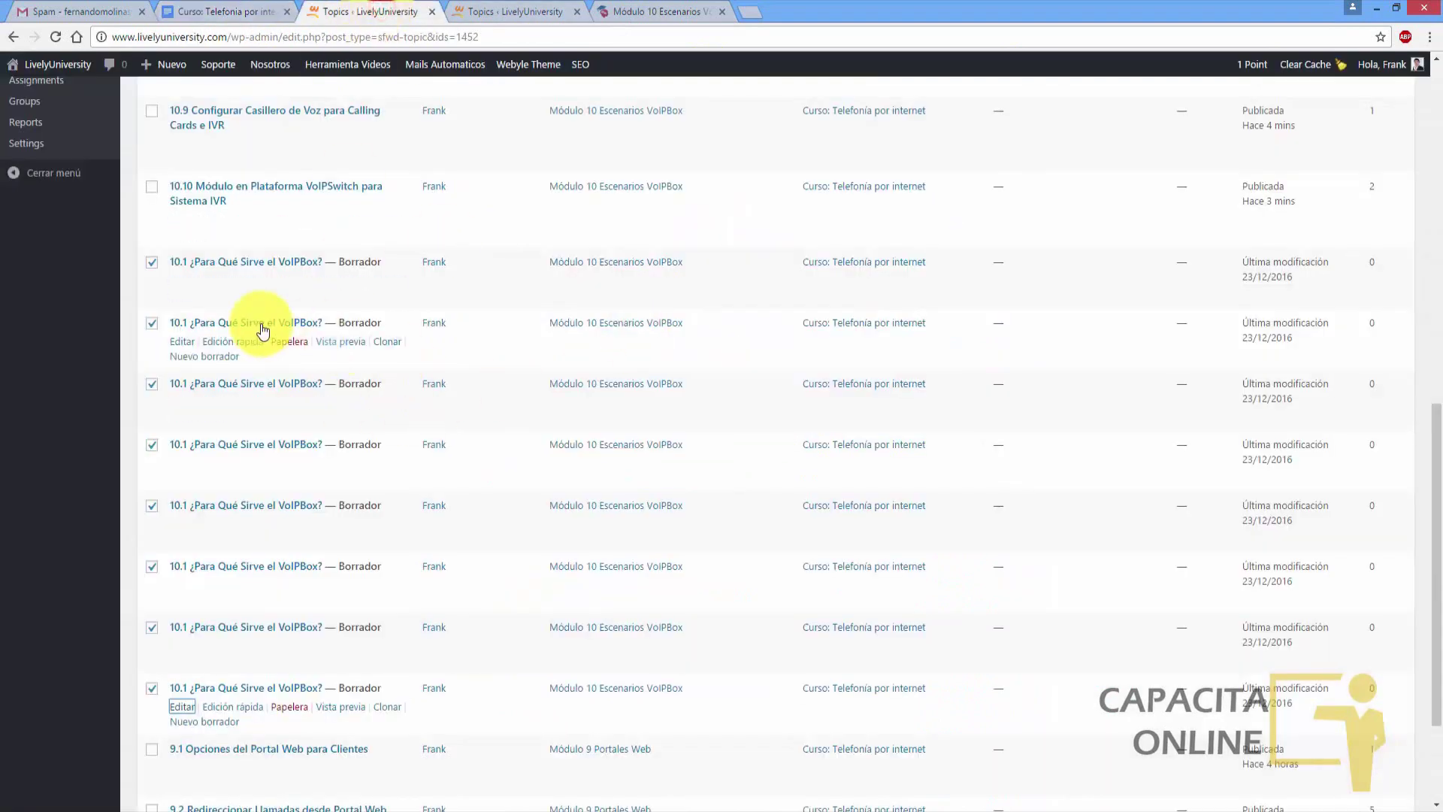
scroll(1436, 466, up, 5)
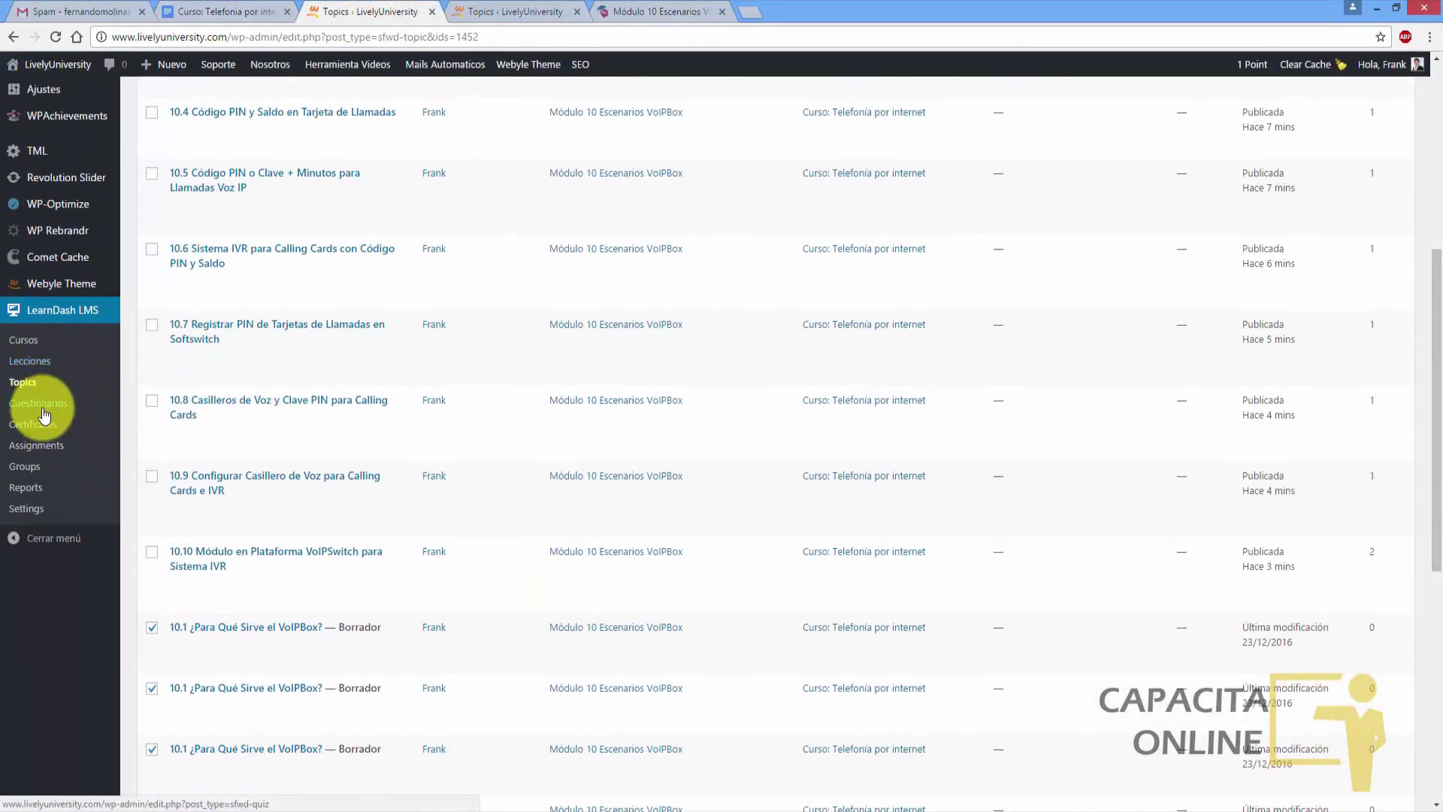
click(46, 406)
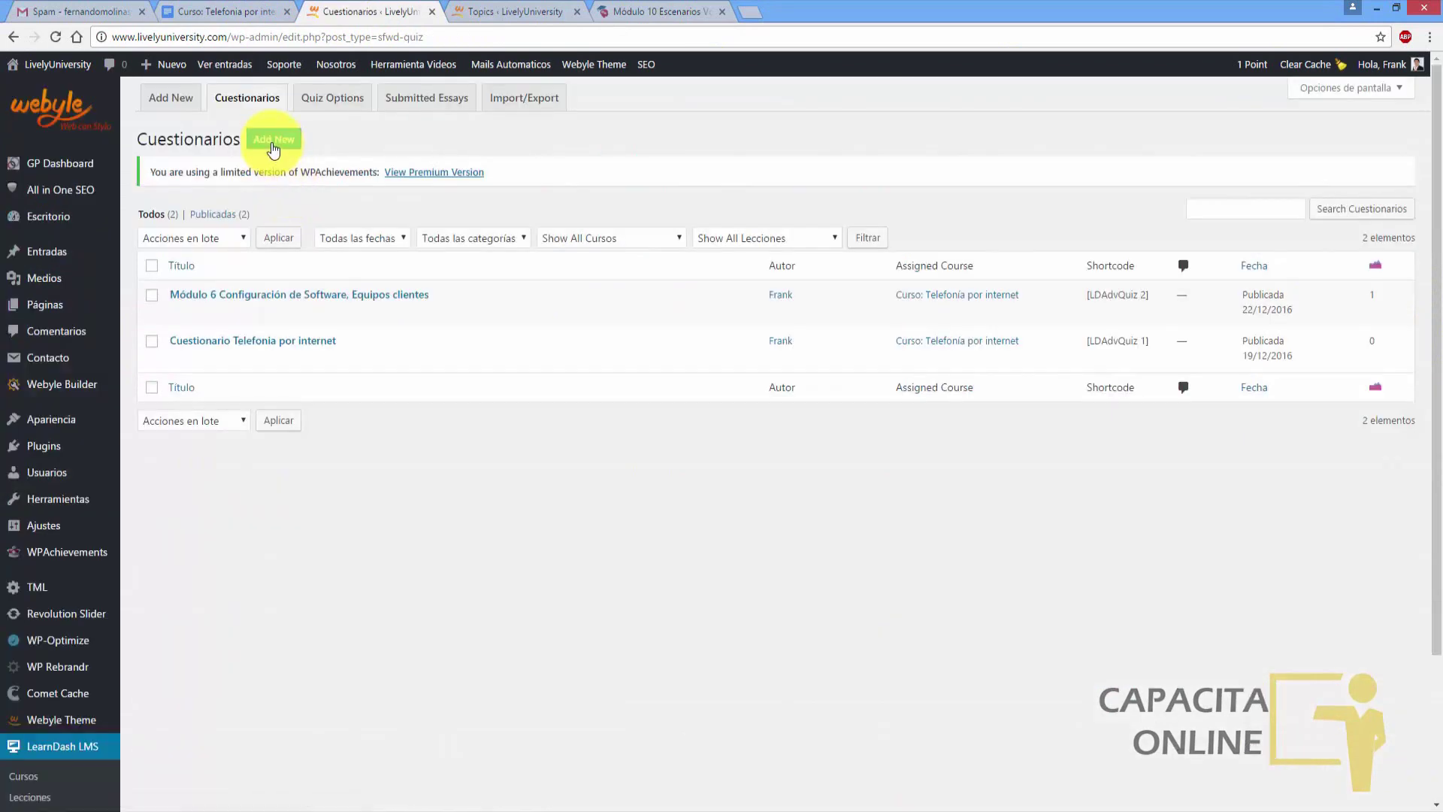
click(272, 142)
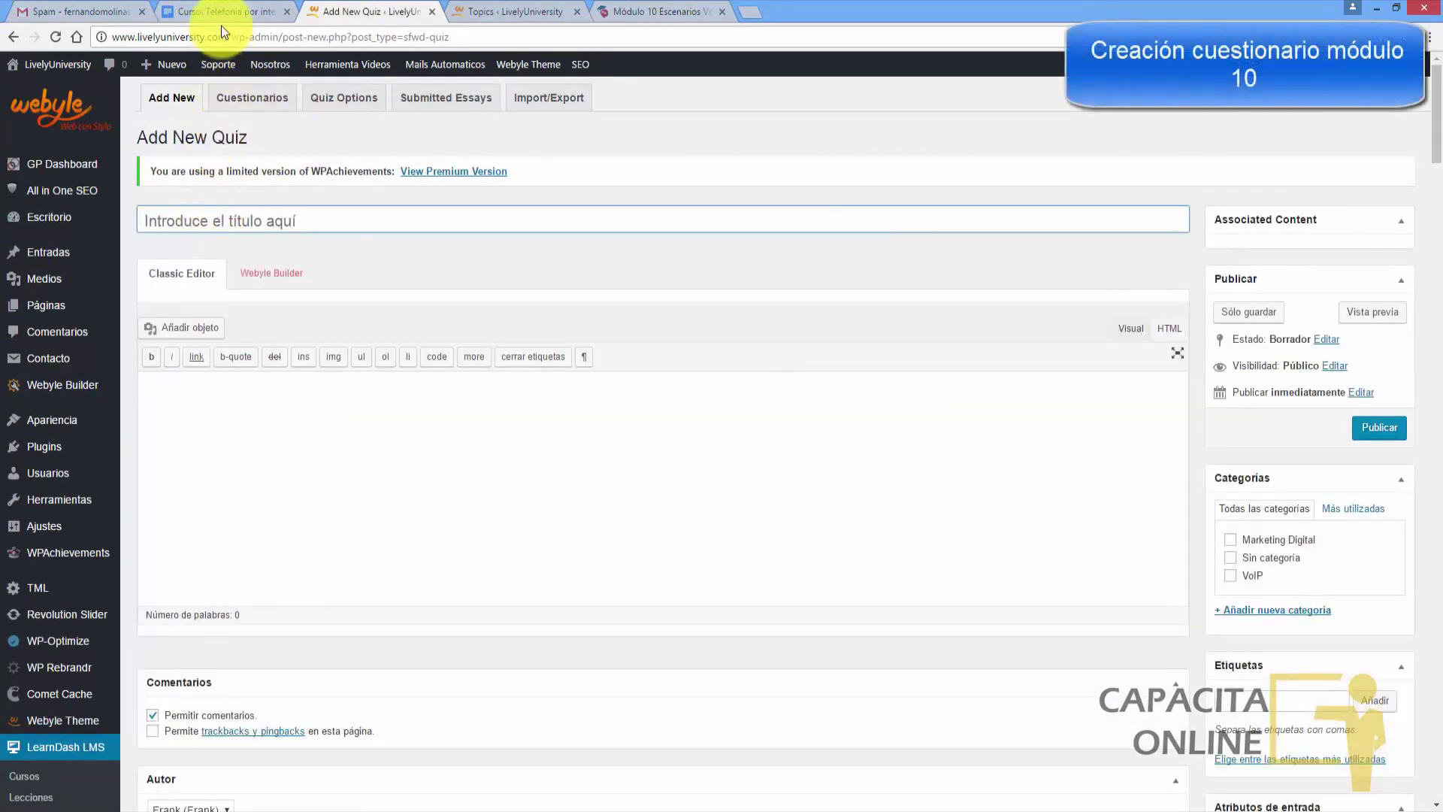
- Title the new quiz "Módulo 10 Escenarios VoIPBox", copying the module heading from the course outline document
click(223, 12)
drag(587, 189, 439, 189)
key(ctrl+c)
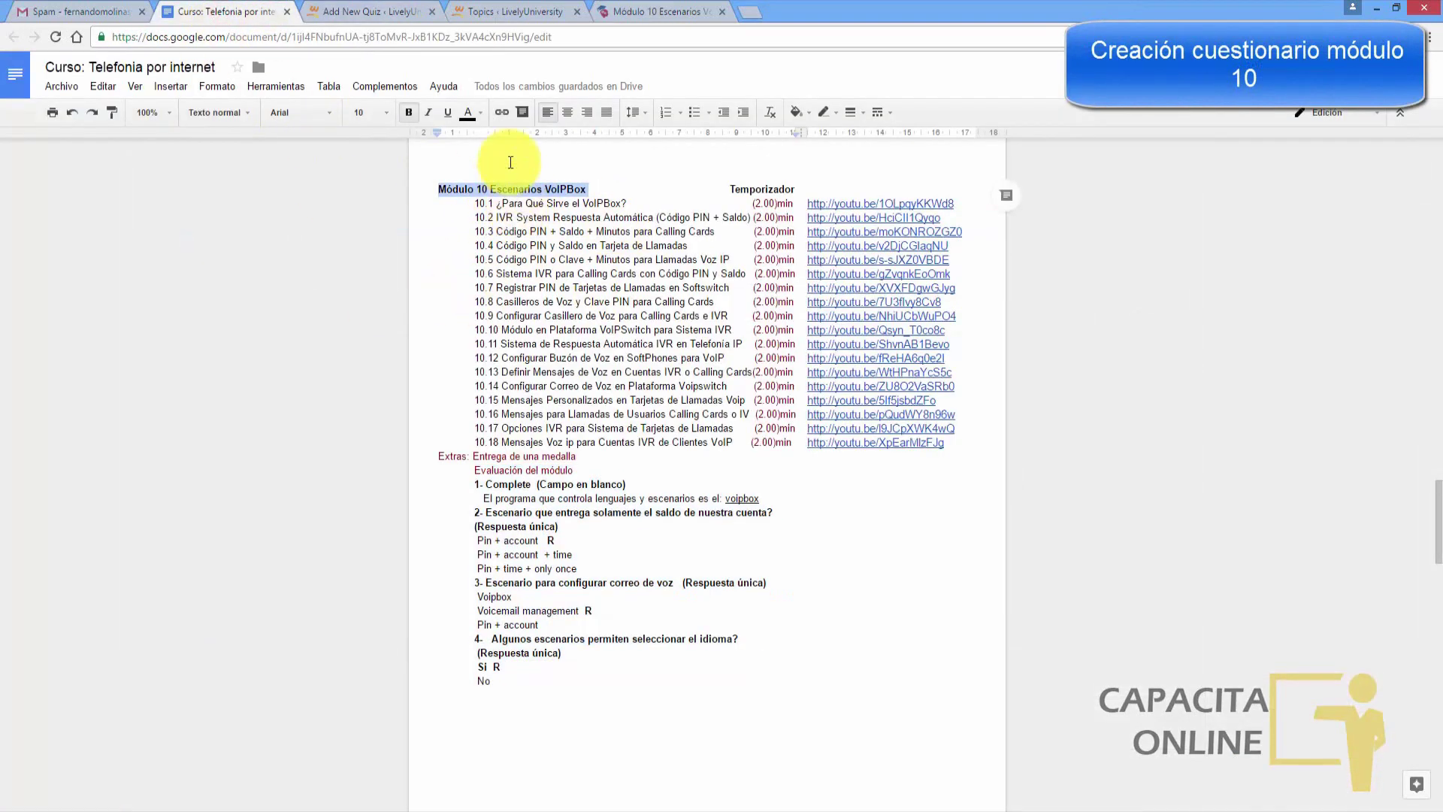
click(353, 11)
key(ctrl+v)
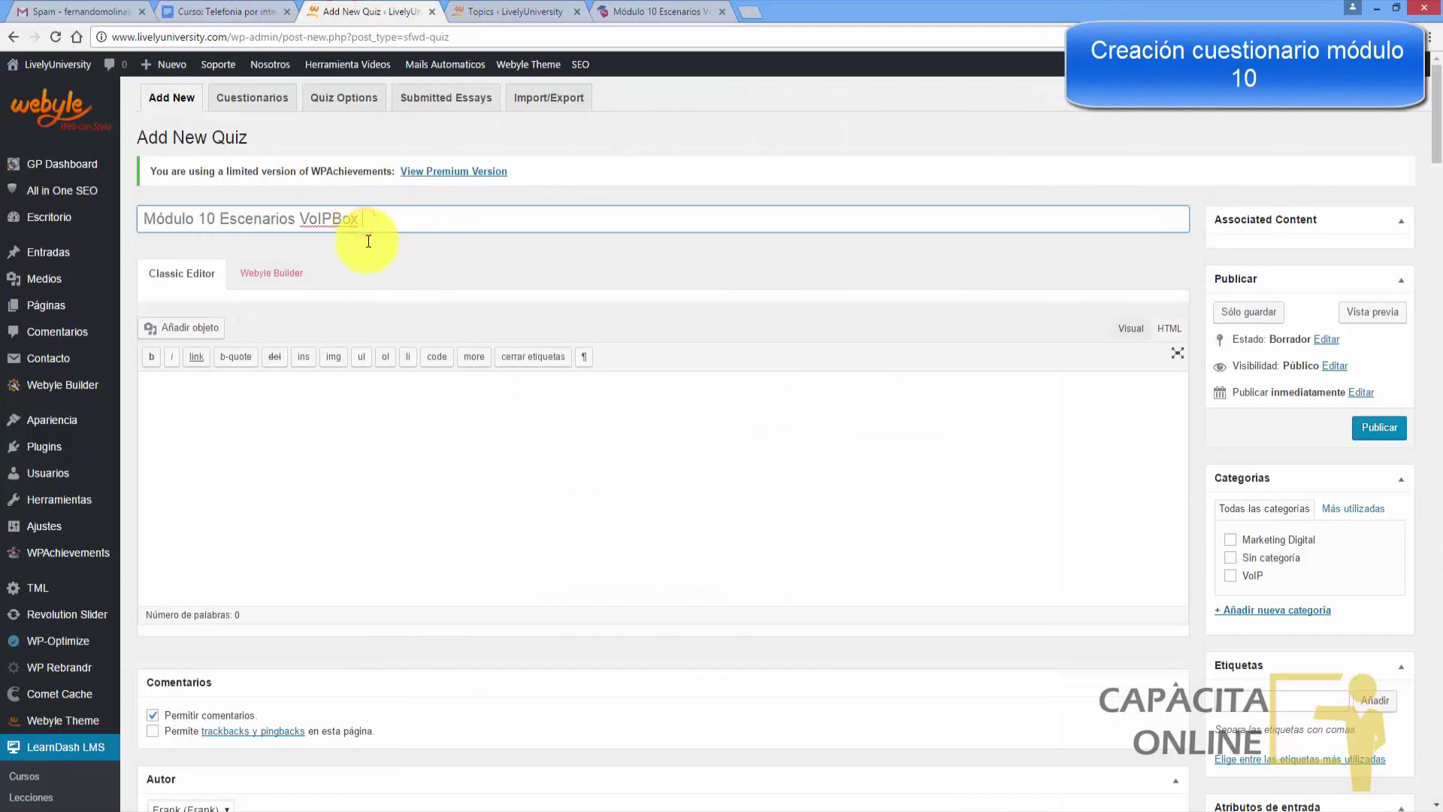
click(329, 439)
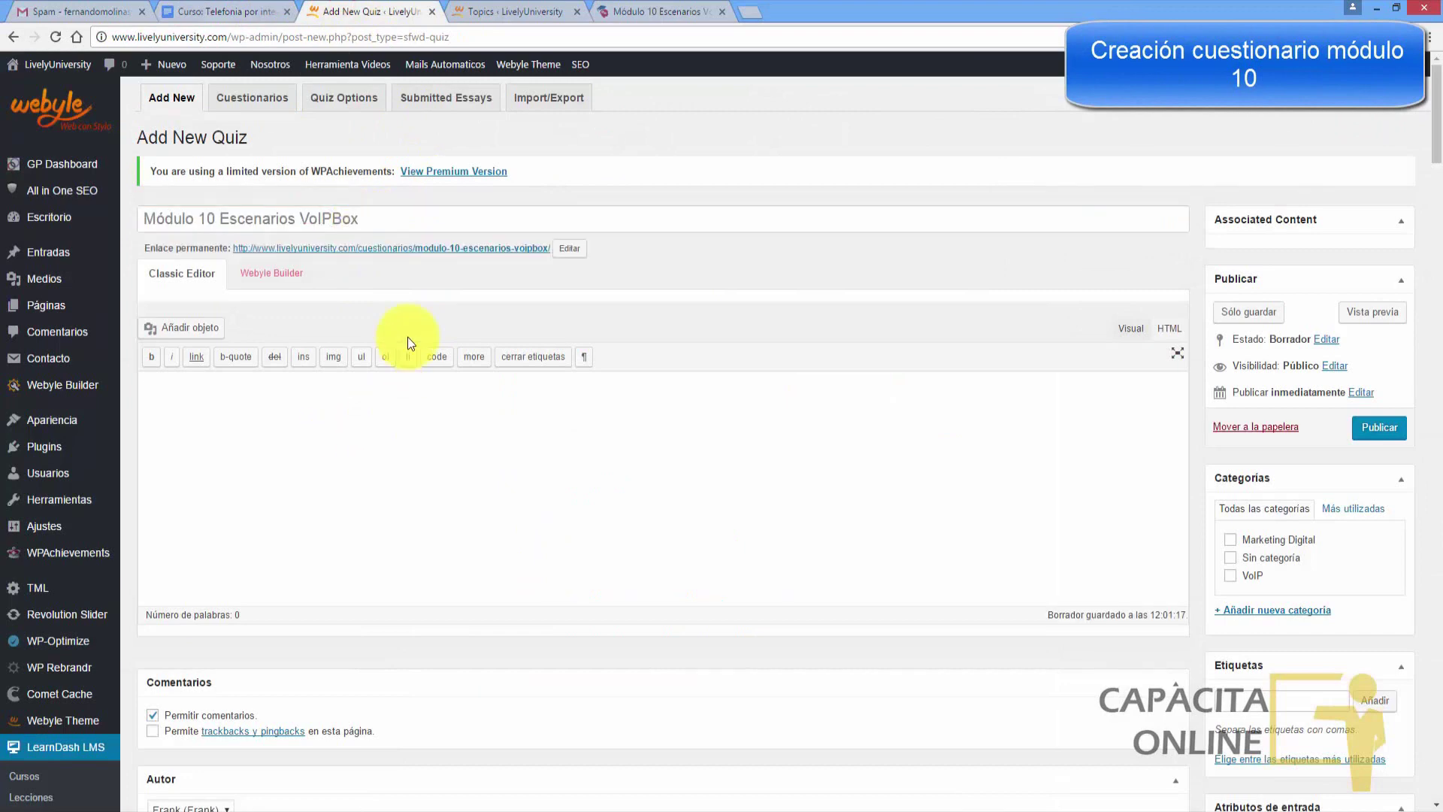
click(272, 275)
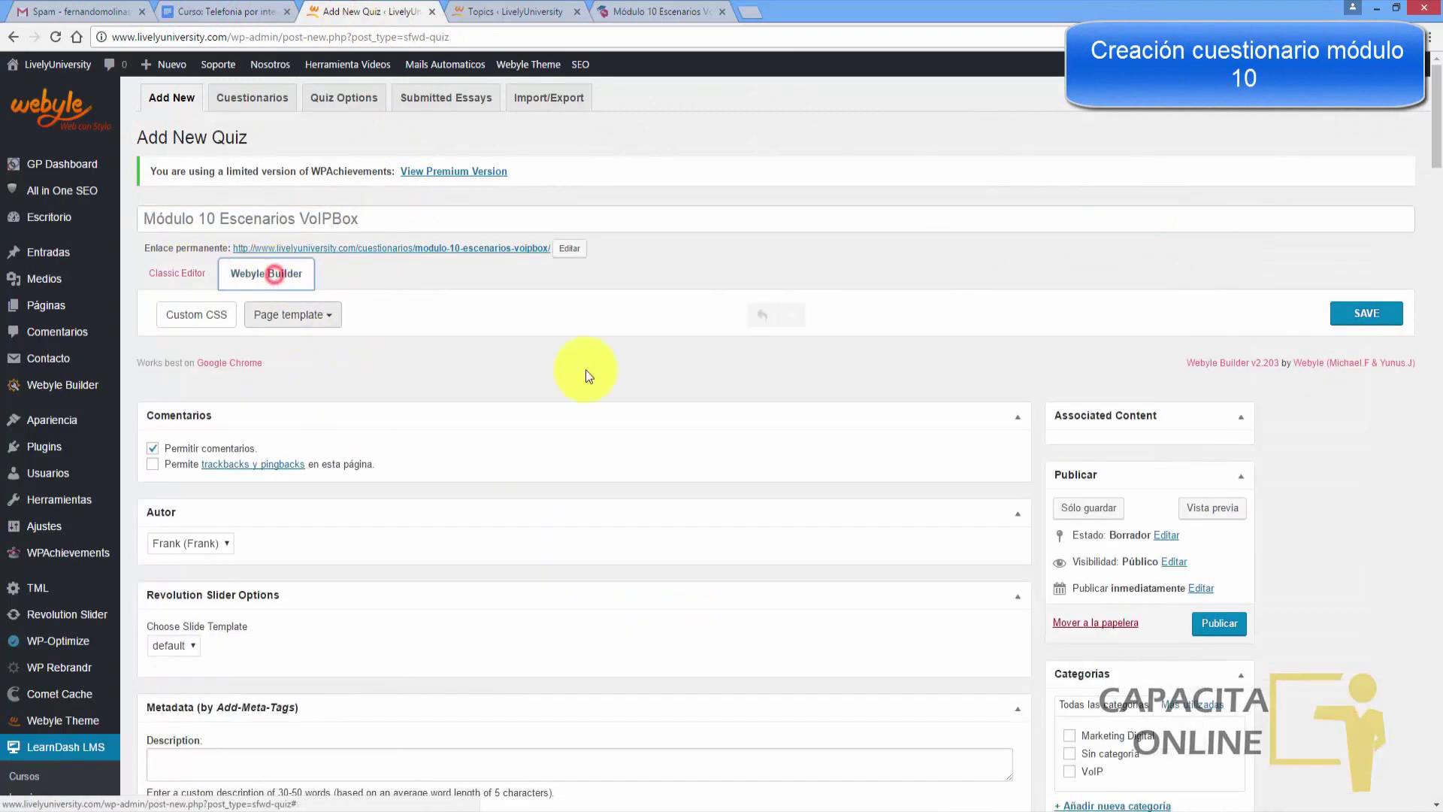
click(813, 388)
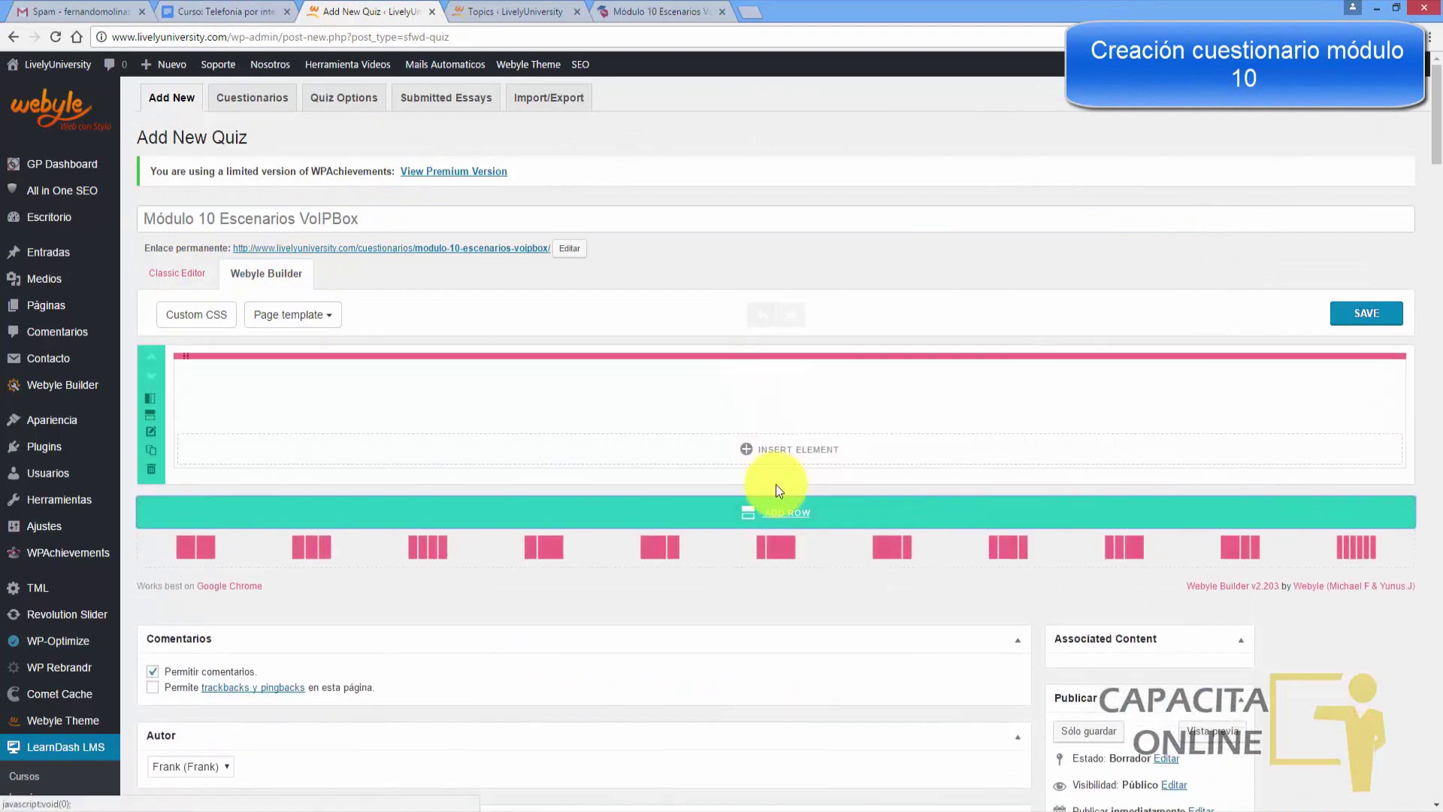
click(778, 466)
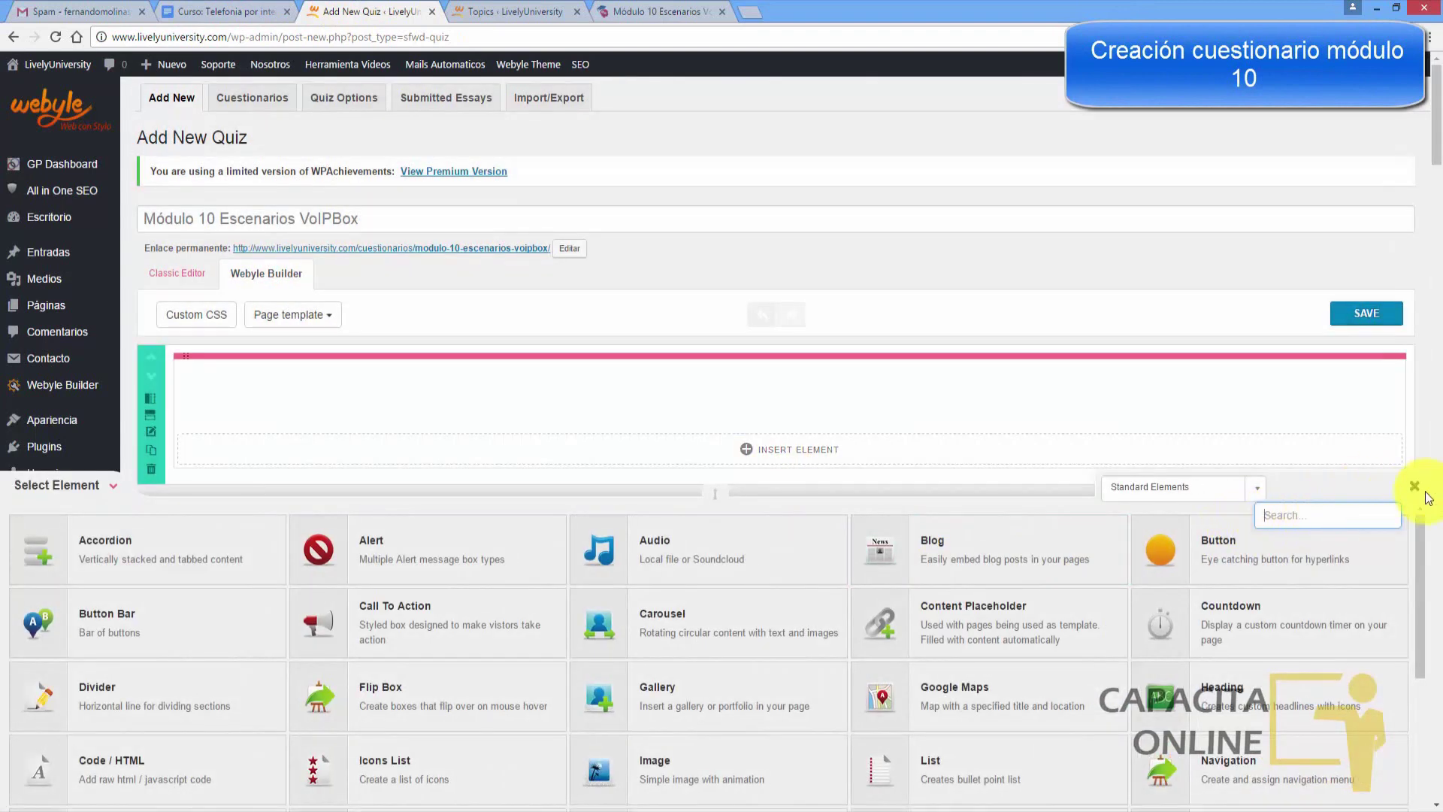
click(1417, 498)
click(178, 273)
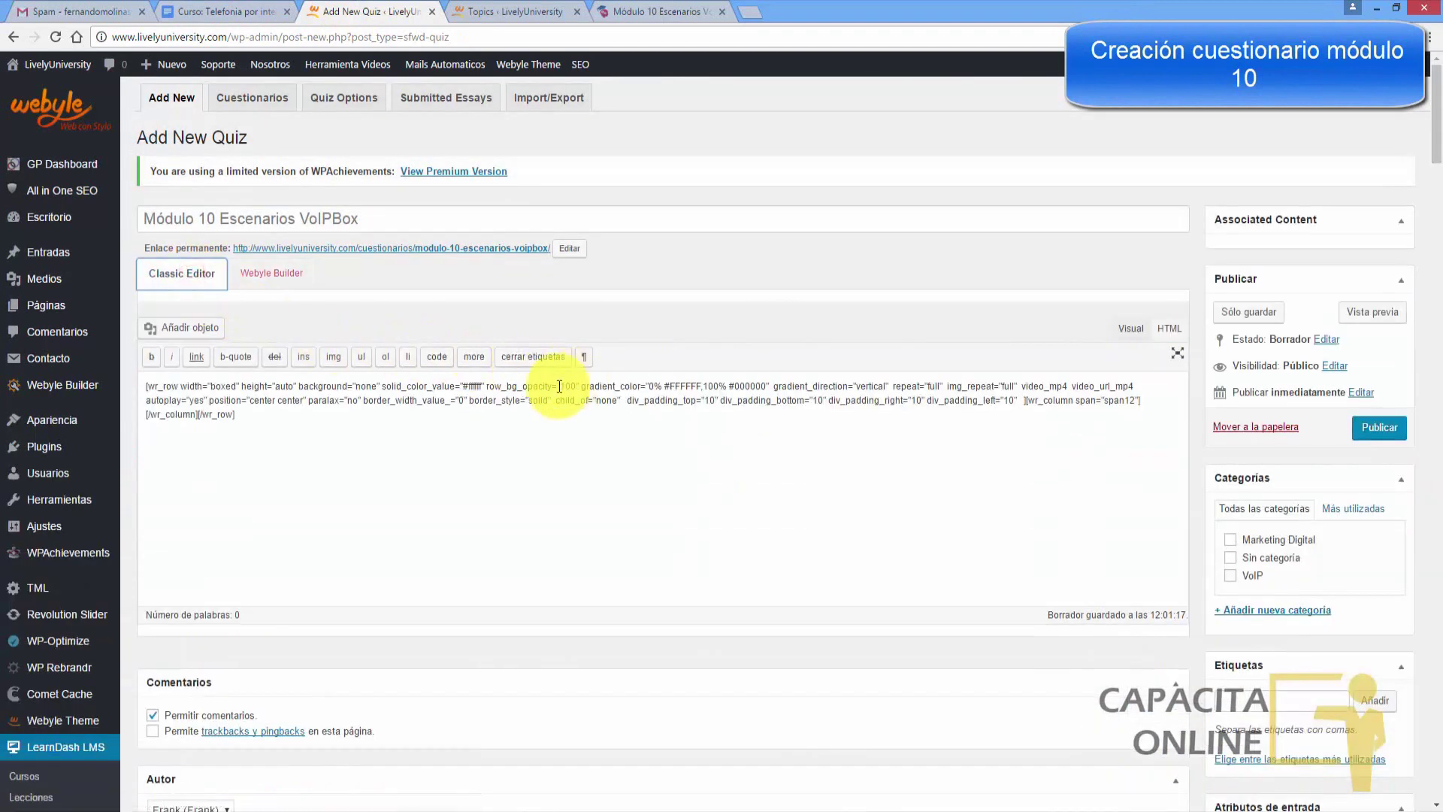
drag(369, 420, 92, 354)
key(Delete)
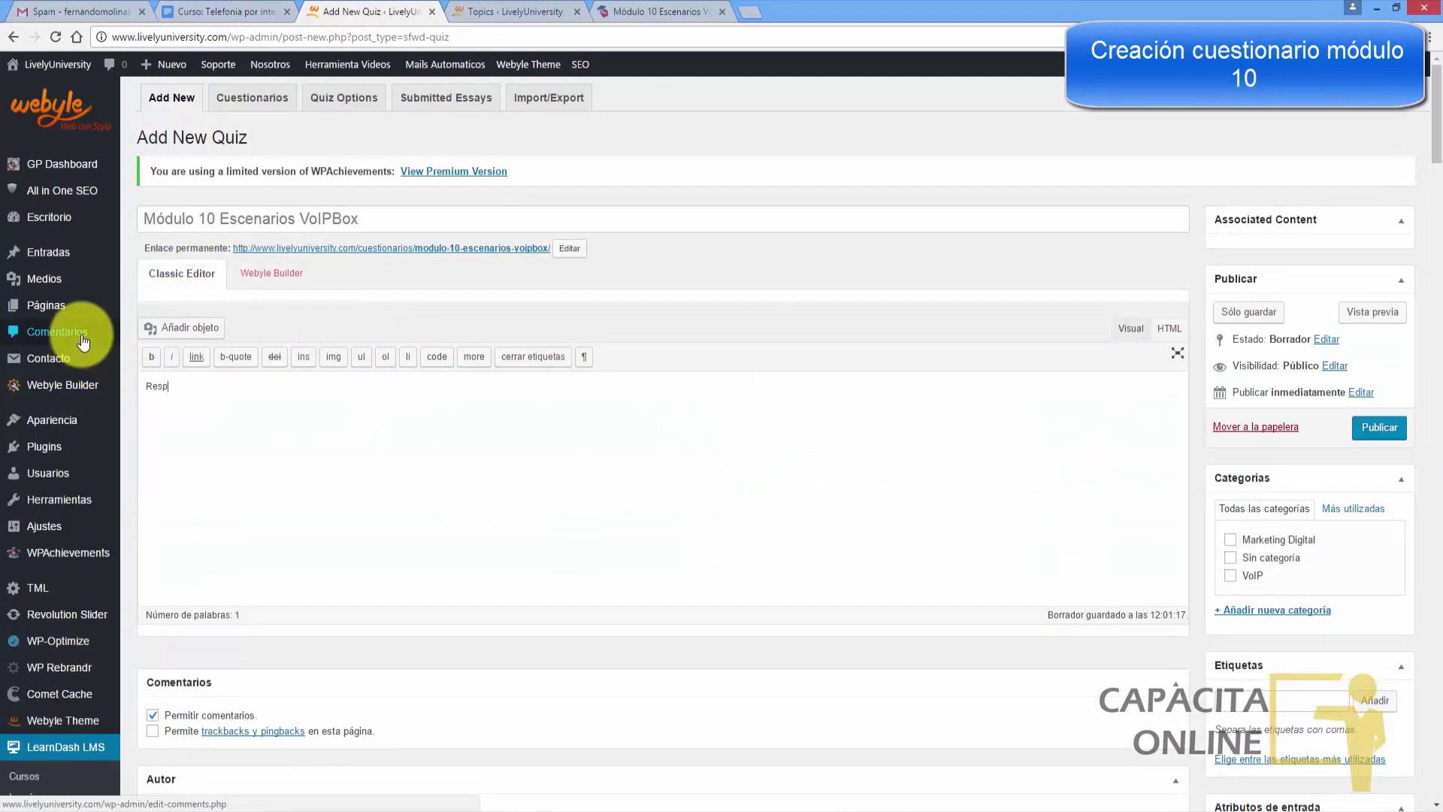
- Write "Responder al cuestionario para pasar al siguiente módulo" as the quiz content and disallow comments
text(Responder al 80% correctamente para pasar al siguiente módulo)
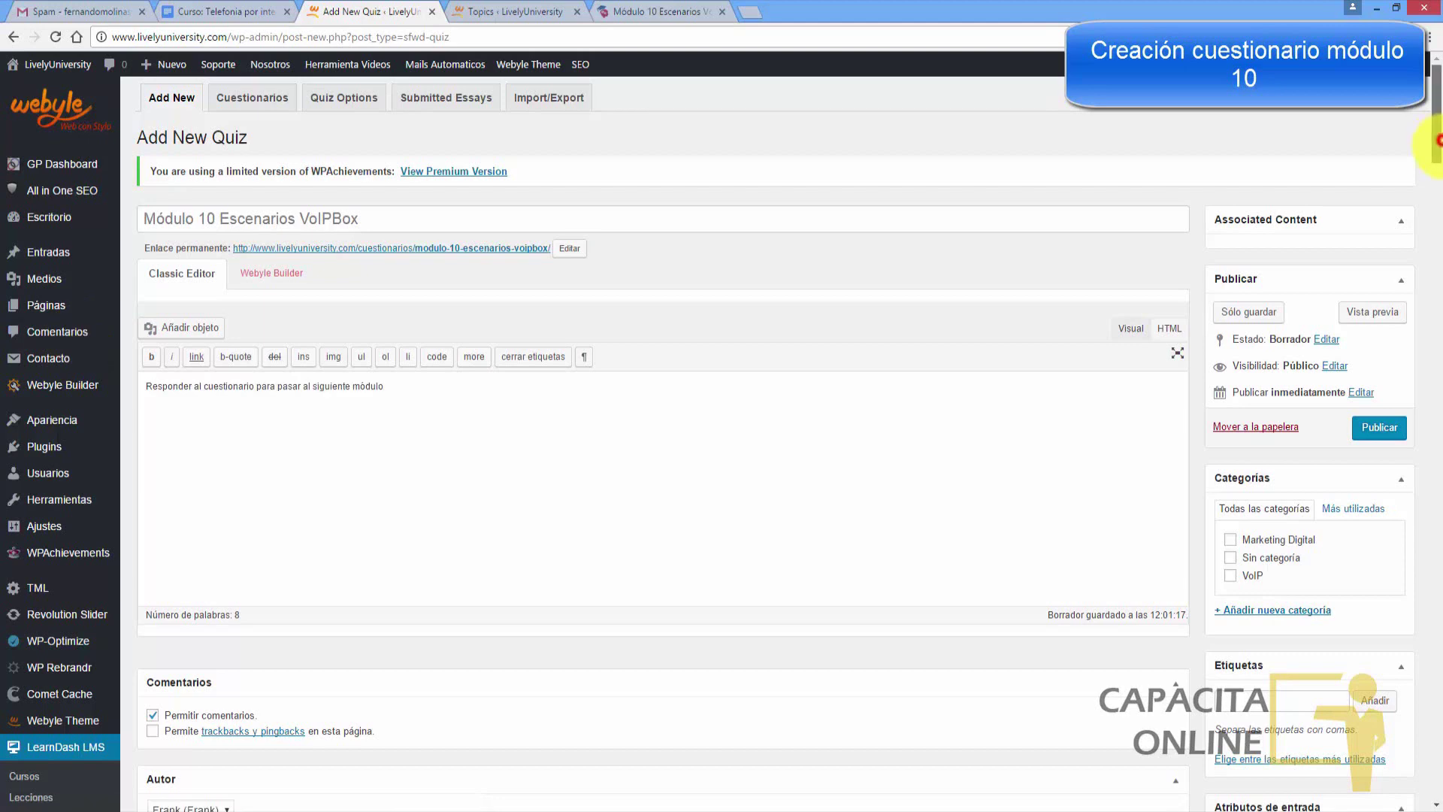
scroll(113, 353, down, 4)
click(154, 398)
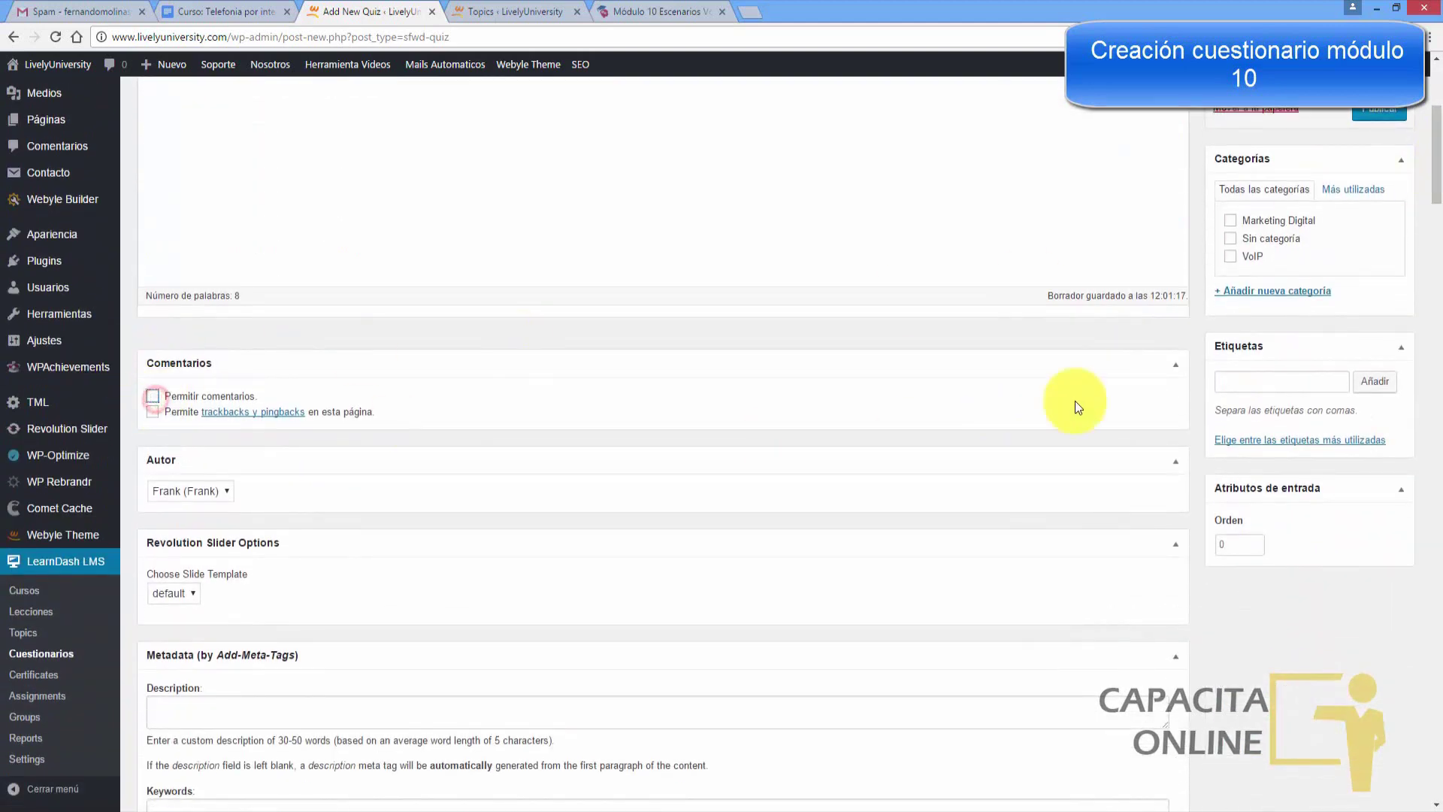
- Check the help for the quiz's Repeats setting and set the allowed repeats to 3
scroll(1420, 285, down, 9)
click(404, 378)
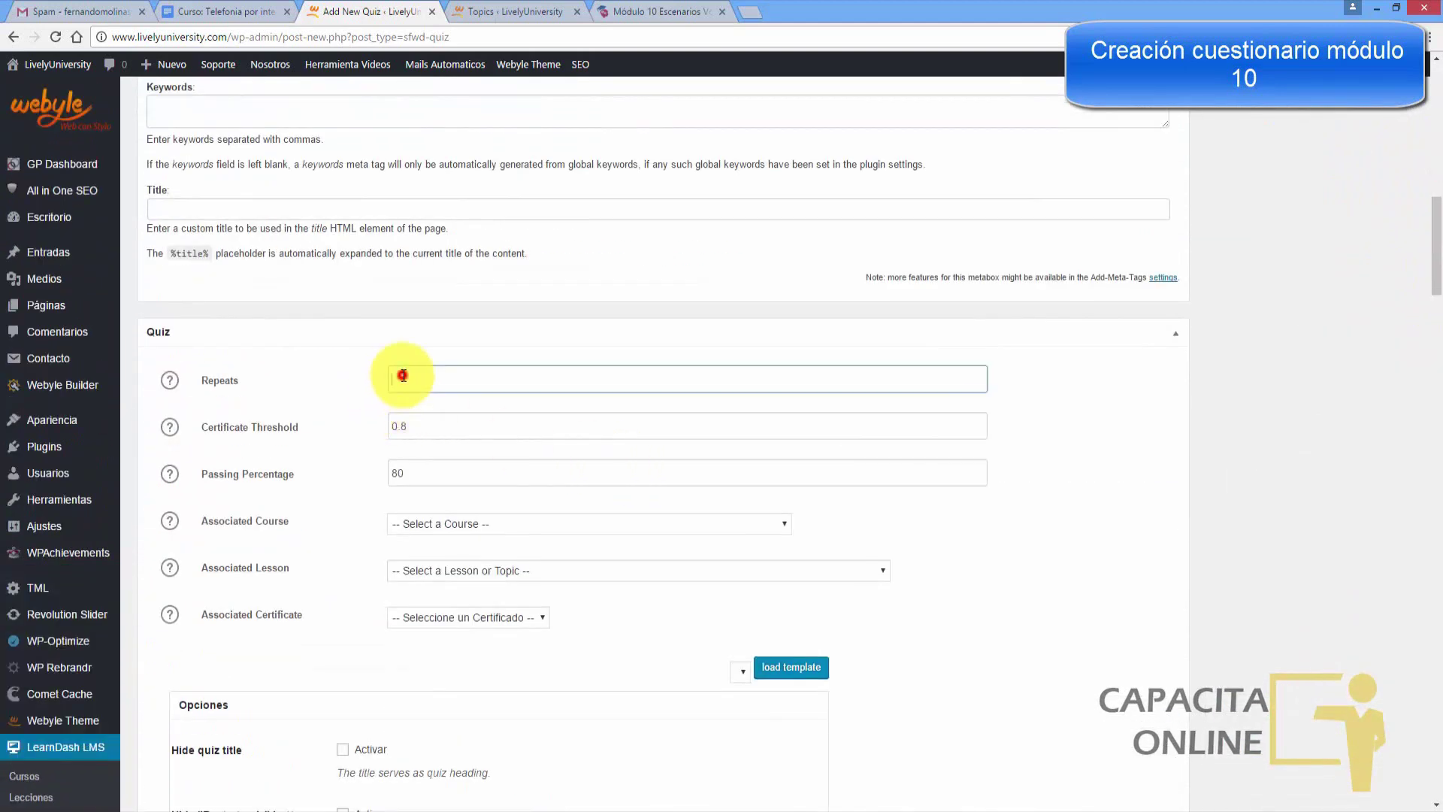
click(170, 380)
click(442, 381)
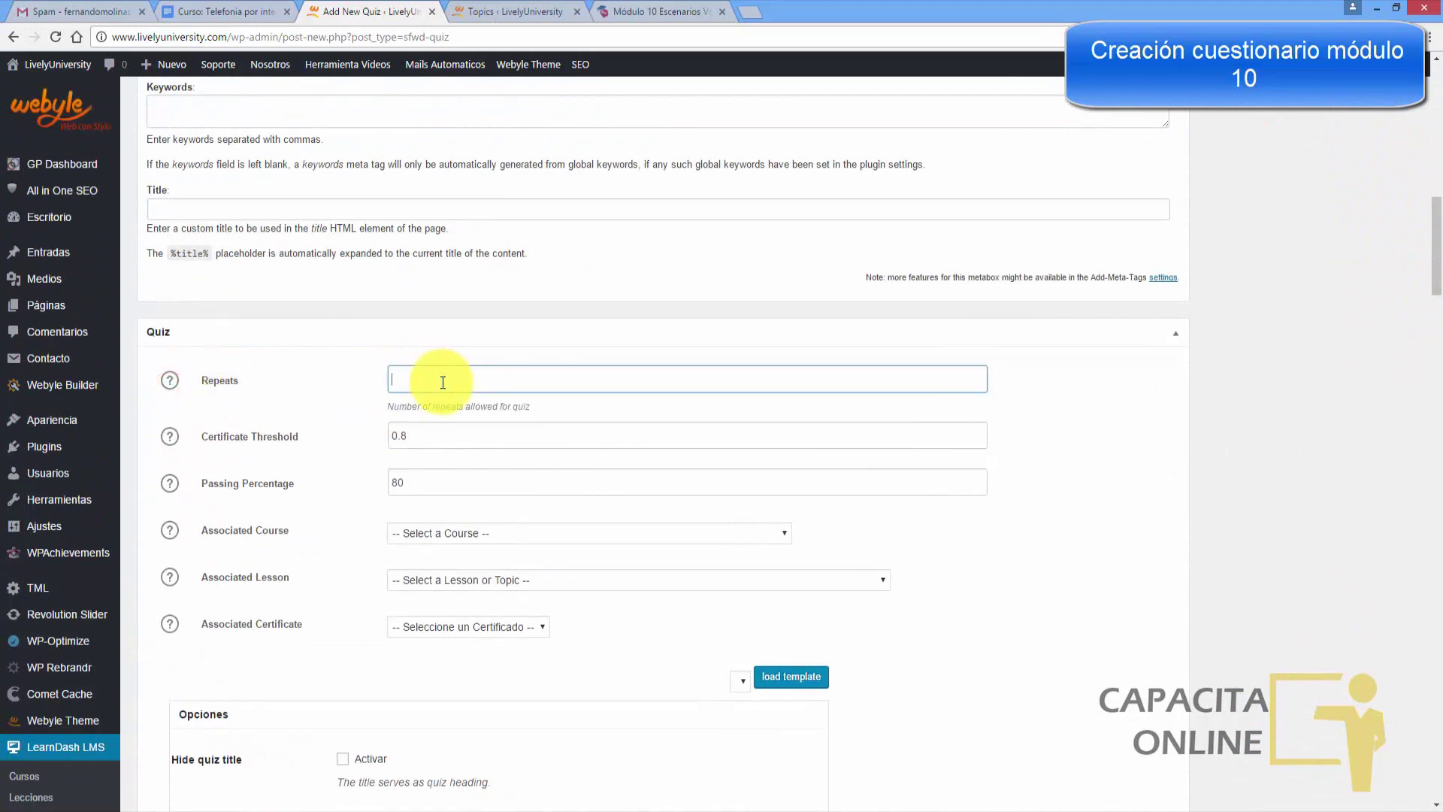
text(3)
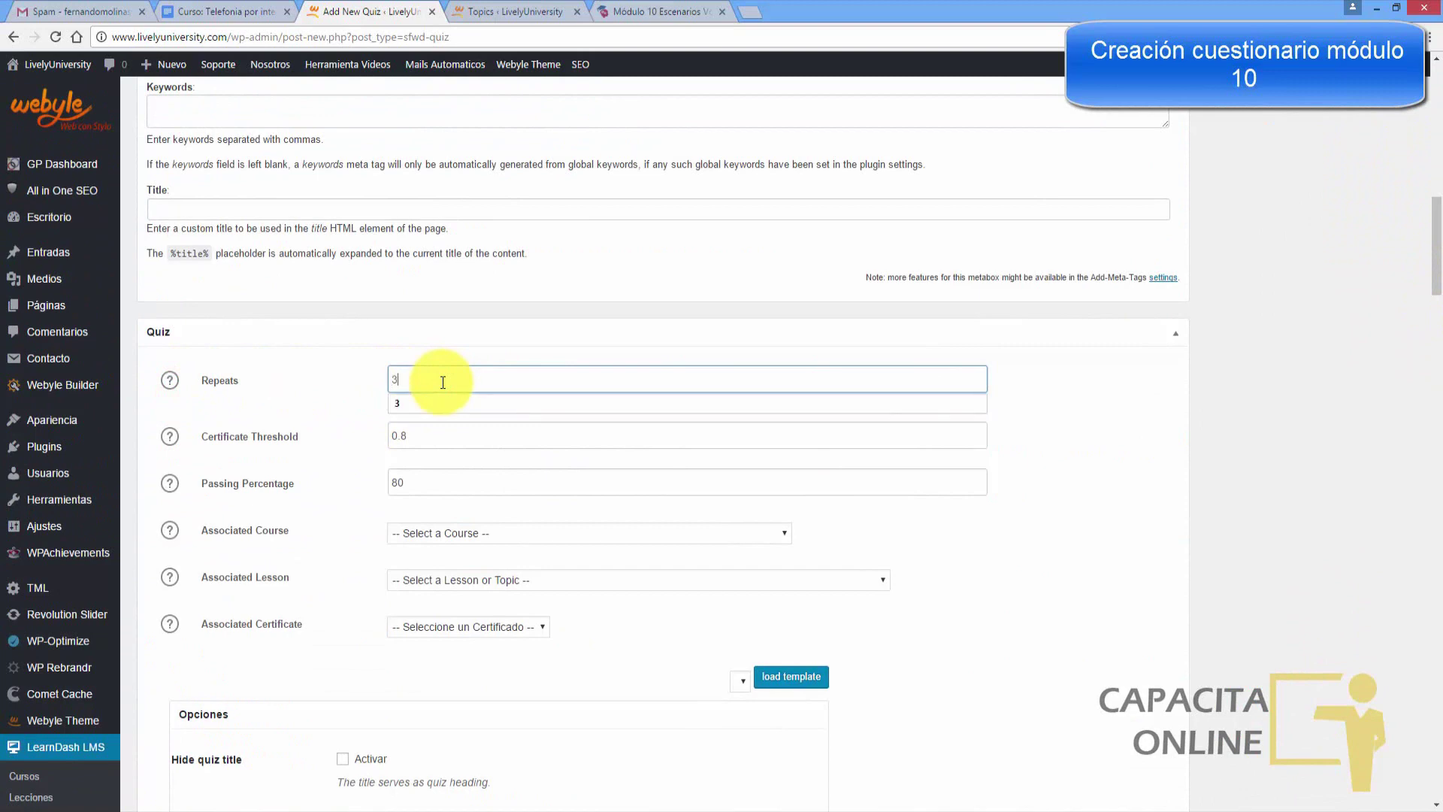
- Check the help for Passing Percentage and set the quiz's passing percentage to 80
click(413, 482)
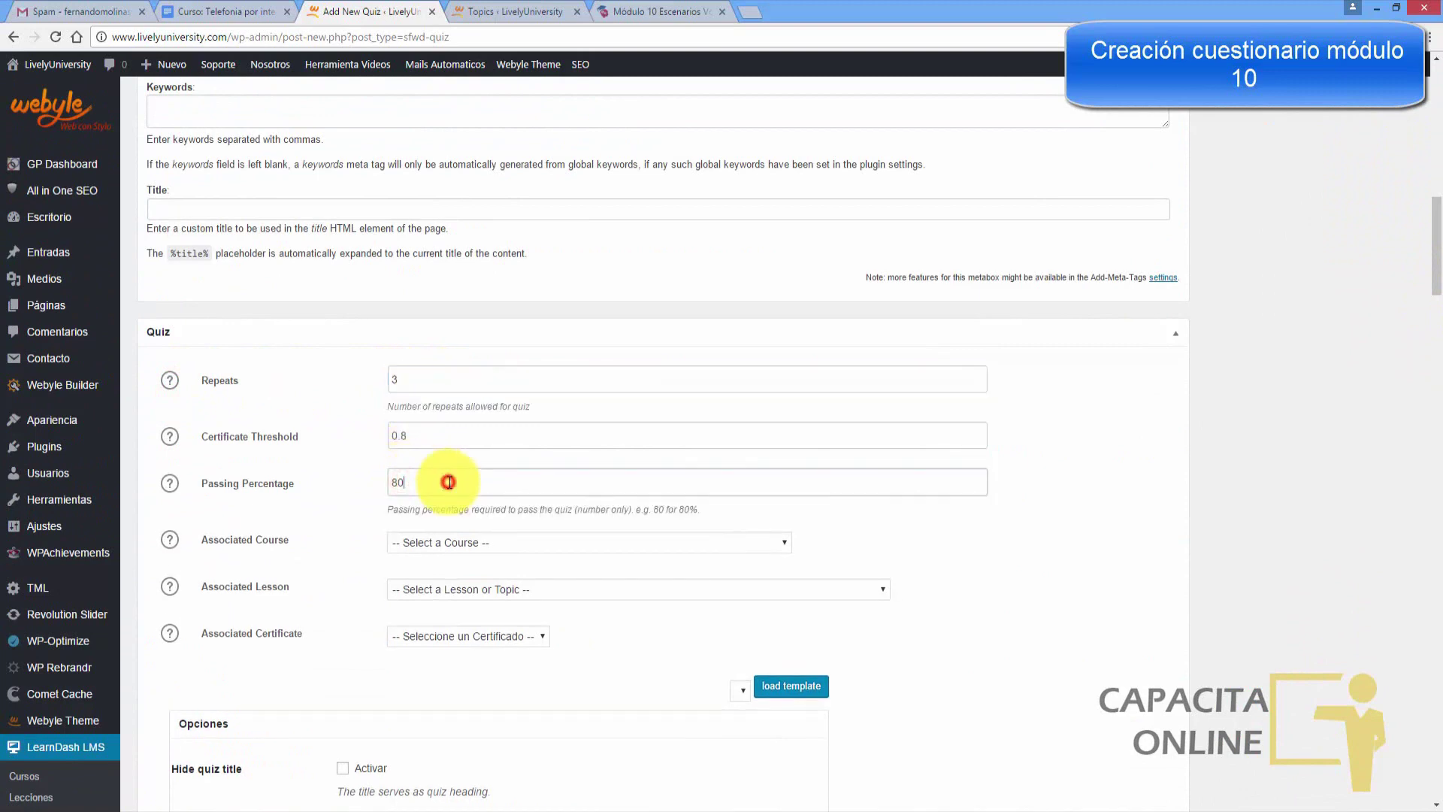
double_click(417, 482)
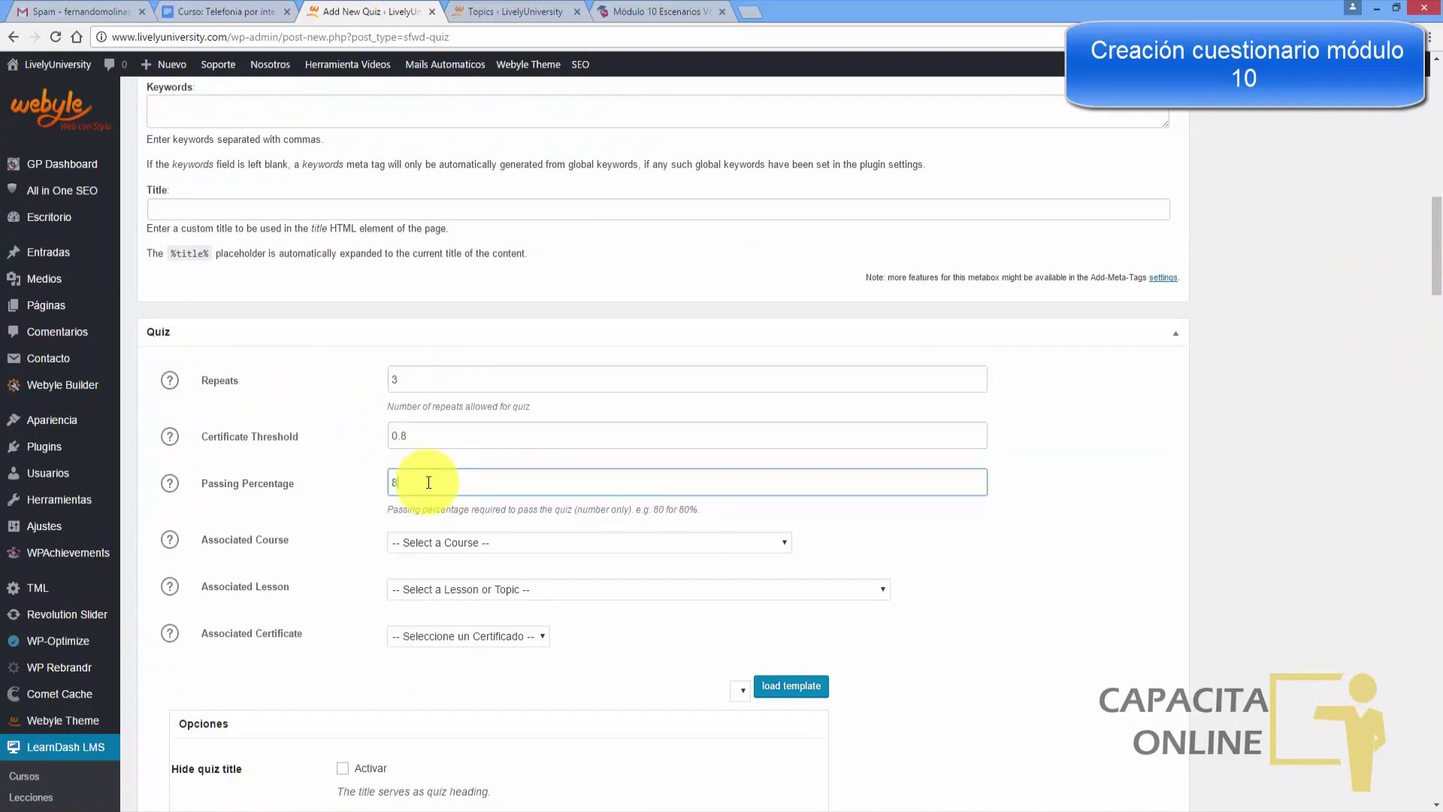
click(378, 494)
click(169, 483)
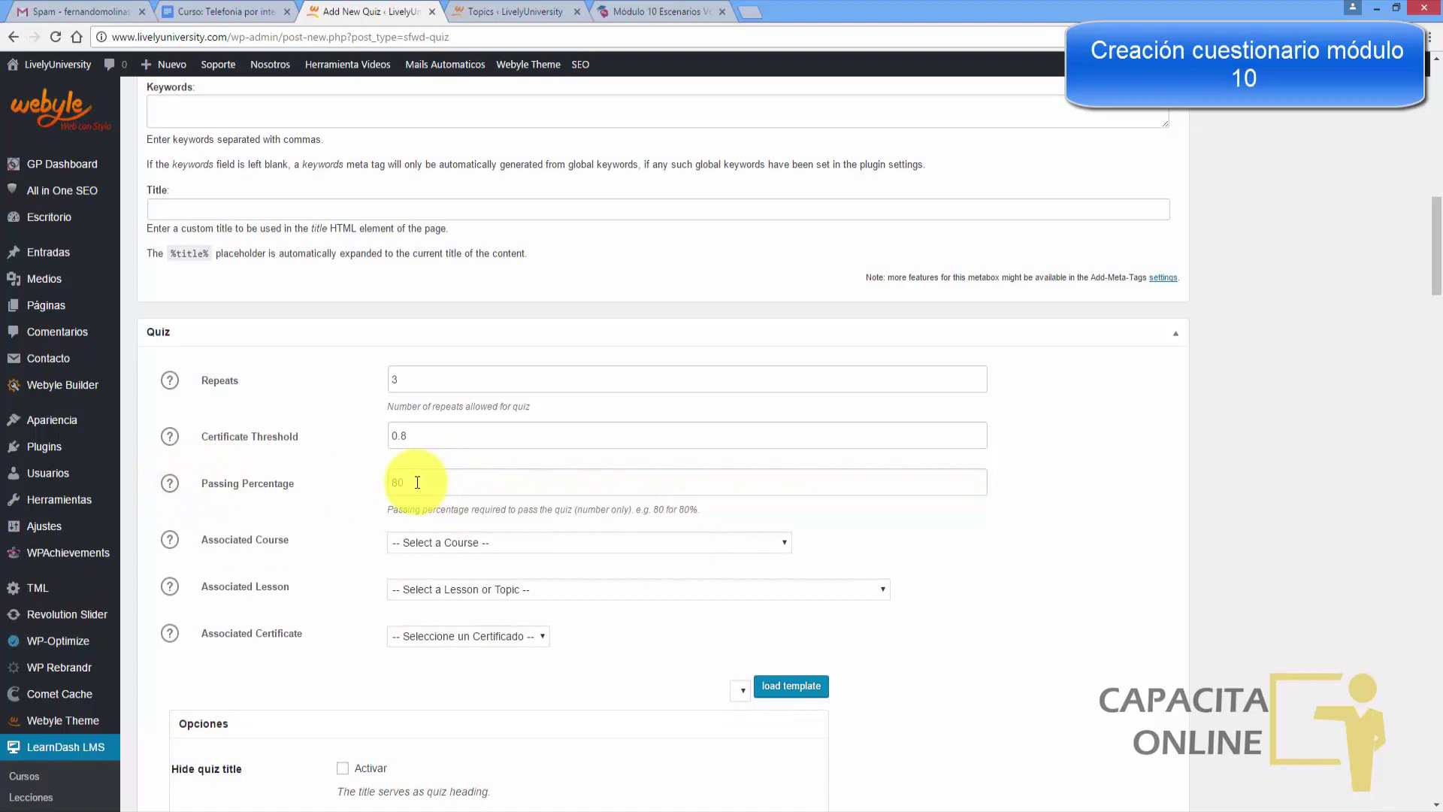
- Check the Associated Course help and associate the quiz with "Curso: Telefonía por internet"
click(239, 540)
scroll(241, 548, down, 2)
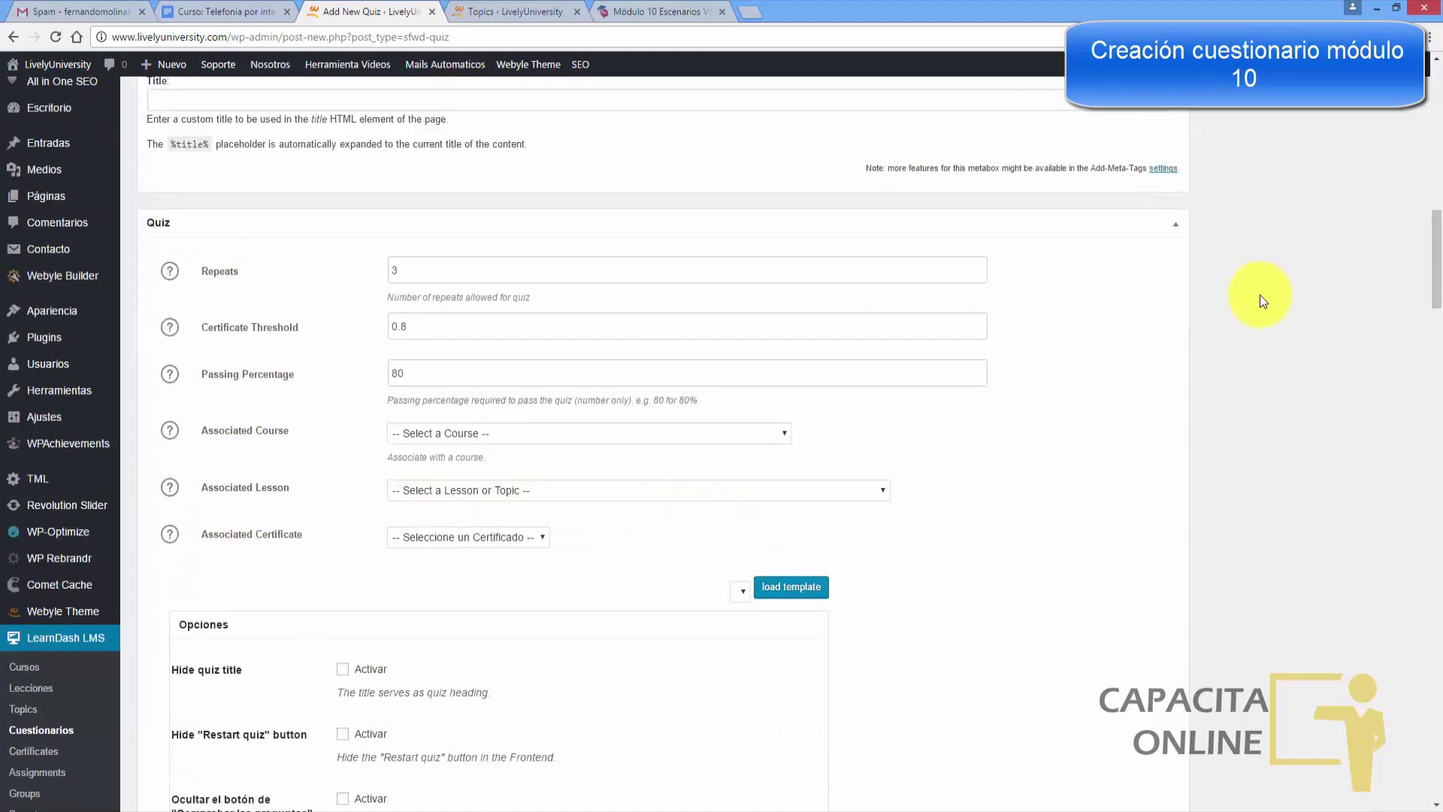
click(452, 433)
click(449, 465)
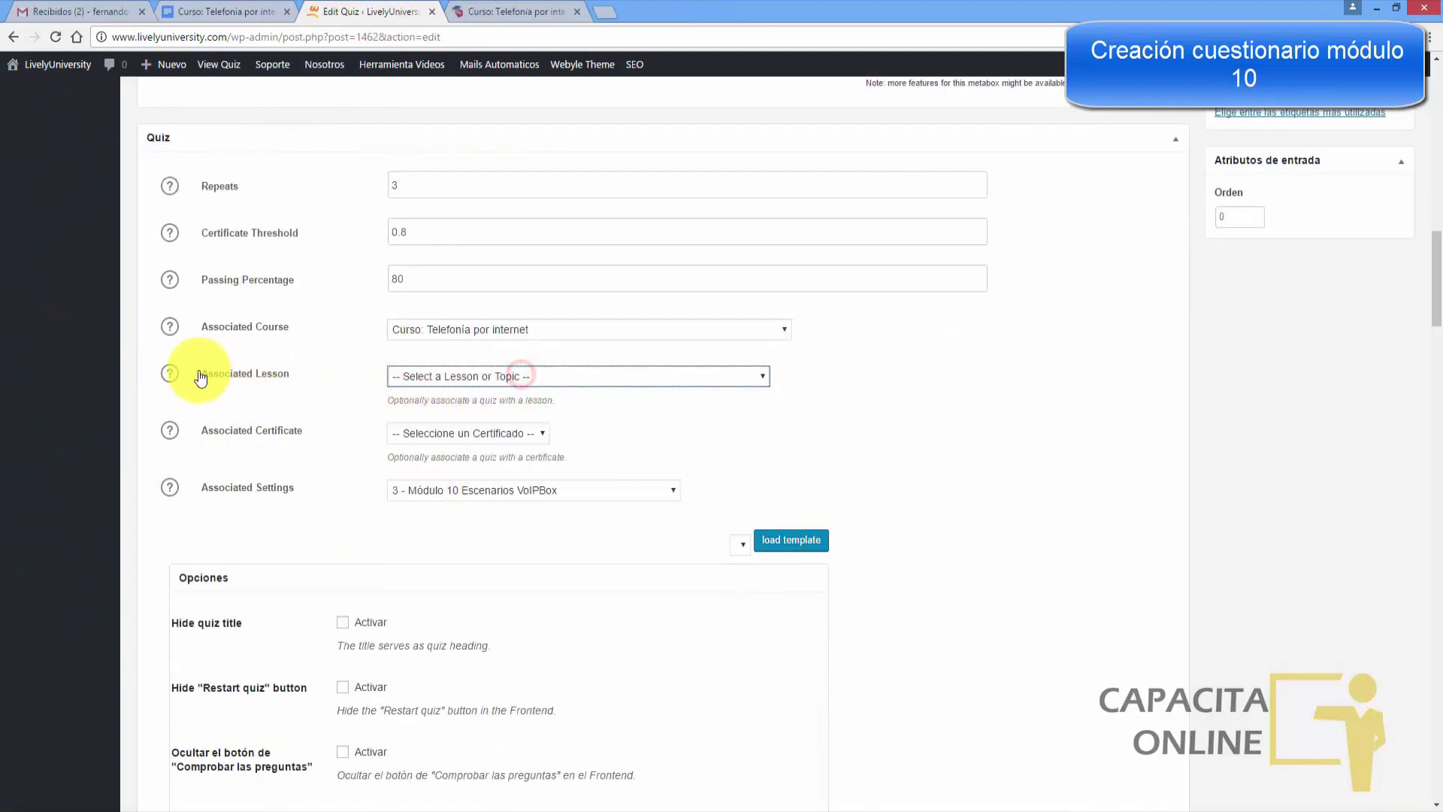
- Associate the quiz with the lesson "Módulo 10 Escenarios VoIPBox"
click(170, 373)
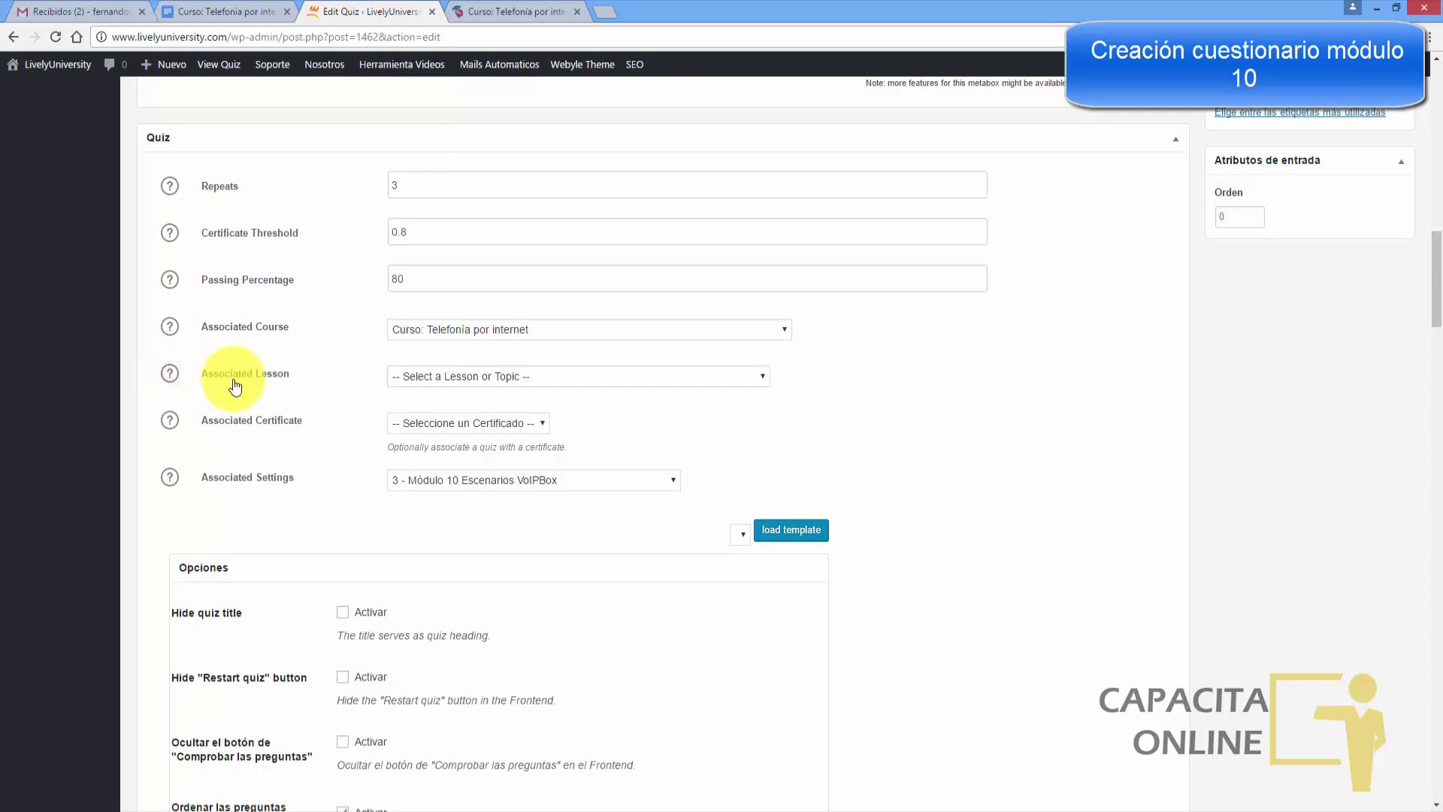
click(406, 380)
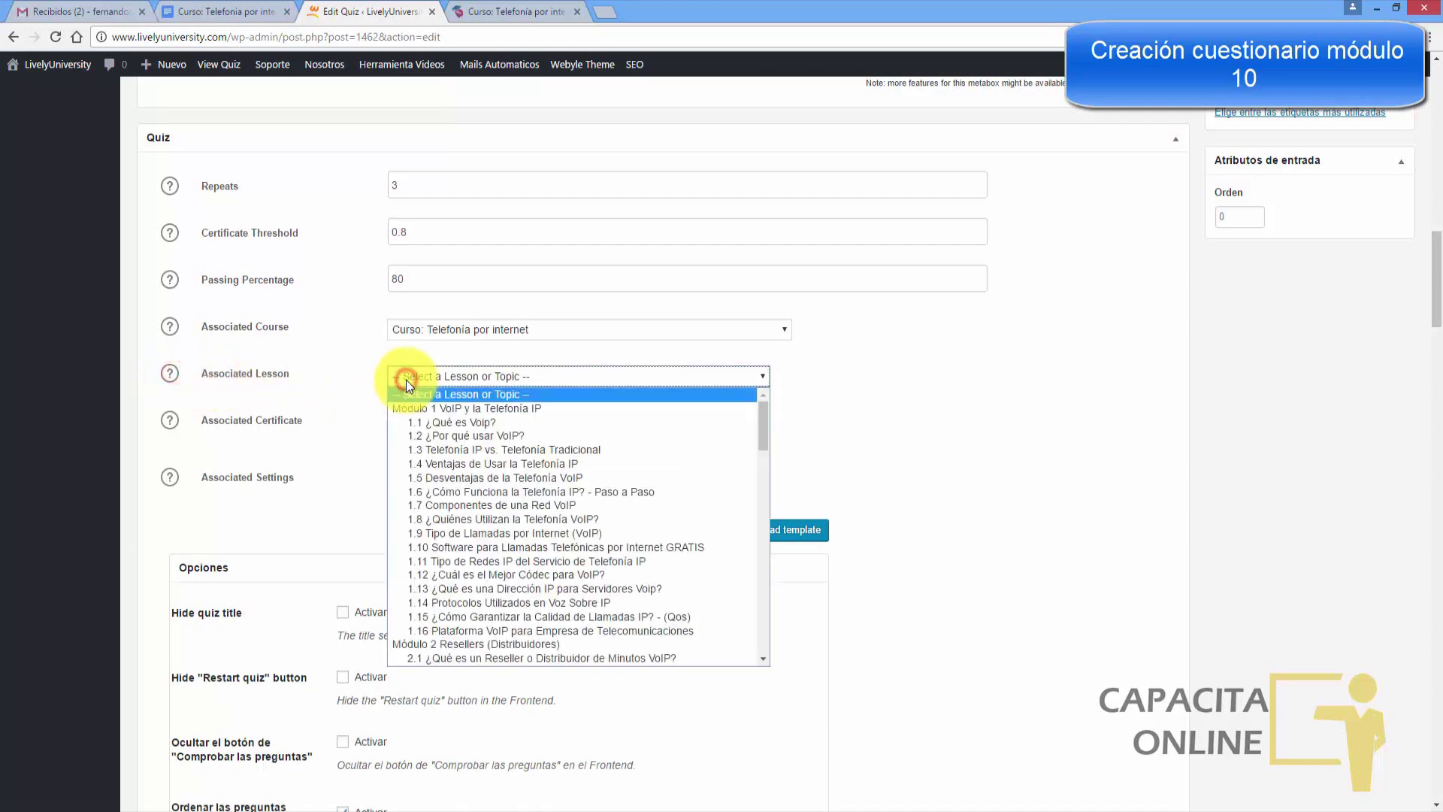
drag(765, 427, 782, 633)
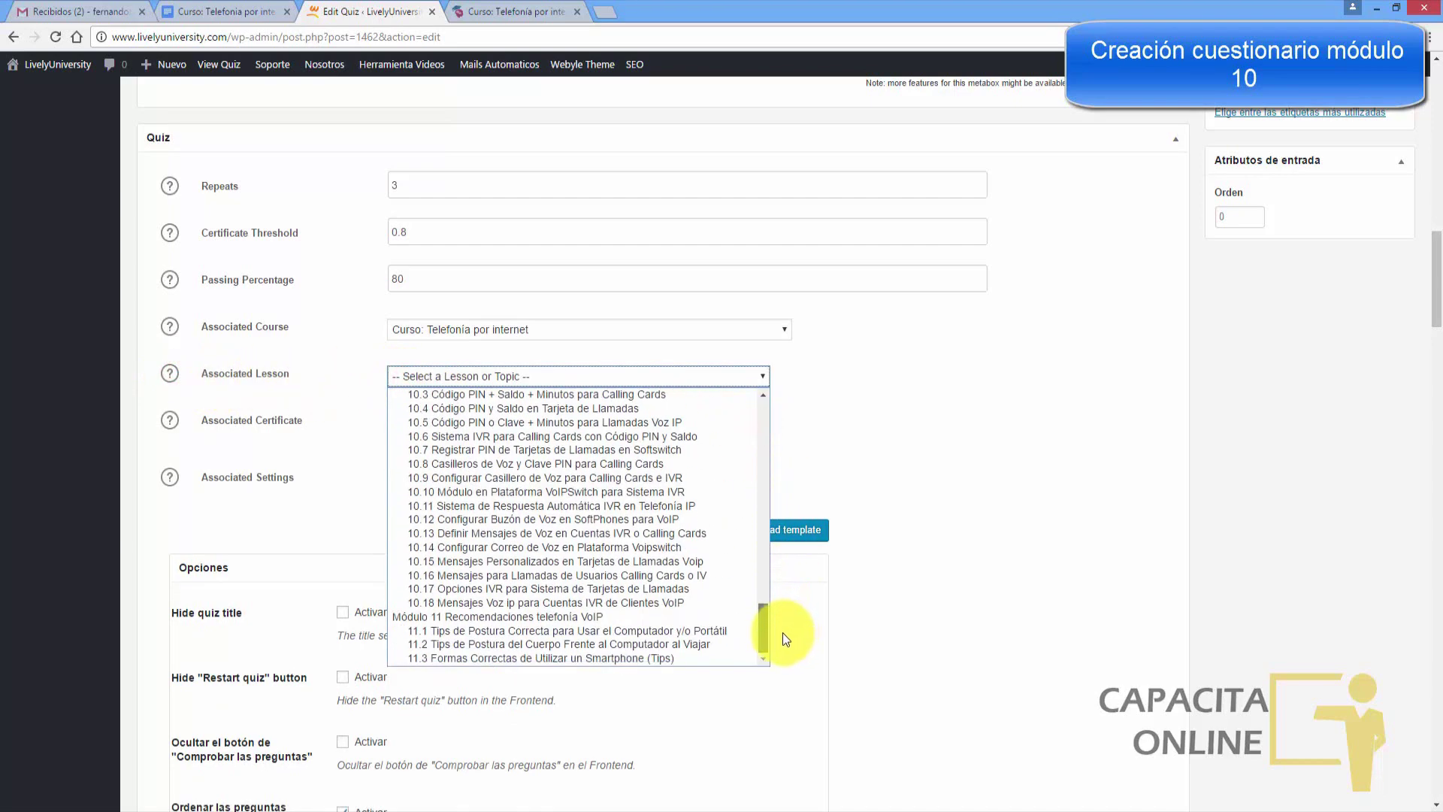
scroll(442, 590, up, 3)
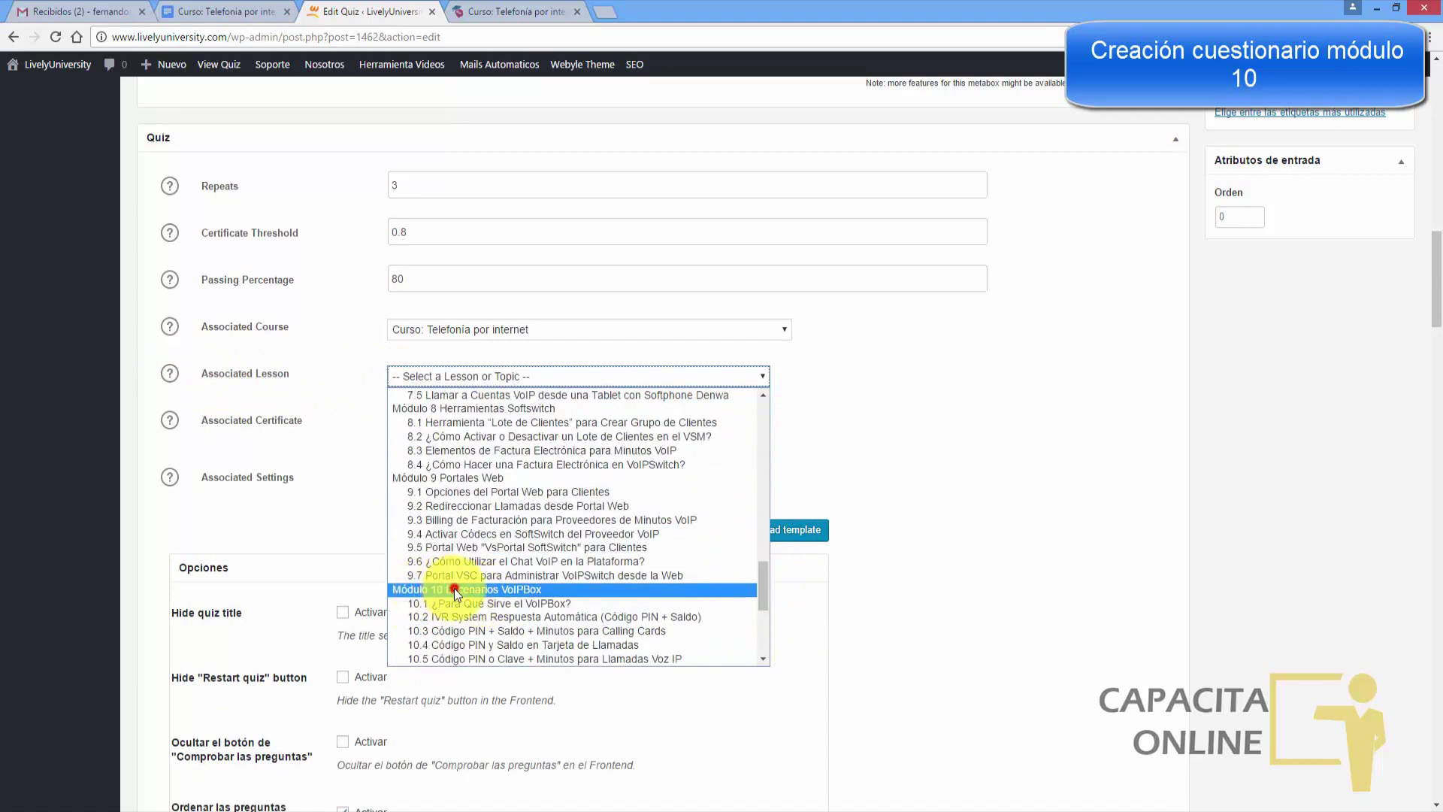
click(454, 588)
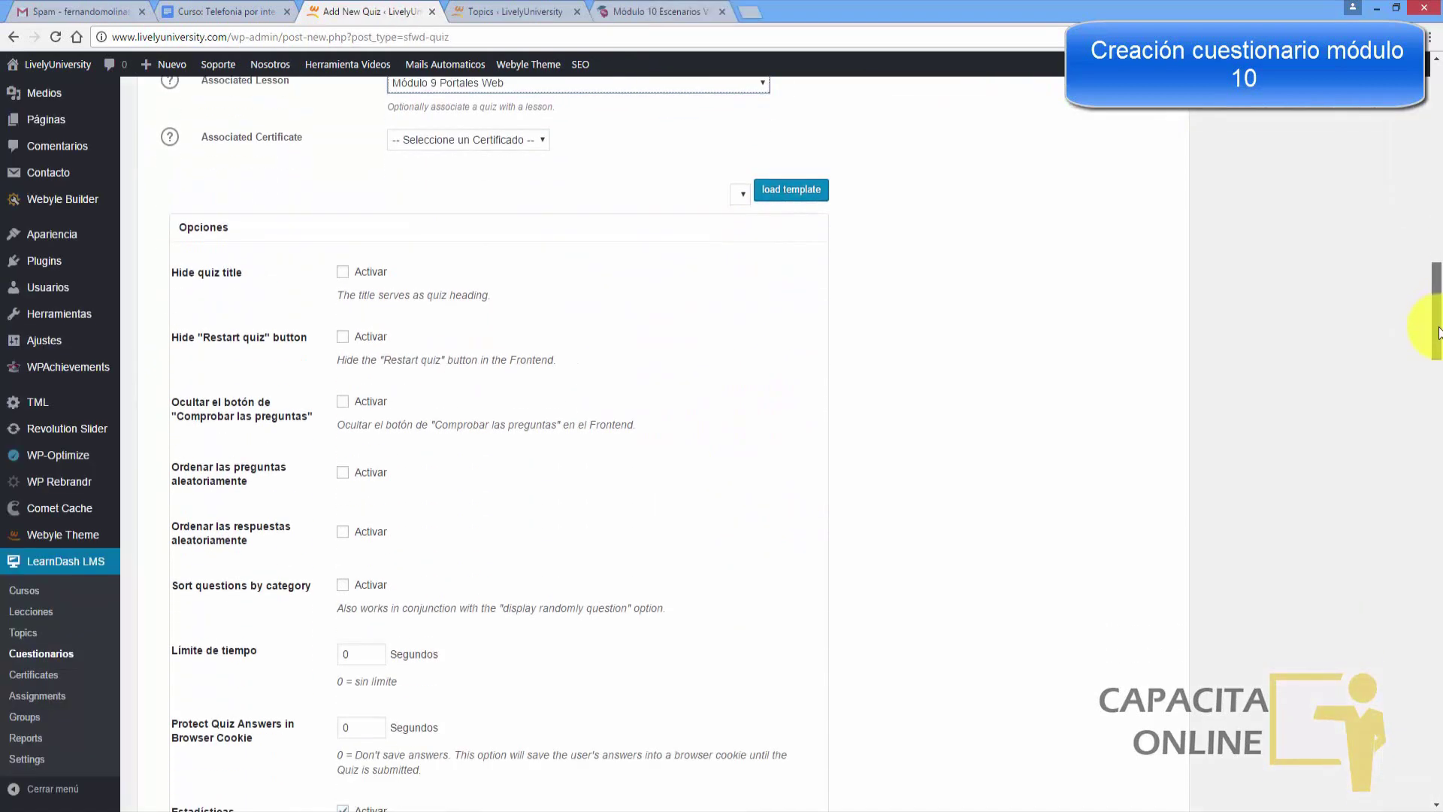
- Enable random ordering of both the questions and the answers, and publish the quiz
drag(1433, 305, 1438, 346)
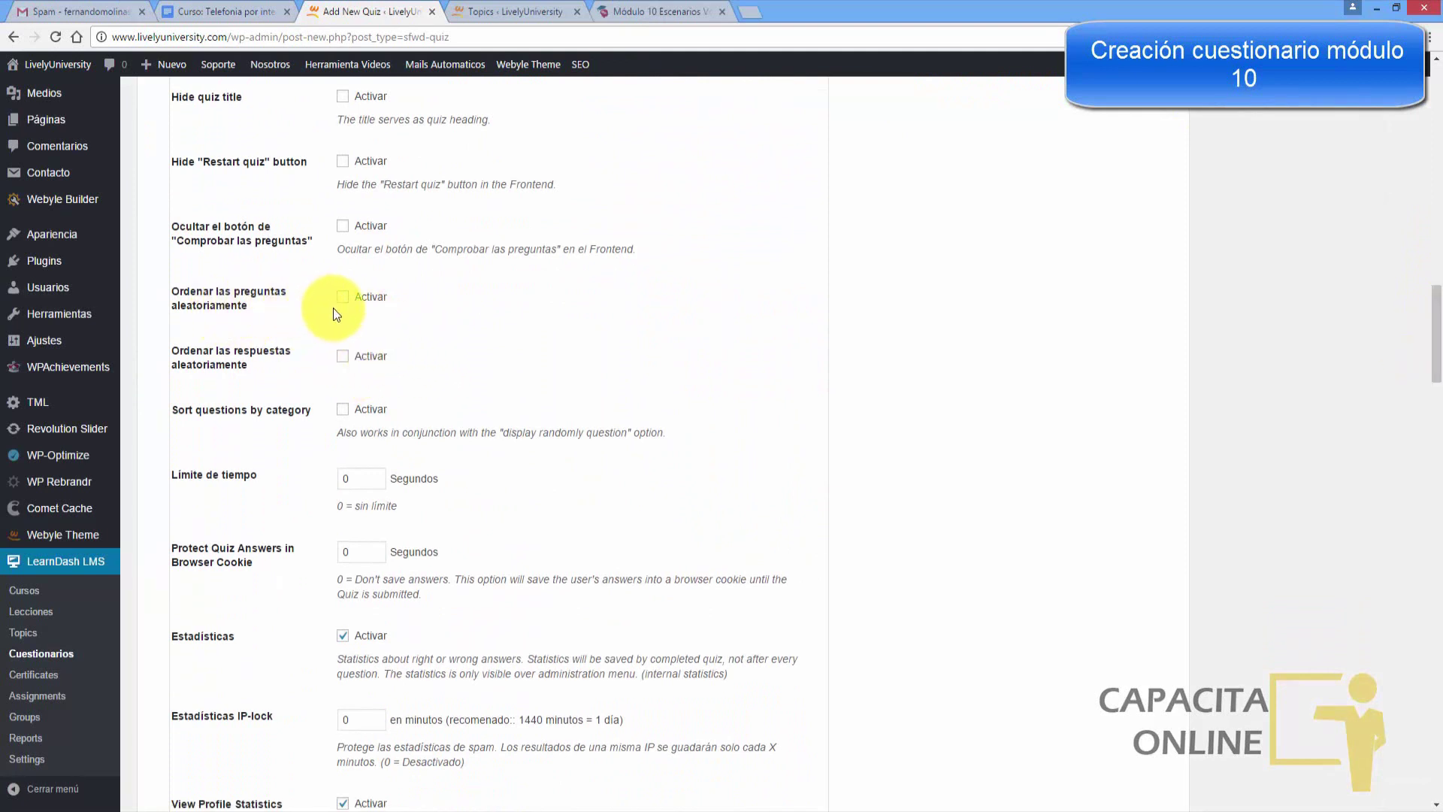
click(343, 356)
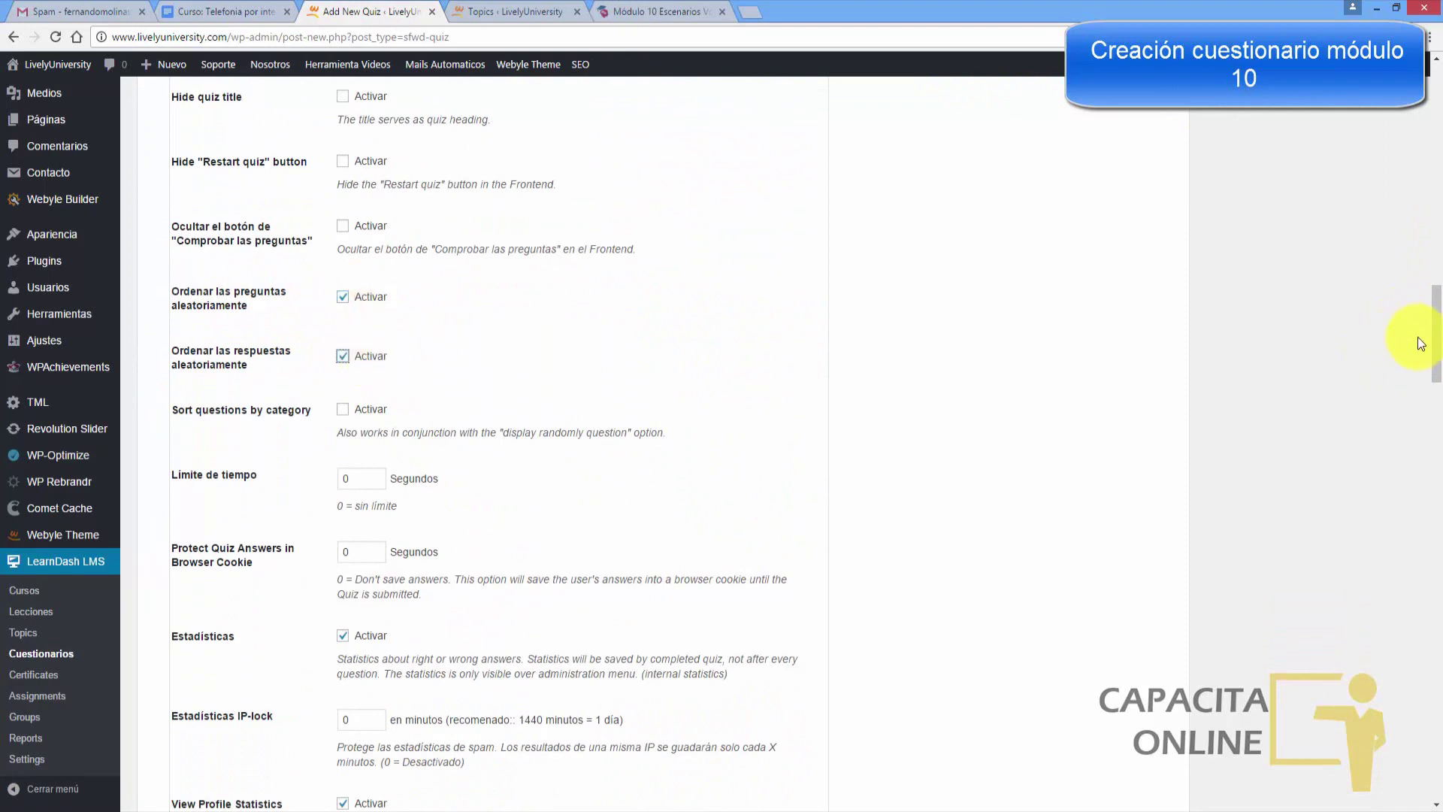
drag(1435, 337, 1435, 120)
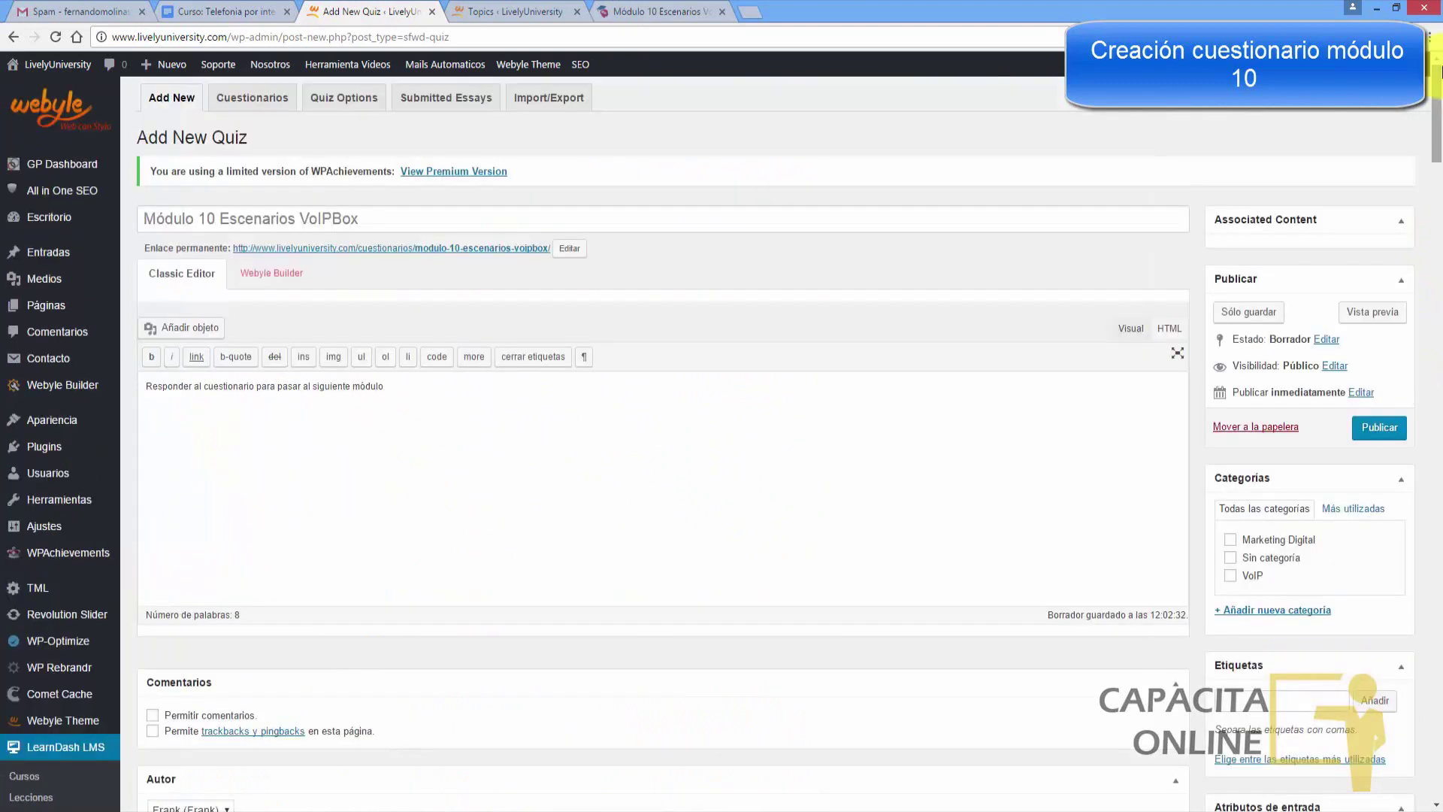
click(1380, 430)
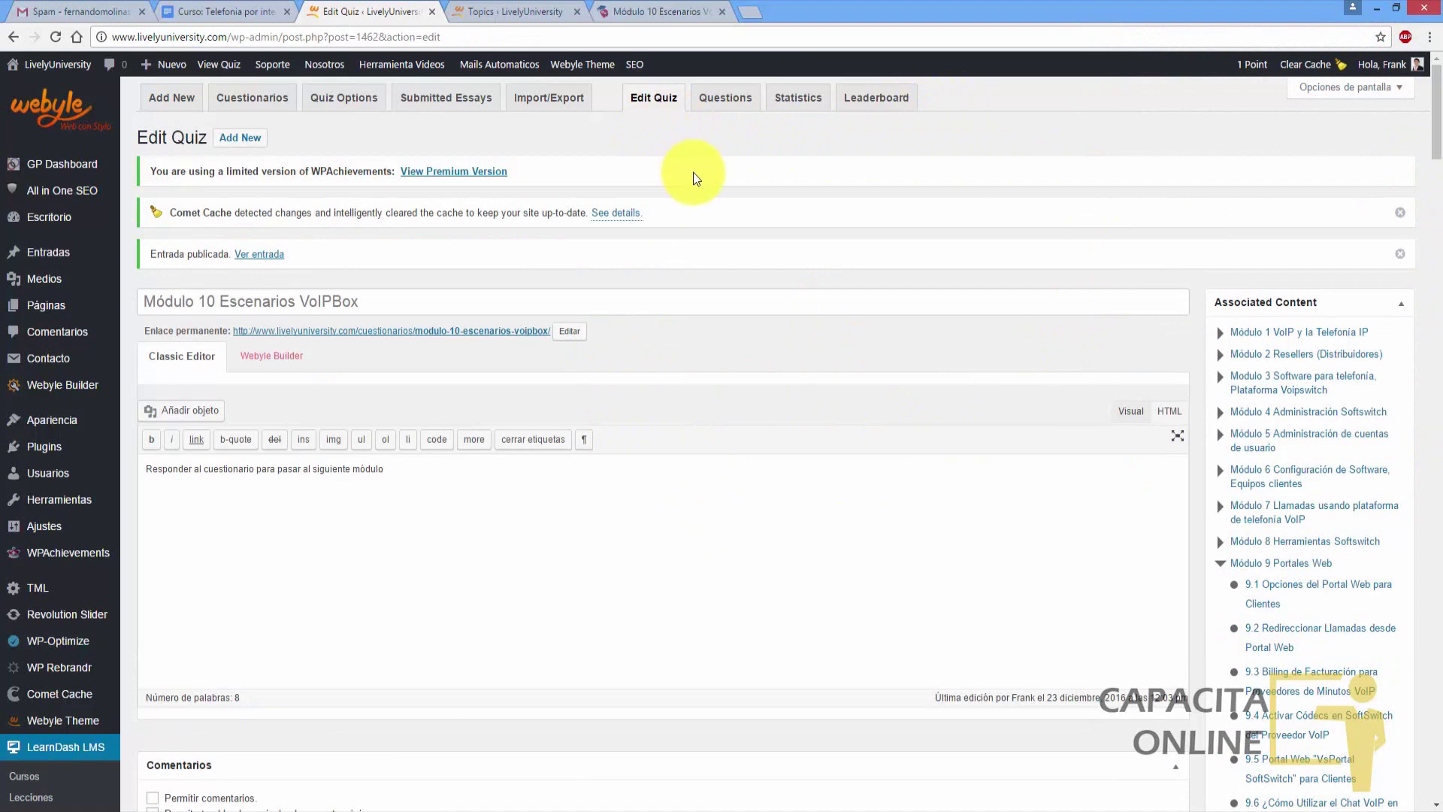
- Start adding a question to the Módulo 10 quiz and consult question 1, "Complete (Campo en blanco)", in the course outline
click(724, 103)
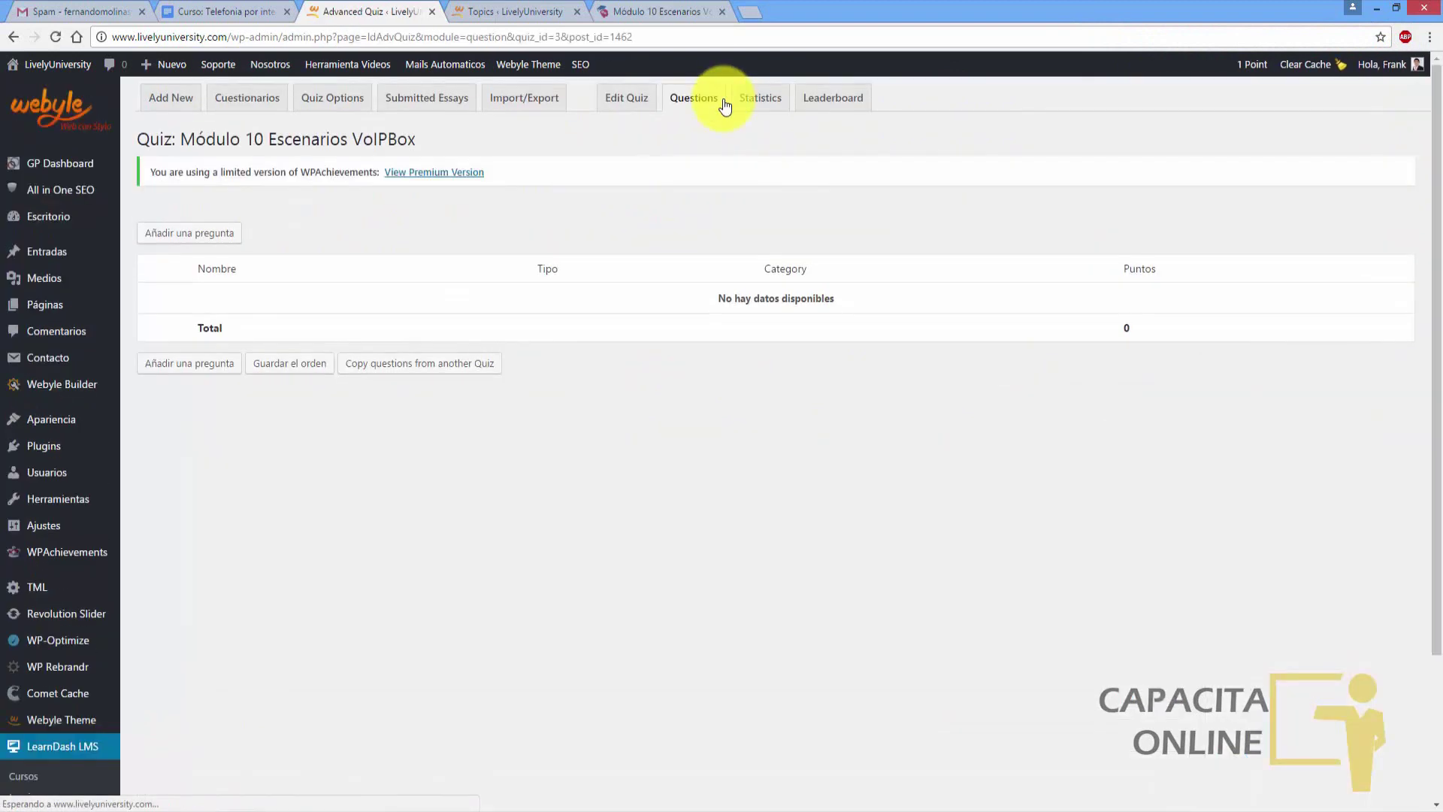
click(200, 236)
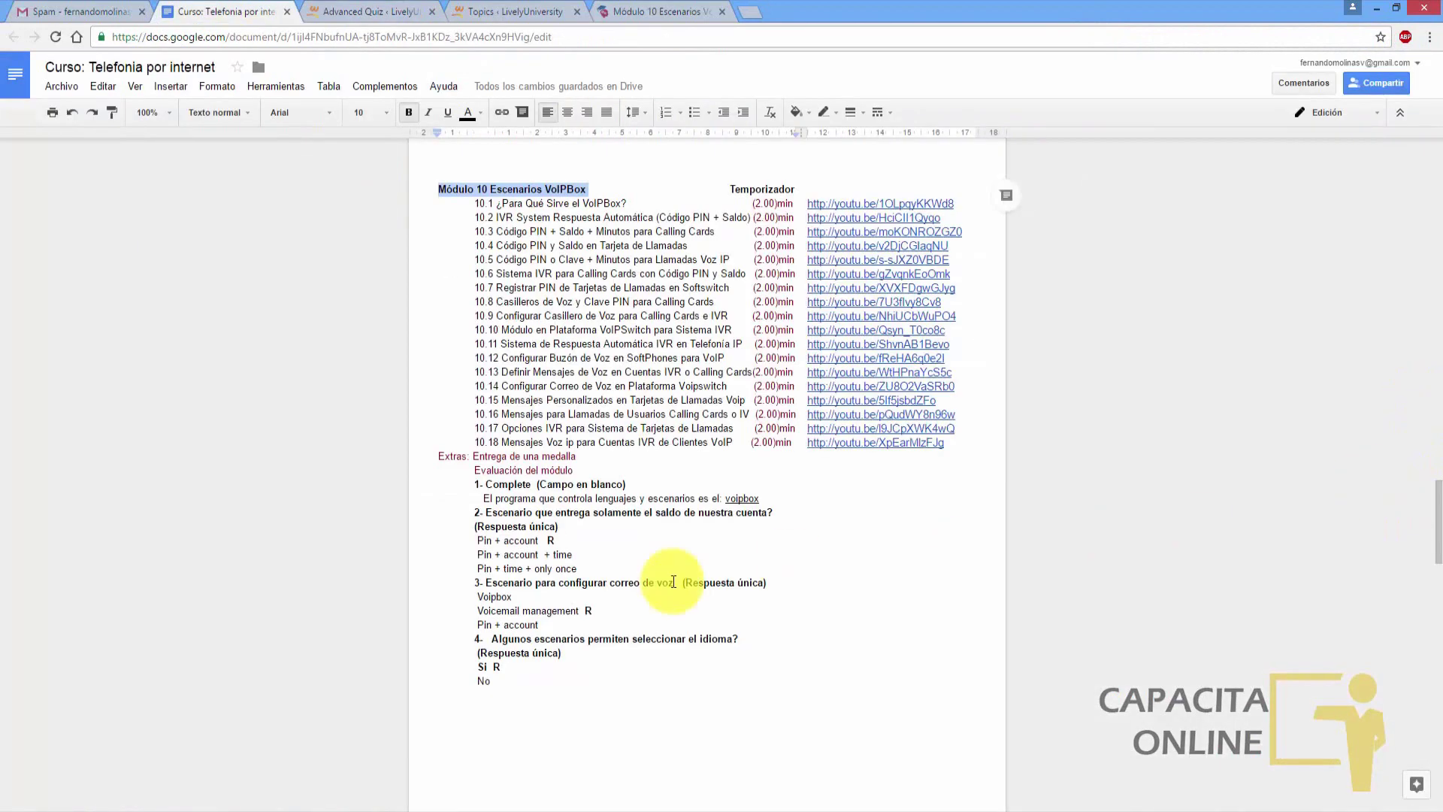
click(519, 554)
drag(475, 486, 629, 484)
click(628, 484)
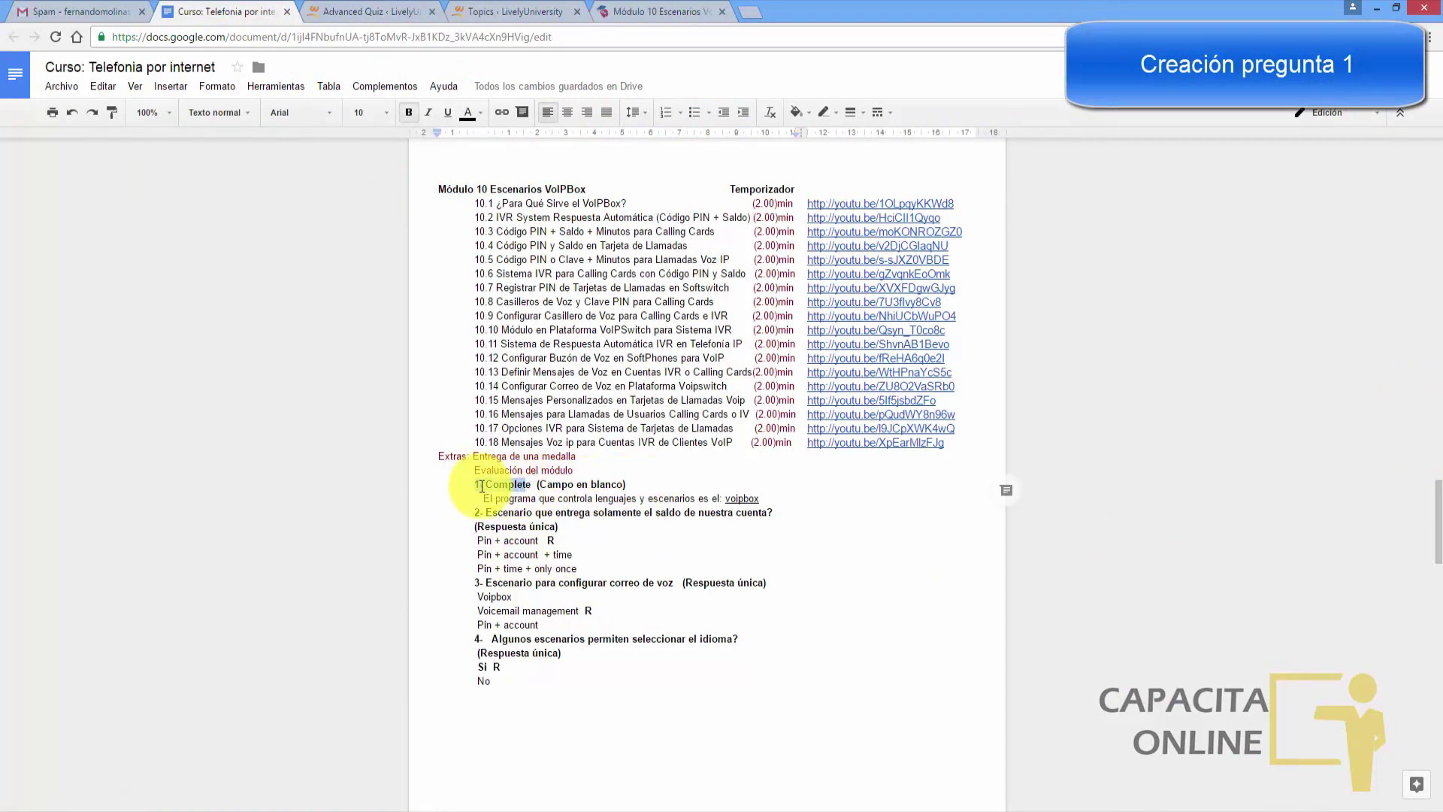
click(548, 486)
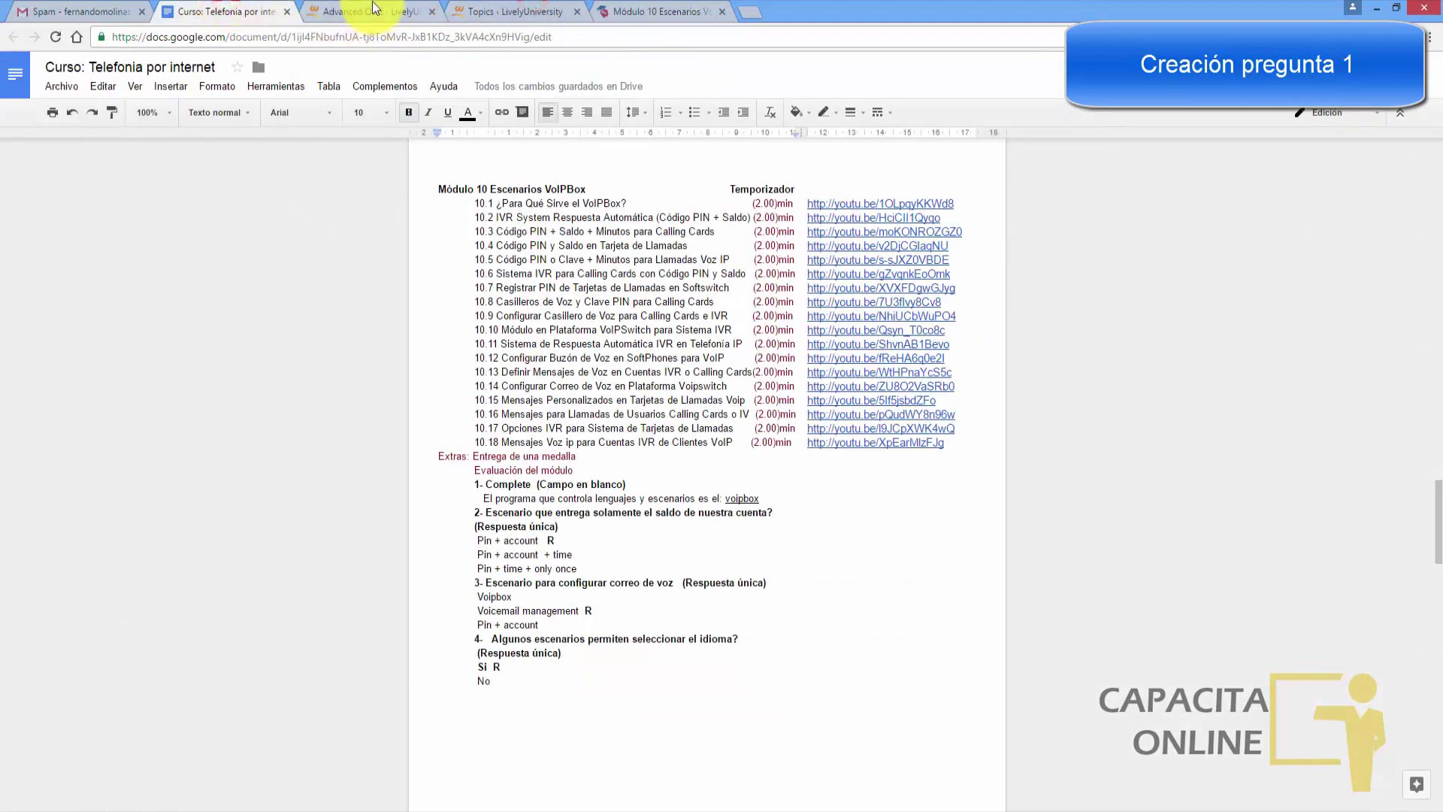
- Enter "1- Complete" as the question's title and text, and set its answer type to Fill in the blank
click(372, 3)
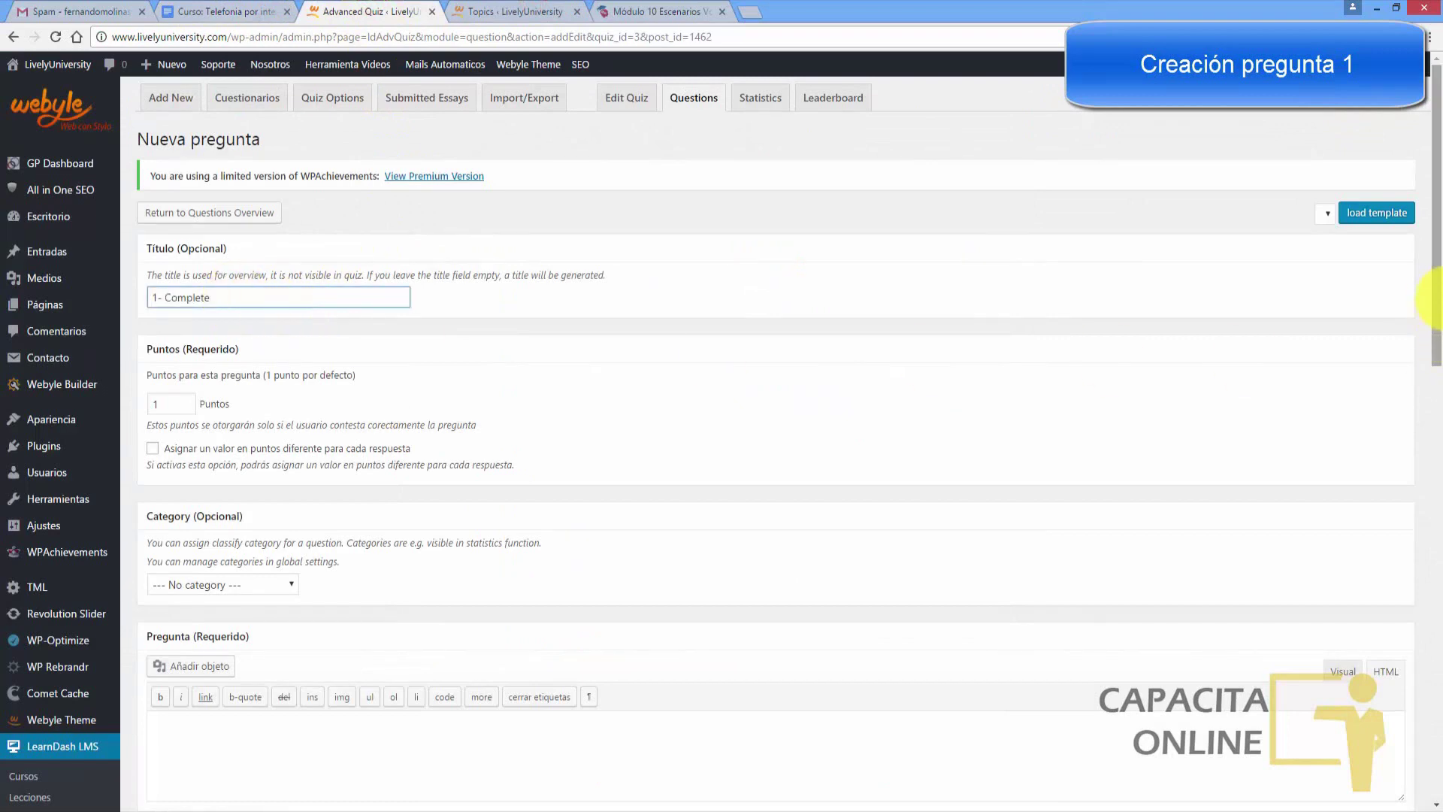
drag(1435, 299, 1435, 404)
click(218, 500)
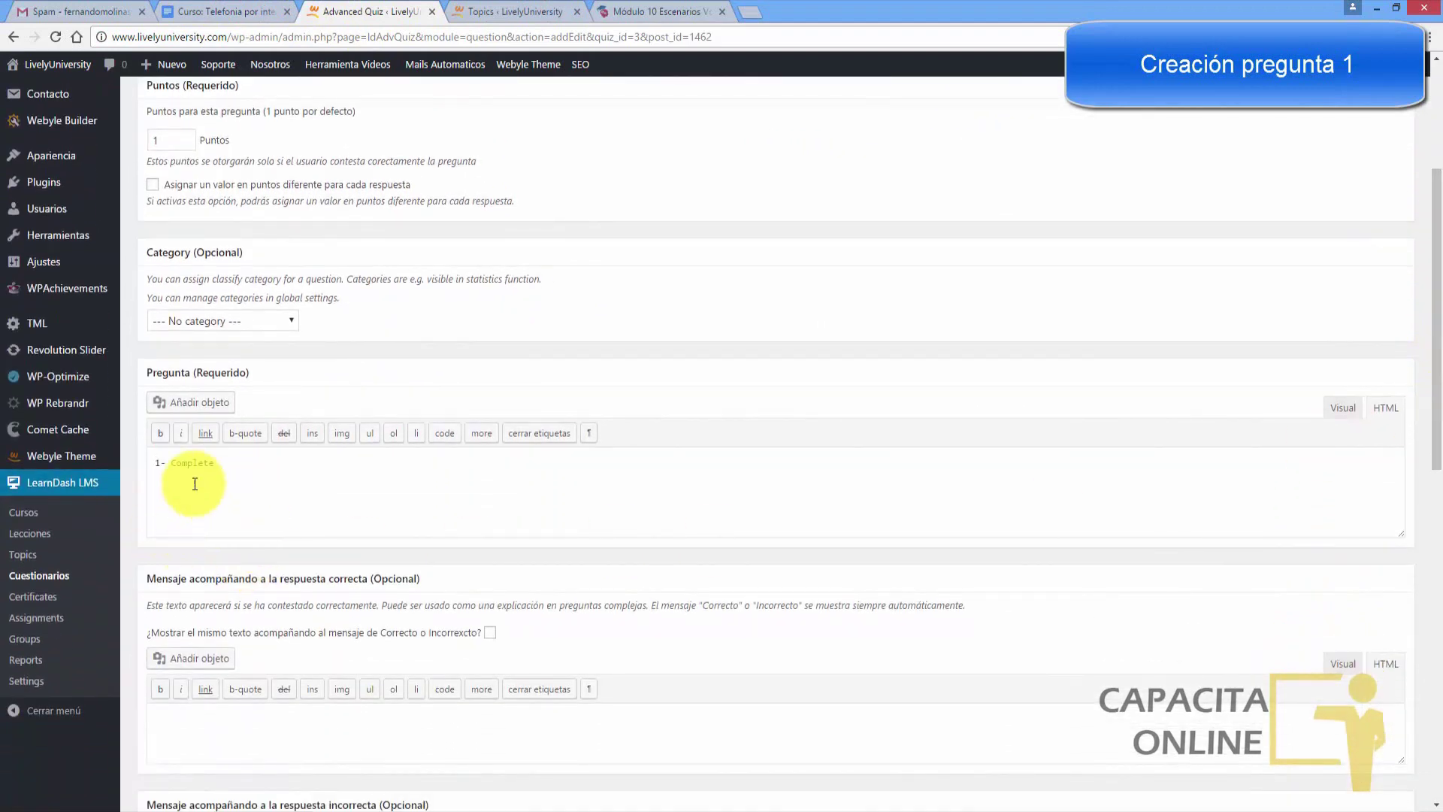
drag(1435, 445, 1436, 789)
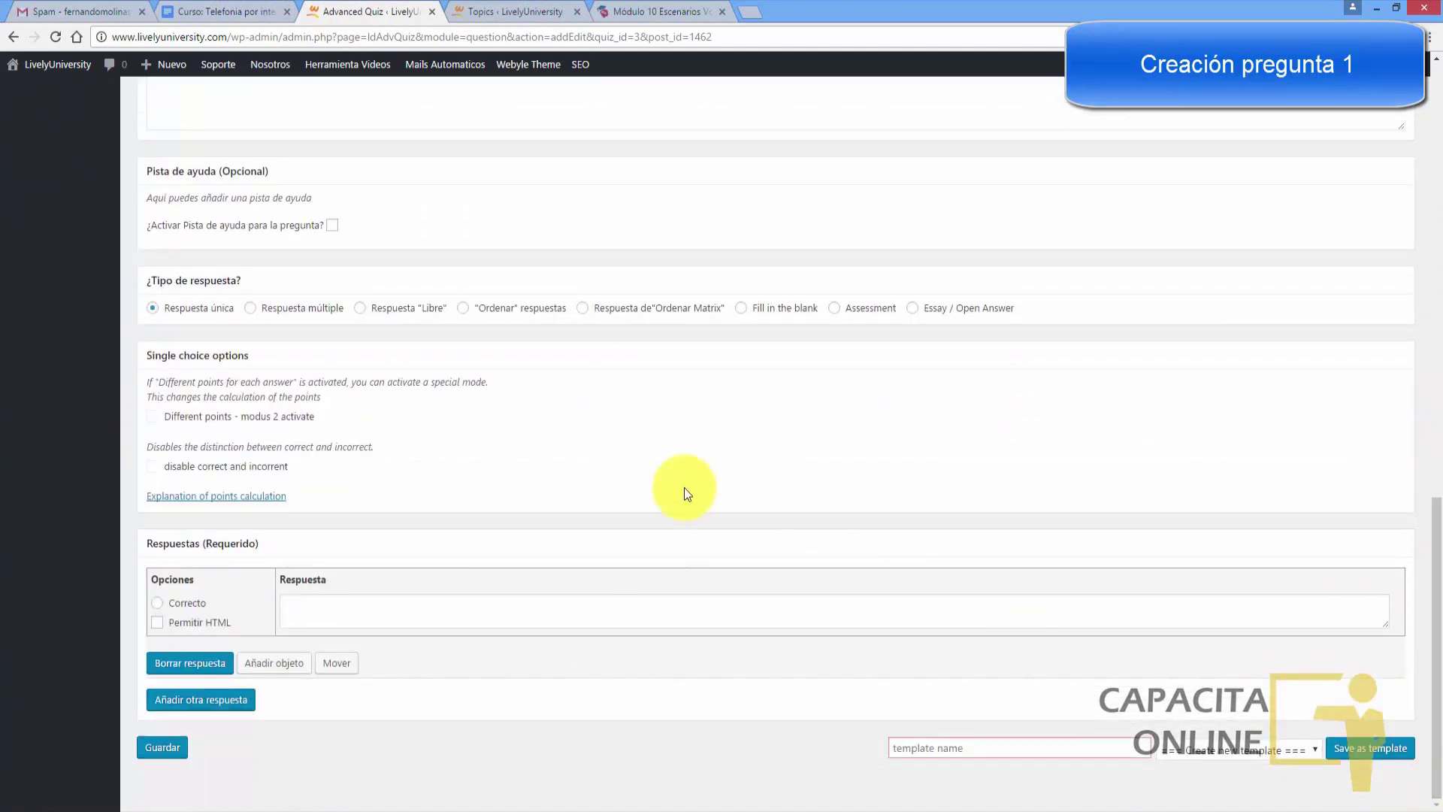
click(744, 309)
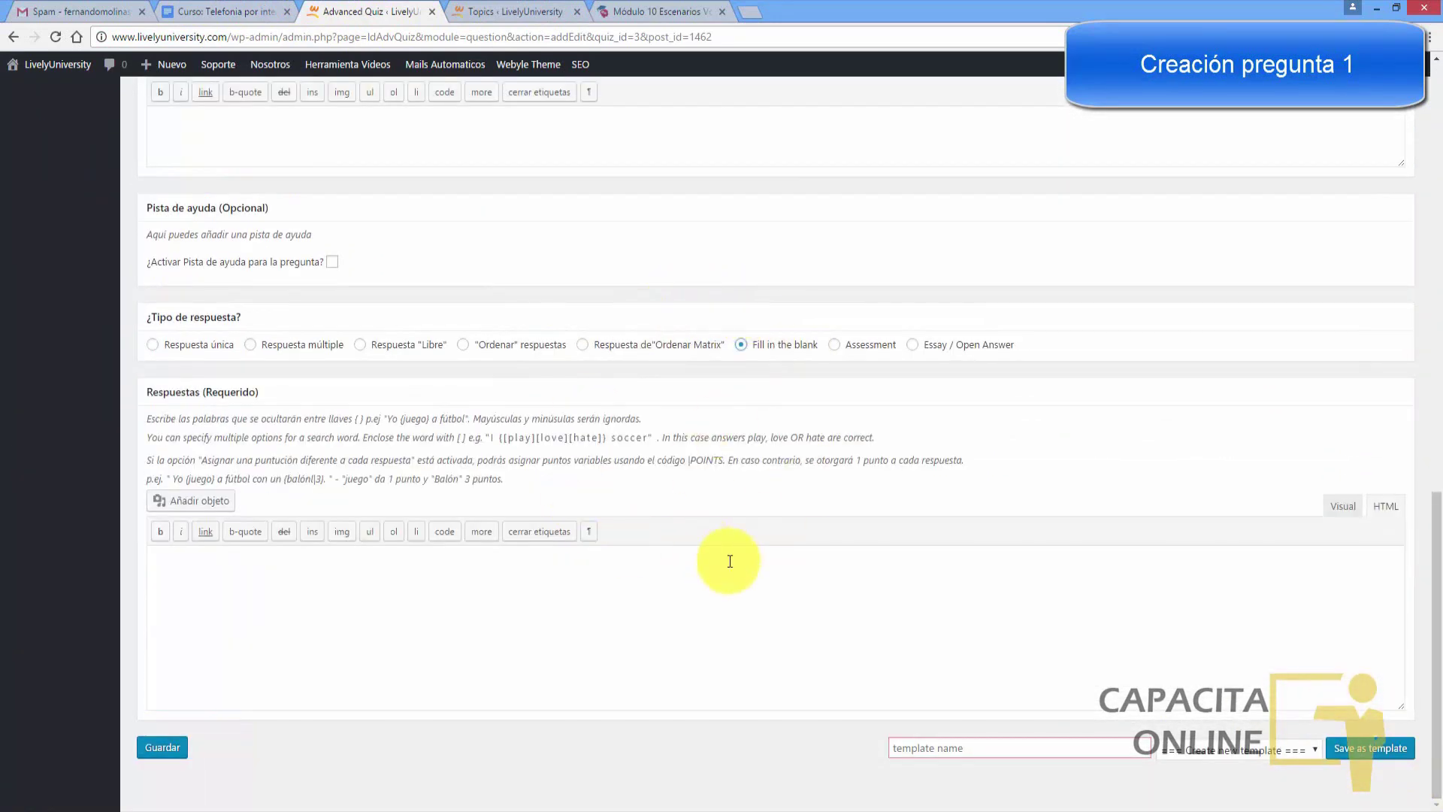
- Enter the answer "El programa que controla lenguajes y escenarios es el:{voipbox}" from the outline, save the question and return to the questions overview
click(274, 585)
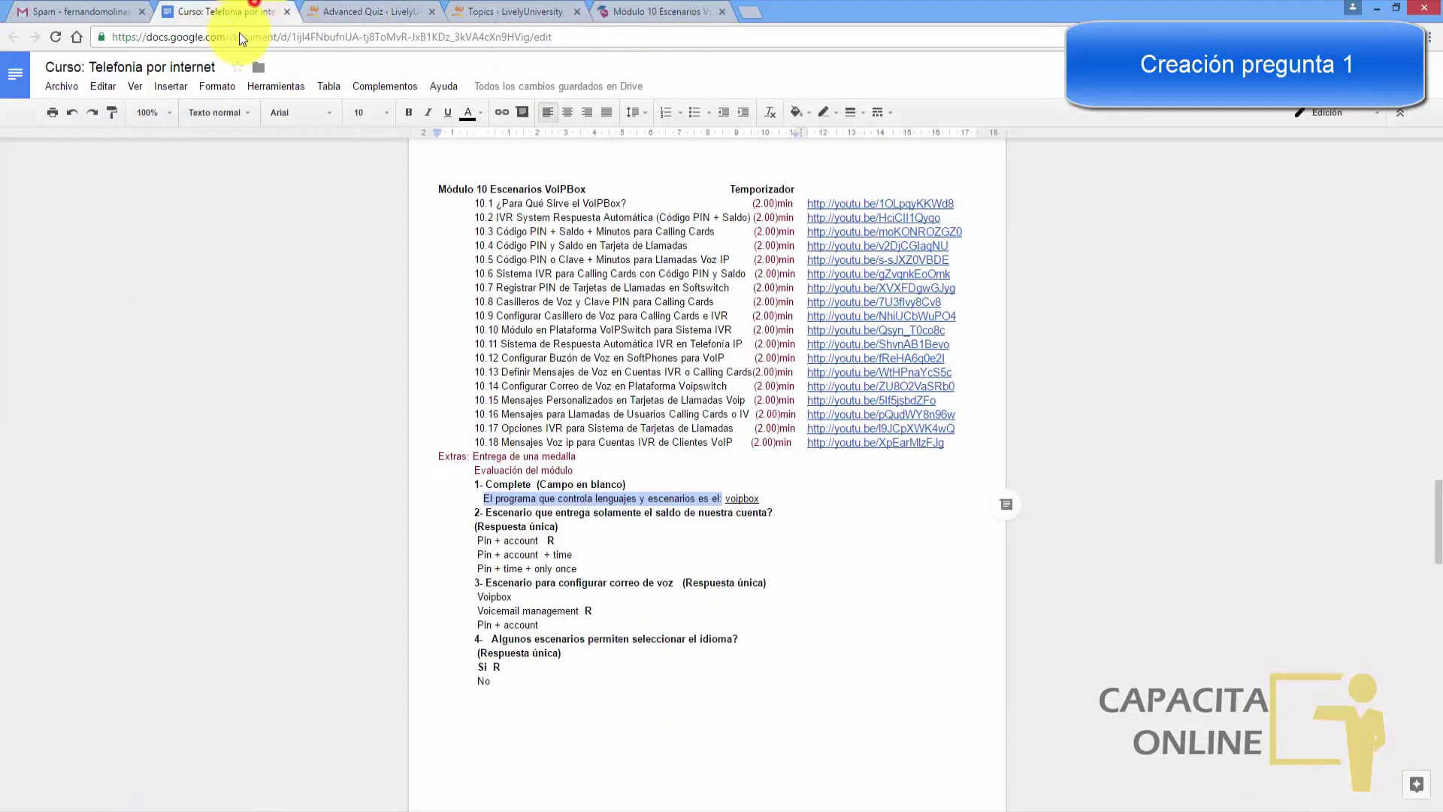
click(248, 11)
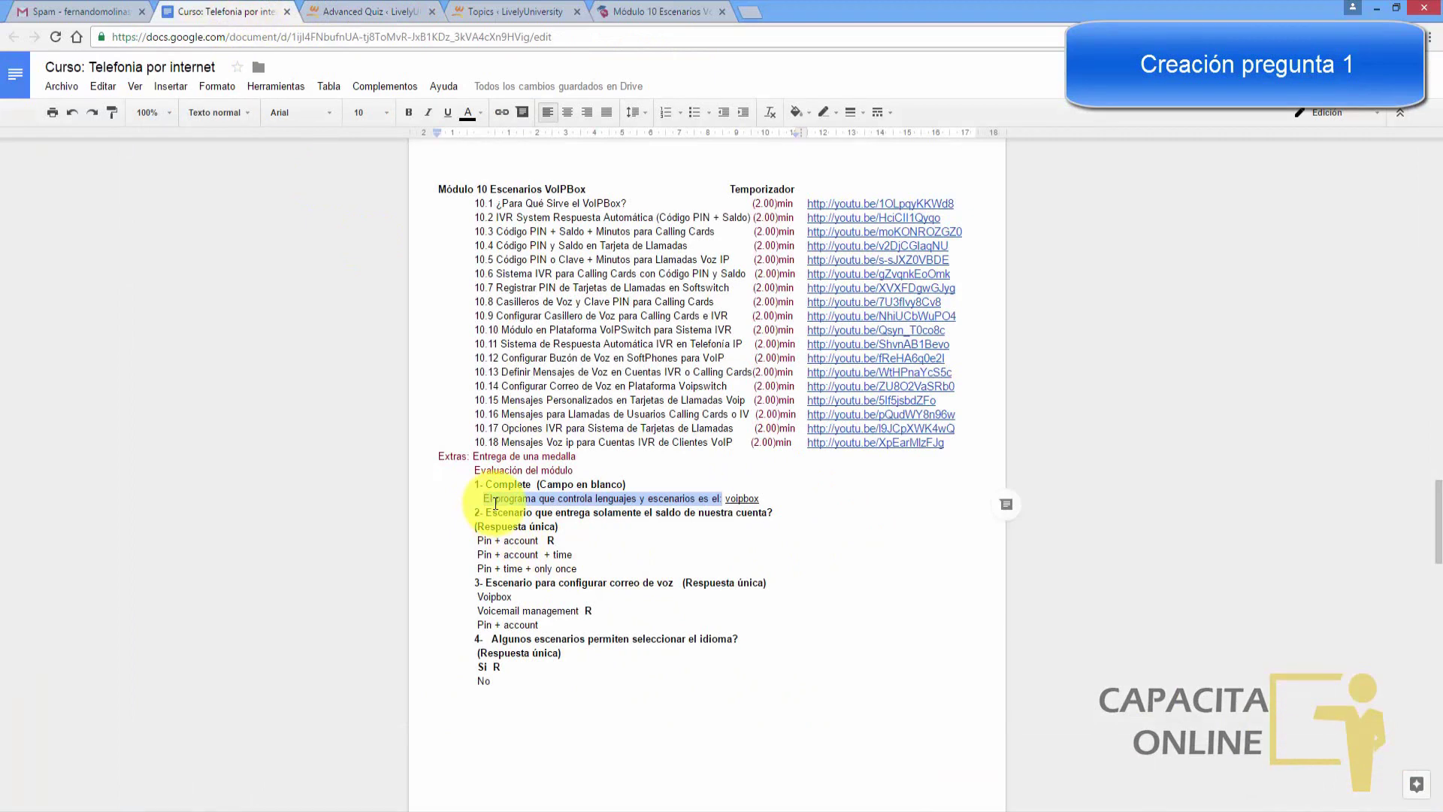
click(368, 12)
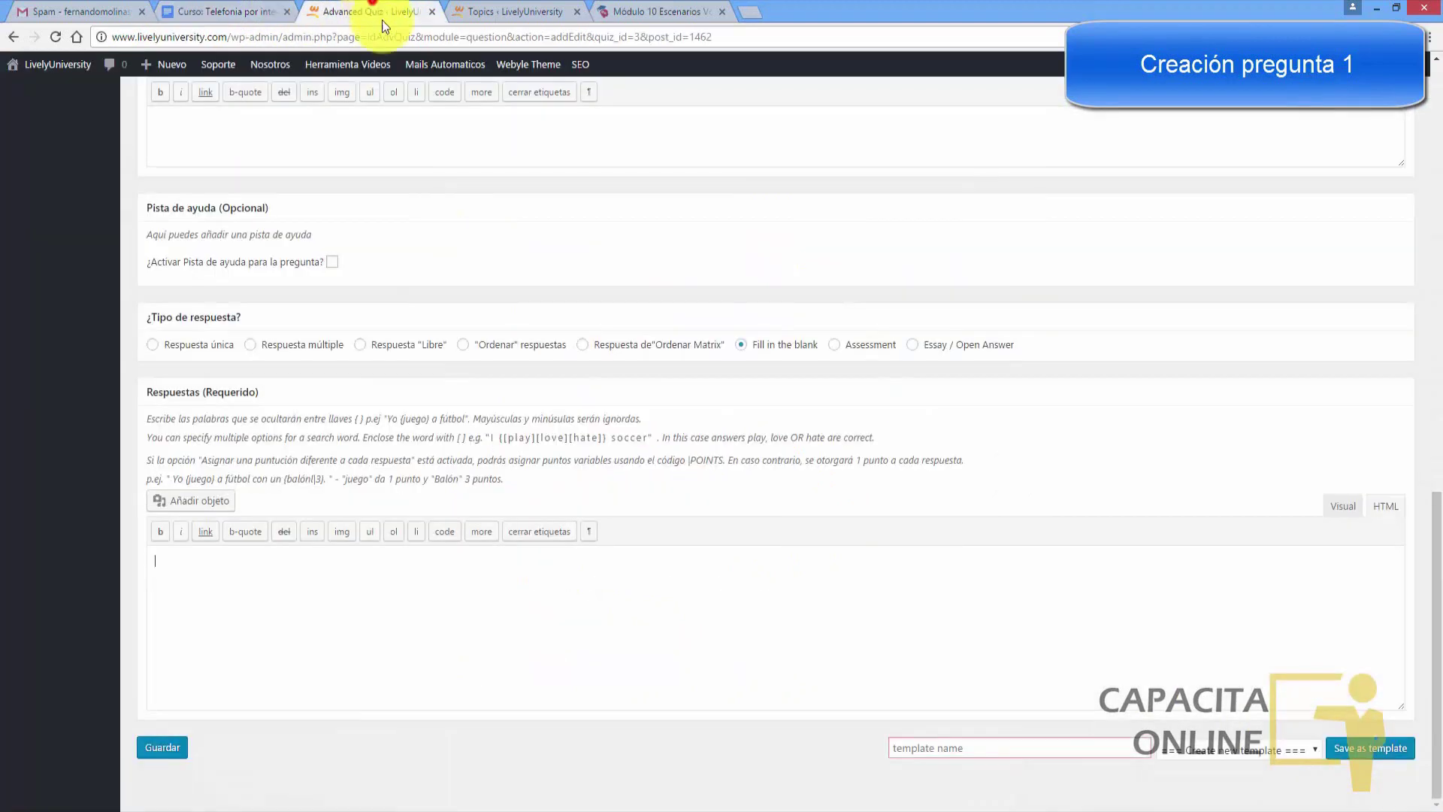
click(334, 598)
text(El programa que controla lenguajes y escenarios es el:{})
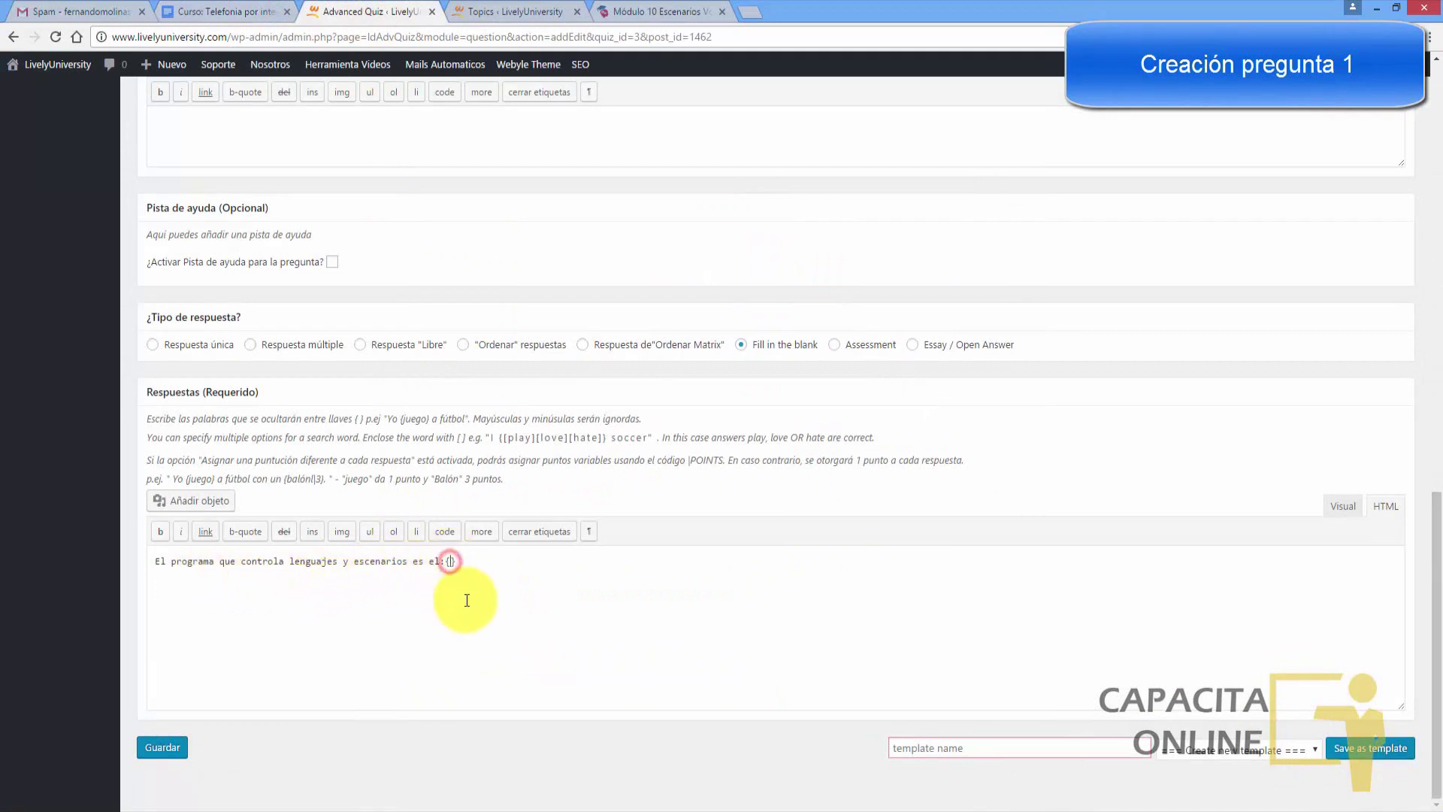
click(203, 7)
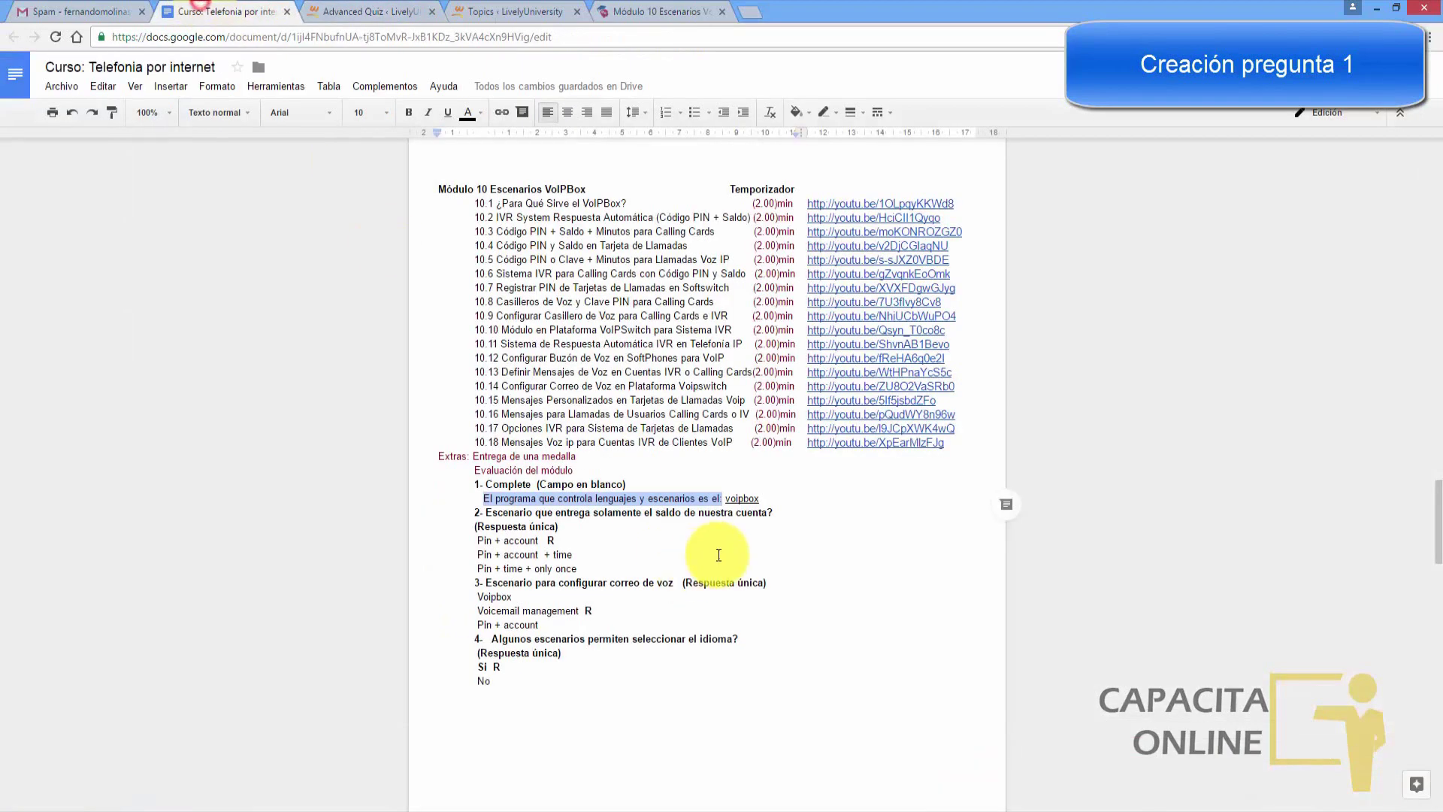
click(351, 6)
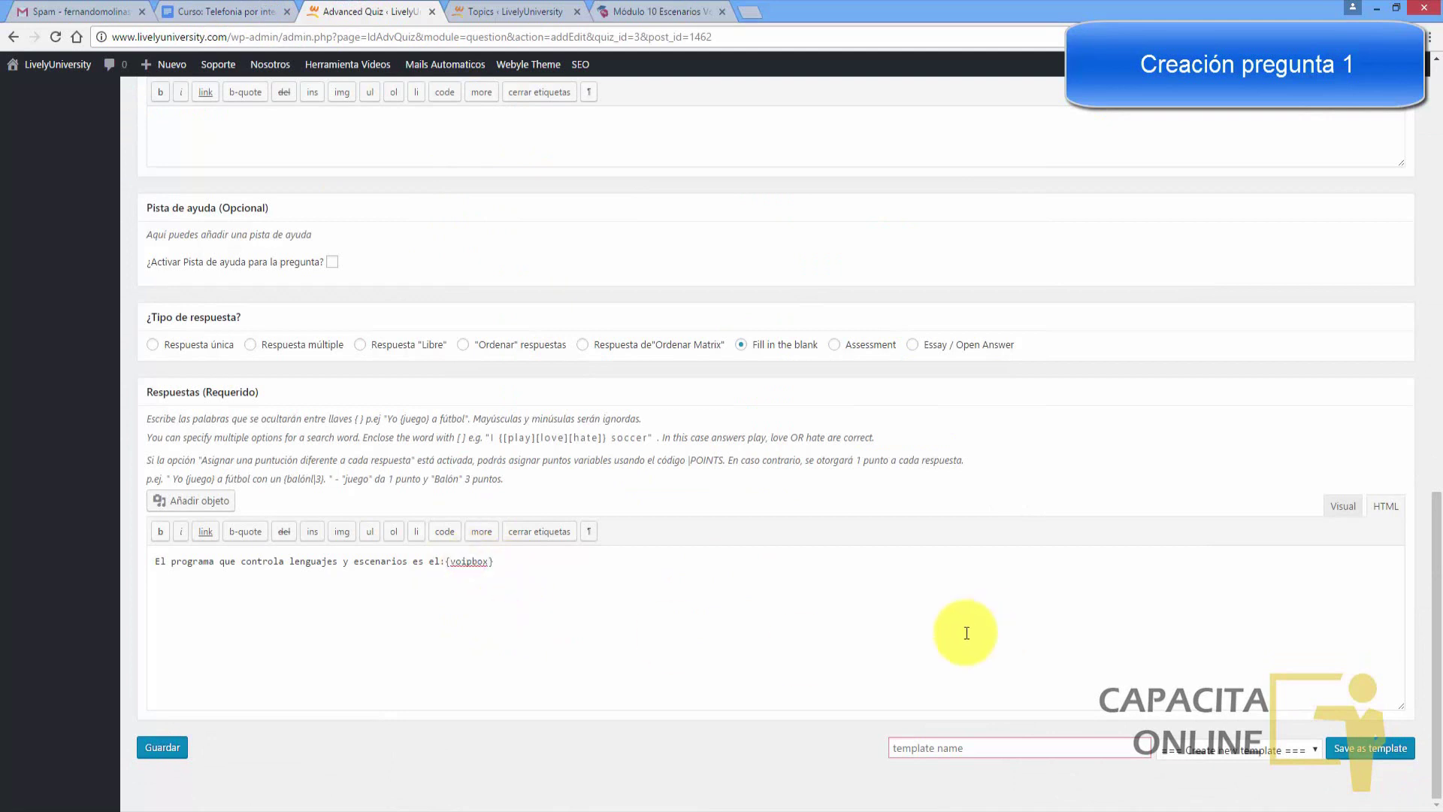
click(174, 746)
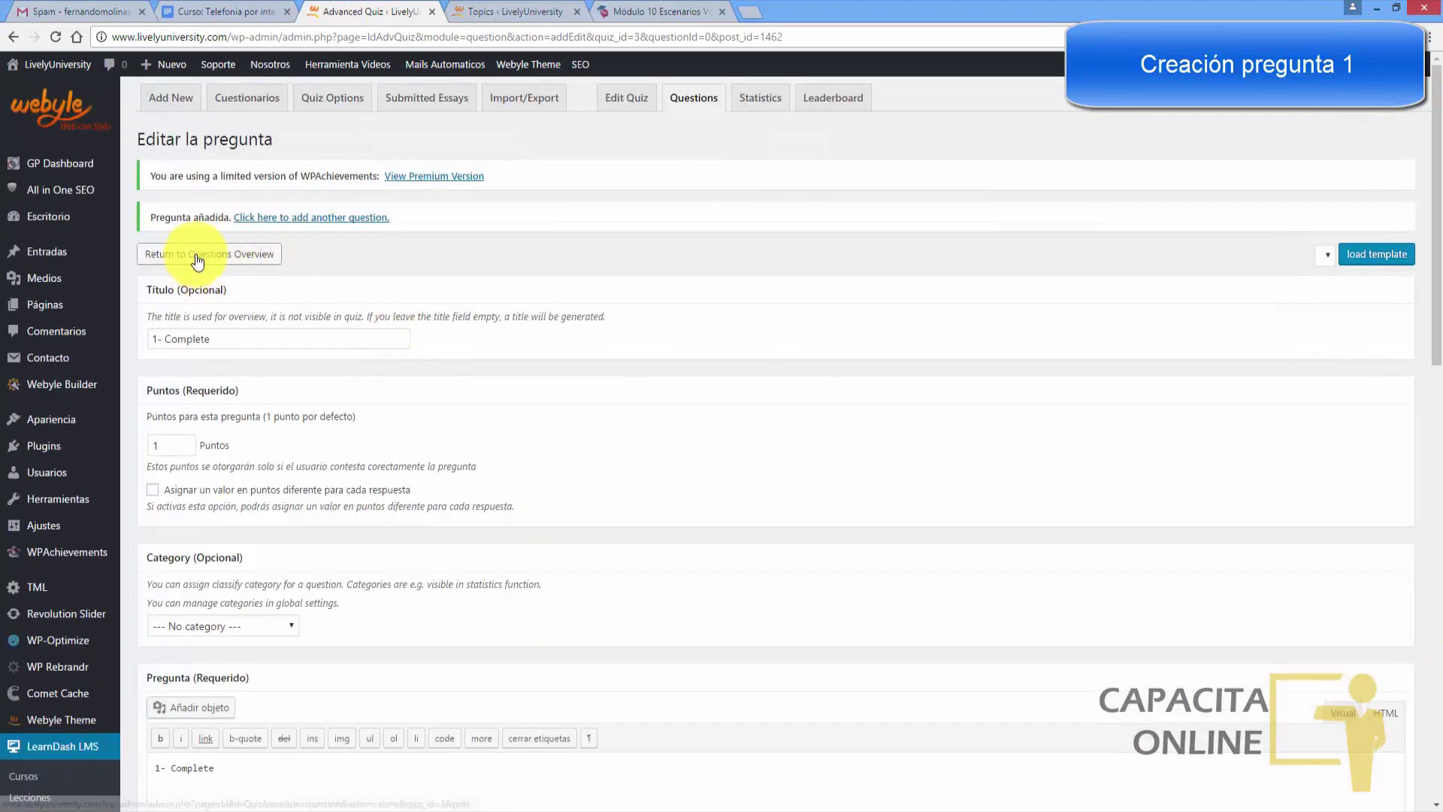
click(196, 255)
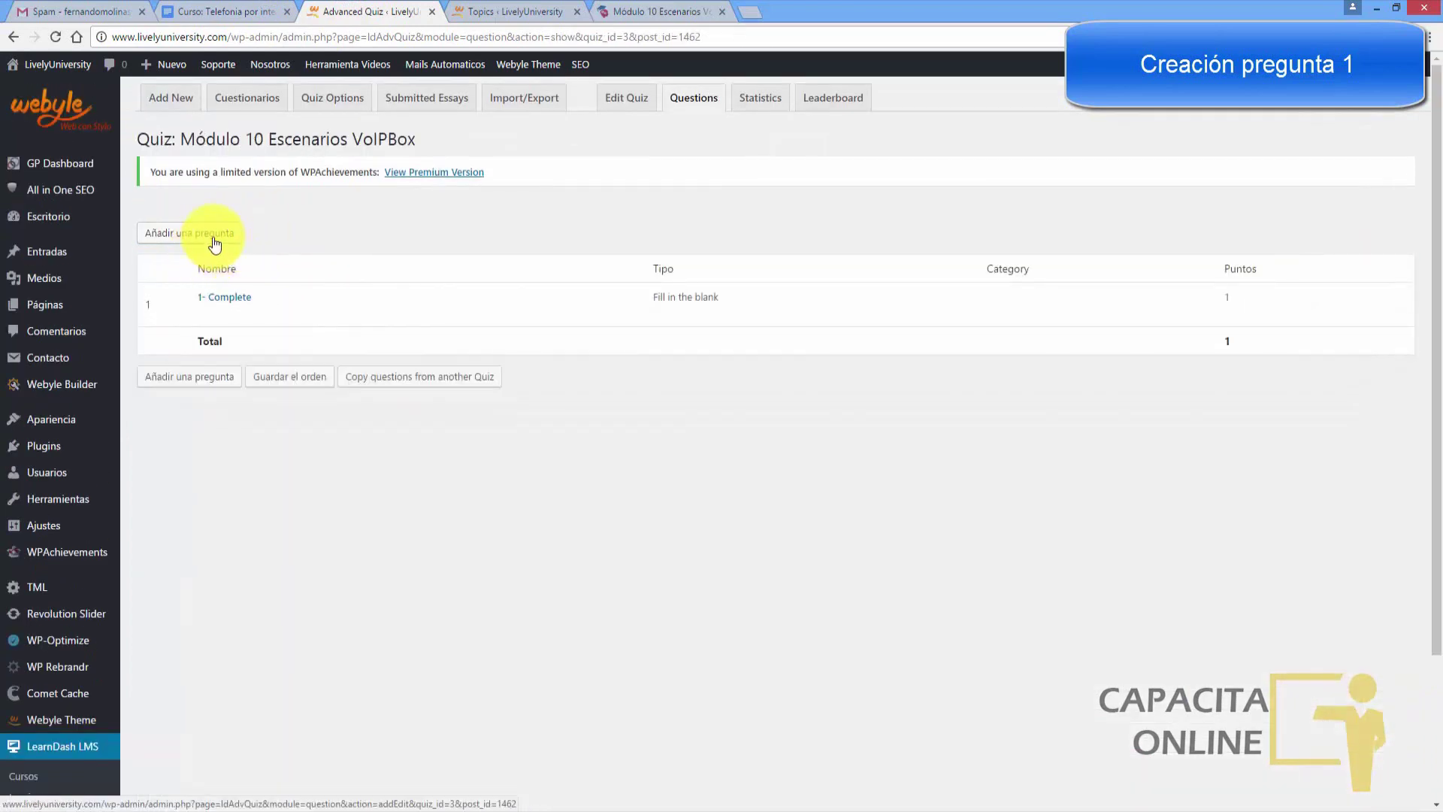
- Add a new question with "2- Escenario que entrega solamente el saldo de nuestra cuenta?" from the outline as its title and text
click(194, 9)
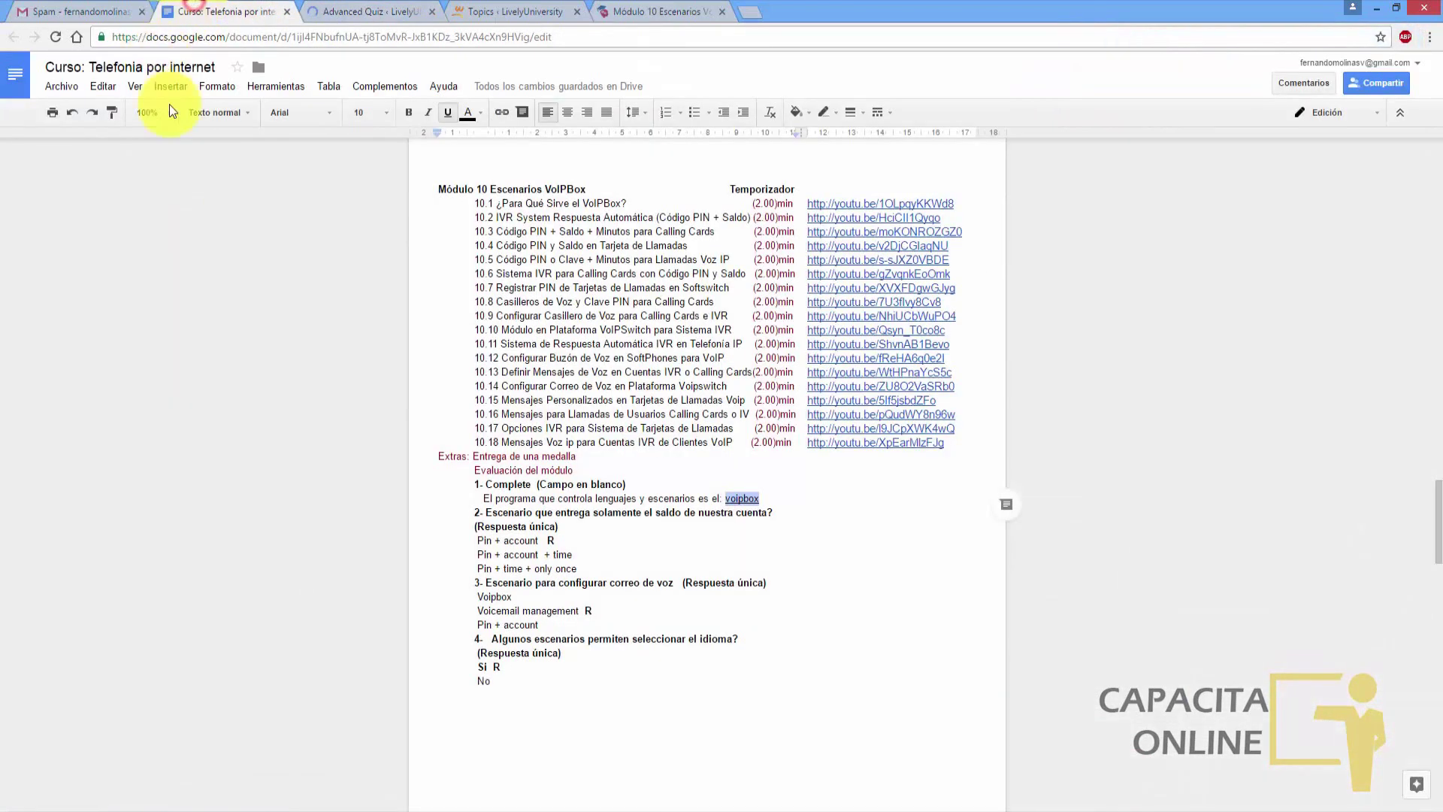
click(474, 514)
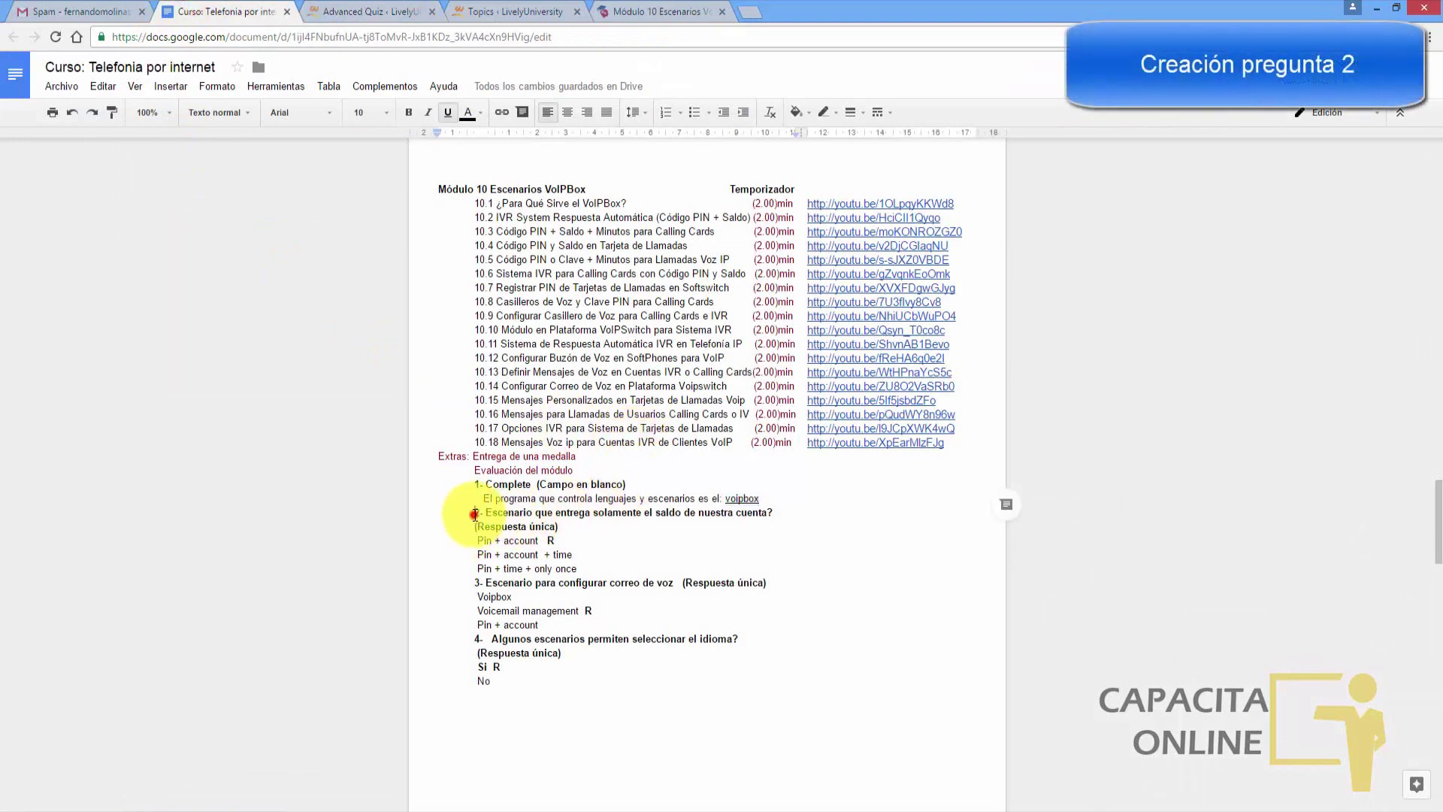
drag(474, 515, 775, 517)
key(ctrl+c)
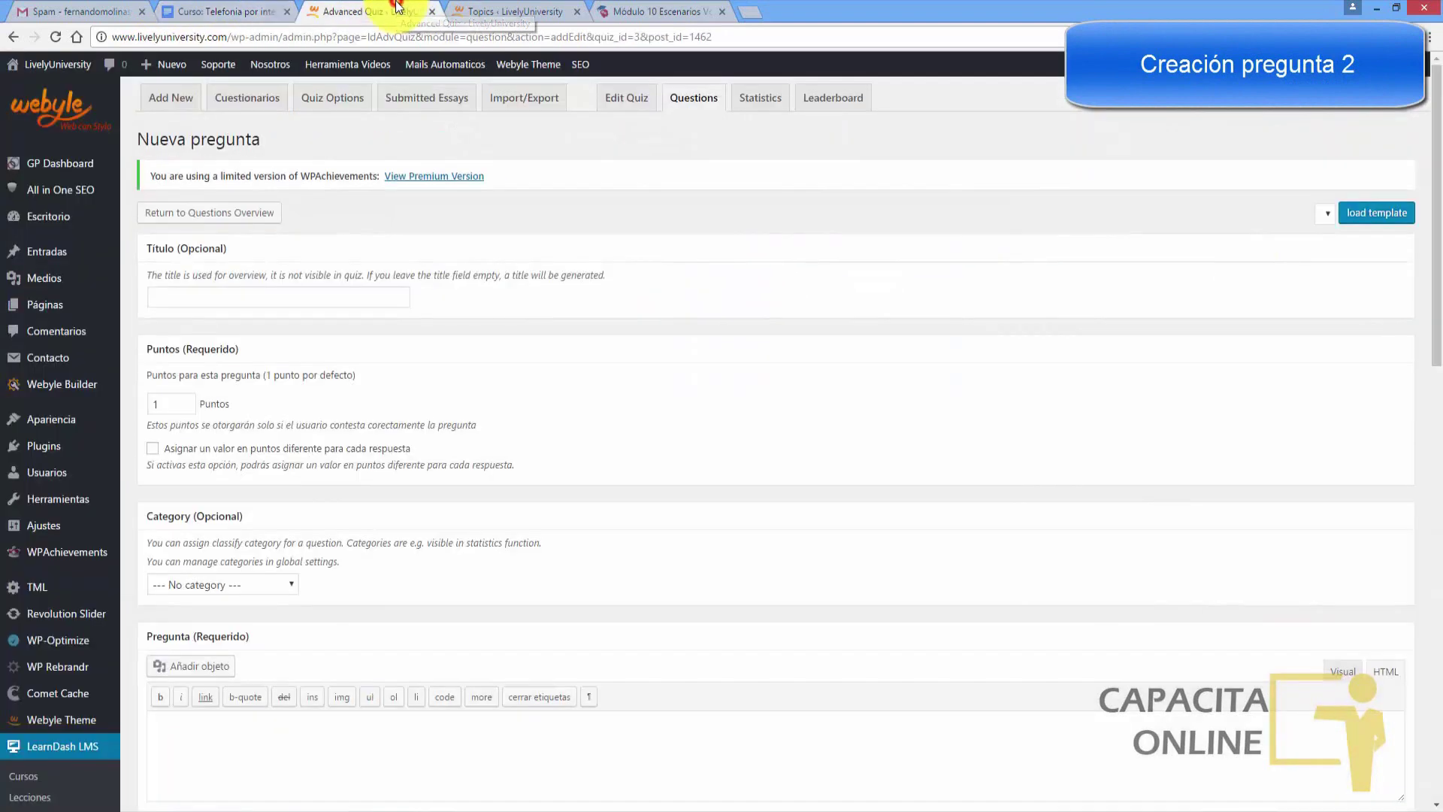
click(395, 4)
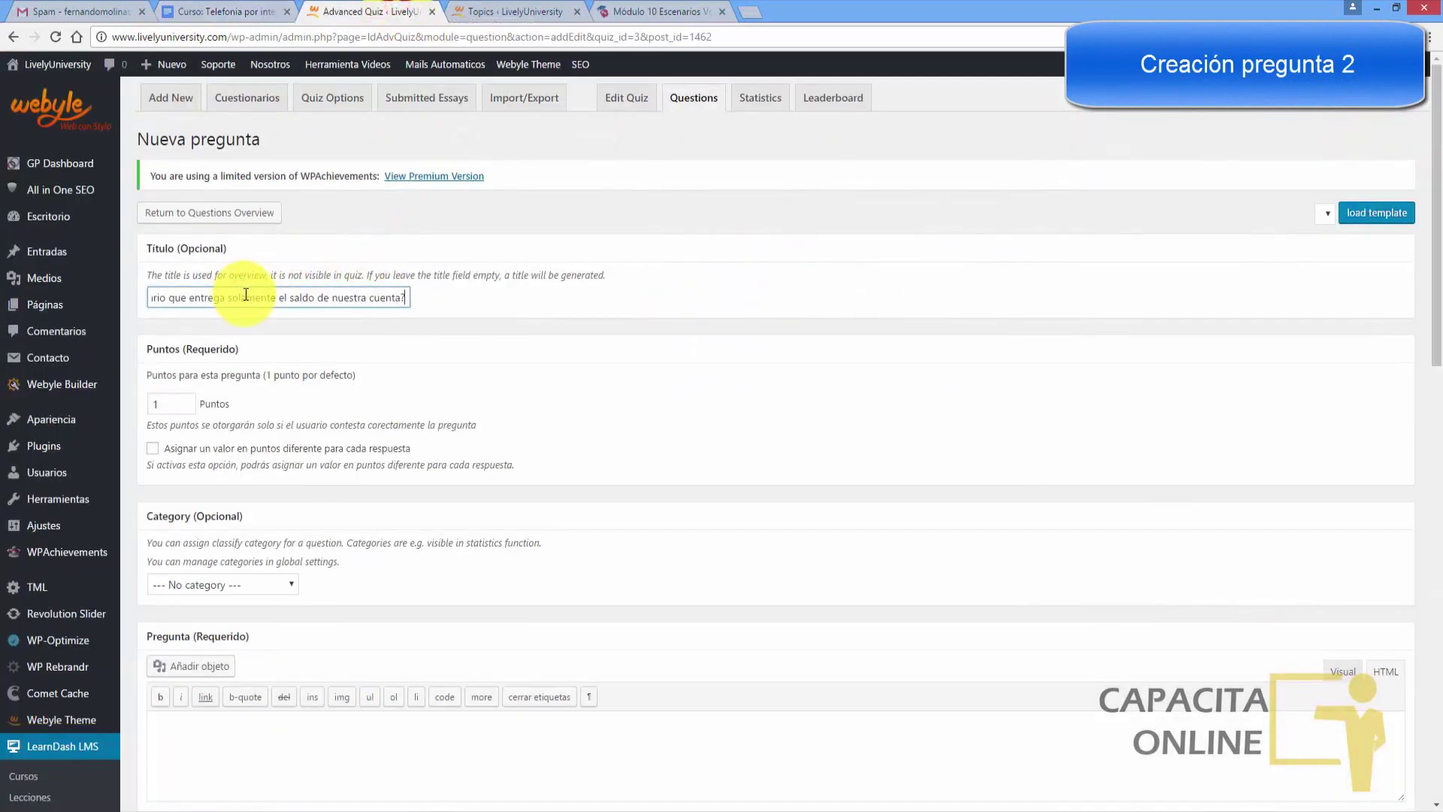
drag(1426, 313, 1424, 436)
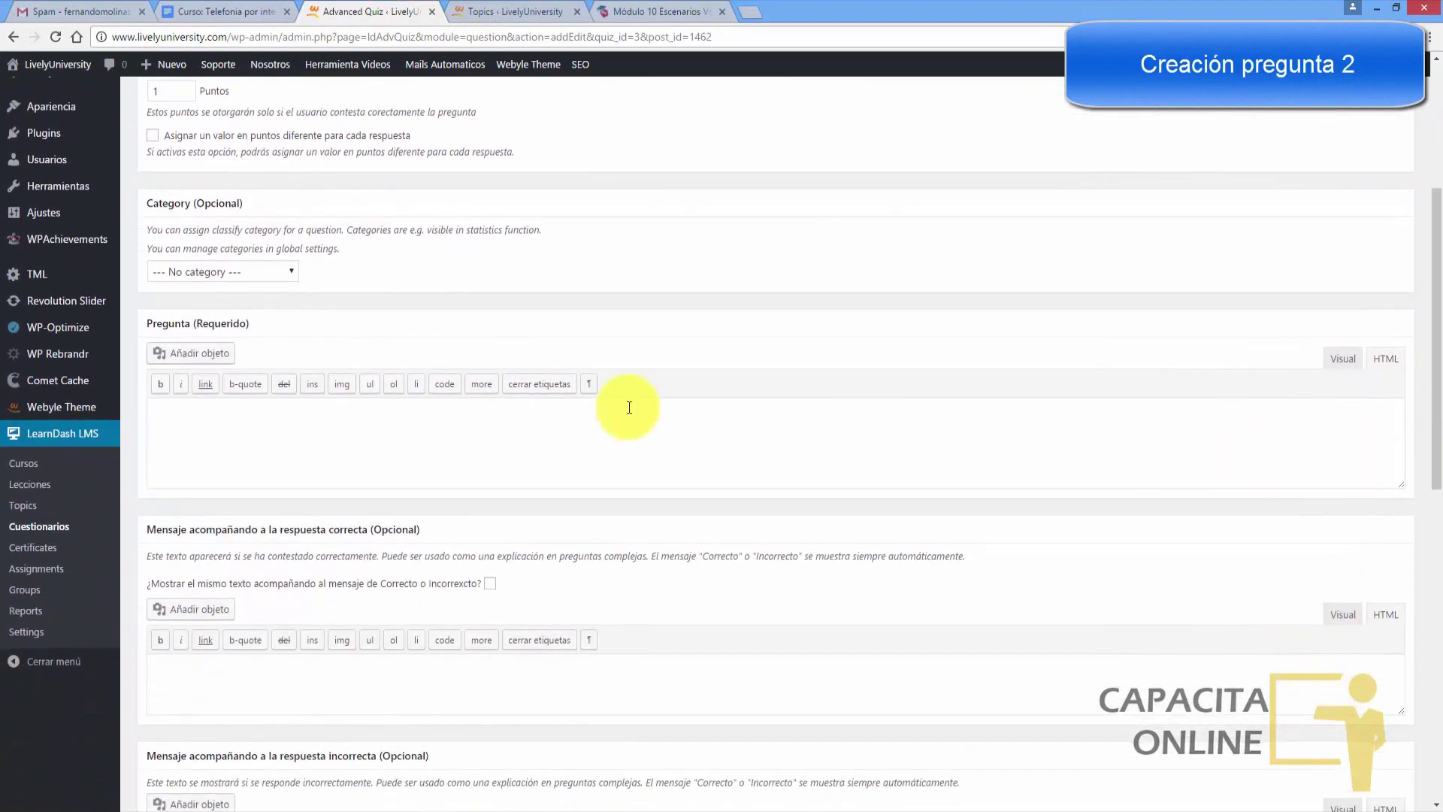
click(284, 419)
key(ctrl+v)
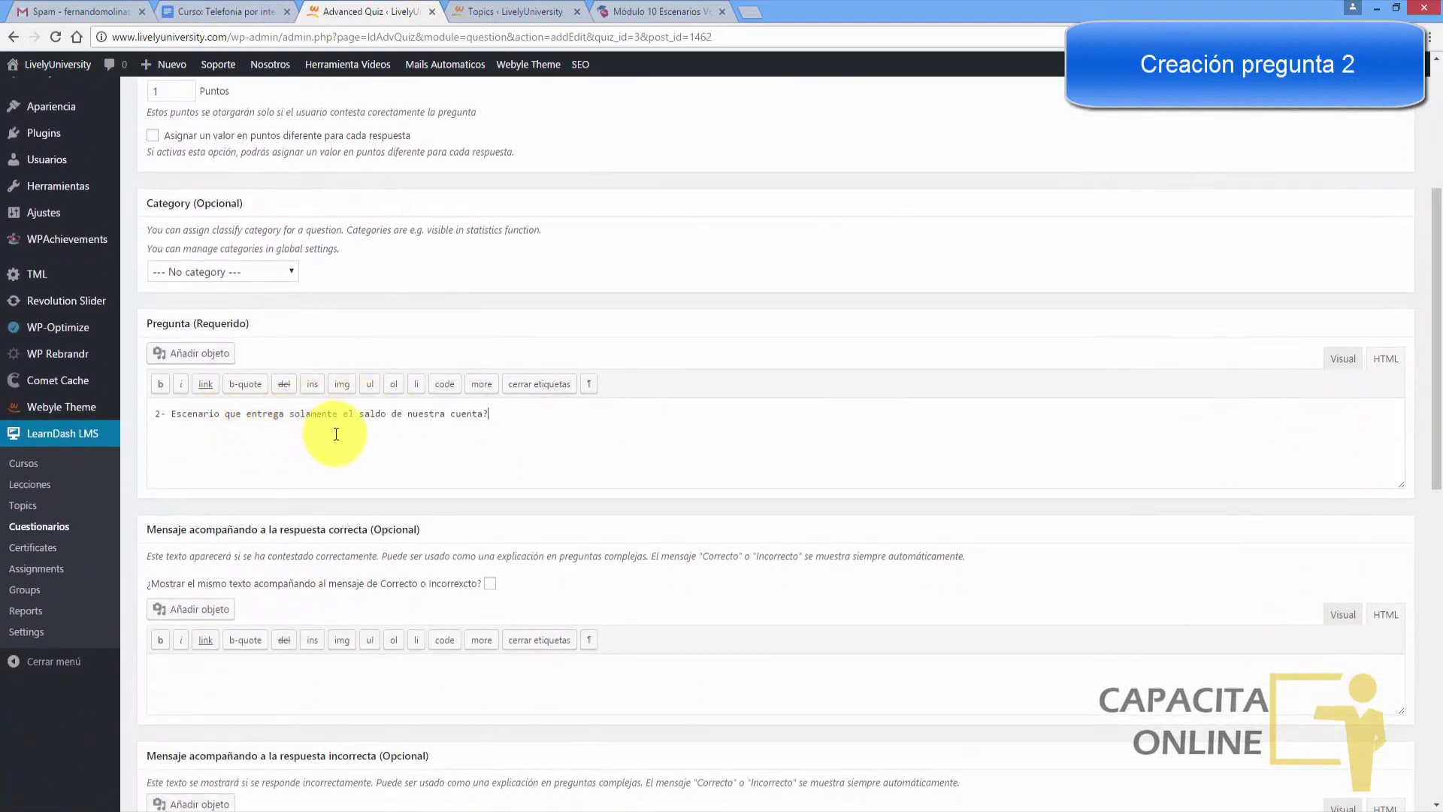
- Keep question 2 as Respuesta única, check its options in the outline, and add two more answer fields for three in total
drag(1429, 315, 1411, 601)
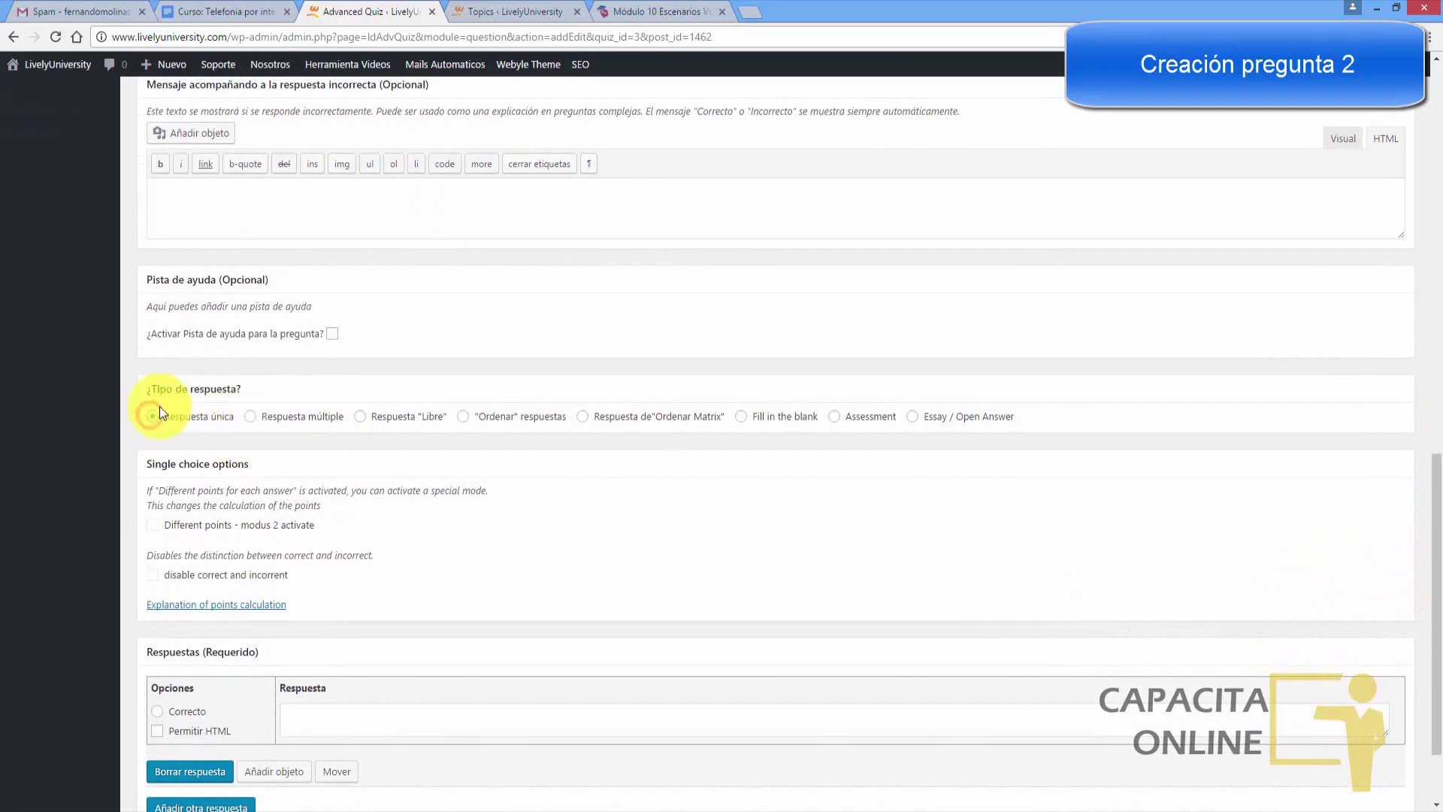
drag(1435, 466, 1439, 579)
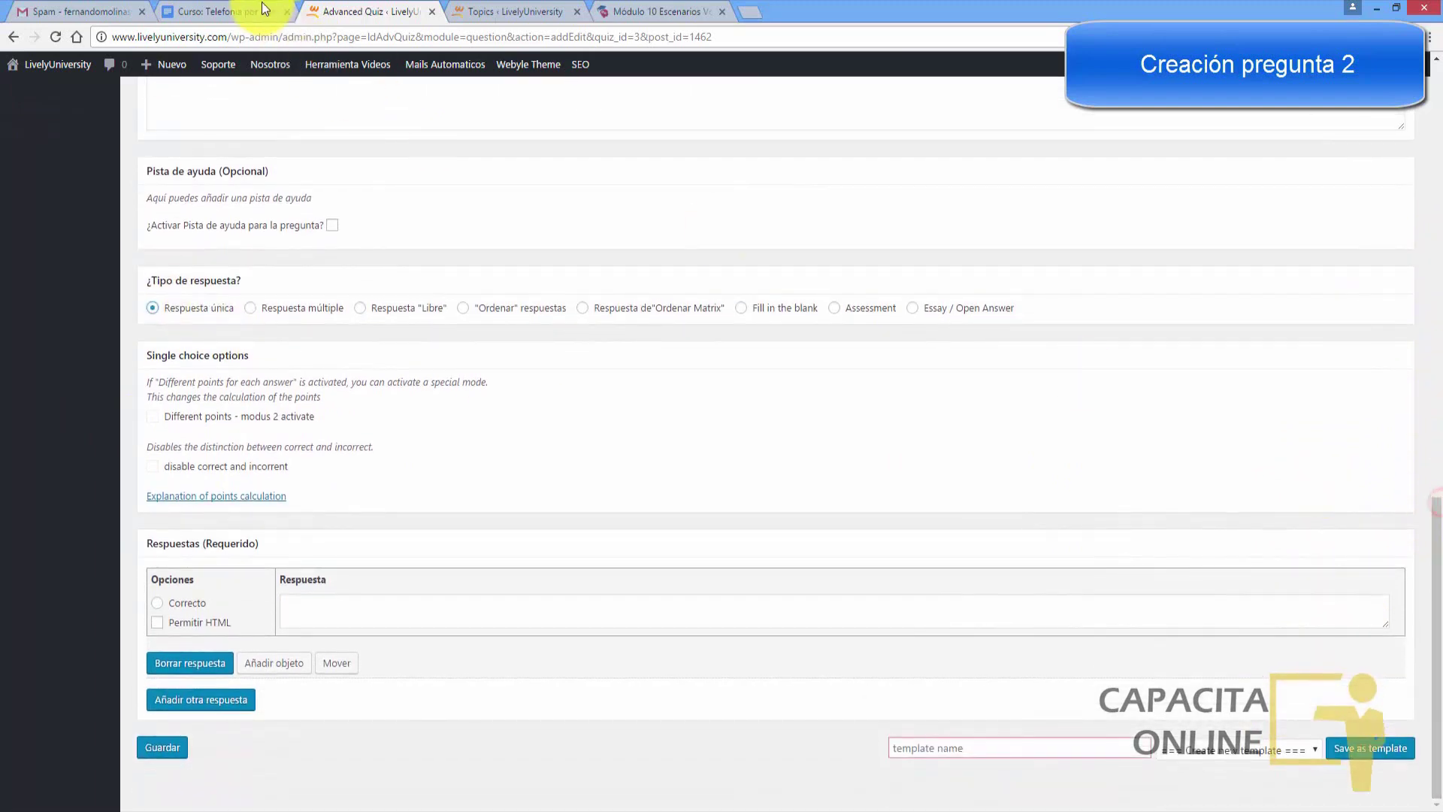
click(267, 11)
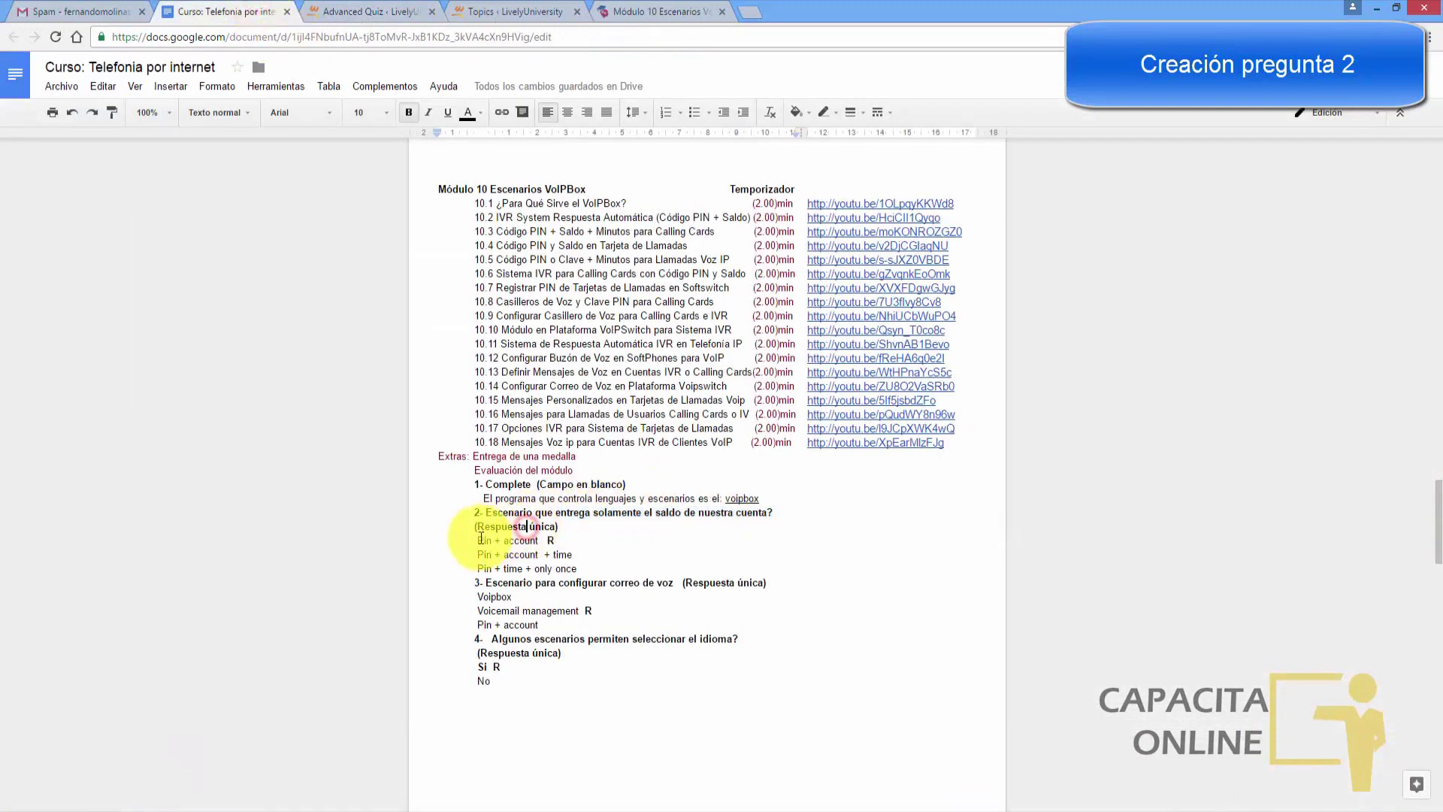
drag(474, 540, 578, 569)
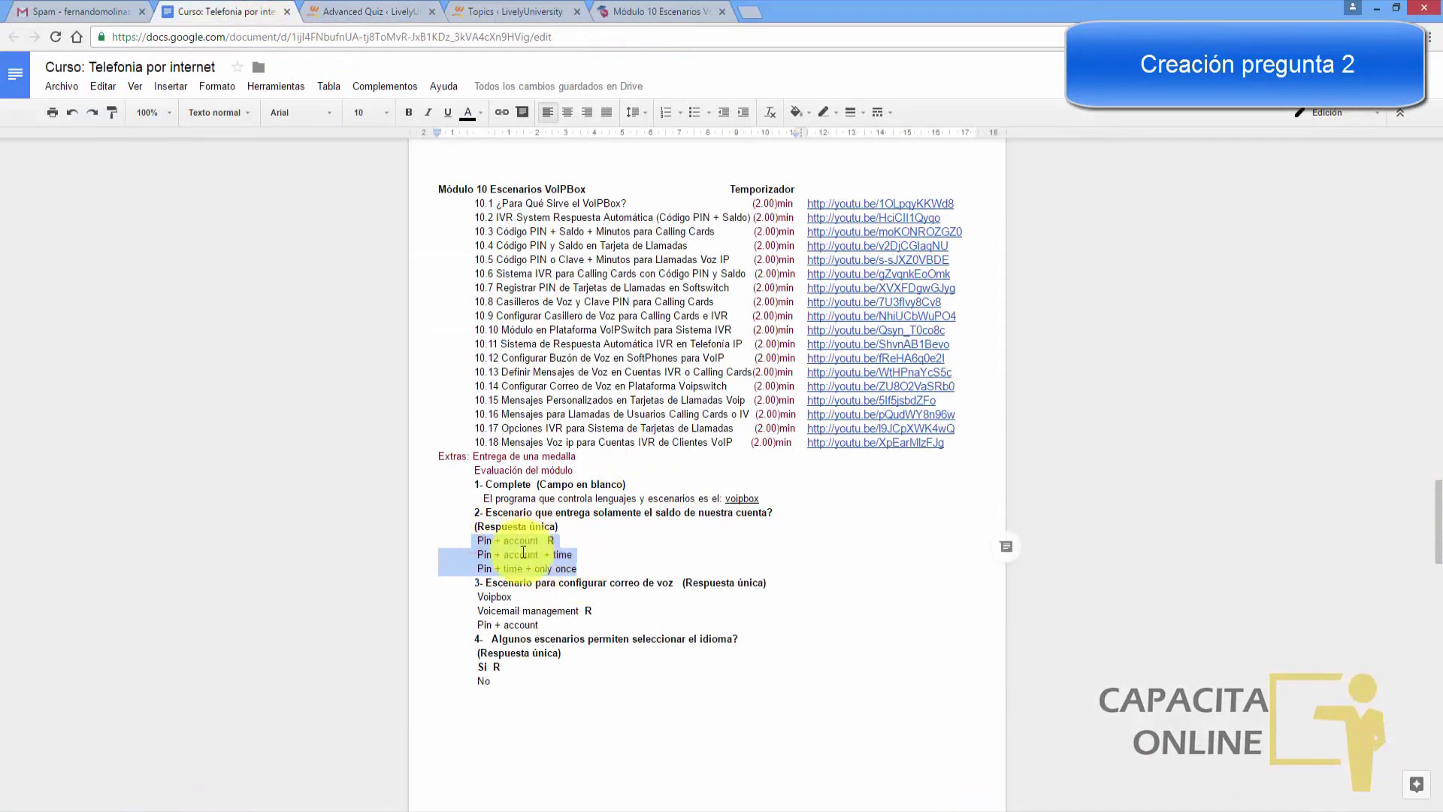
click(370, 12)
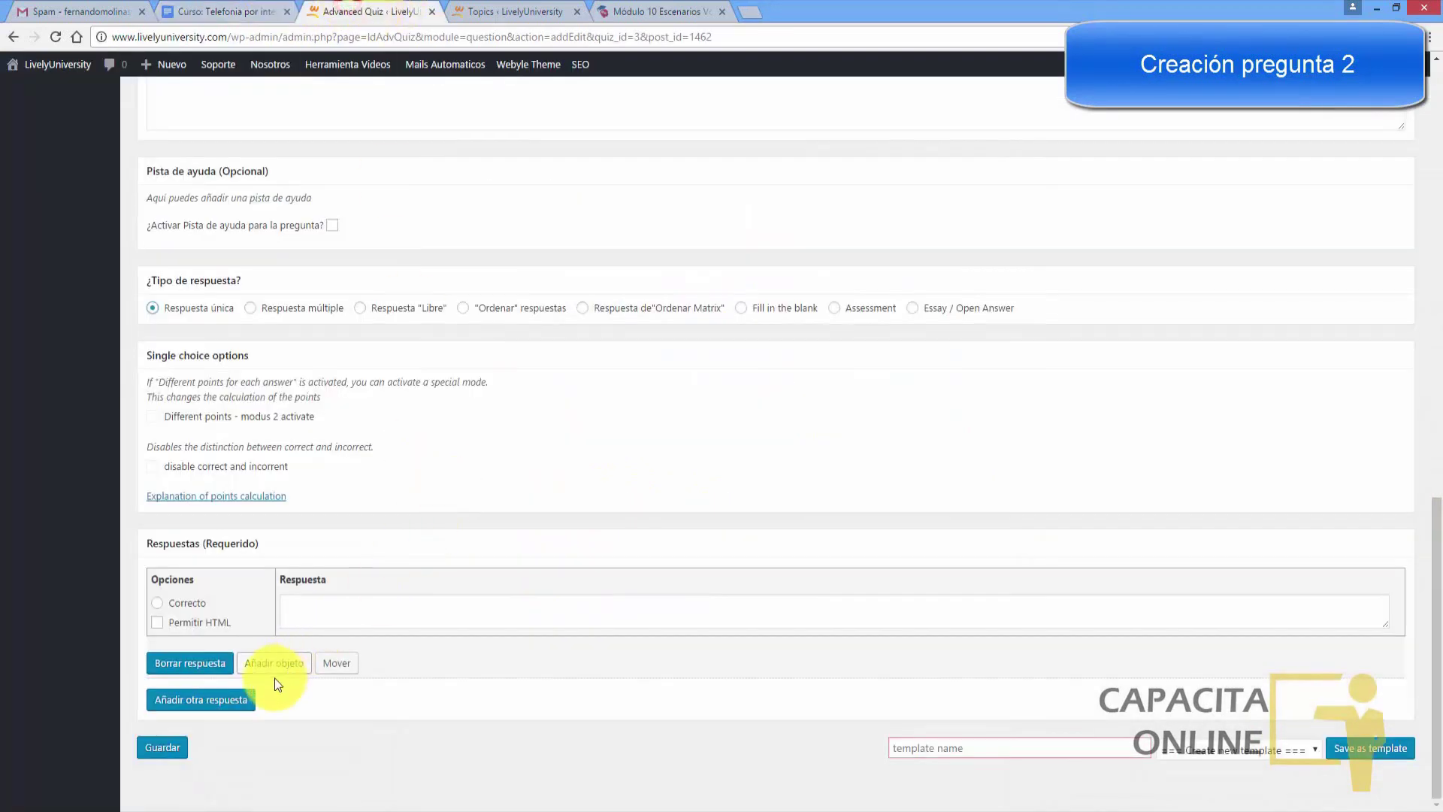
click(213, 695)
drag(1435, 483, 1435, 532)
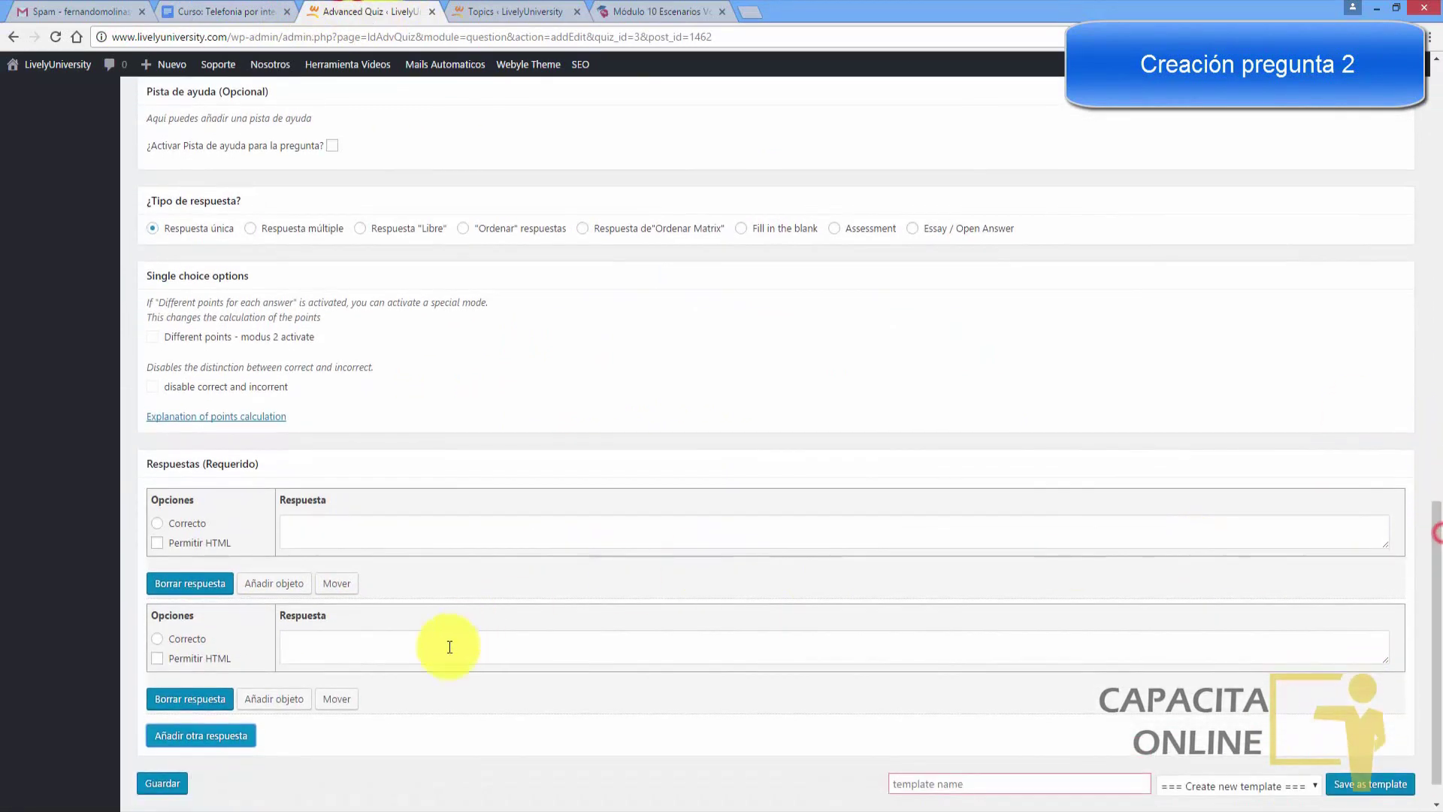
click(232, 734)
- Copy "Pin + account" from the outline into the first answer of question 2
click(343, 531)
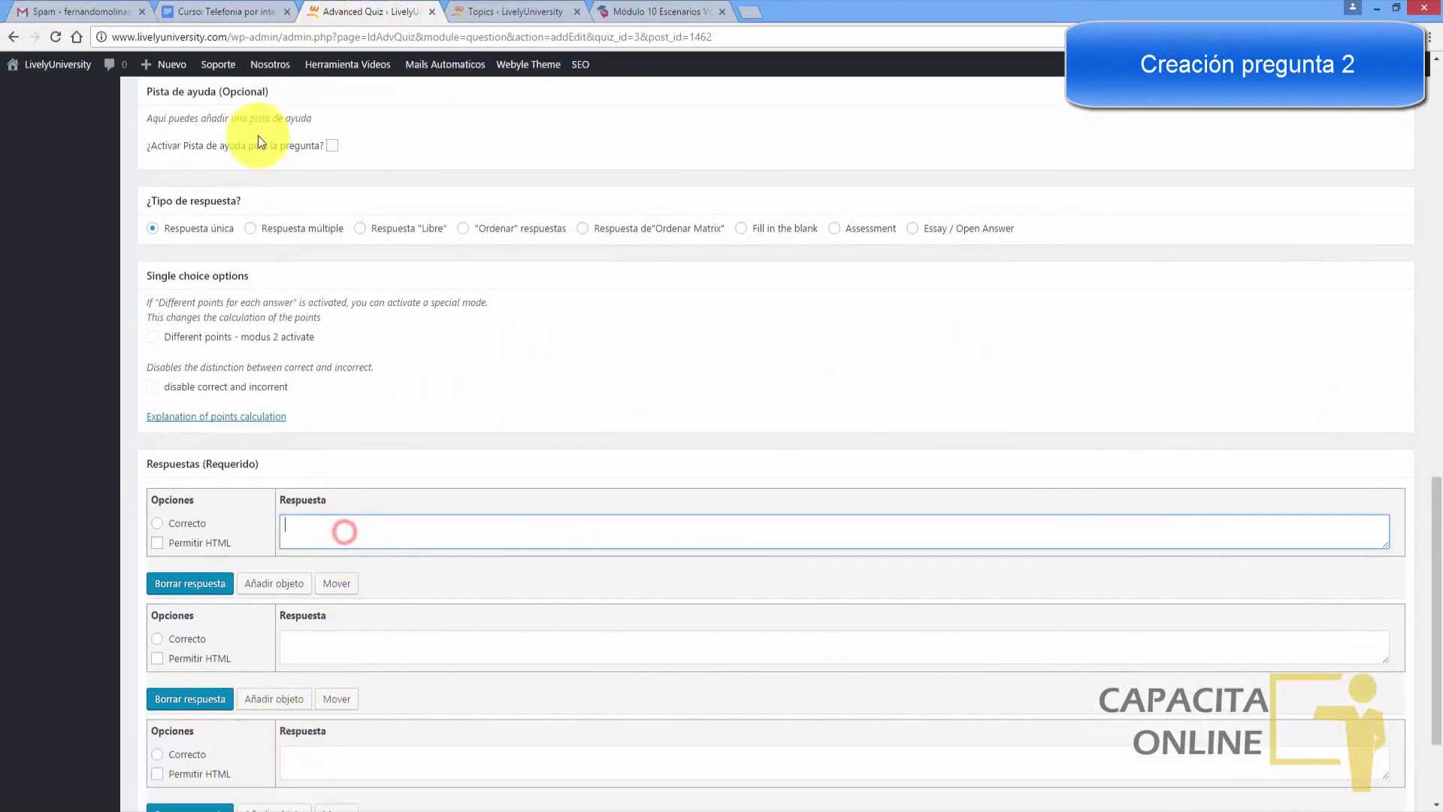
click(242, 7)
click(545, 546)
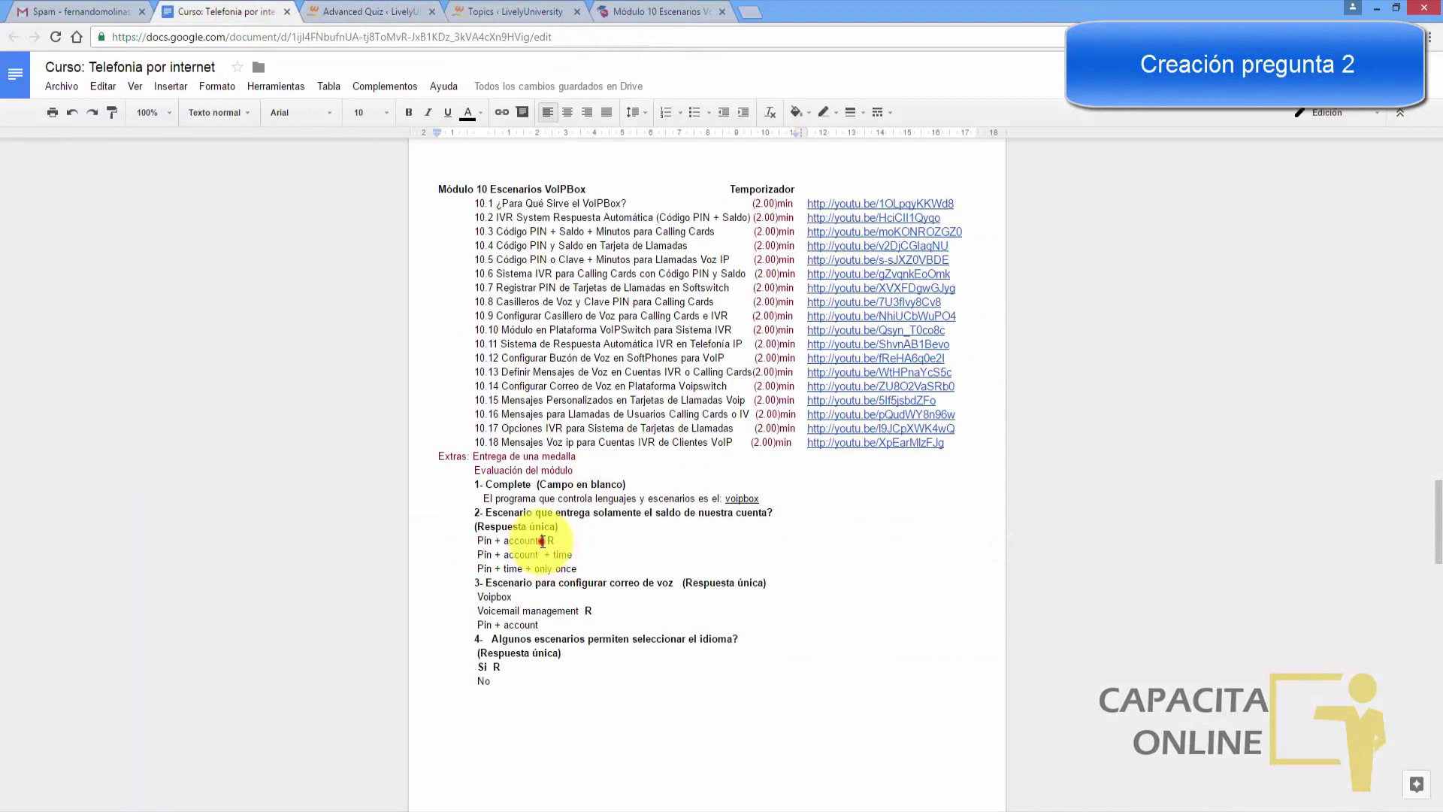
drag(542, 541, 368, 538)
key(ctrl+c)
click(376, 12)
key(ctrl+v)
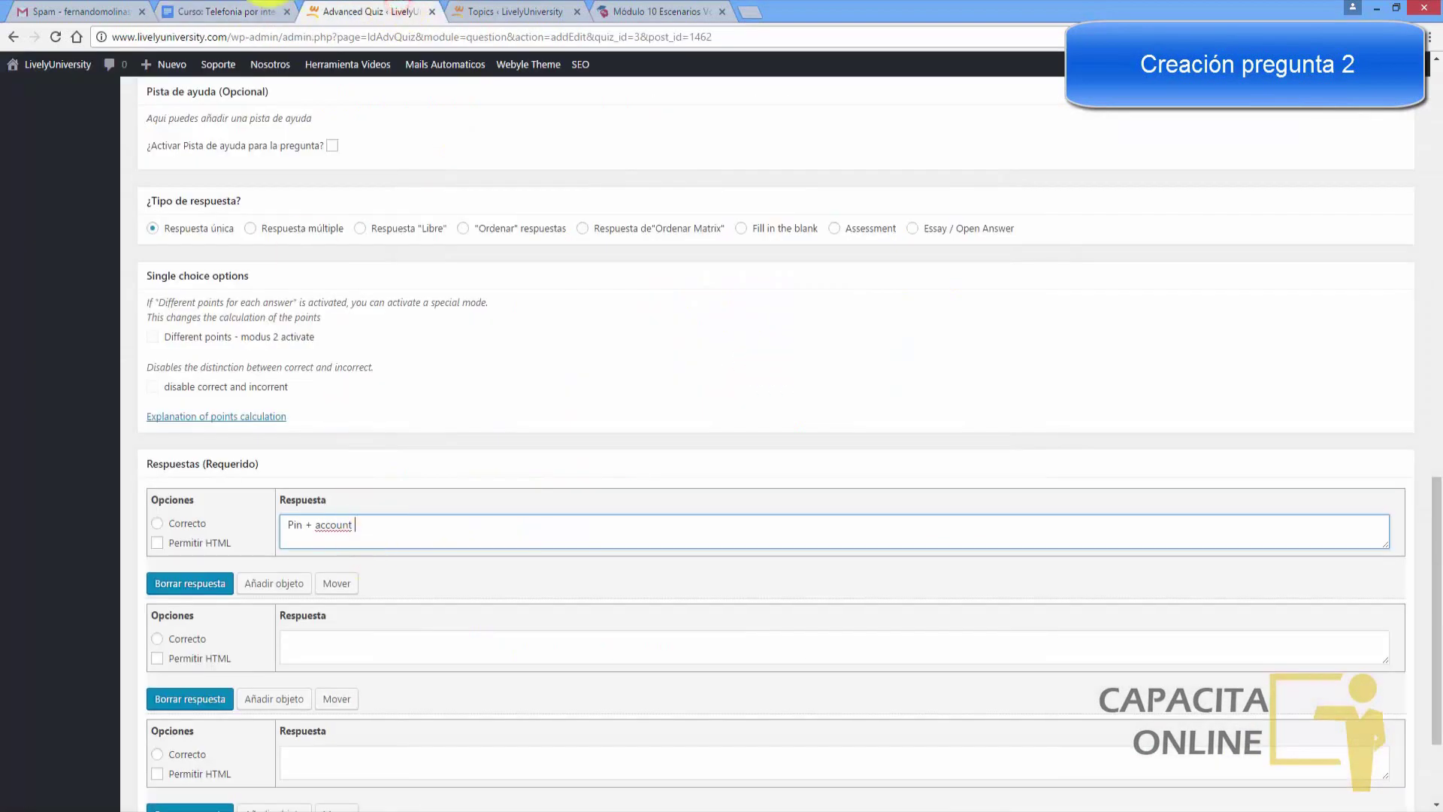
- Copy "Pin + account + time" from the outline into the second answer of question 2
click(267, 9)
drag(573, 555, 476, 554)
key(ctrl+c)
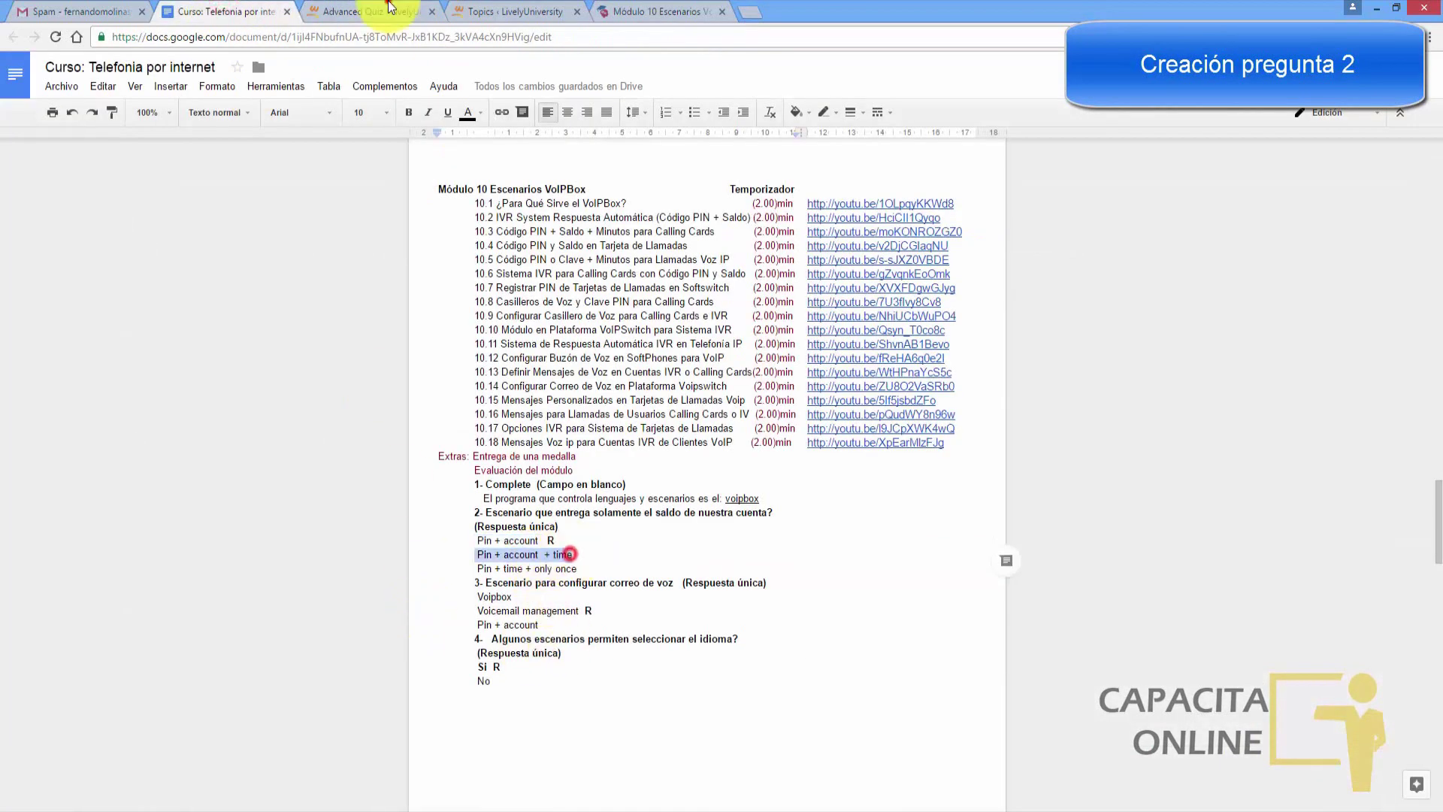
click(368, 12)
click(386, 648)
key(ctrl+v)
- Copy the "Pin + account" option listed under question 3 of the outline into the third answer of question 2
key(ctrl+shift+Tab)
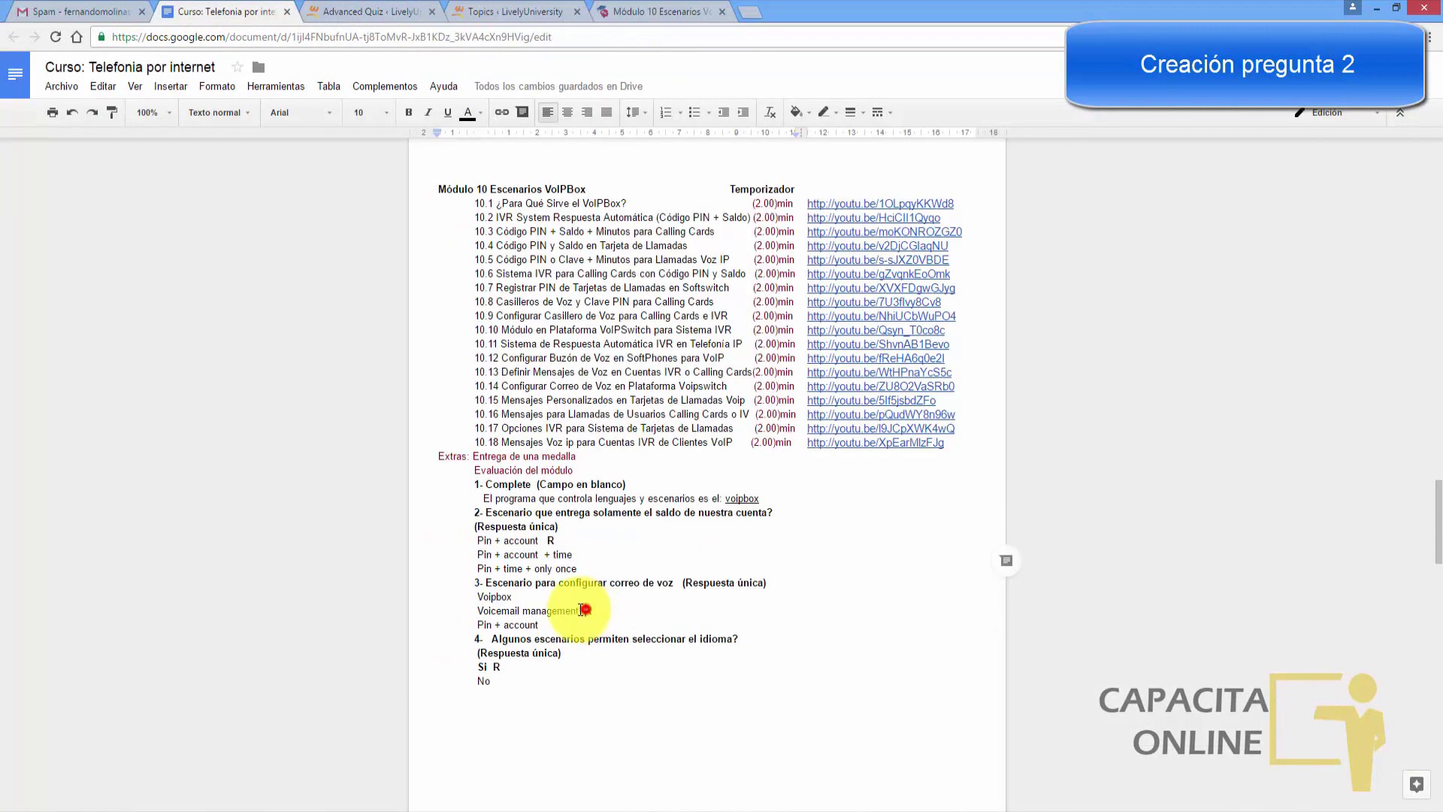
drag(542, 626, 495, 627)
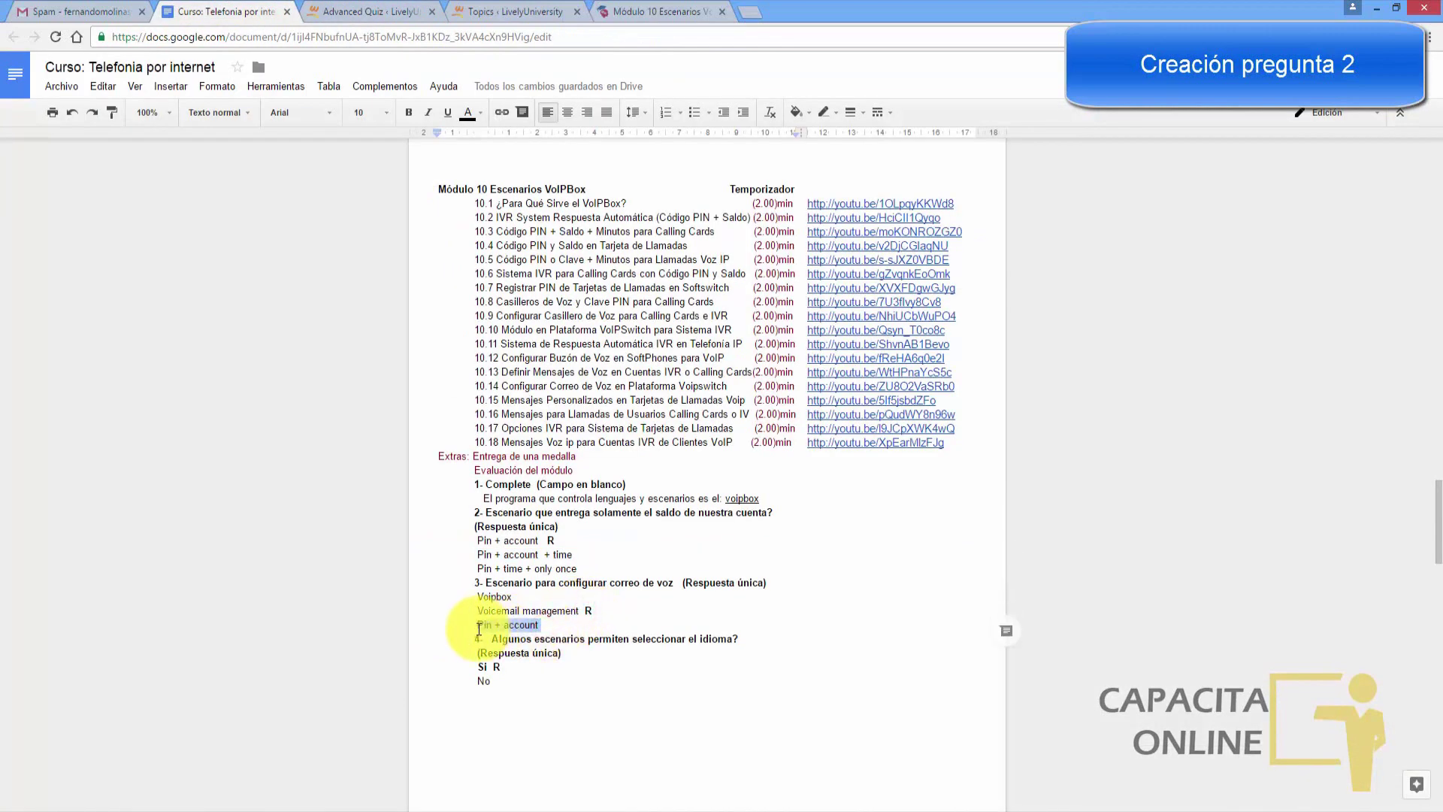
key(ctrl+c)
click(440, 11)
click(335, 759)
key(ctrl+v)
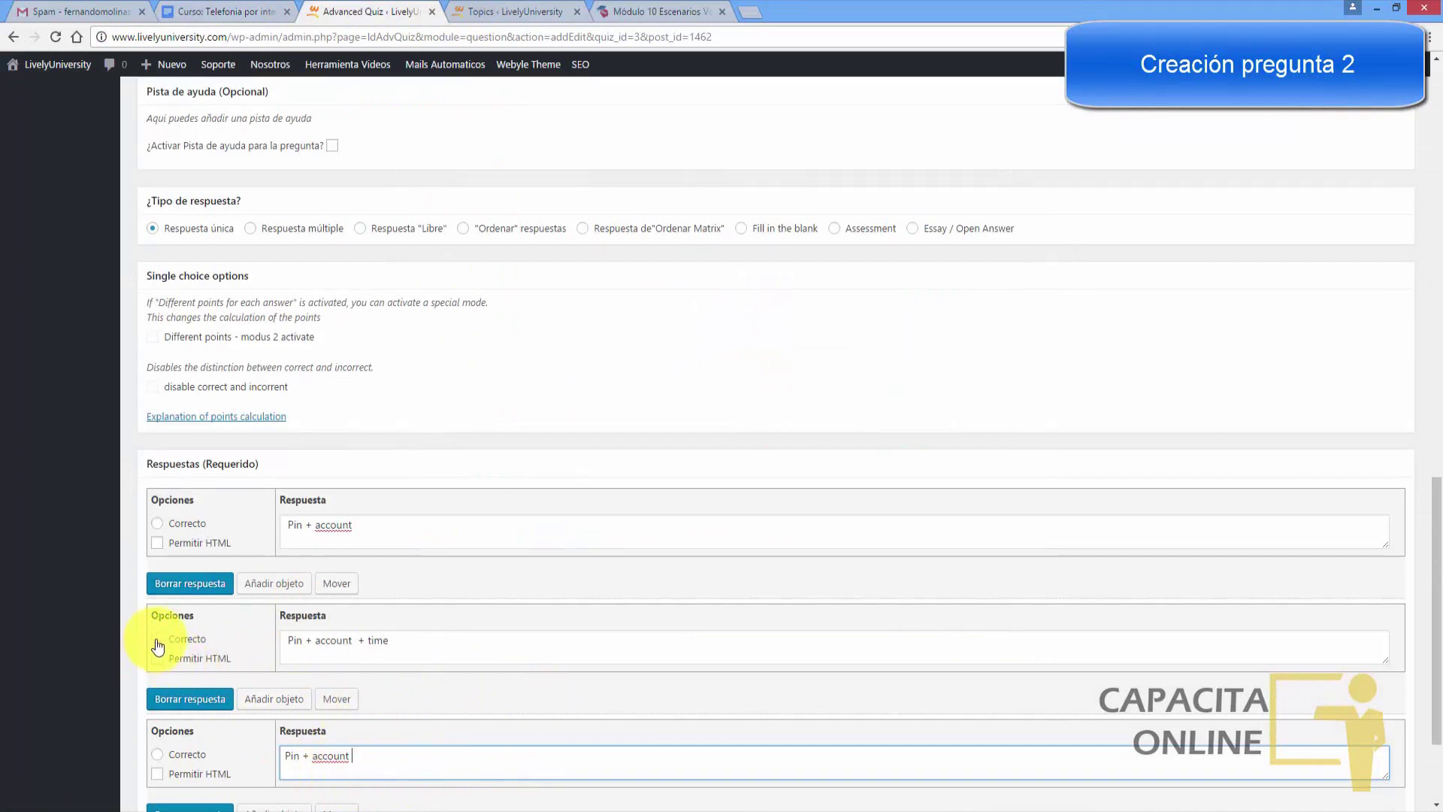
- Mark the first answer, "Pin + account", as correct, save question 2 and return to the questions overview
click(157, 524)
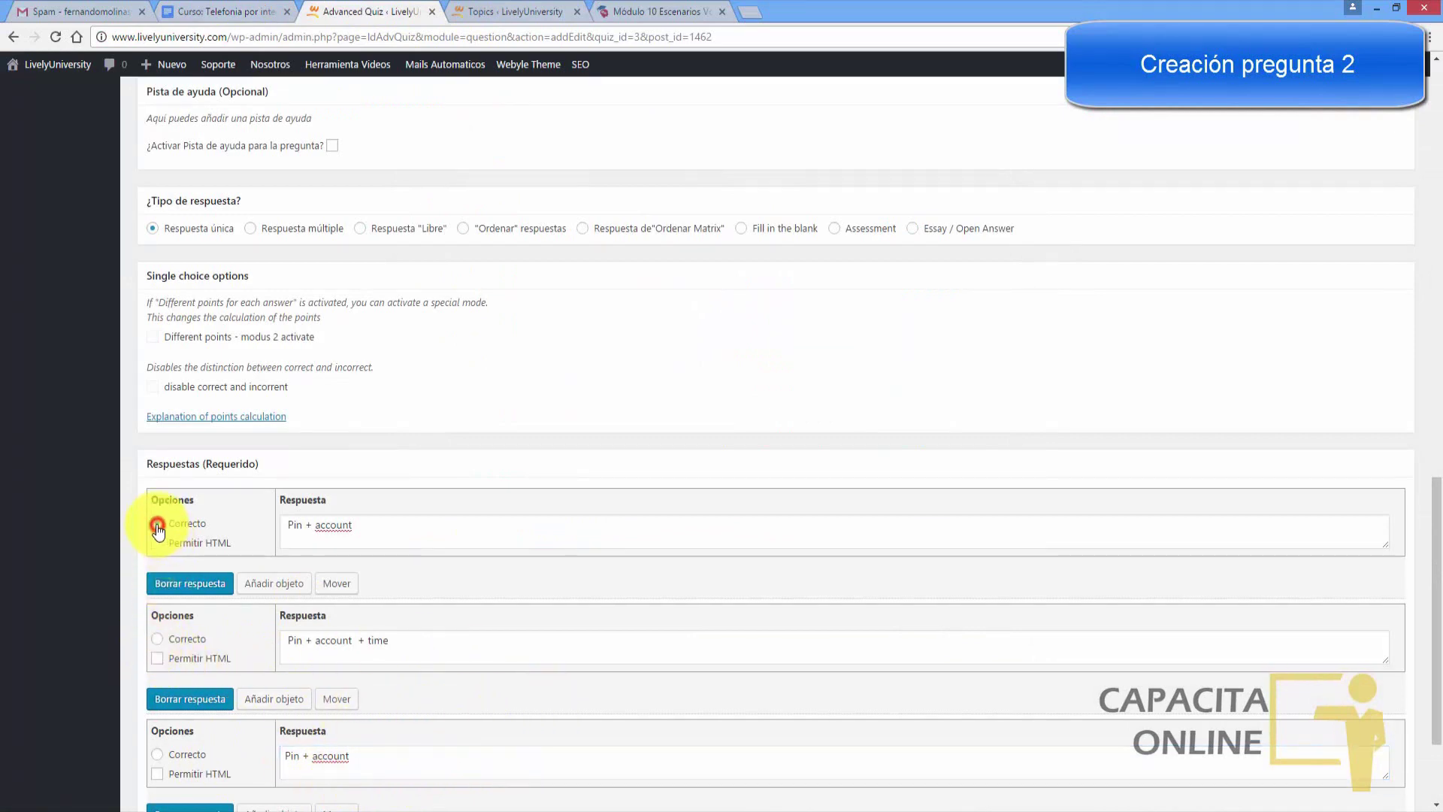
scroll(1436, 665, down, 2)
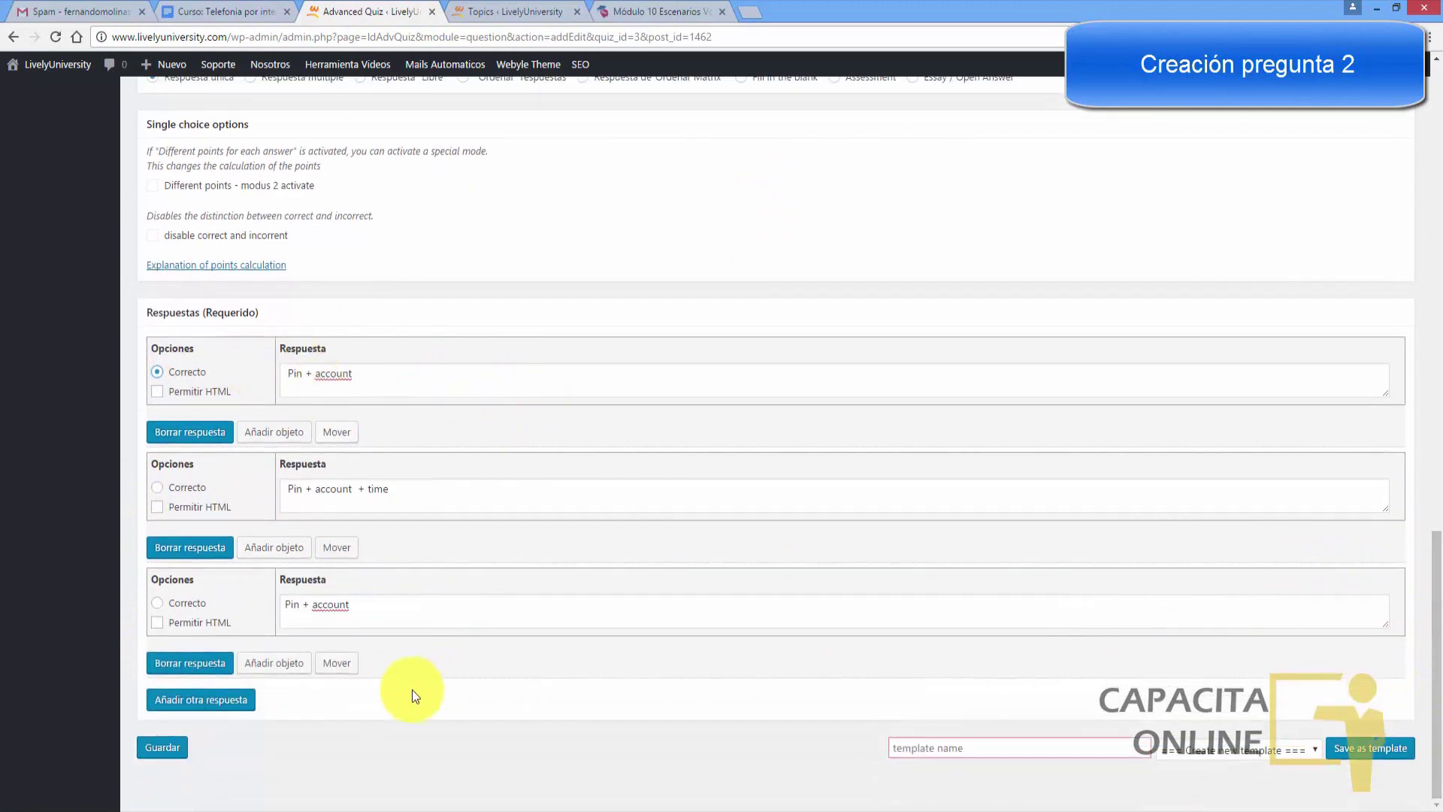
click(165, 747)
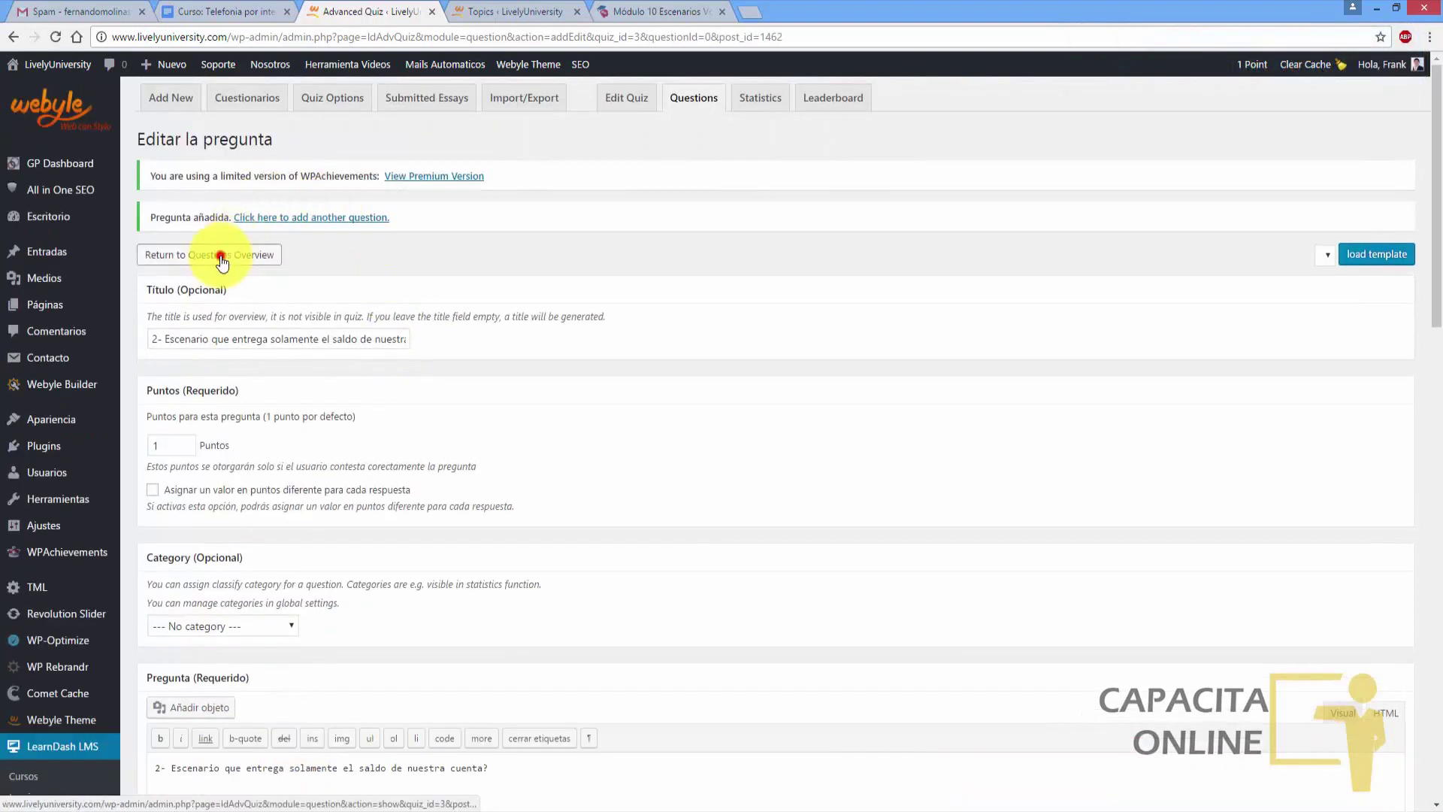
click(220, 255)
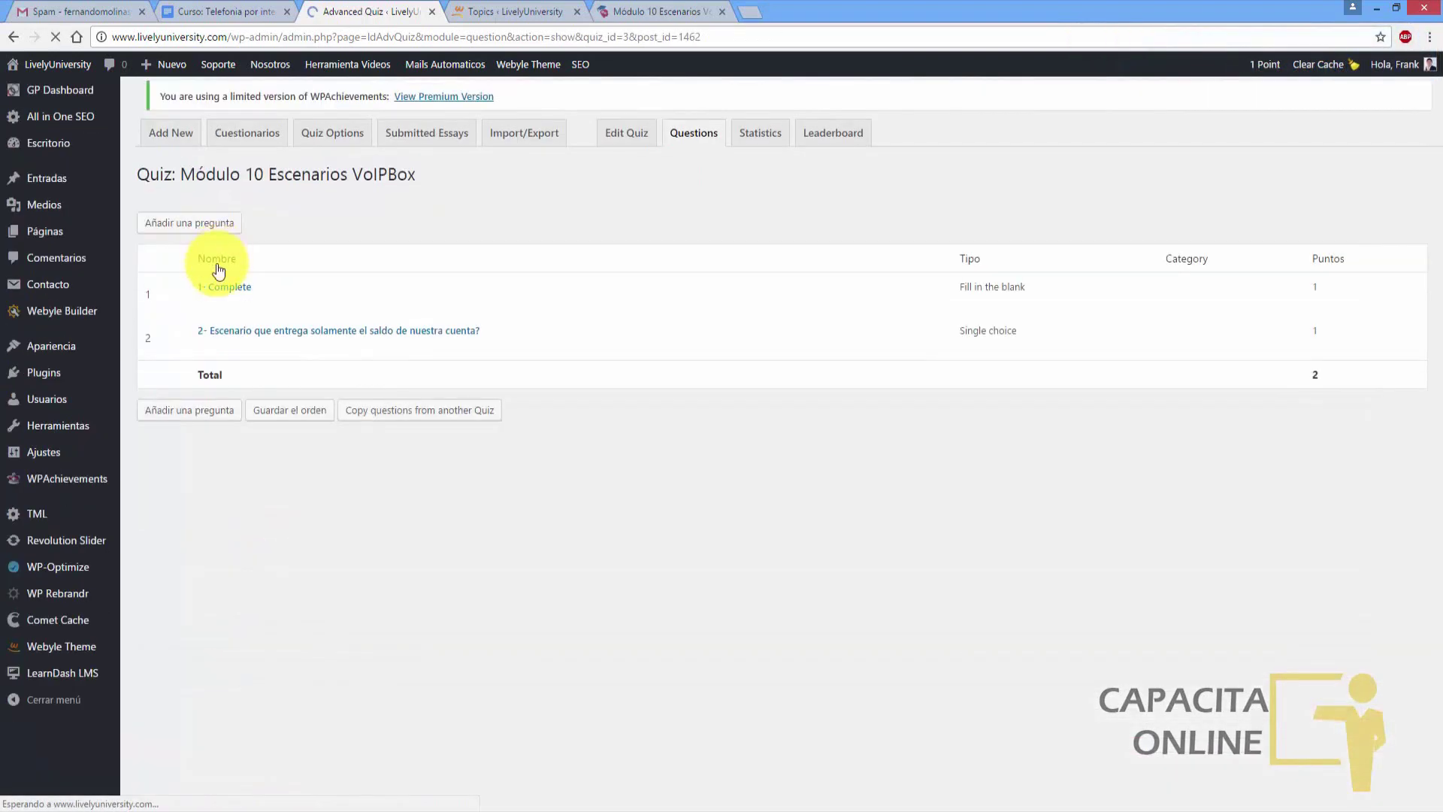
- Add a question titled "3- Escenario para configurar correo de voz", copied from the outline, and enter the same text with a question mark as its question
click(191, 235)
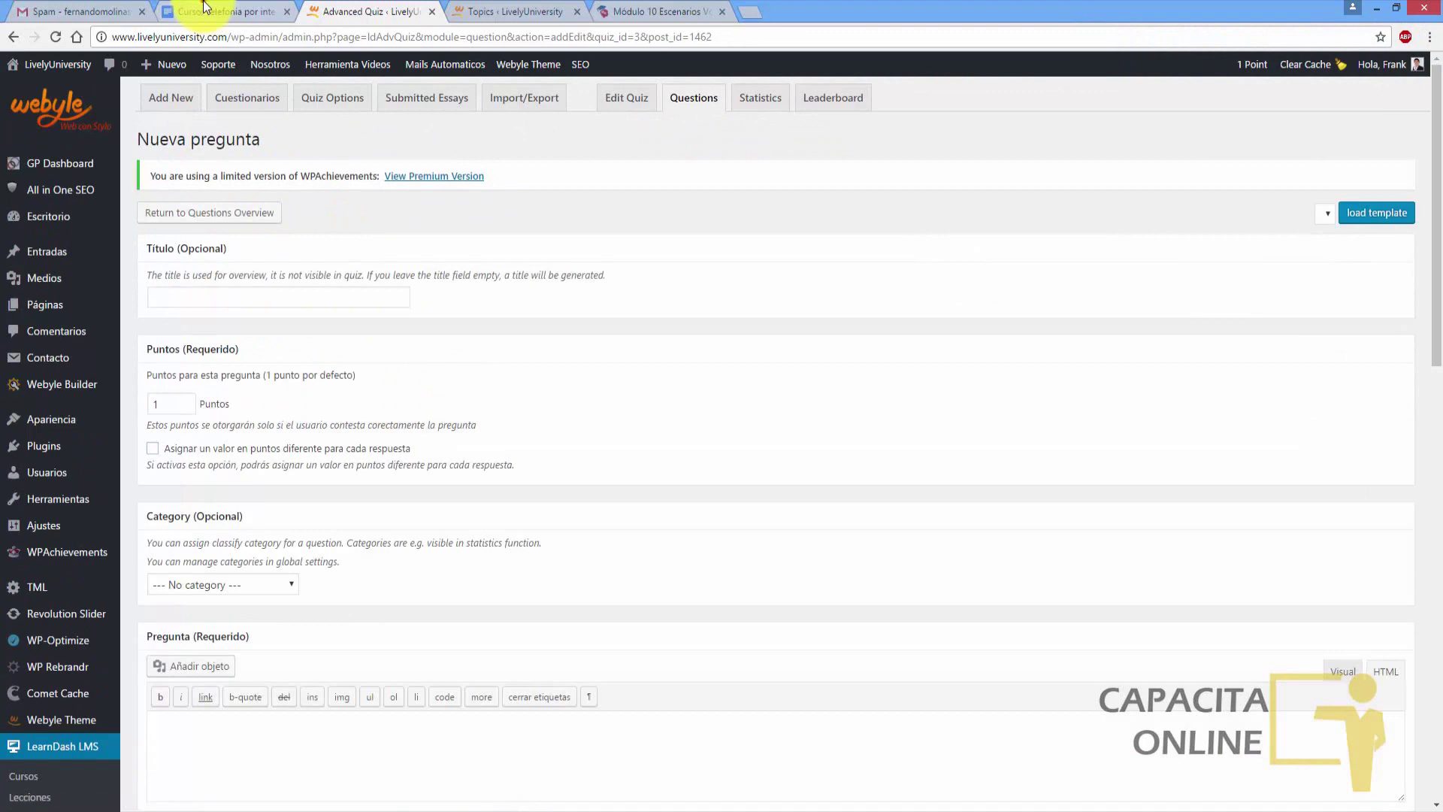
click(225, 11)
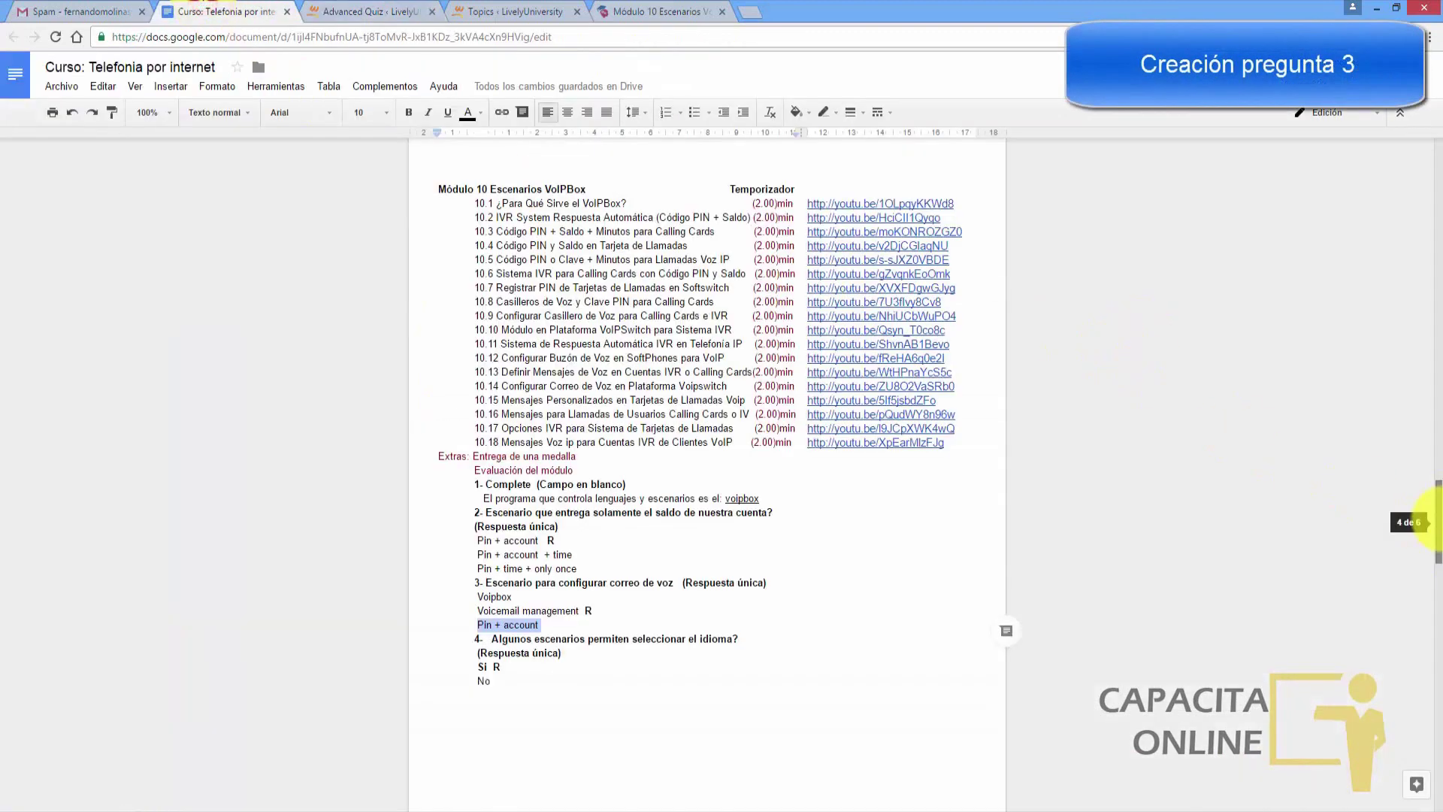
scroll(1426, 522, down, 3)
click(598, 547)
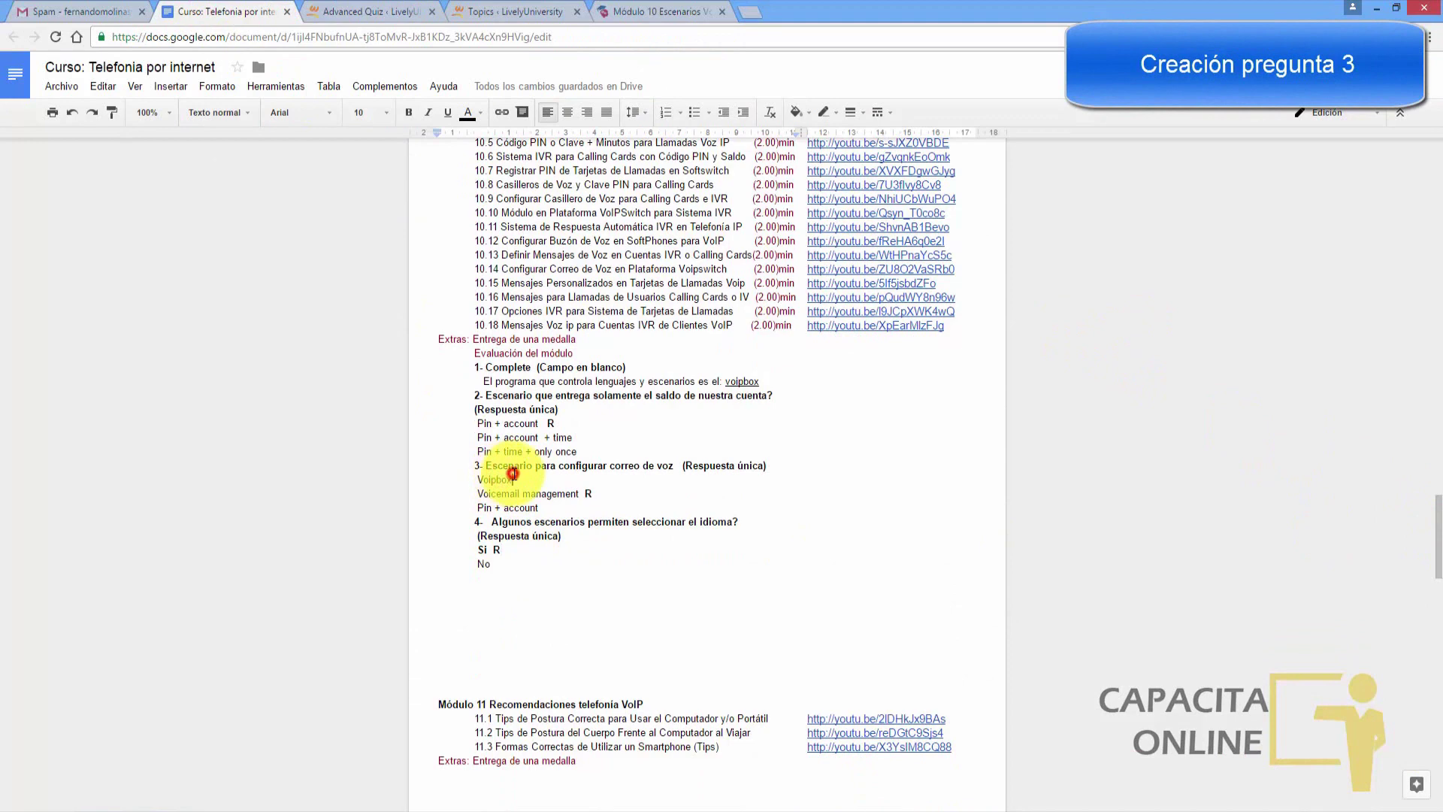
drag(475, 466, 677, 471)
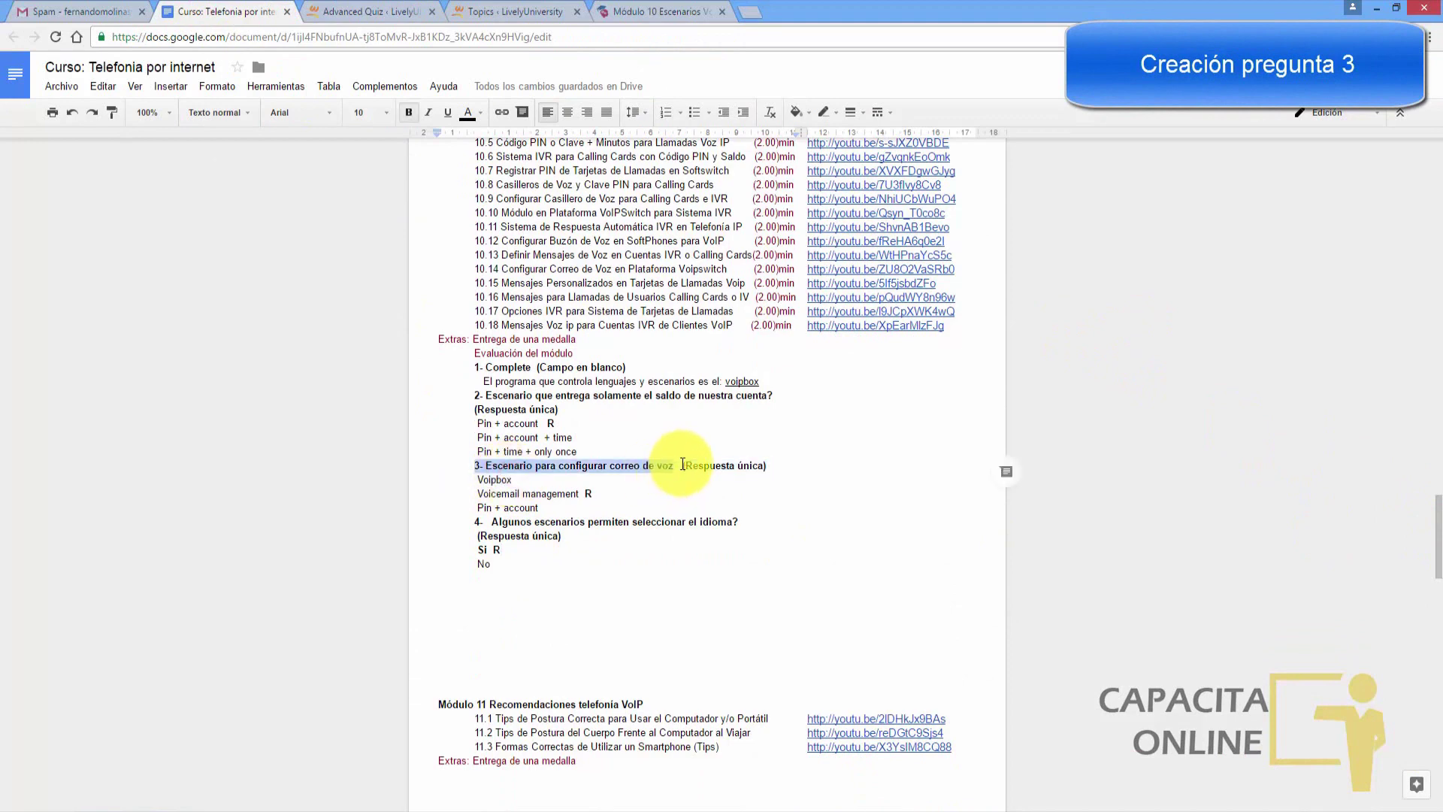
click(384, 9)
key(ctrl+v)
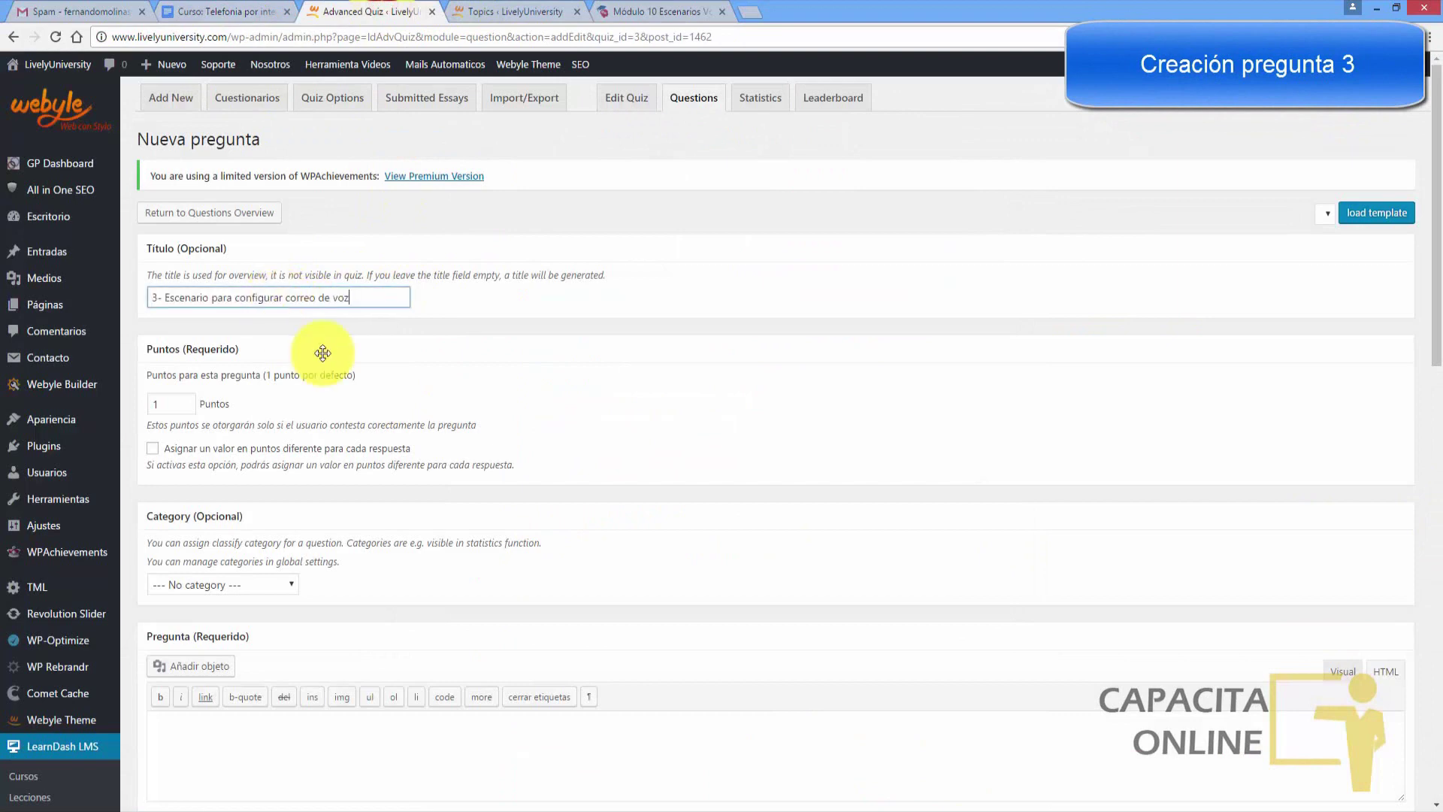
drag(1435, 292, 1433, 421)
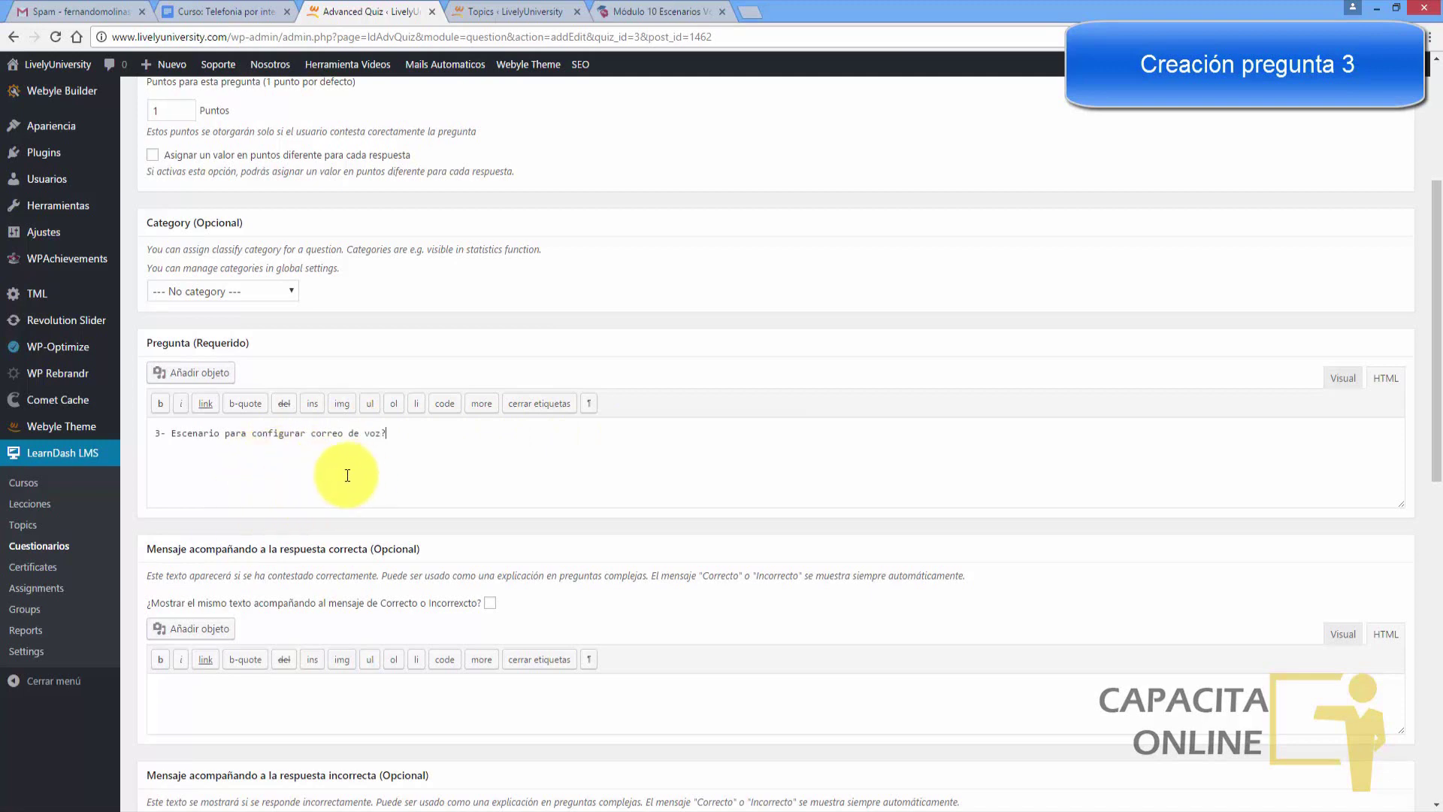
- Keep question 3 as a single-answer question (Respuesta única) and add two more answer fields
drag(1435, 418, 1439, 672)
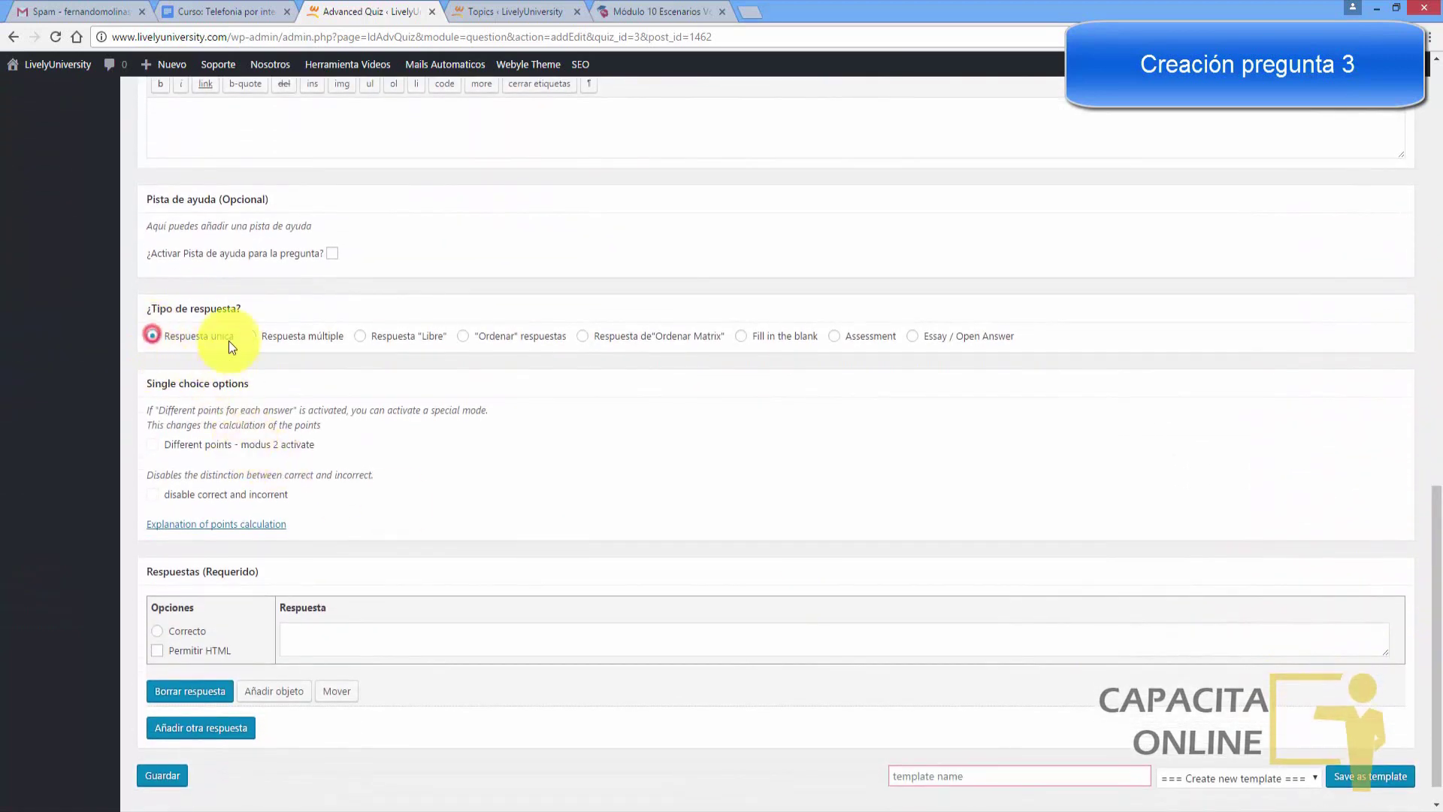
scroll(1421, 631, down, 1)
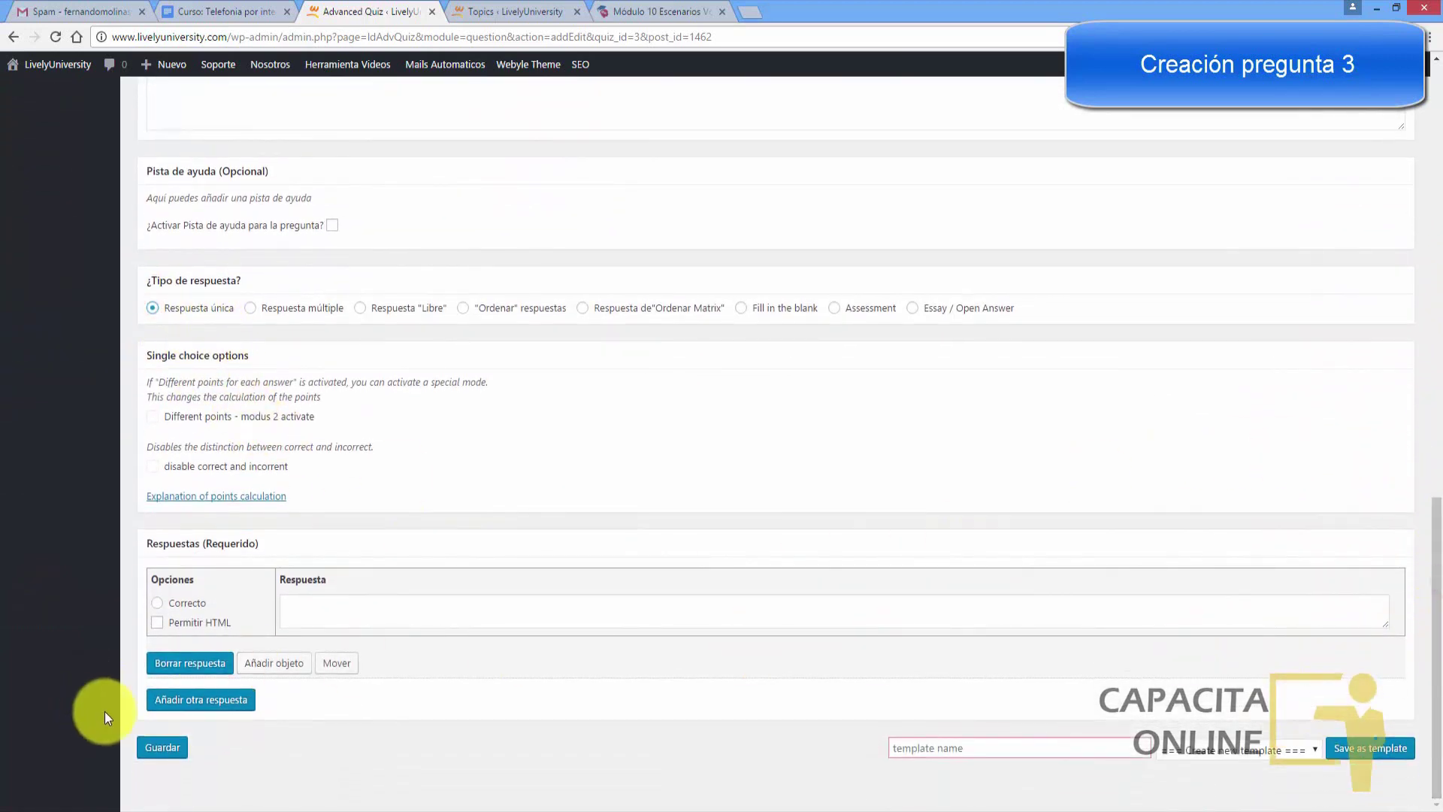
click(199, 701)
scroll(248, 669, down, 2)
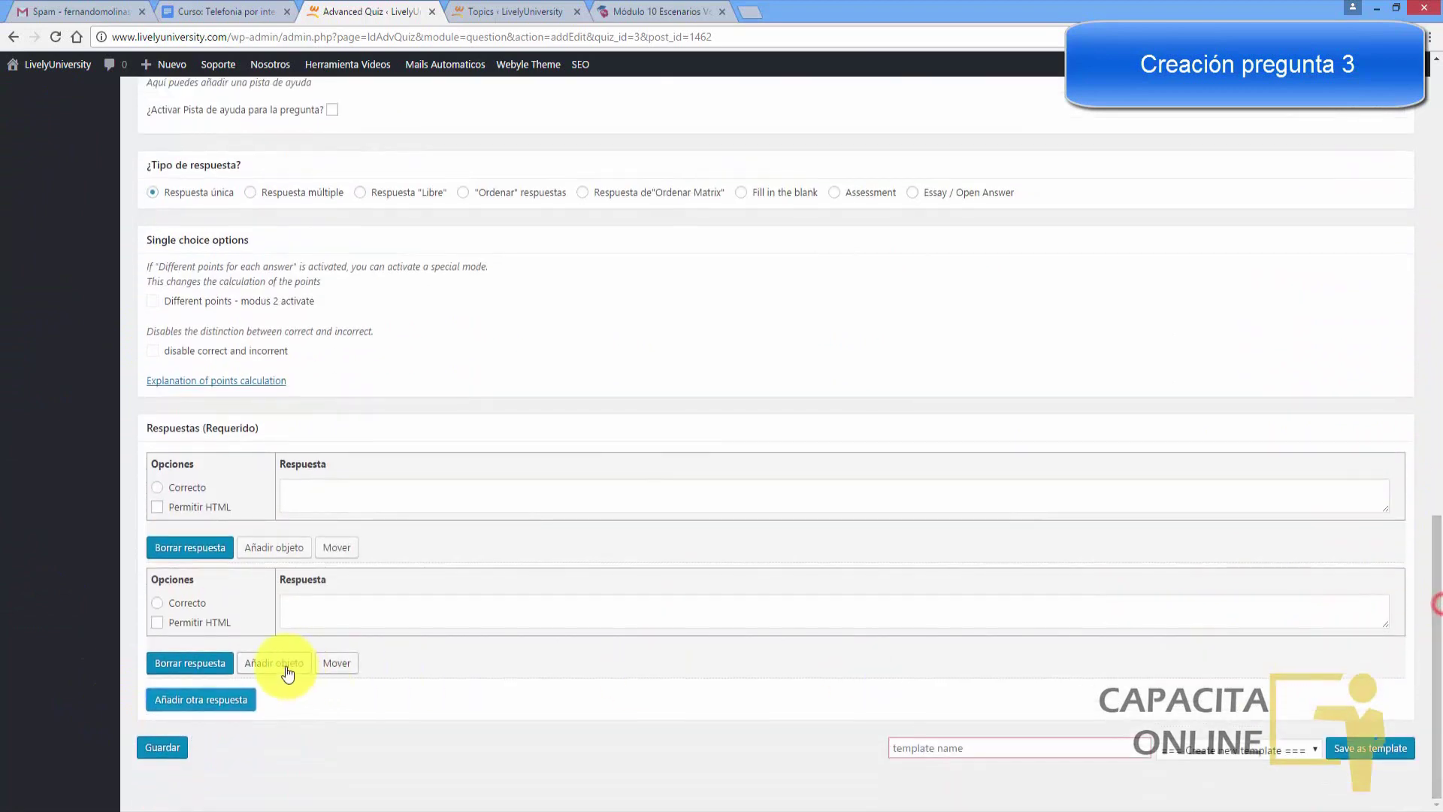
click(218, 699)
- Copy "Voipbox" from the outline into the first answer of question 3
click(226, 12)
click(517, 482)
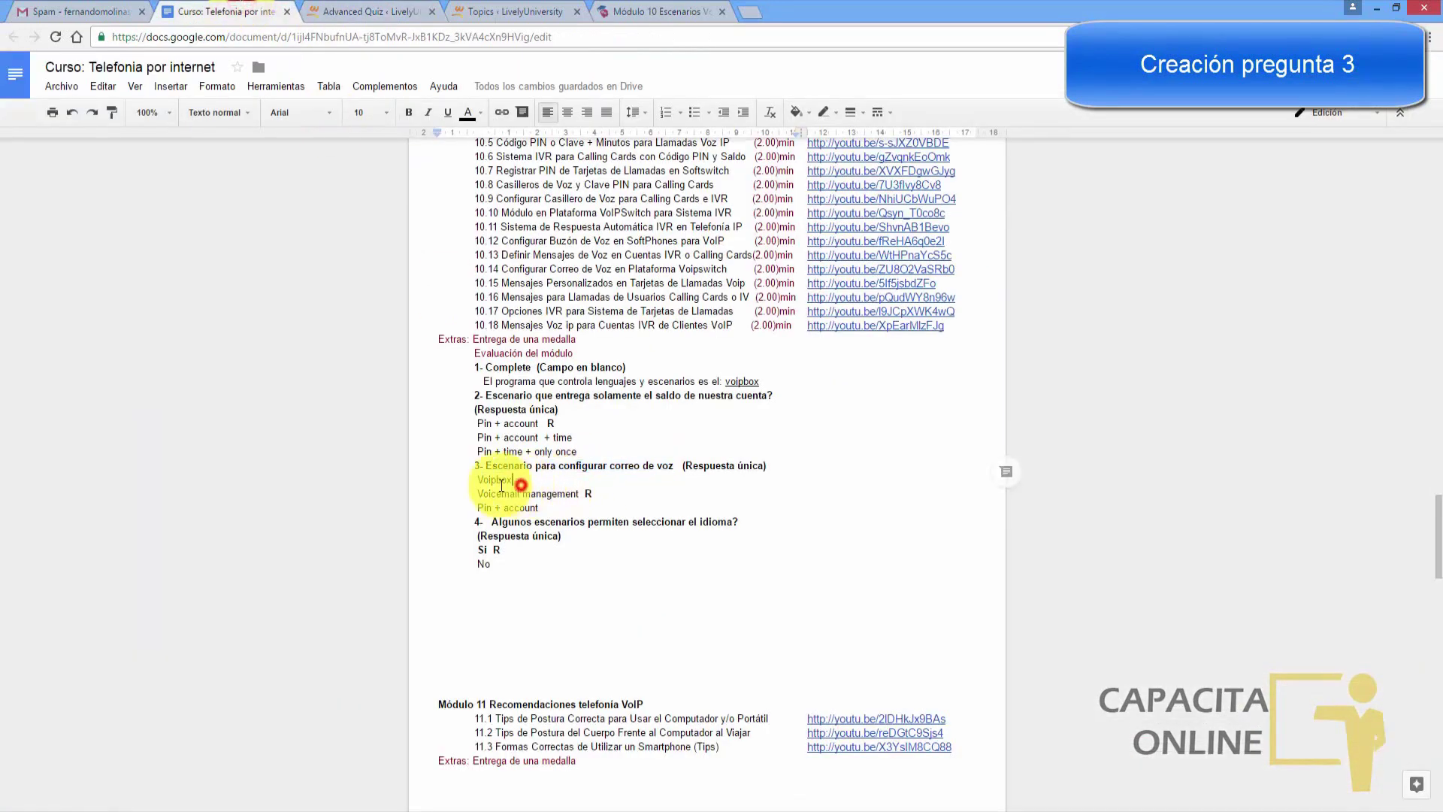
drag(480, 481, 523, 481)
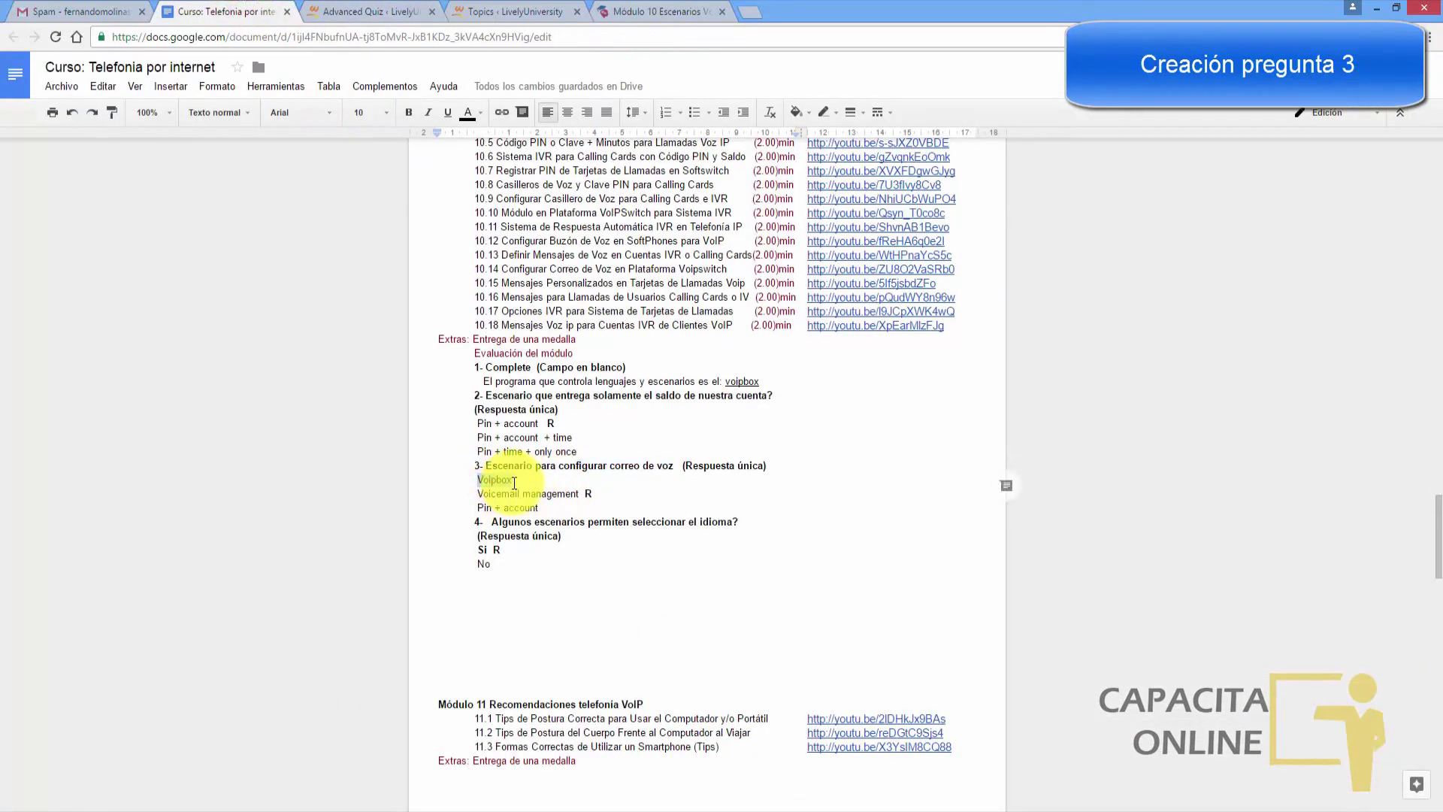
click(361, 11)
click(376, 503)
key(ctrl+shift+Tab)
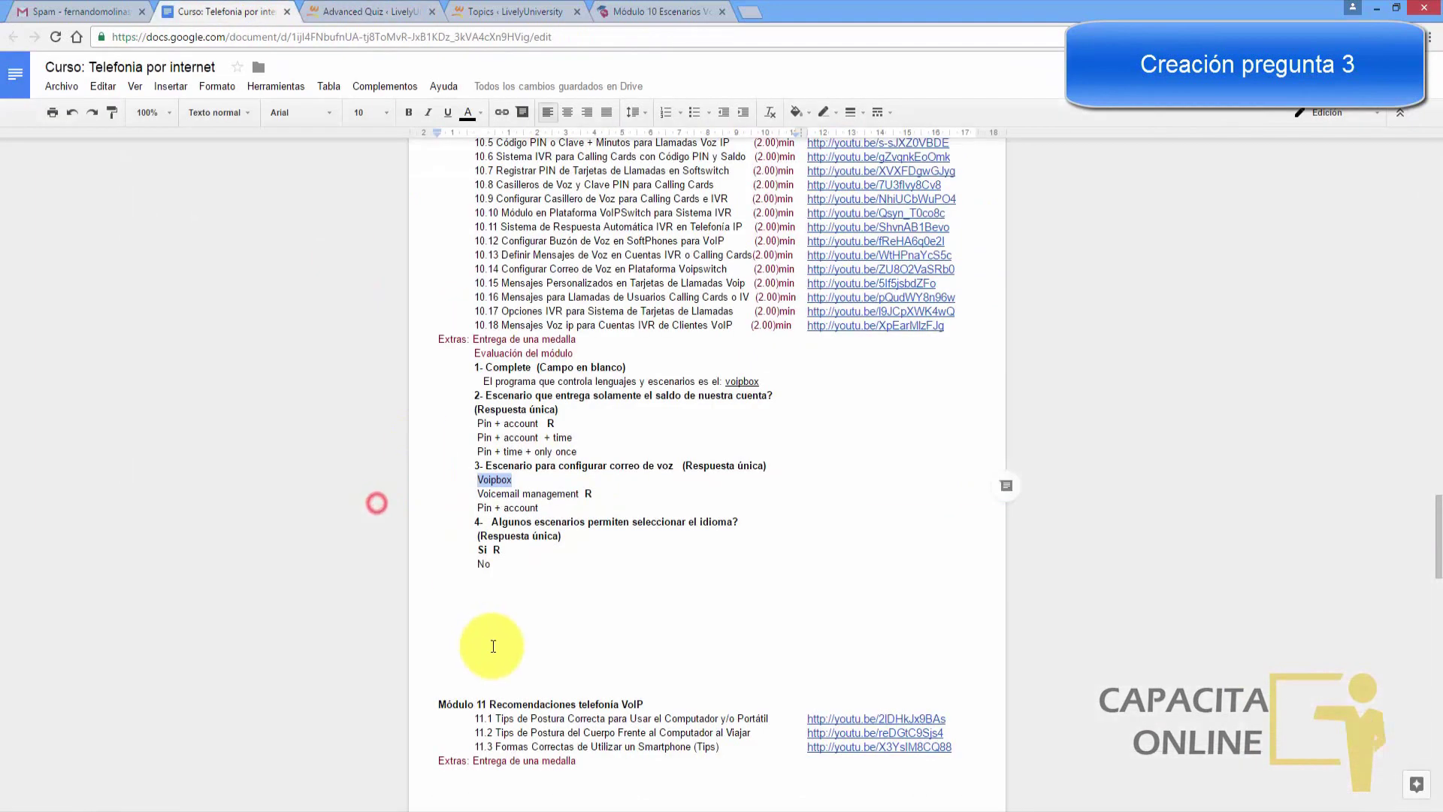
key(ctrl+Tab)
- Fill the second answer of question 3 with "Voicemail management" and the third with "Pin + account" from the outline
click(340, 620)
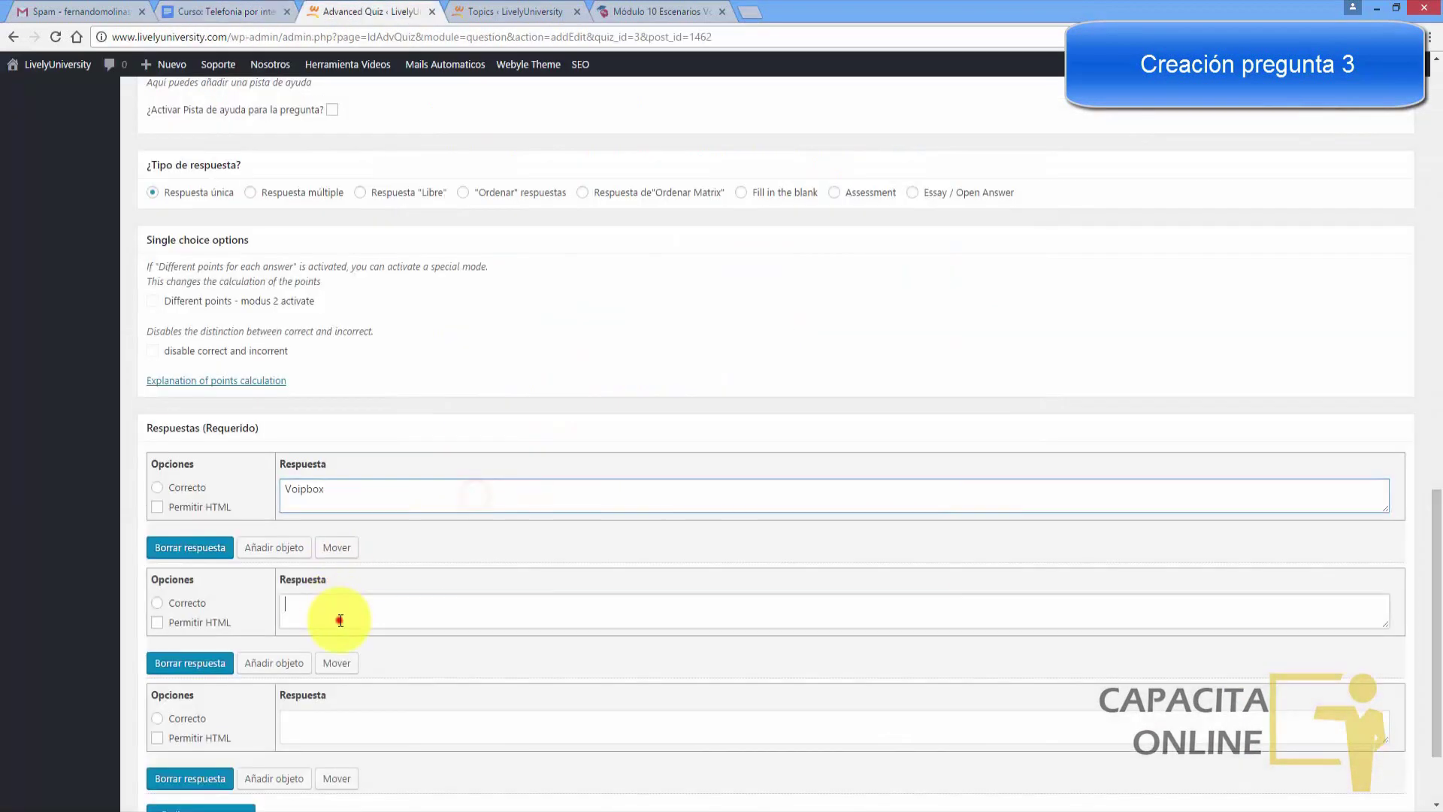
text(Voicemail management)
click(218, 12)
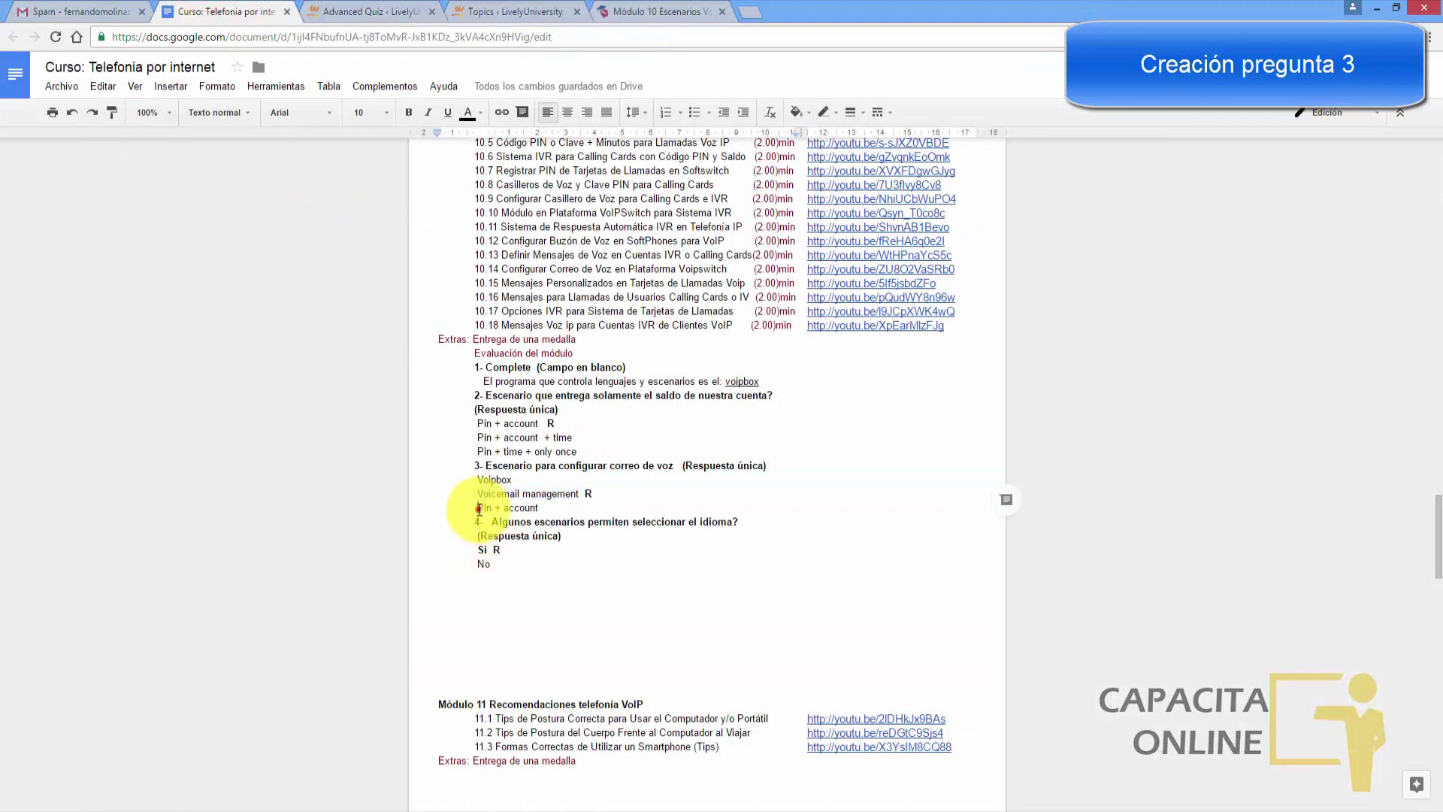
drag(478, 508, 547, 509)
key(ctrl+c)
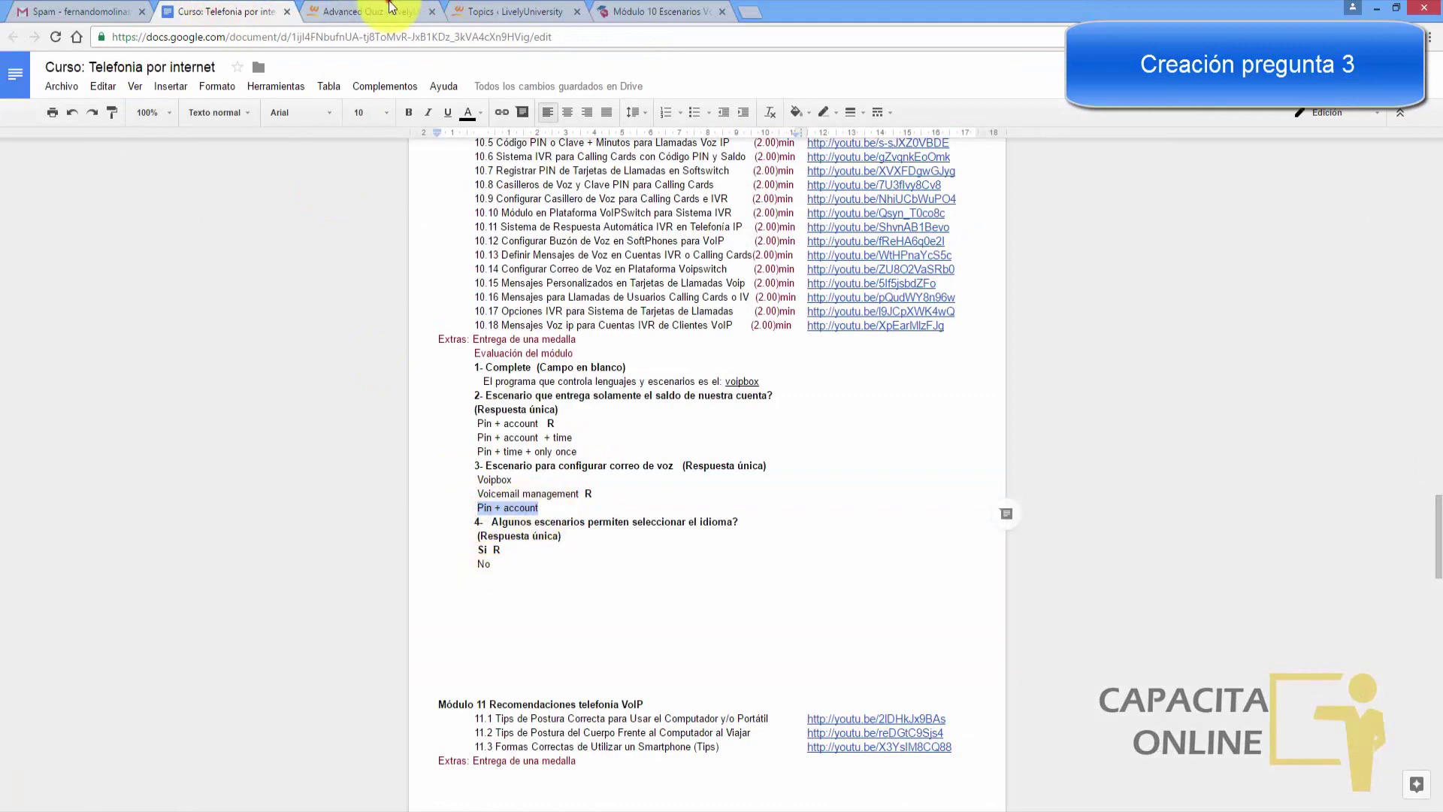
click(375, 11)
key(ctrl+v)
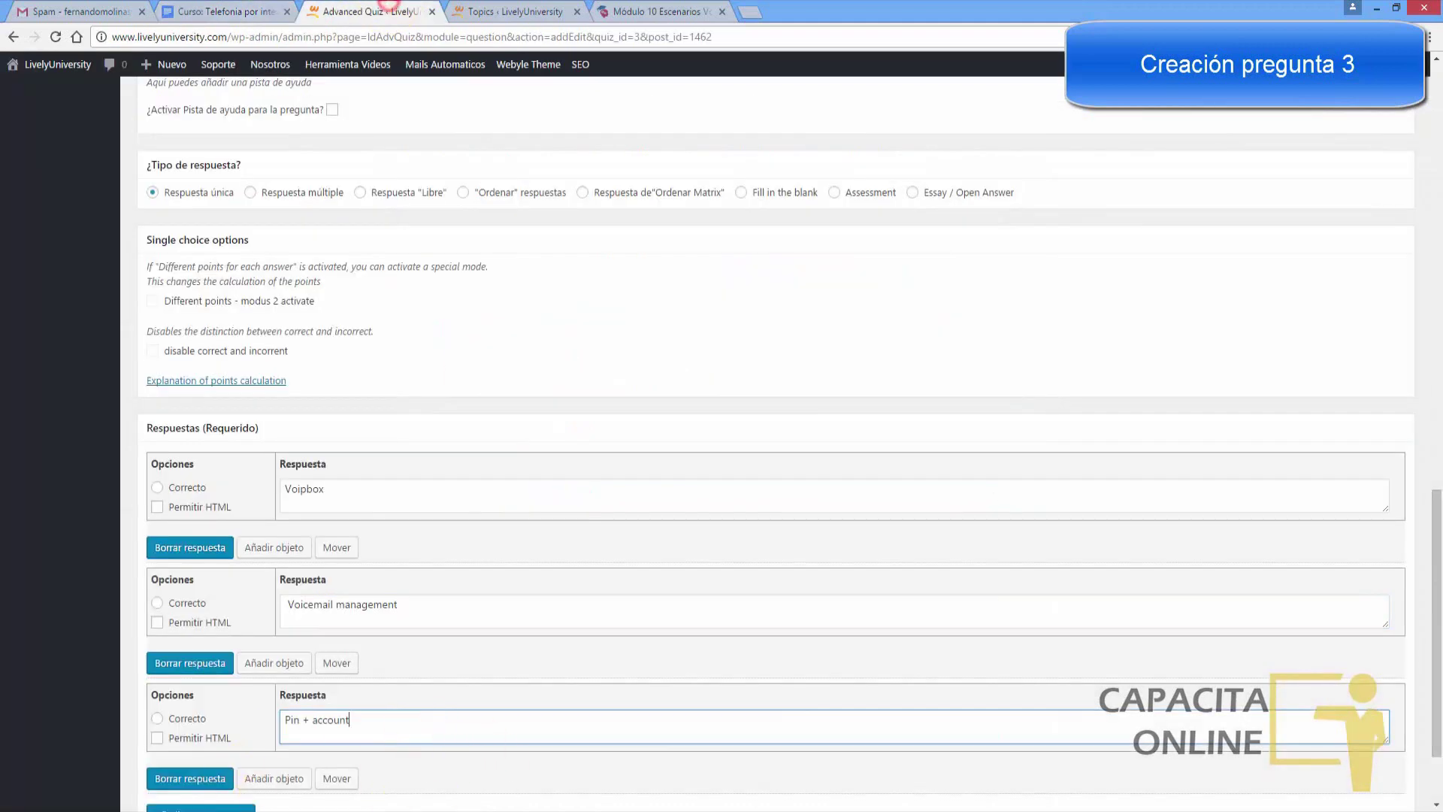
- Mark "Voicemail management" as the correct answer, save question 3 and return to the questions overview
click(157, 604)
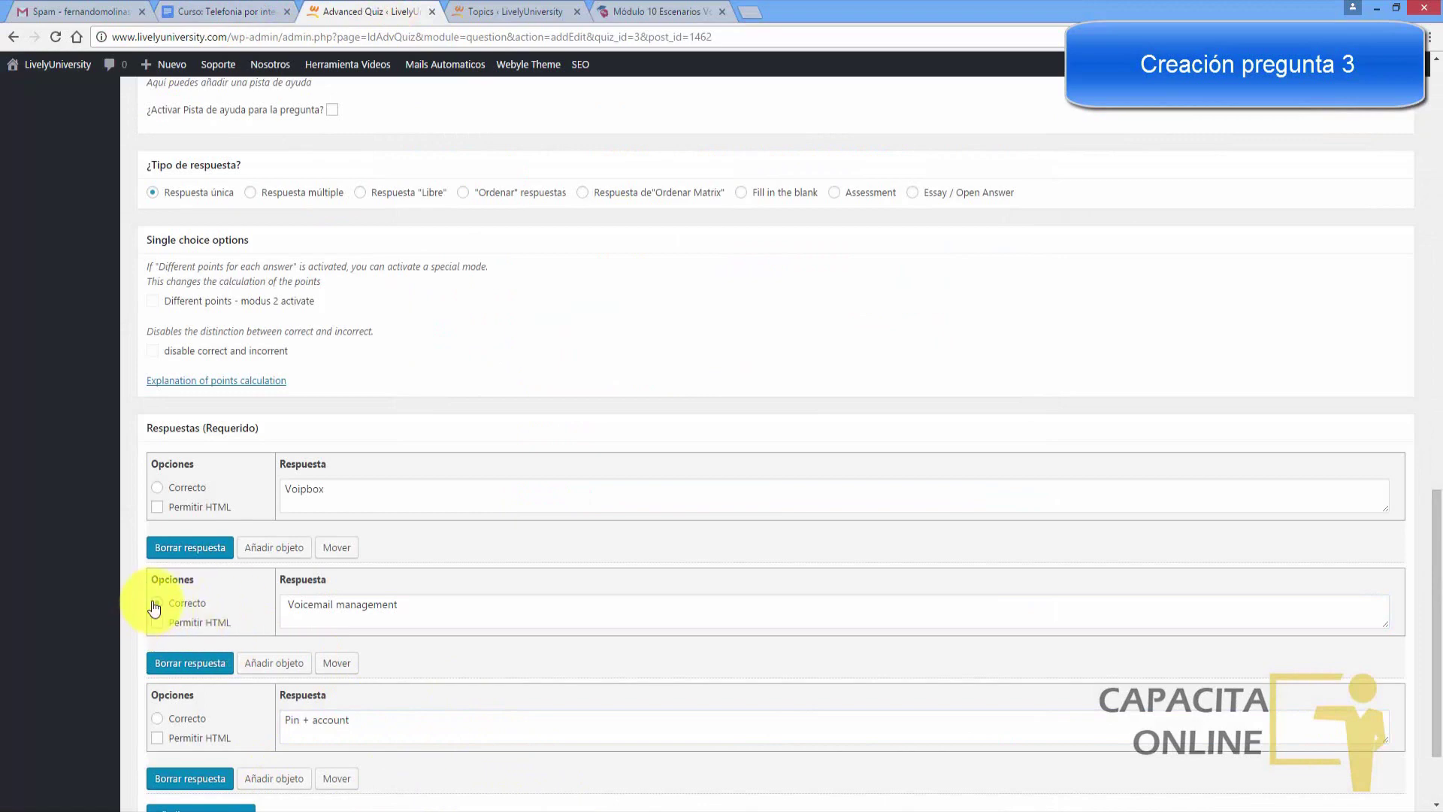
drag(1436, 594, 1439, 736)
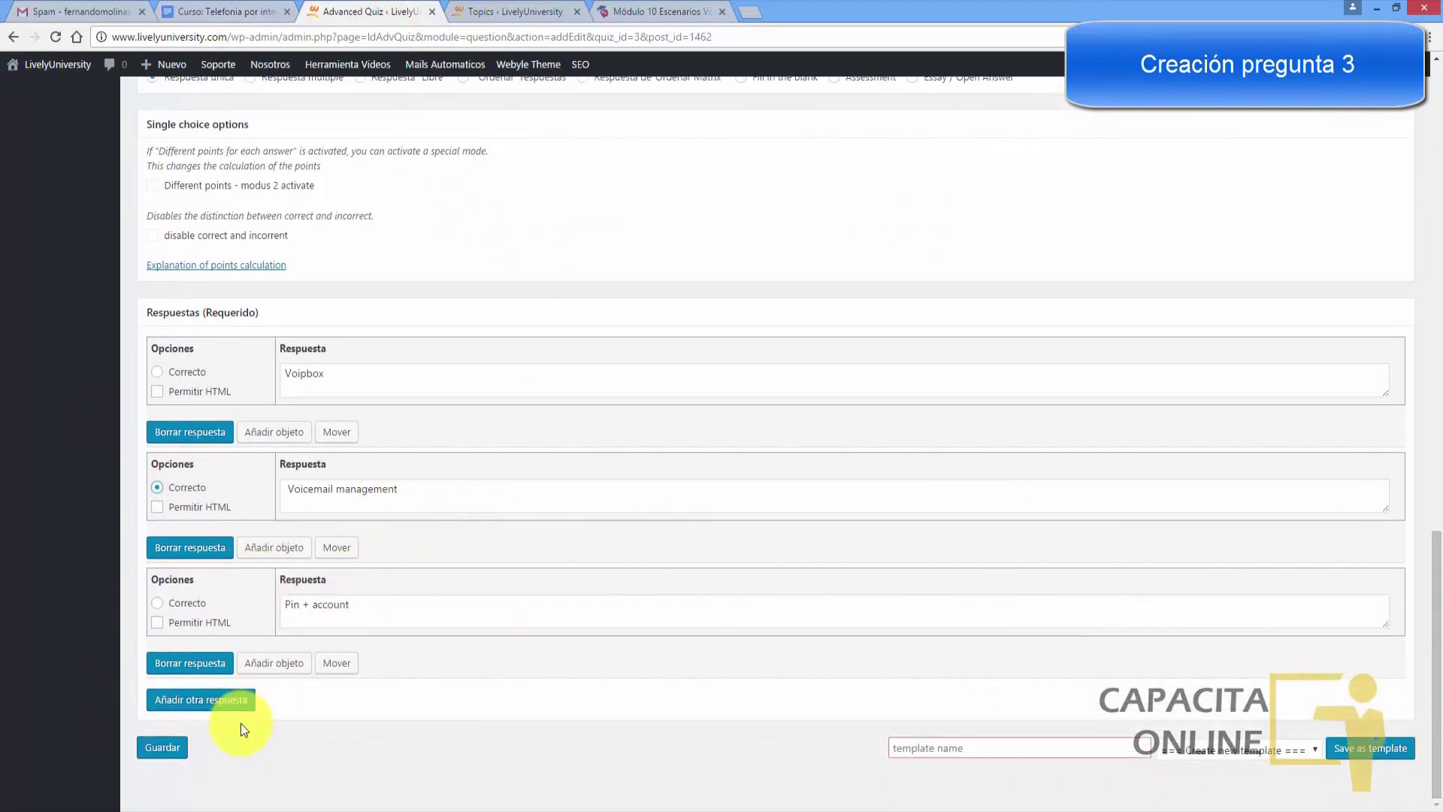
click(171, 751)
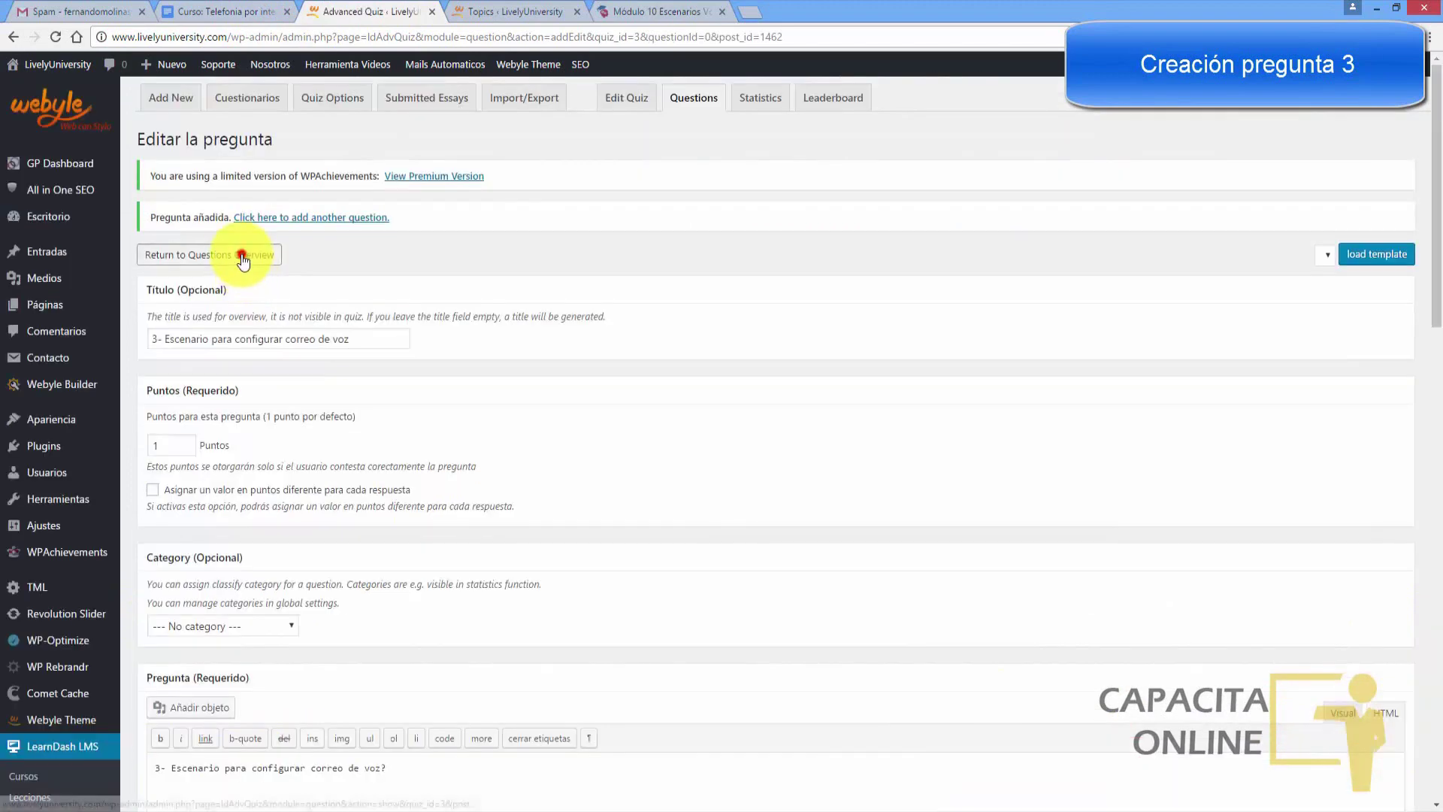
click(241, 258)
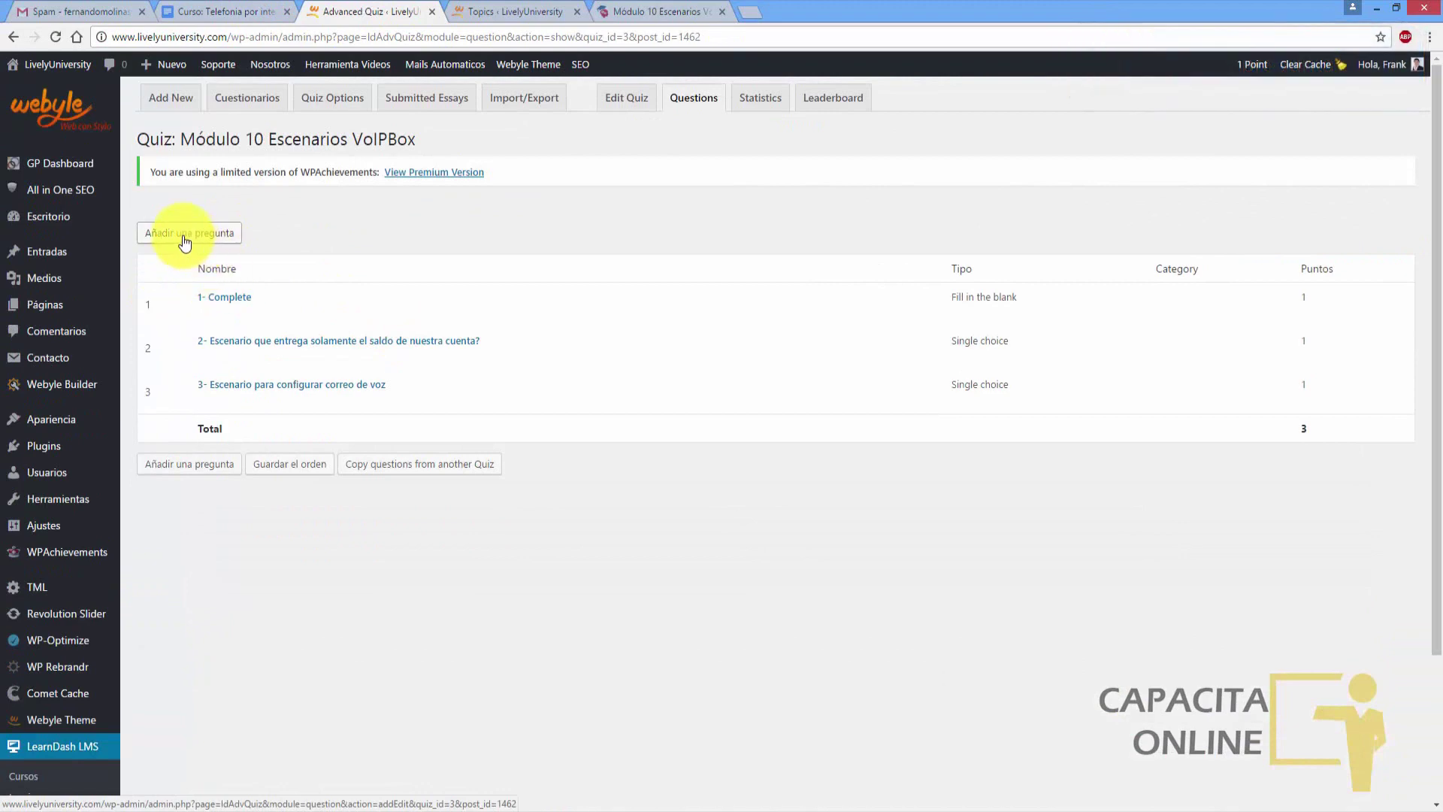
- Add a fourth question, using "Algunos escenarios permiten seleccionar el idioma?" from the outline as both its title and question text
click(184, 235)
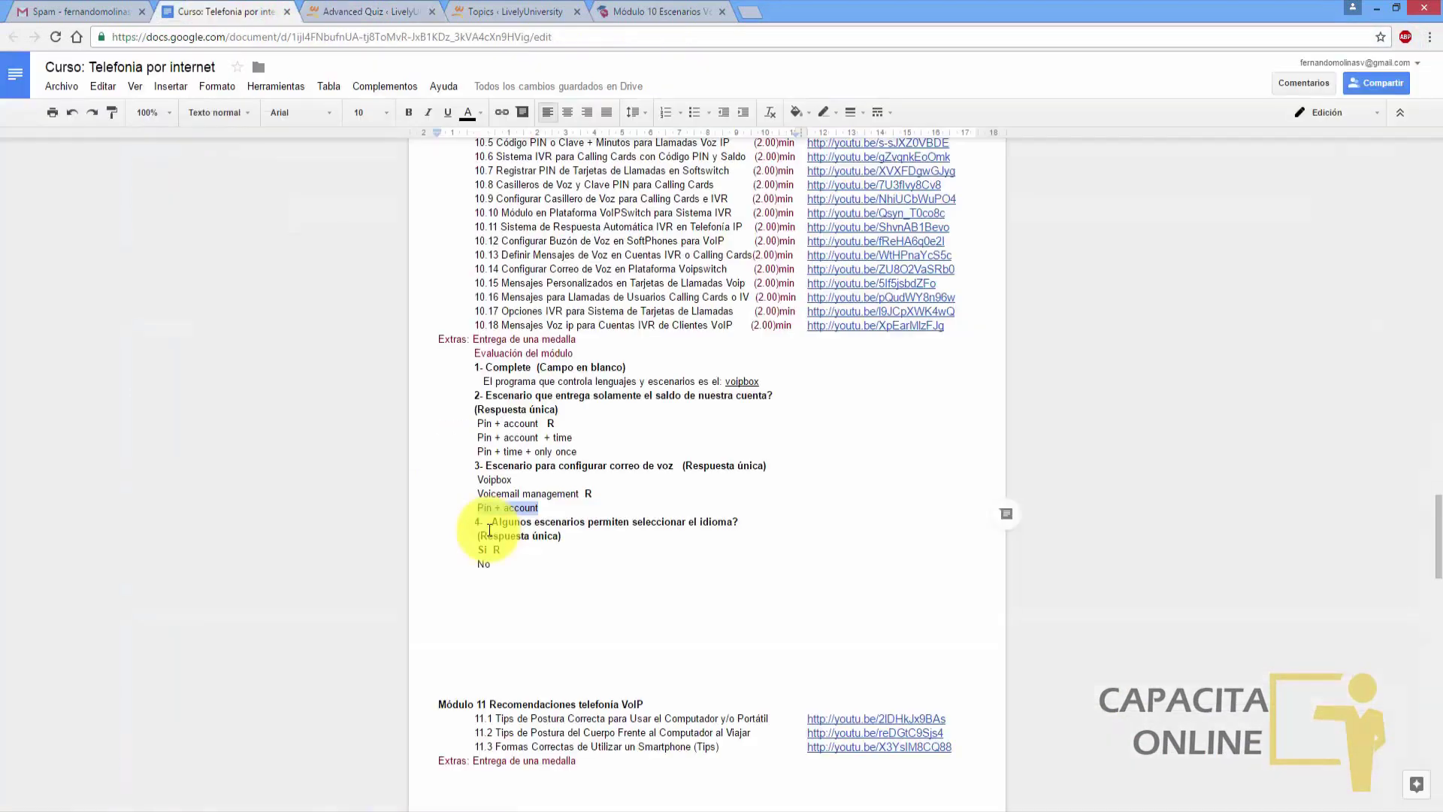
drag(493, 522, 743, 523)
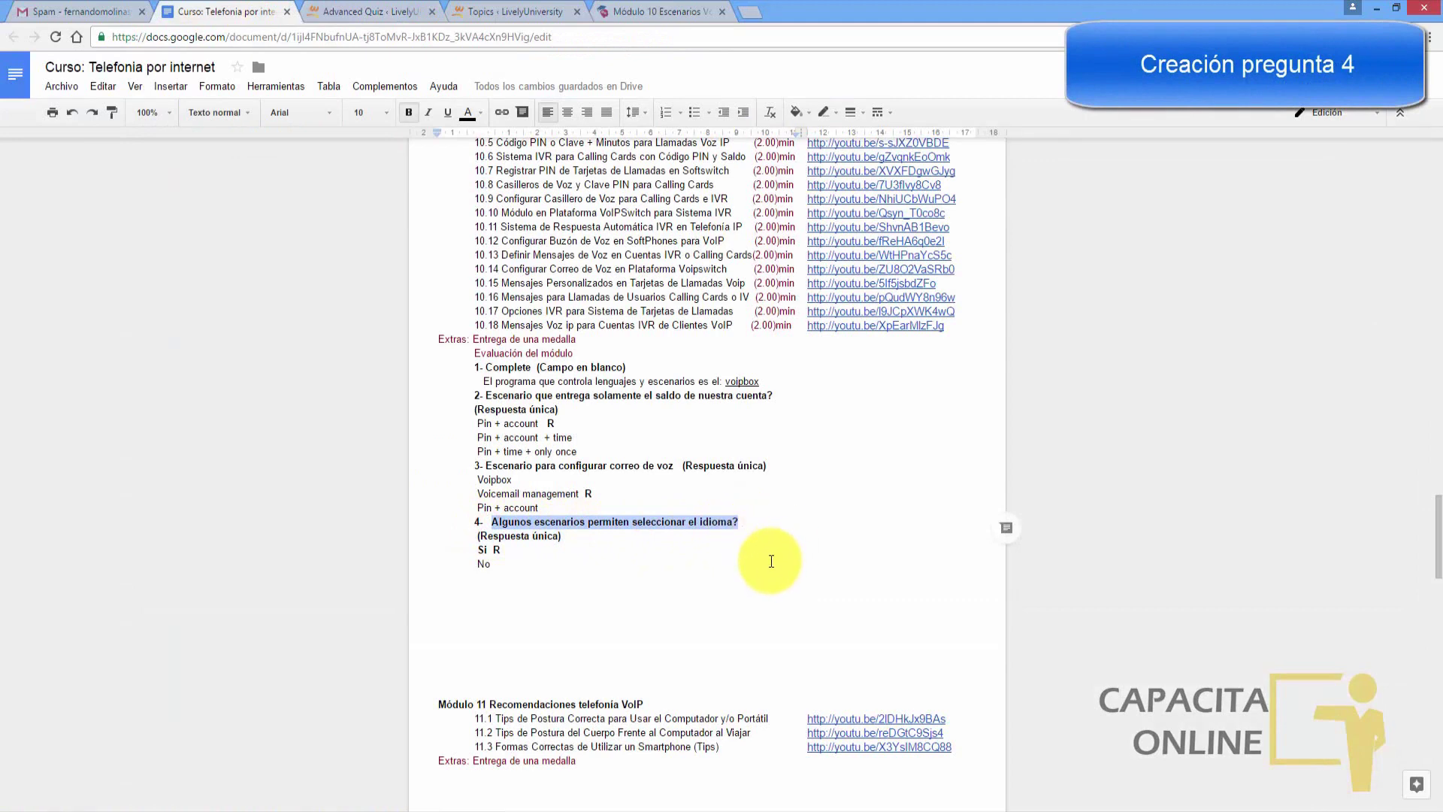
key(ctrl+Tab)
click(311, 296)
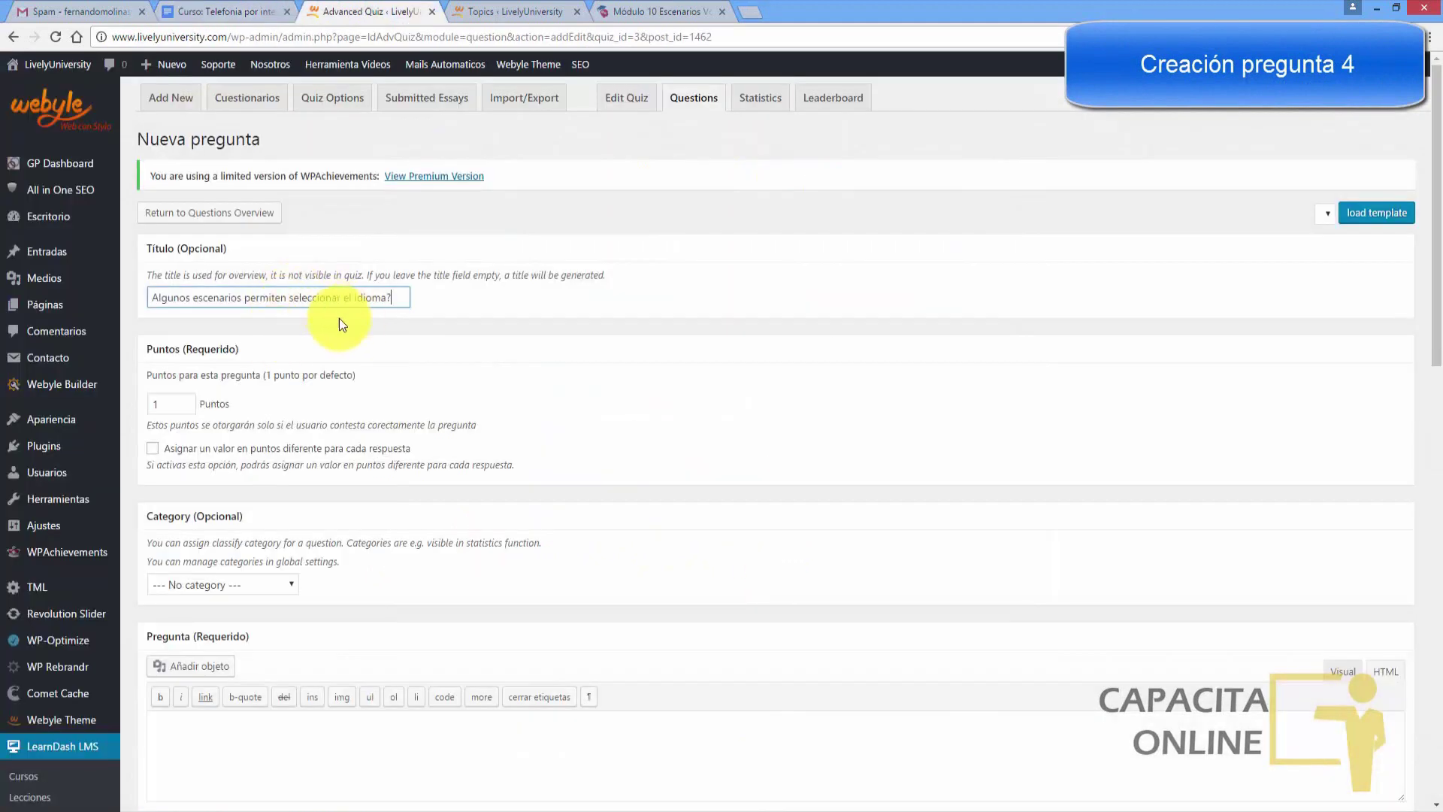
drag(1434, 296, 1434, 445)
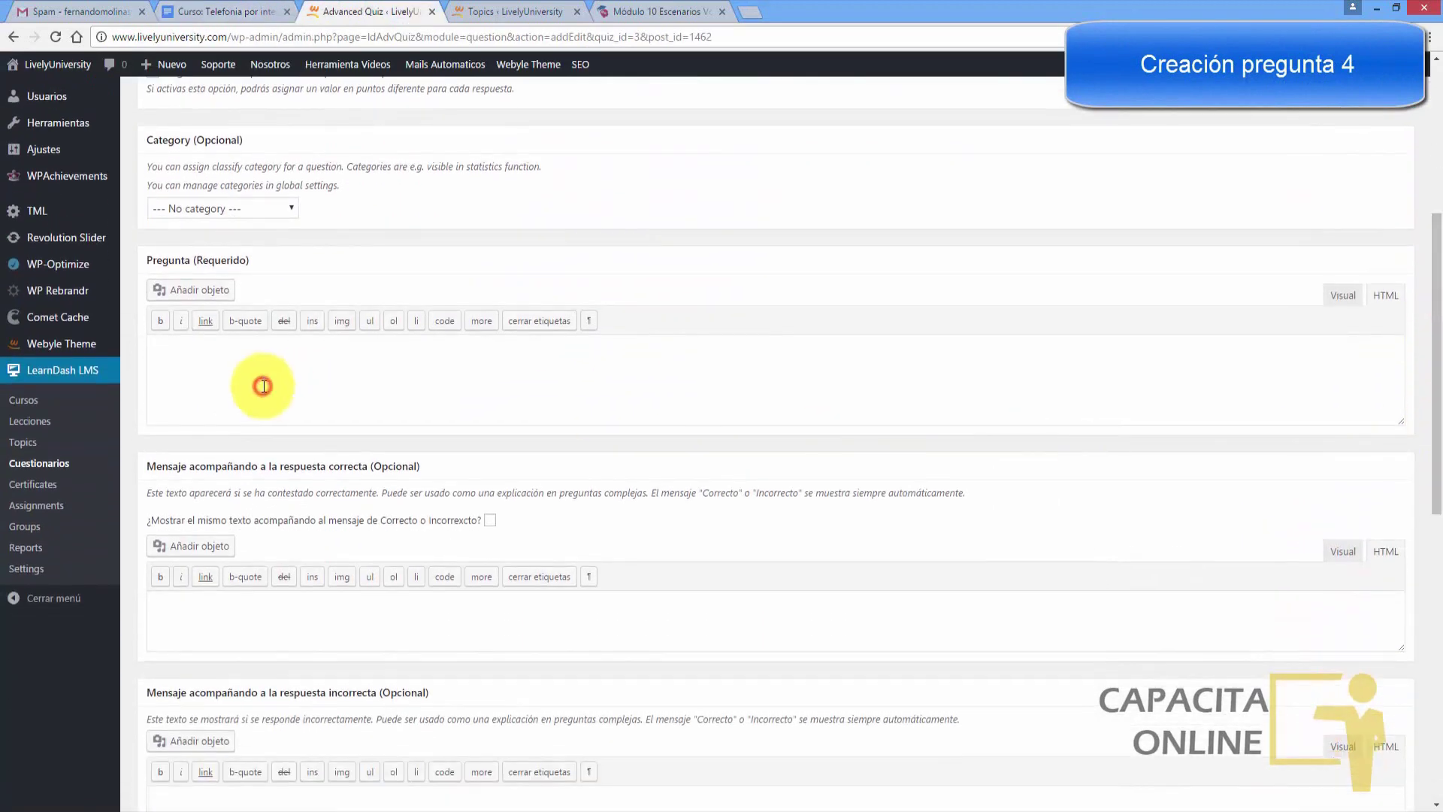
click(263, 385)
key(ctrl+v)
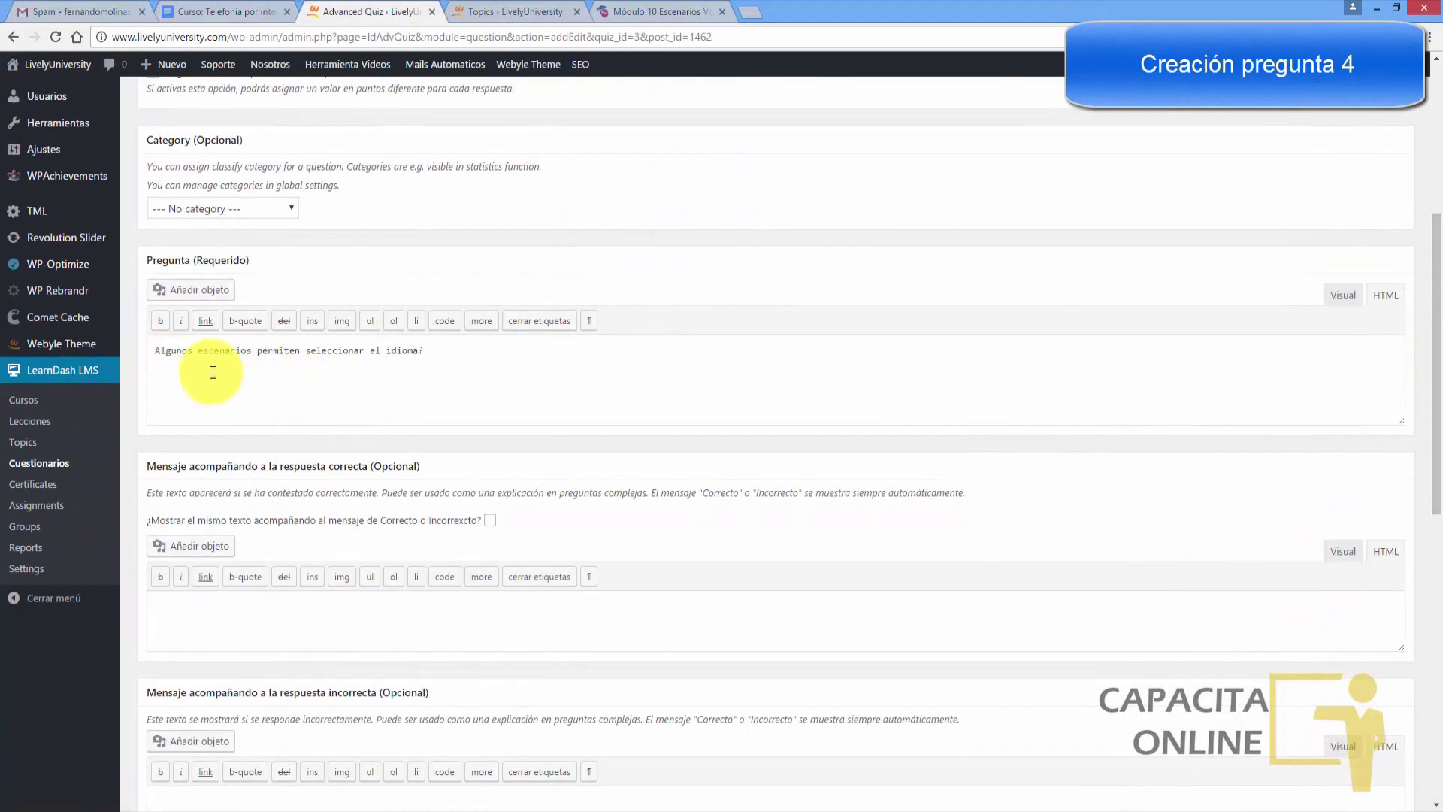
- Add a second answer field to question 4 and enter the answers "Si" and "No"
drag(1433, 419, 1433, 698)
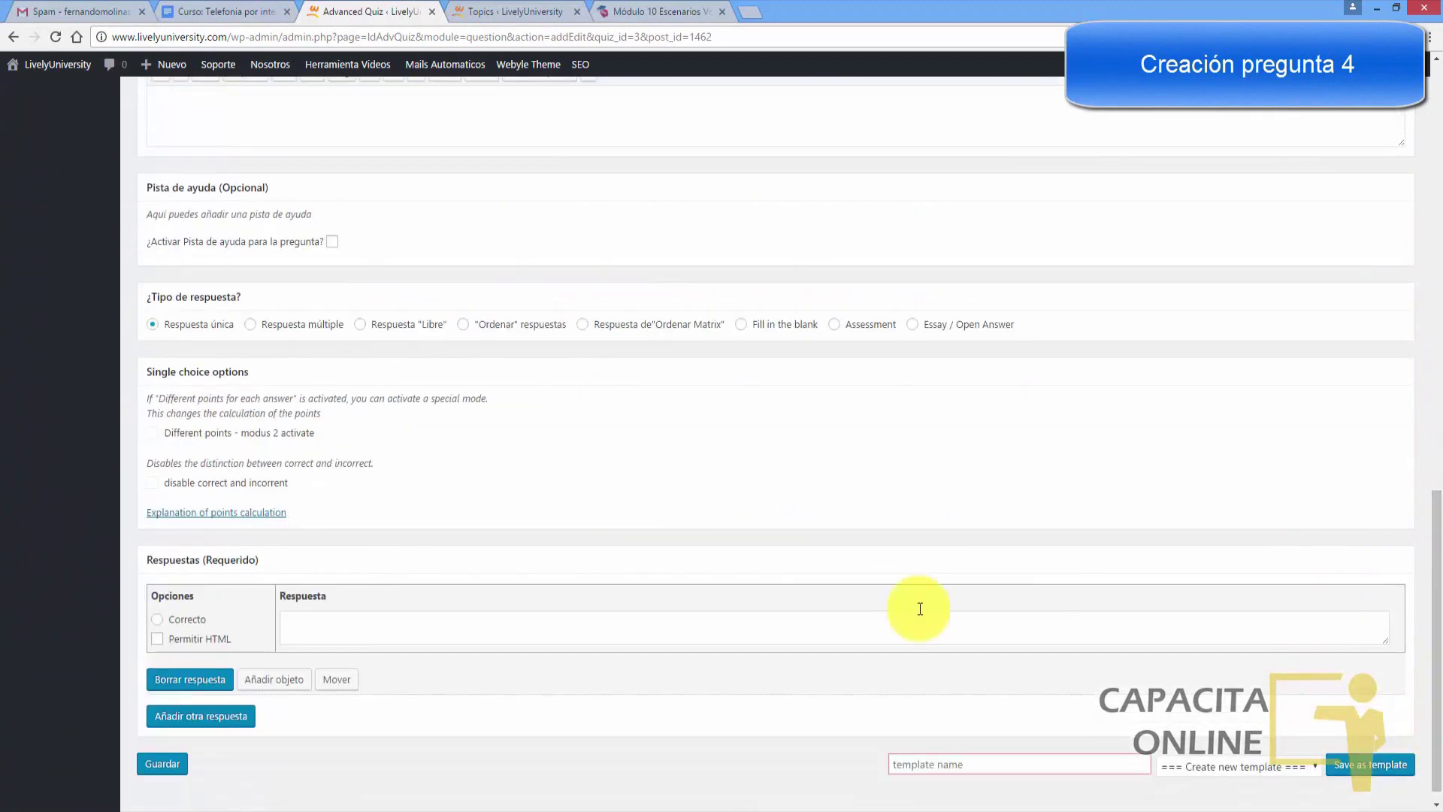
drag(1427, 516, 1436, 555)
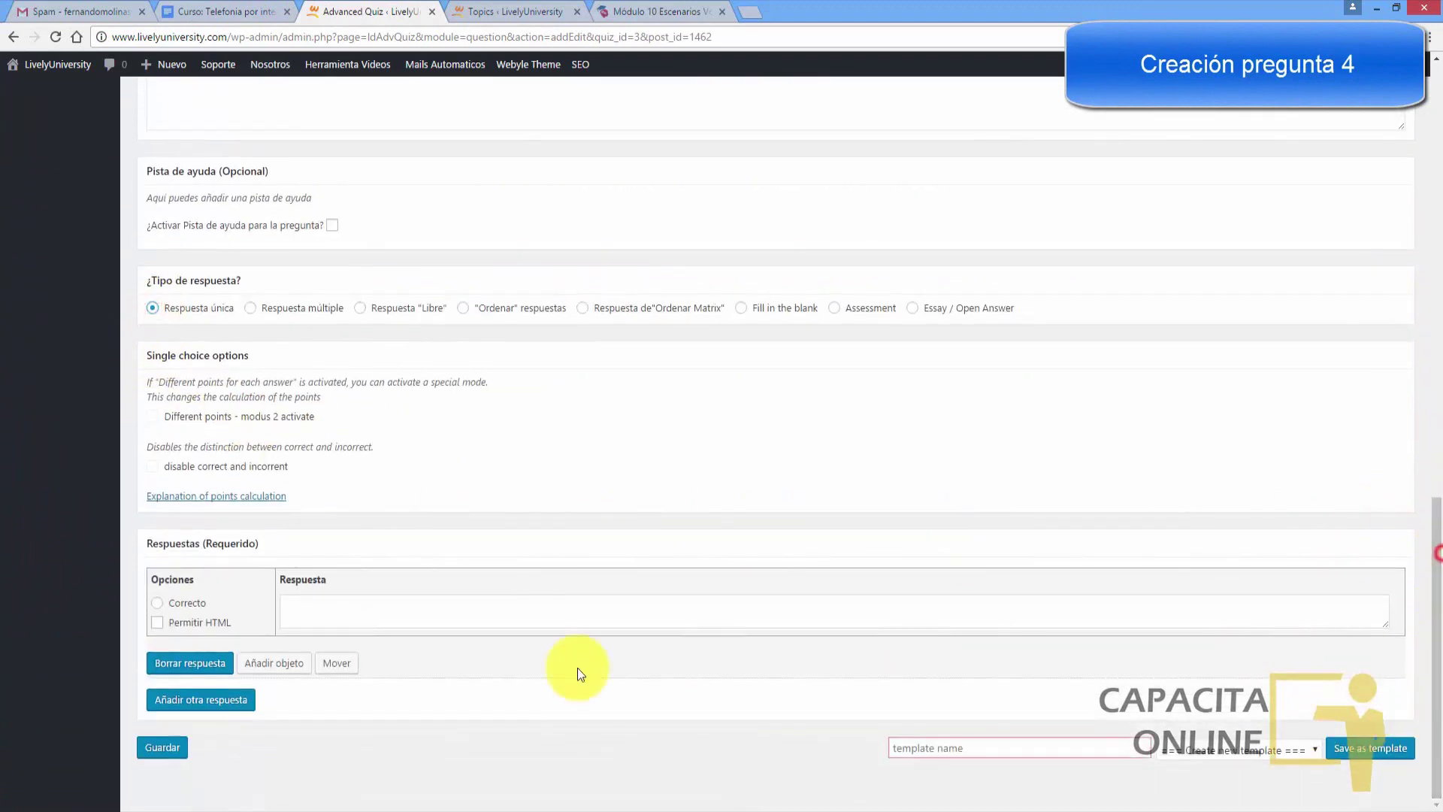
click(196, 705)
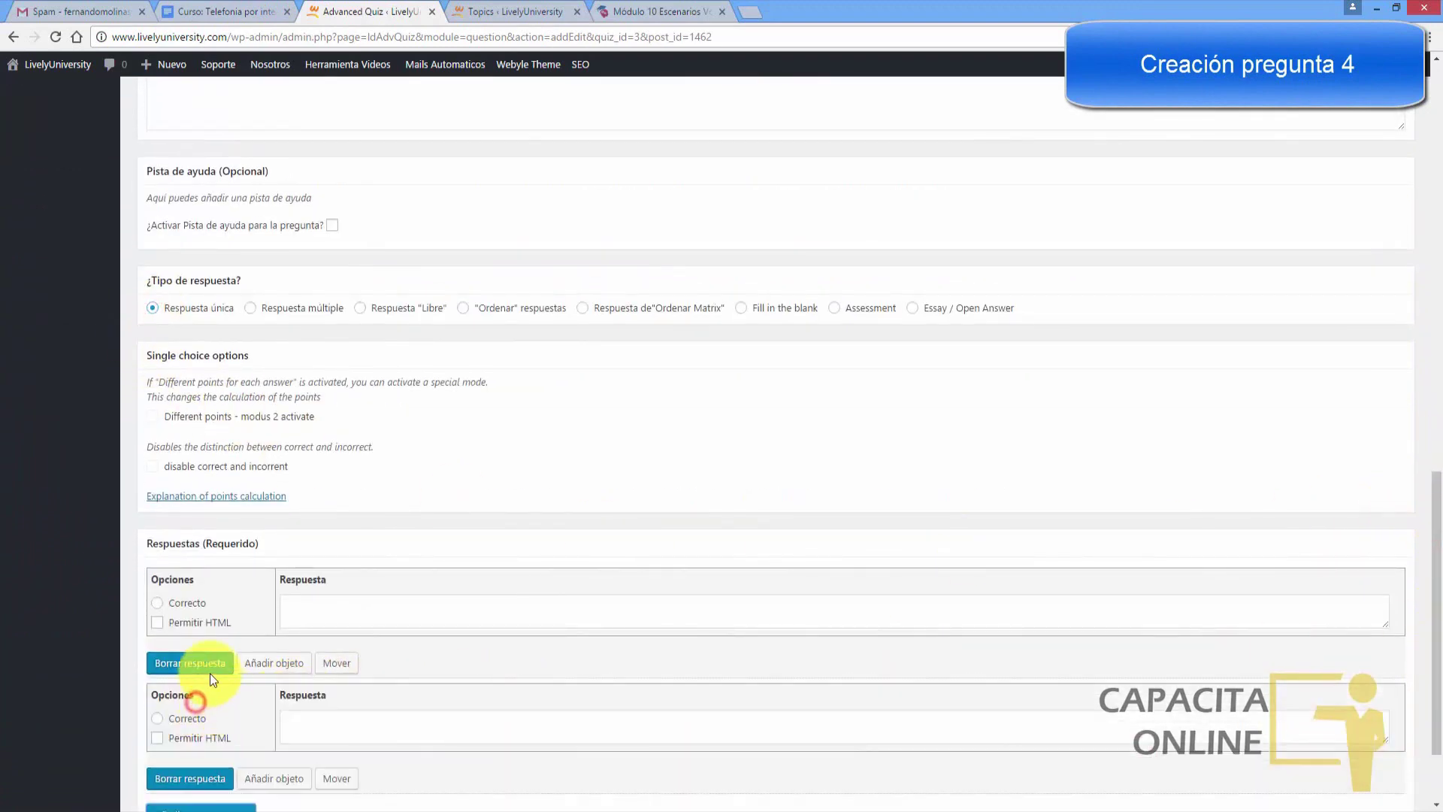
click(308, 614)
text(Si)
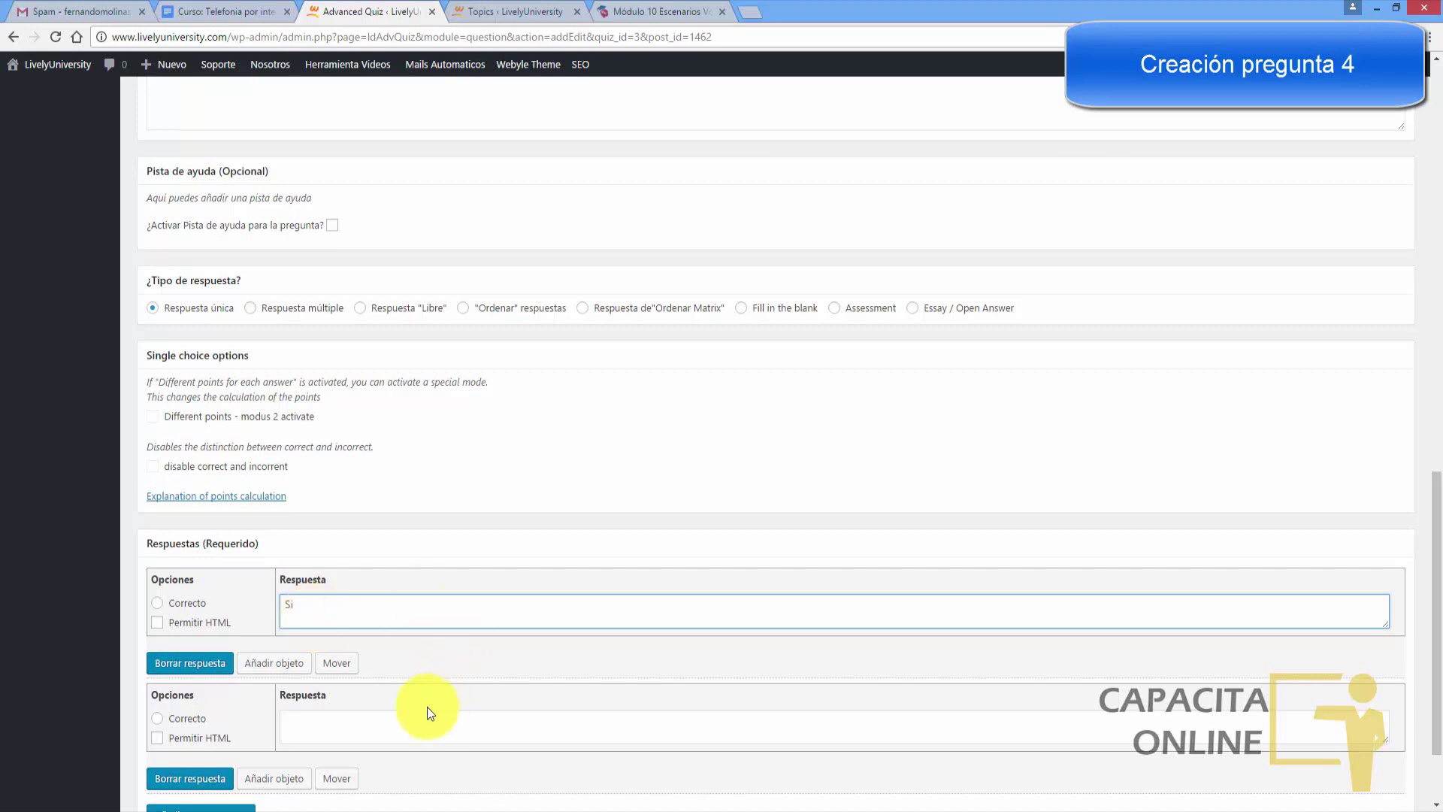
click(387, 720)
text(No)
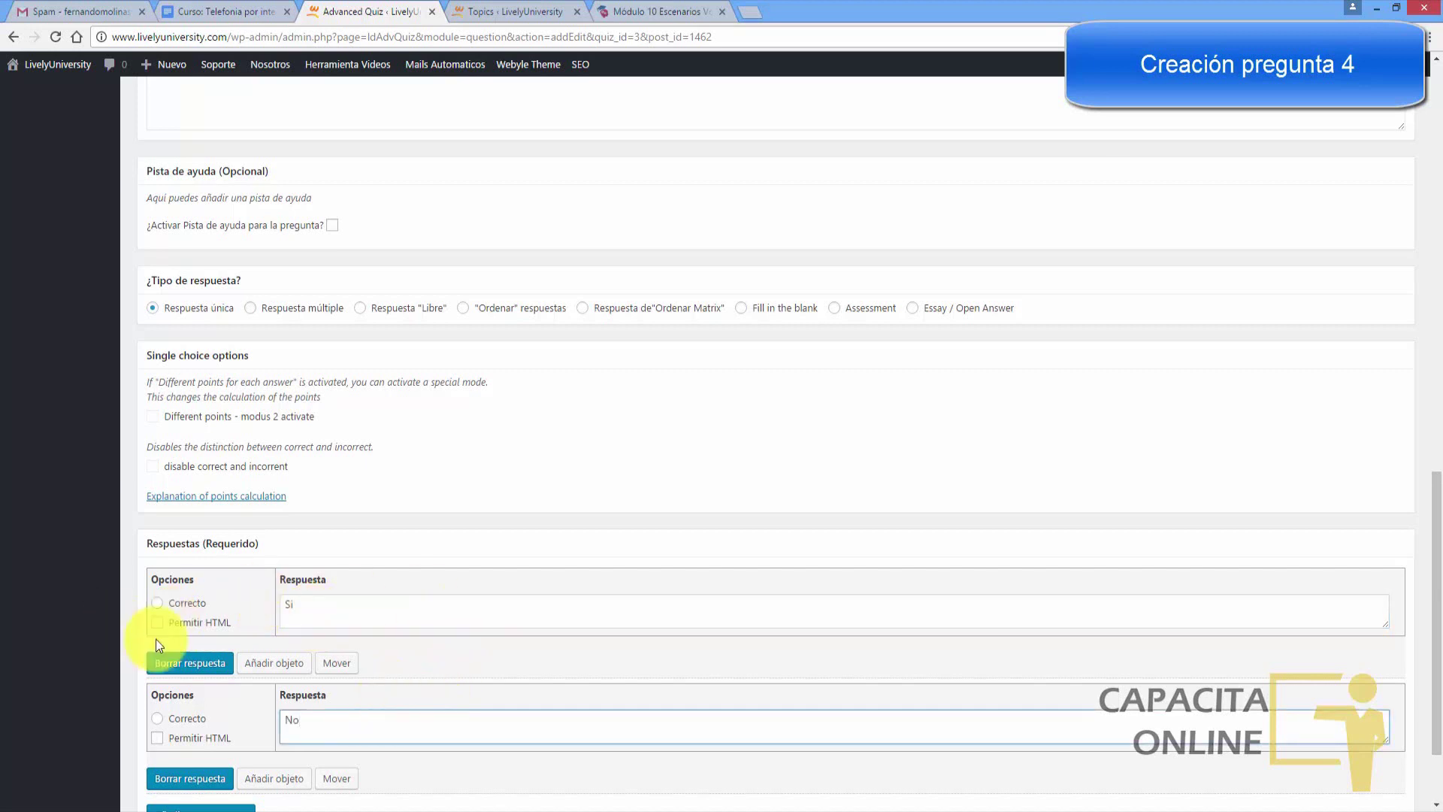
- Mark "Si" as the correct answer, save question 4 and return to the questions overview
click(157, 602)
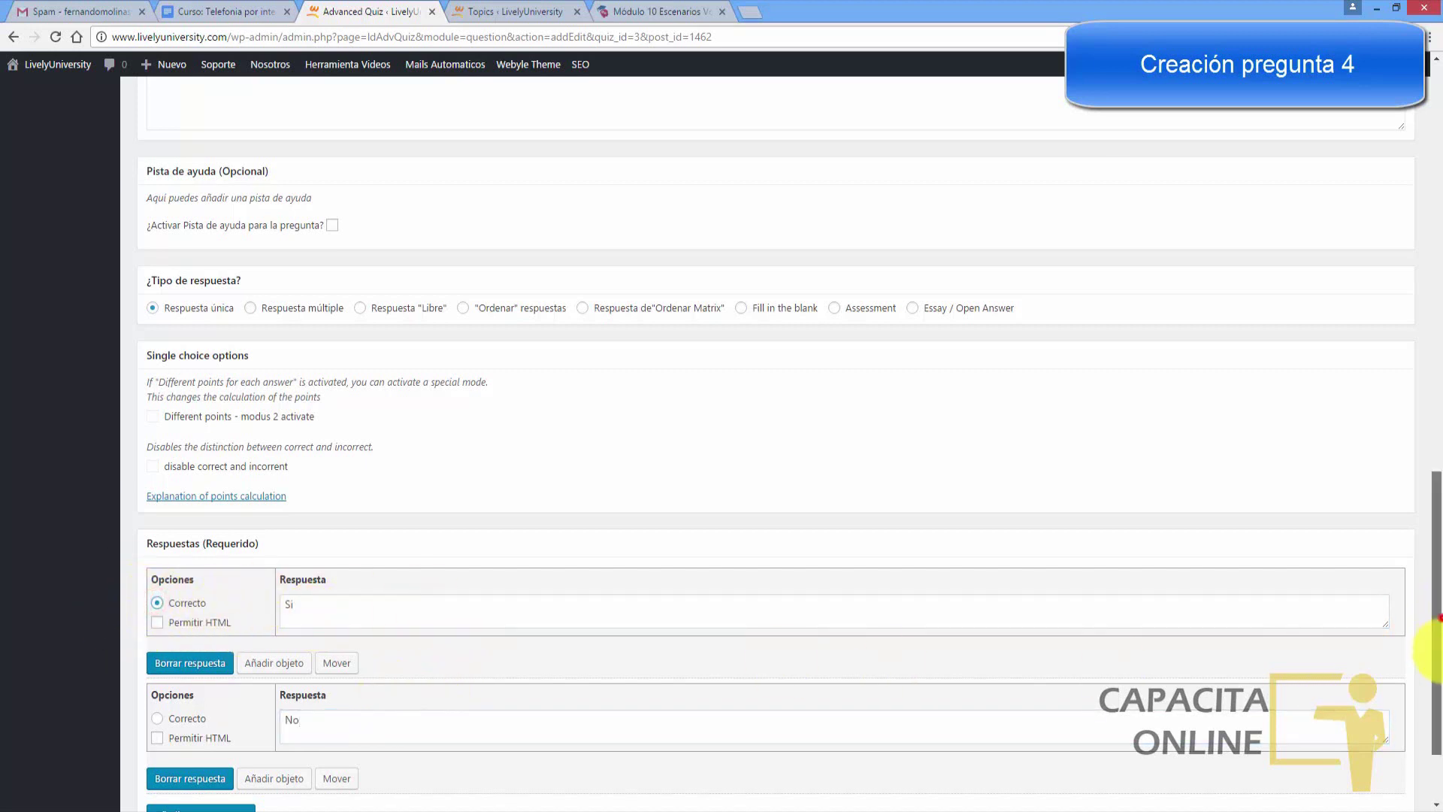
drag(1435, 616, 1436, 659)
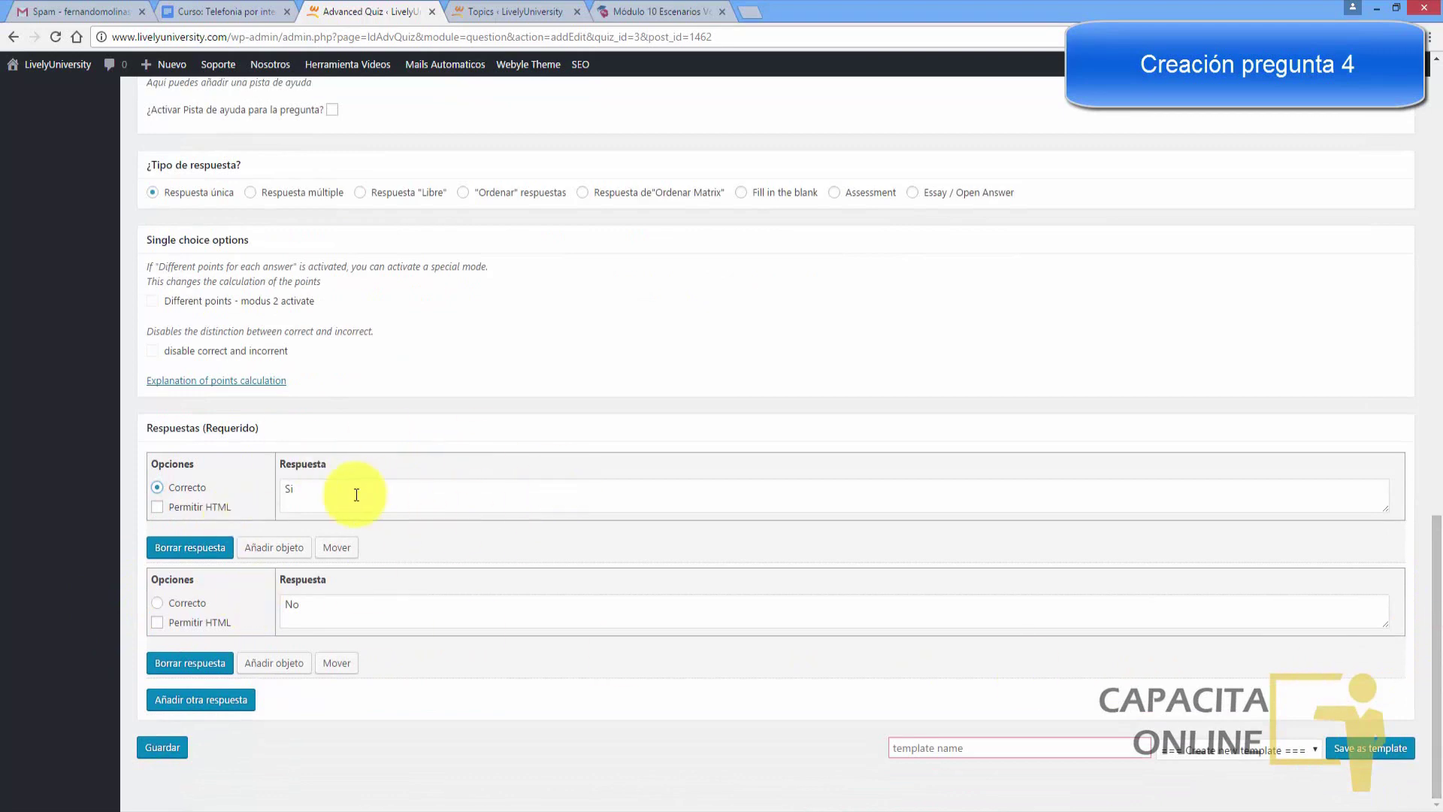
click(172, 749)
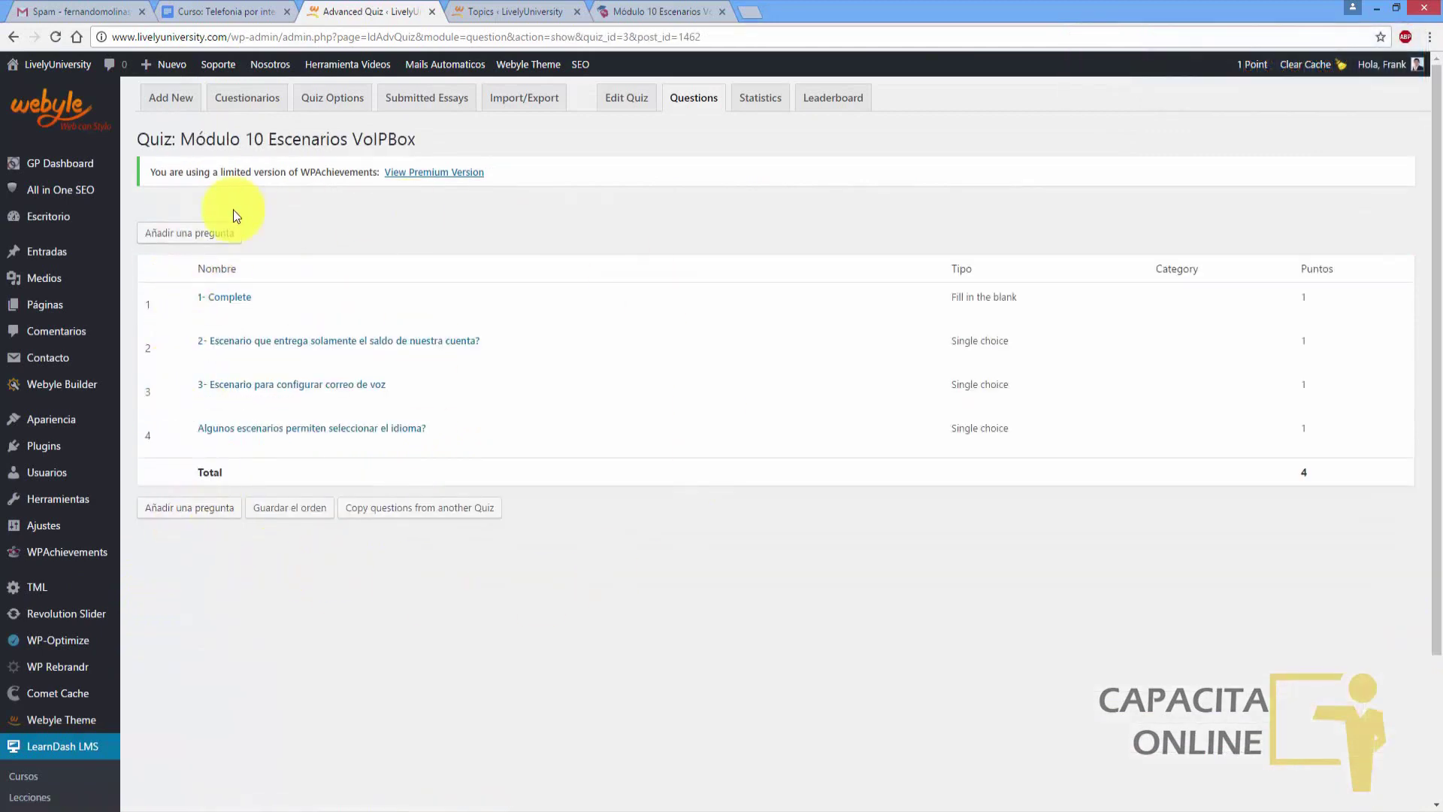
click(225, 11)
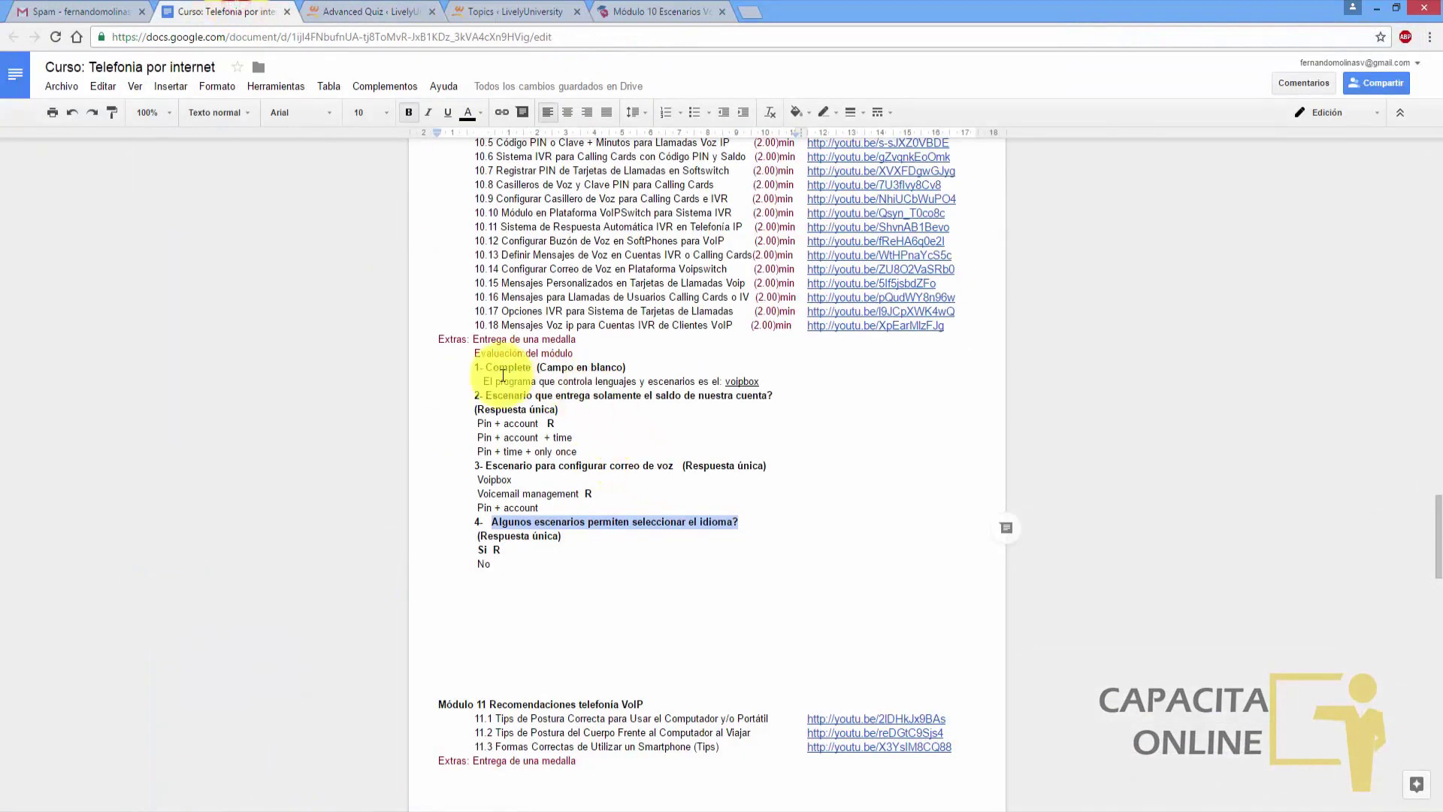
mouse_move(1437, 541)
mouse_down()
mouse_move(1436, 491)
mouse_move(1436, 514)
mouse_up()
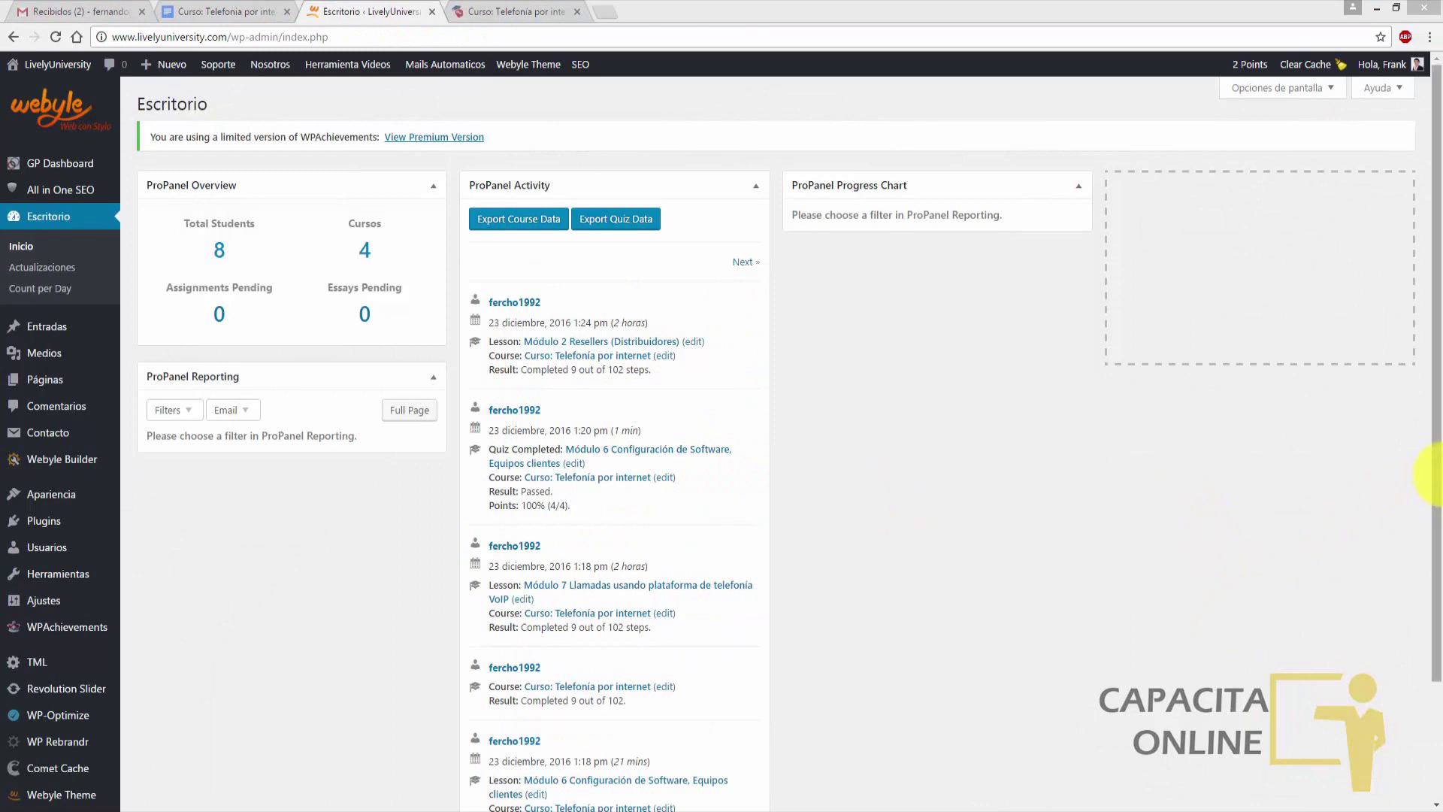
- Look up the Módulo 10 Escenarios VoIPBox lesson in the LearnDash lessons list and note its ID, 1424, in Notepad
drag(1436, 485, 1439, 662)
mouse_move(33, 678)
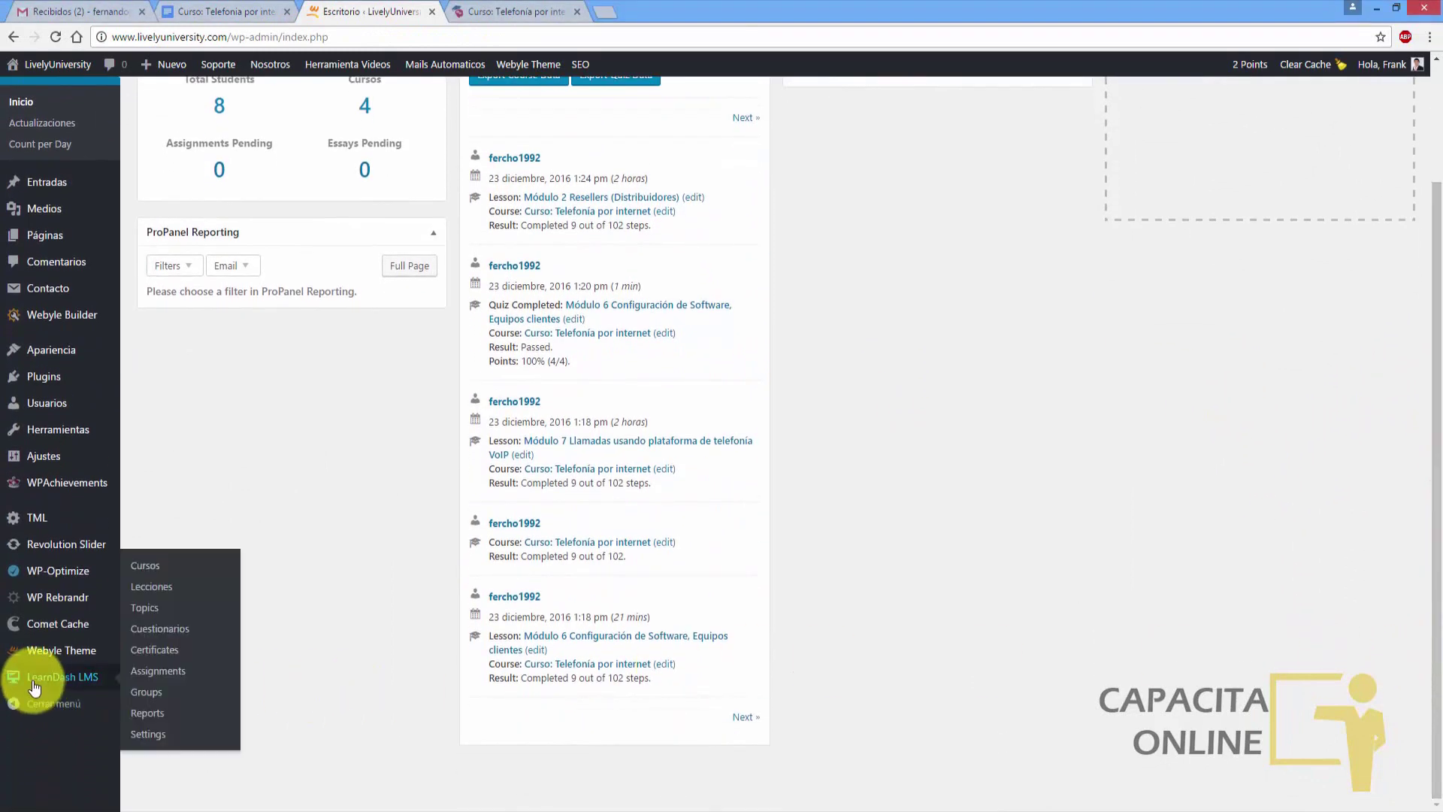
click(147, 588)
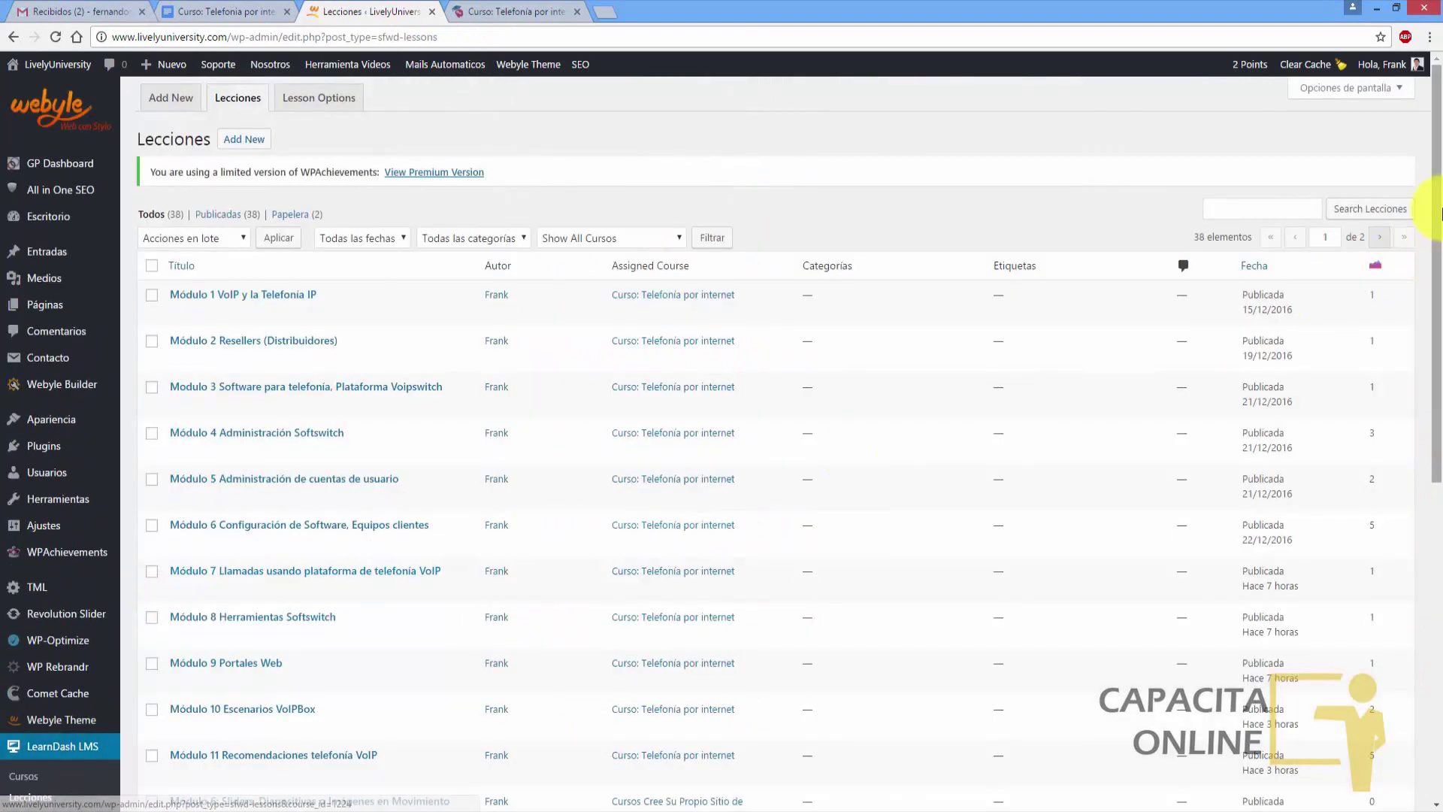
scroll(1427, 315, down, 6)
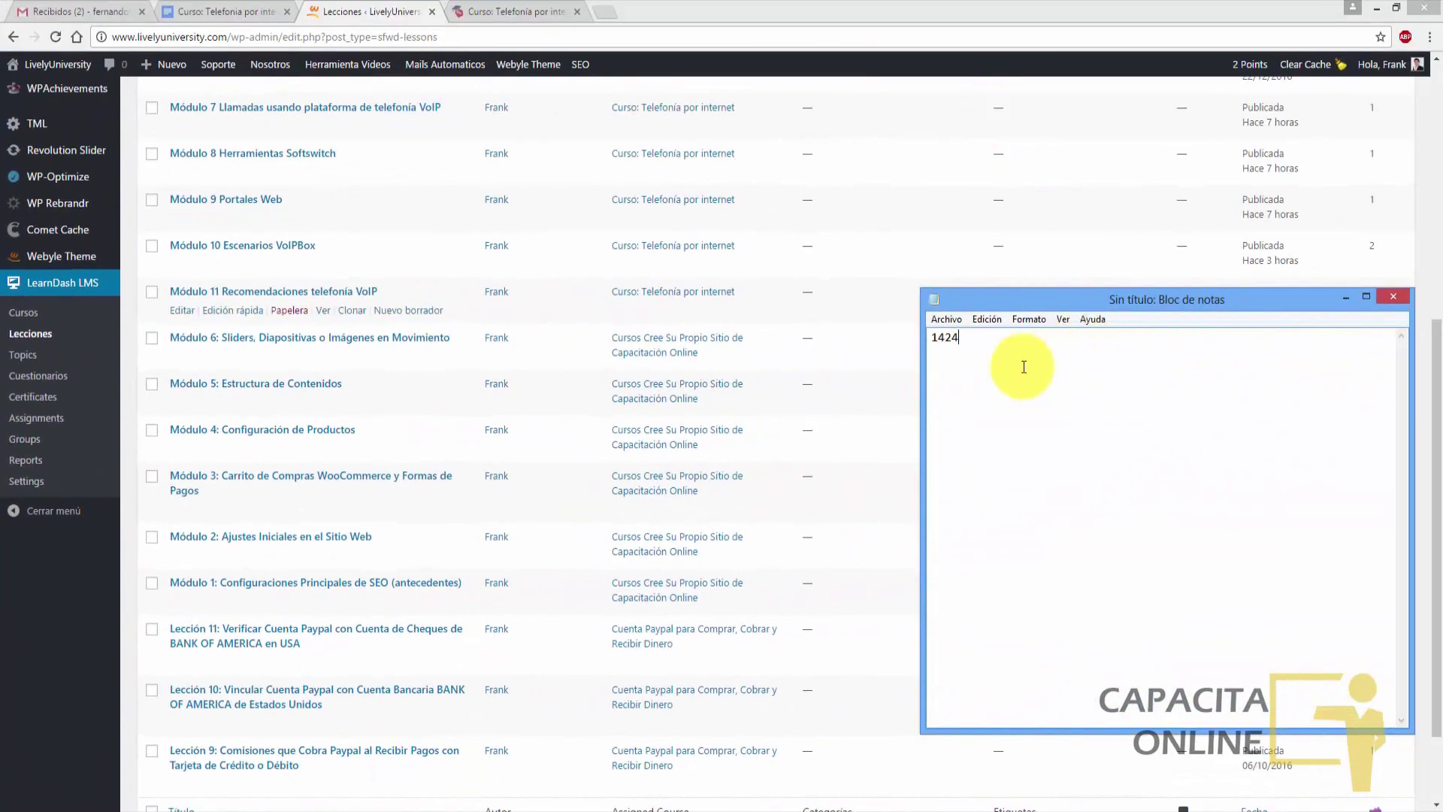
click(1345, 297)
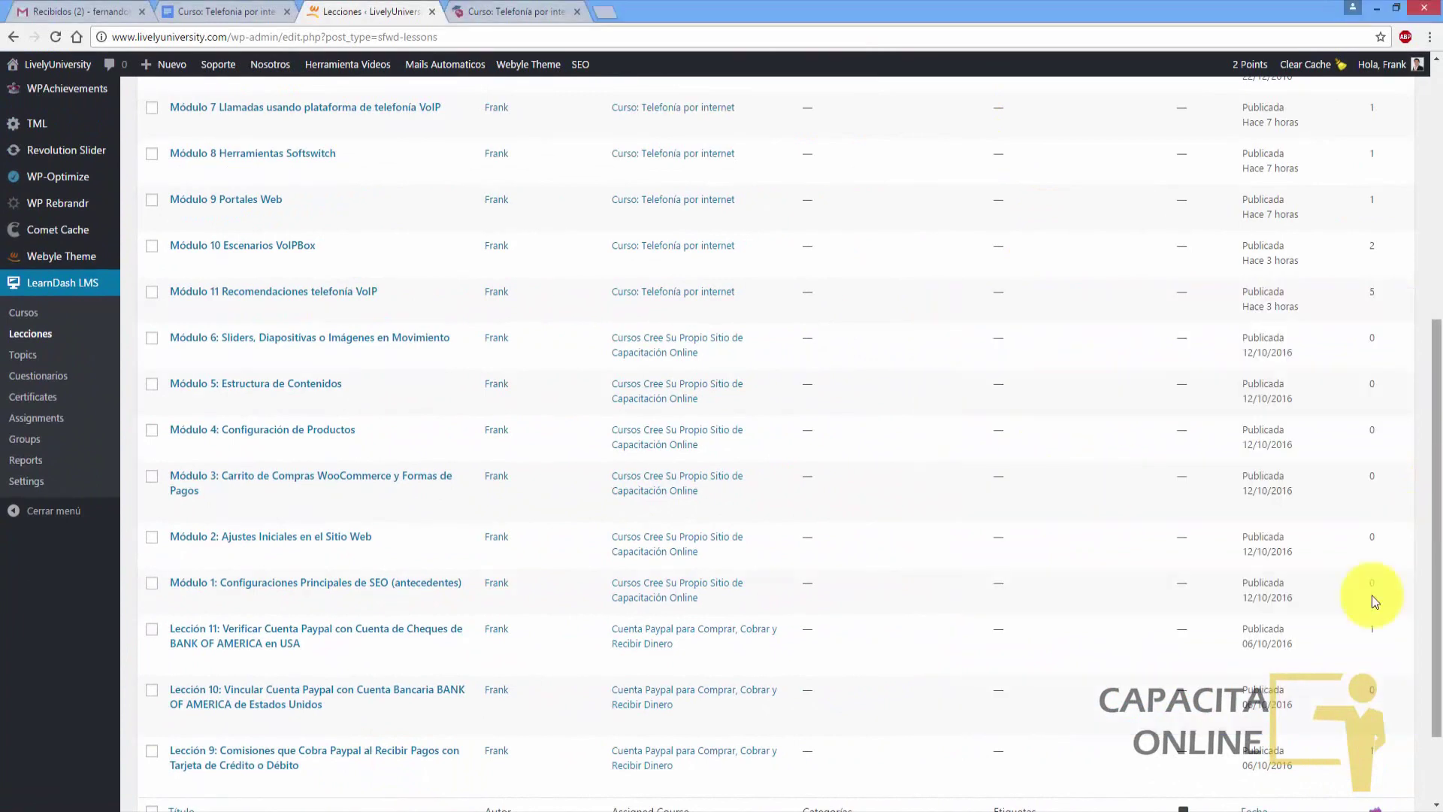
click(774, 810)
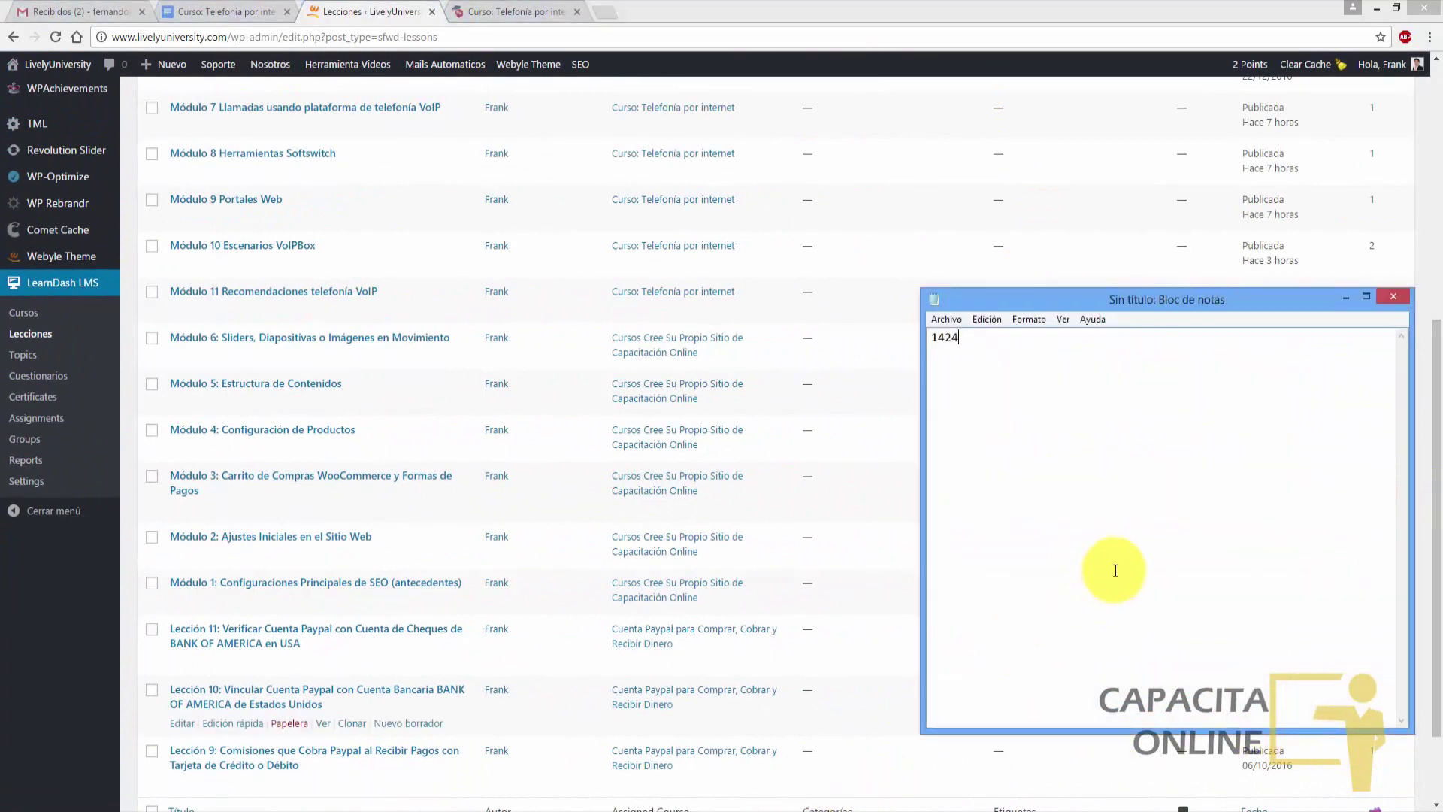
click(1436, 526)
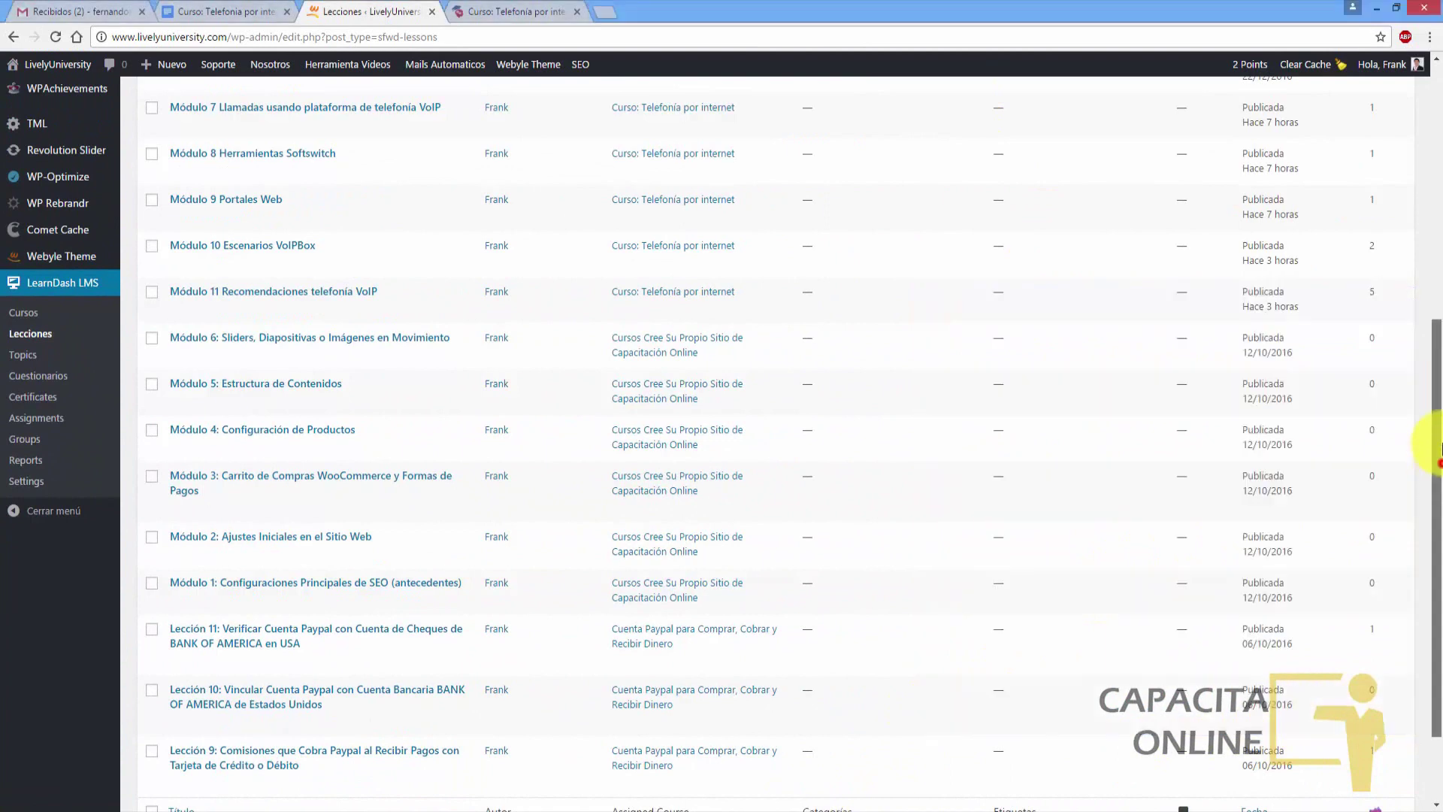
scroll(3, 423, up, 5)
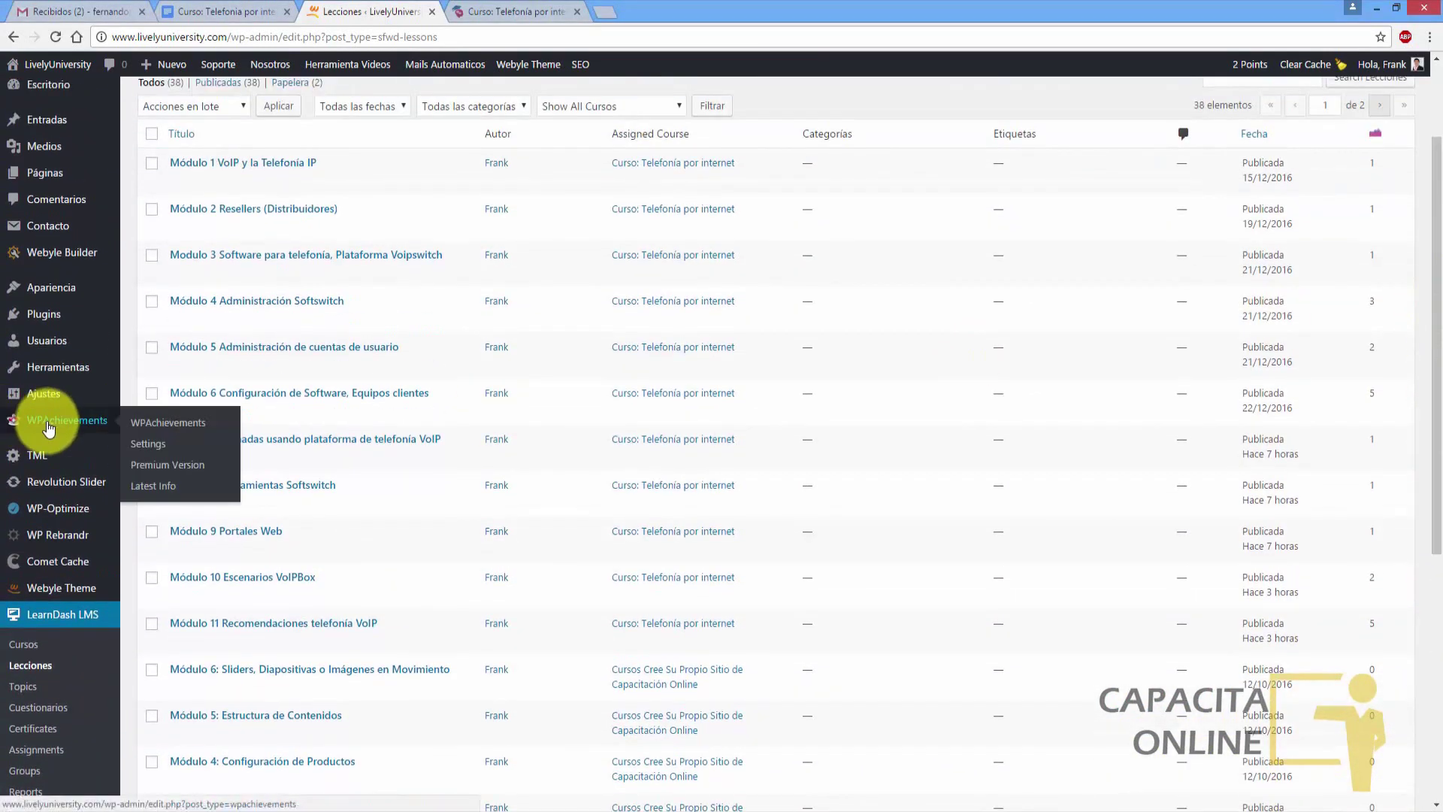
- Create a new WPAchievements achievement titled "Módulo 10 Escenarios VoIPBox", copying the module name from the outline document
click(49, 426)
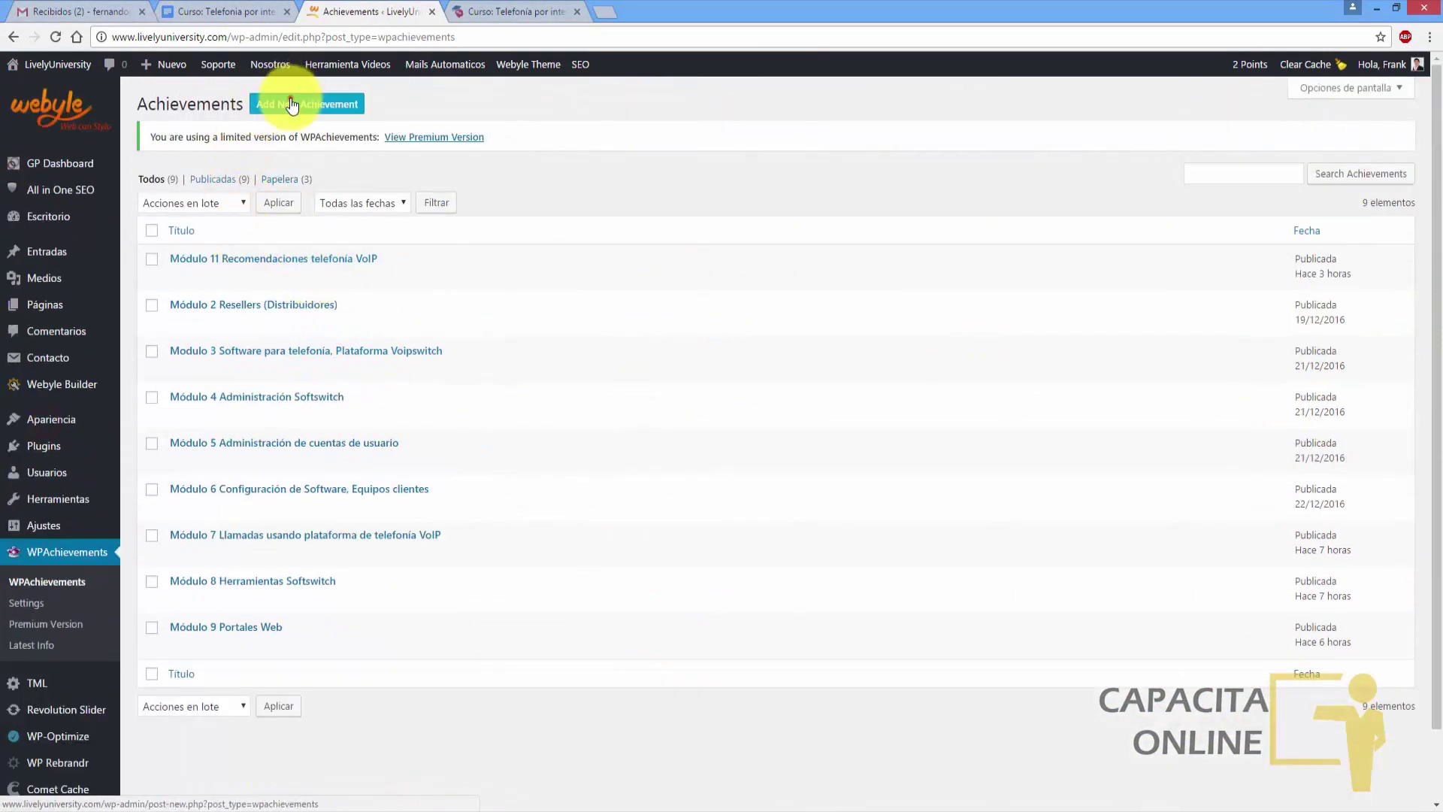
click(293, 104)
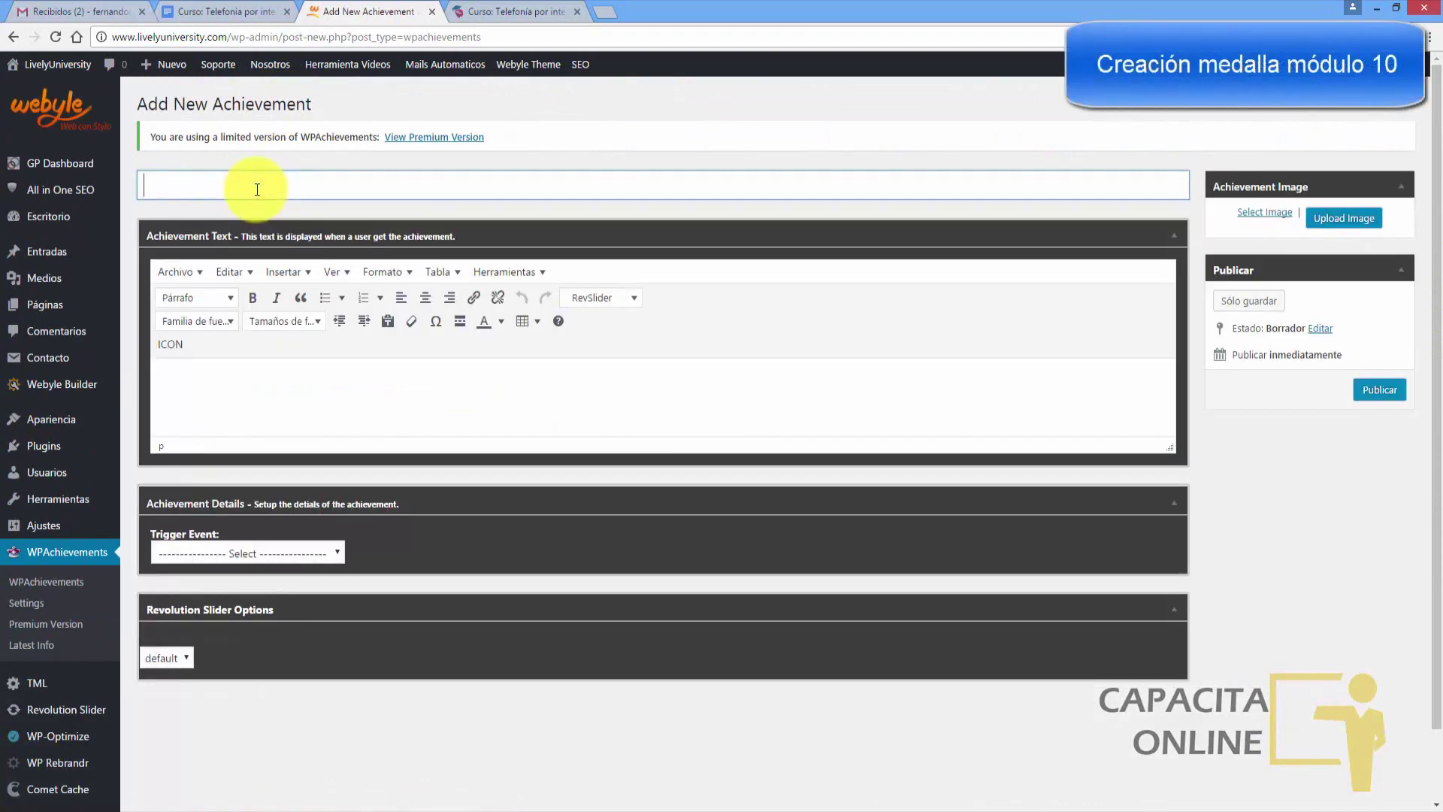
click(218, 12)
click(436, 170)
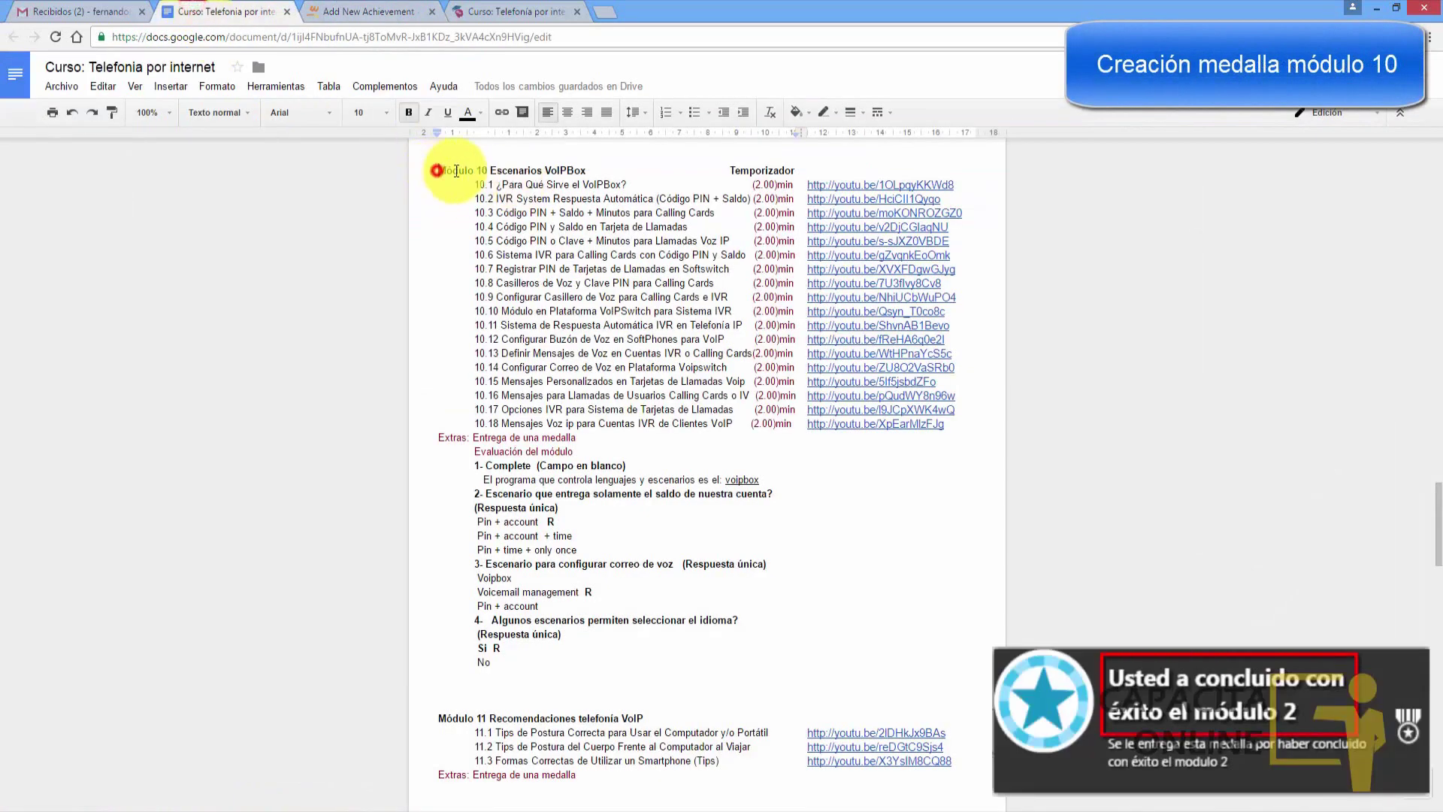
drag(456, 172, 585, 172)
key(ctrl+c)
click(406, 11)
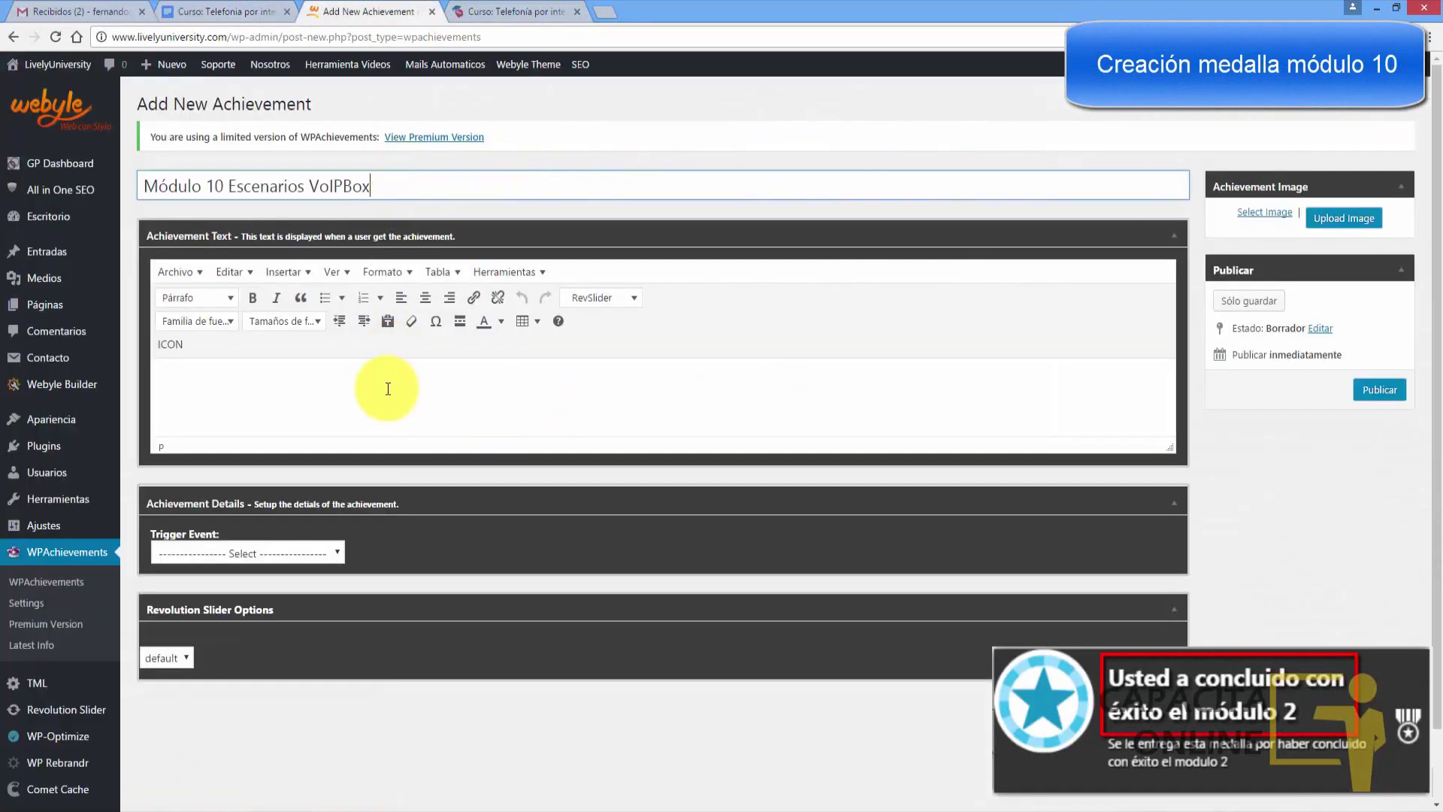
- Enter the achievement text "por haber finalizado con éxito el Módulo 10 Escenarios VoIPBox"
click(380, 386)
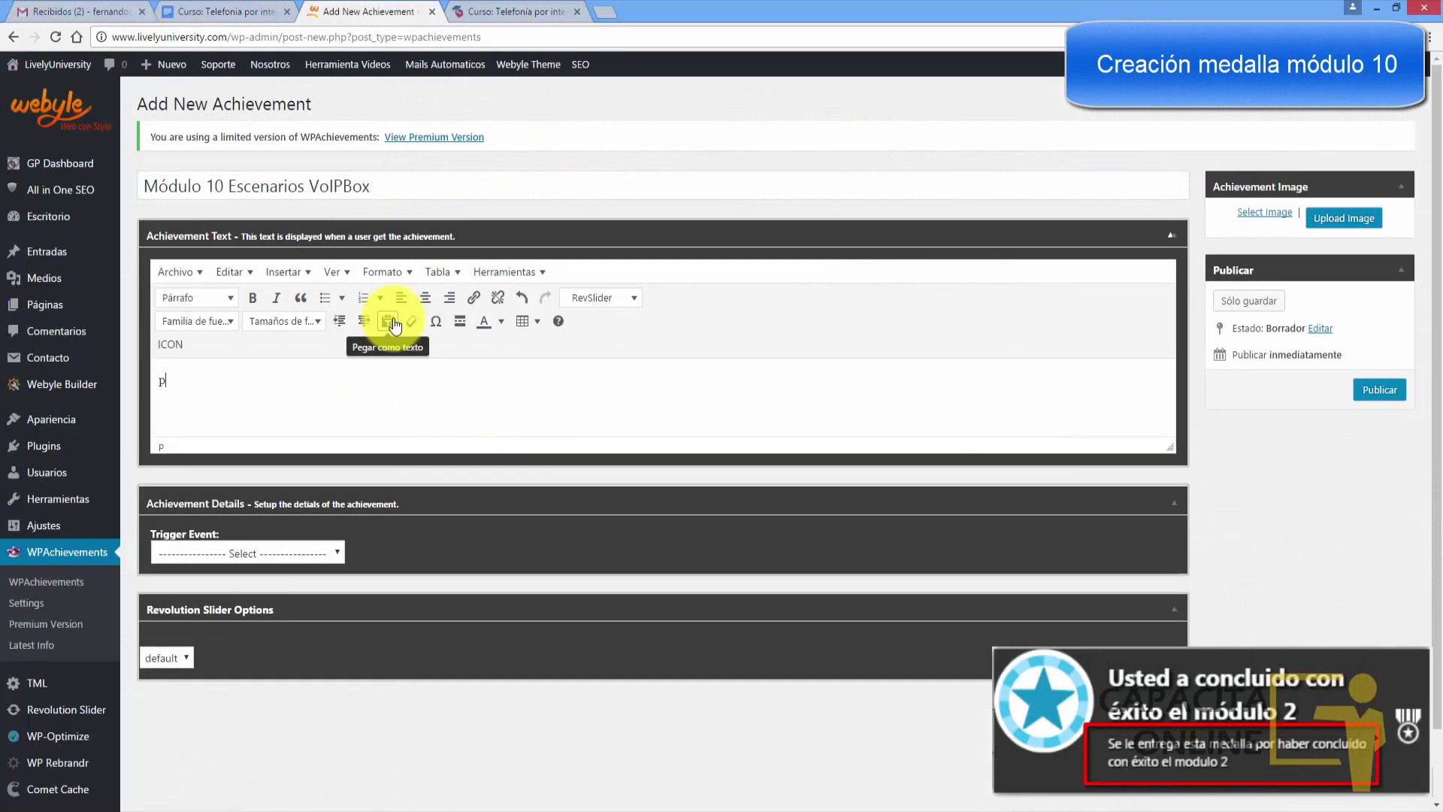
text(por haber finalizado con éxito el)
key(ctrl+v)
- Set the achievement's trigger event to "The user completes a lesson" with lesson ID 1424, copied from Notepad
scroll(287, 485, down, 1)
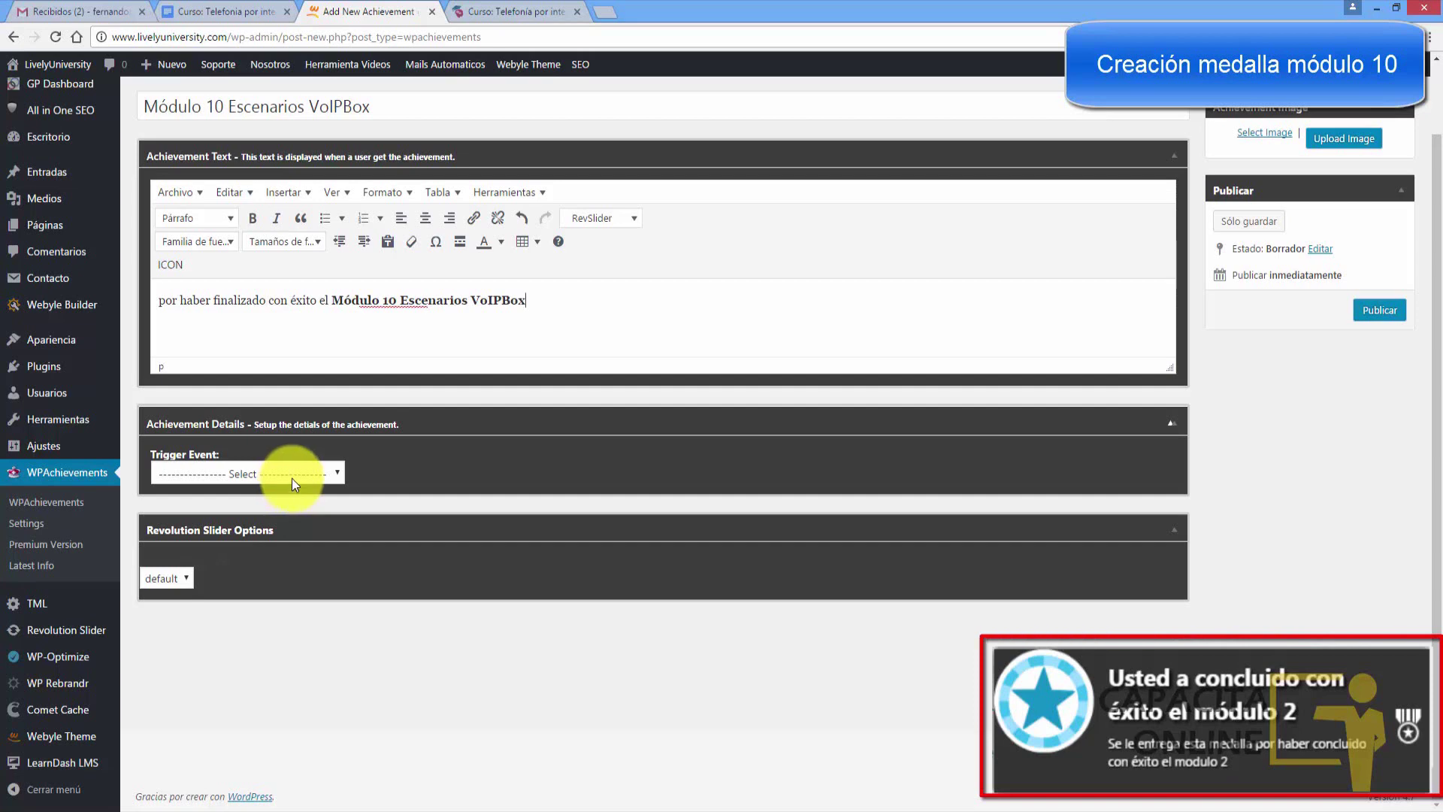
click(291, 473)
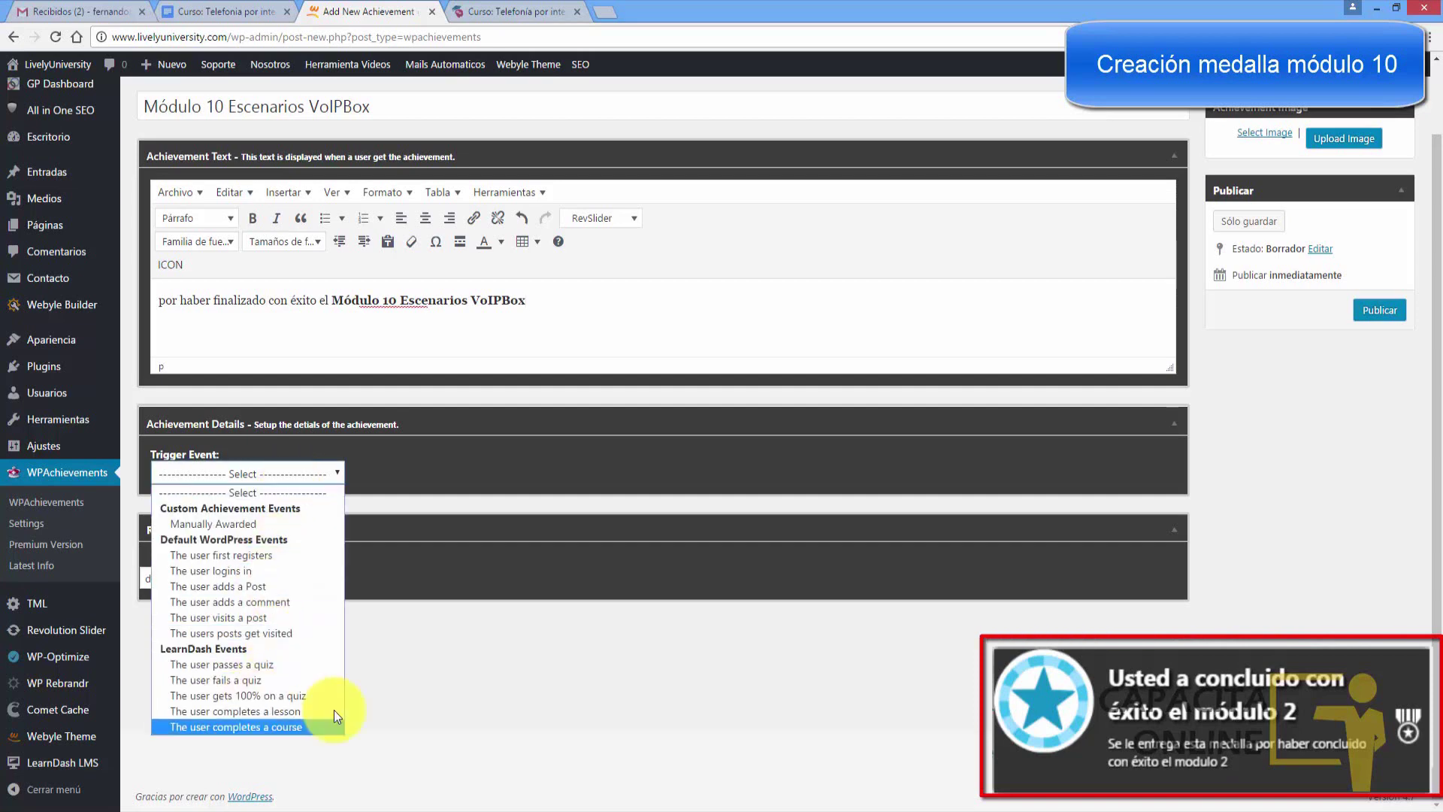
click(220, 711)
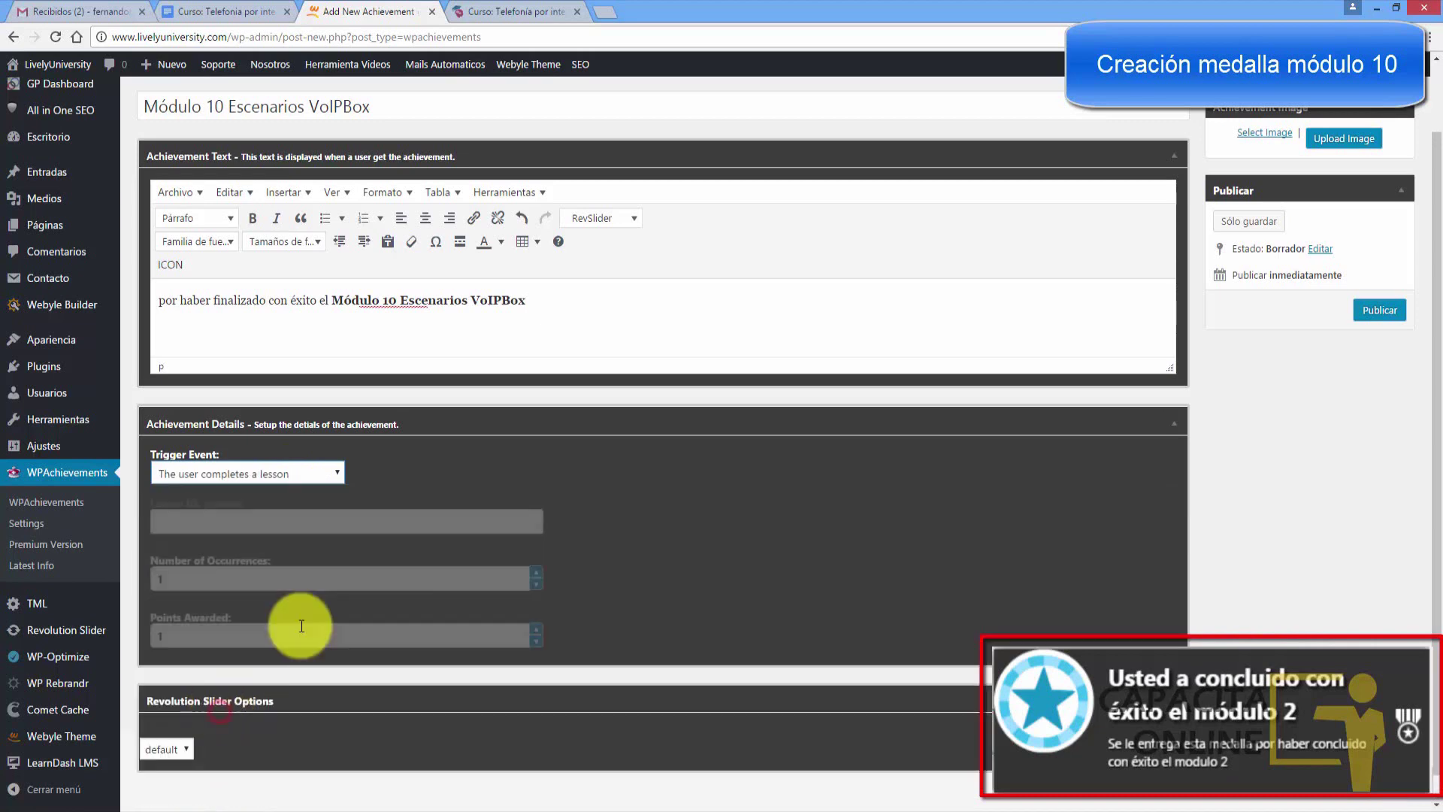
click(248, 526)
key(alt+Tab)
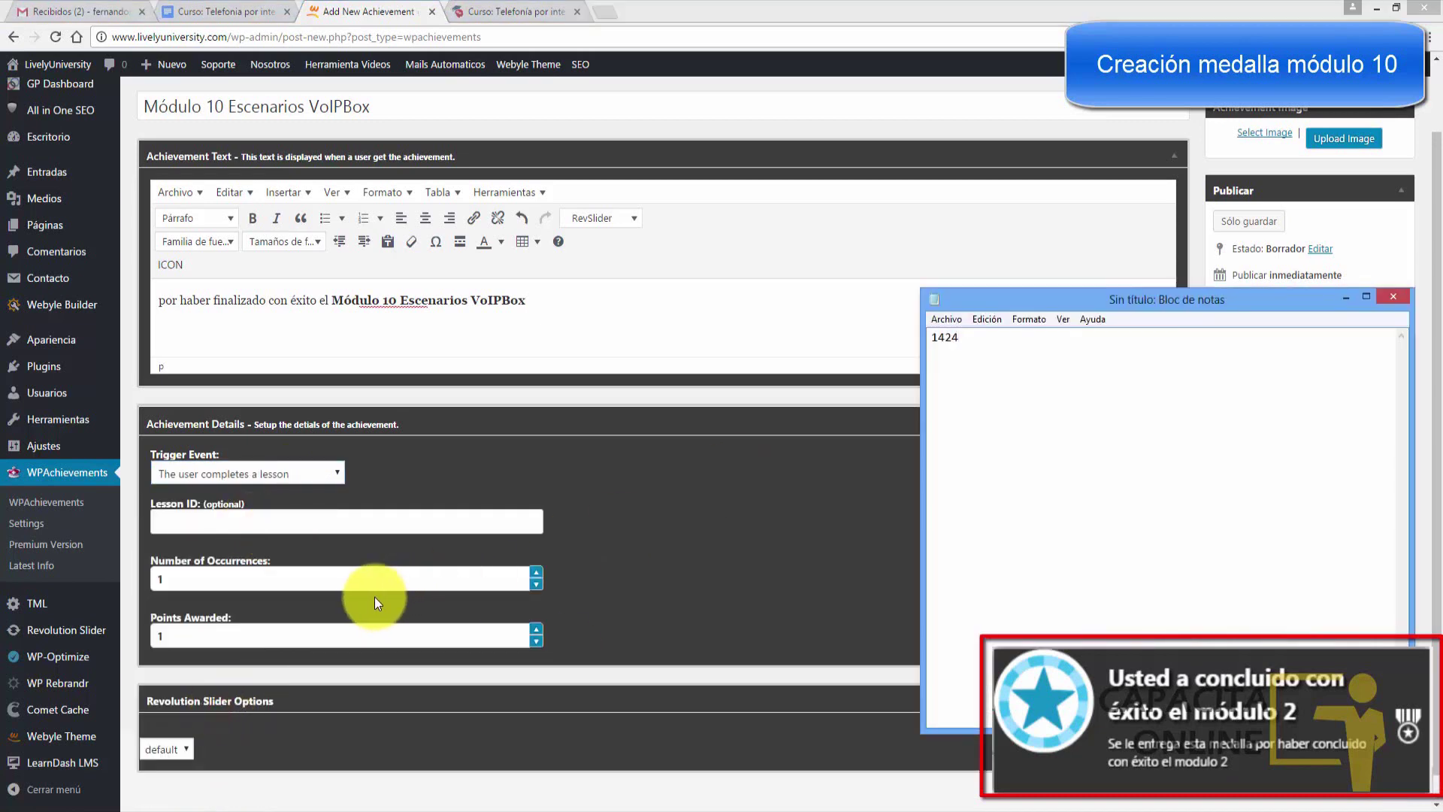
drag(978, 342, 945, 342)
key(ctrl+c)
click(259, 520)
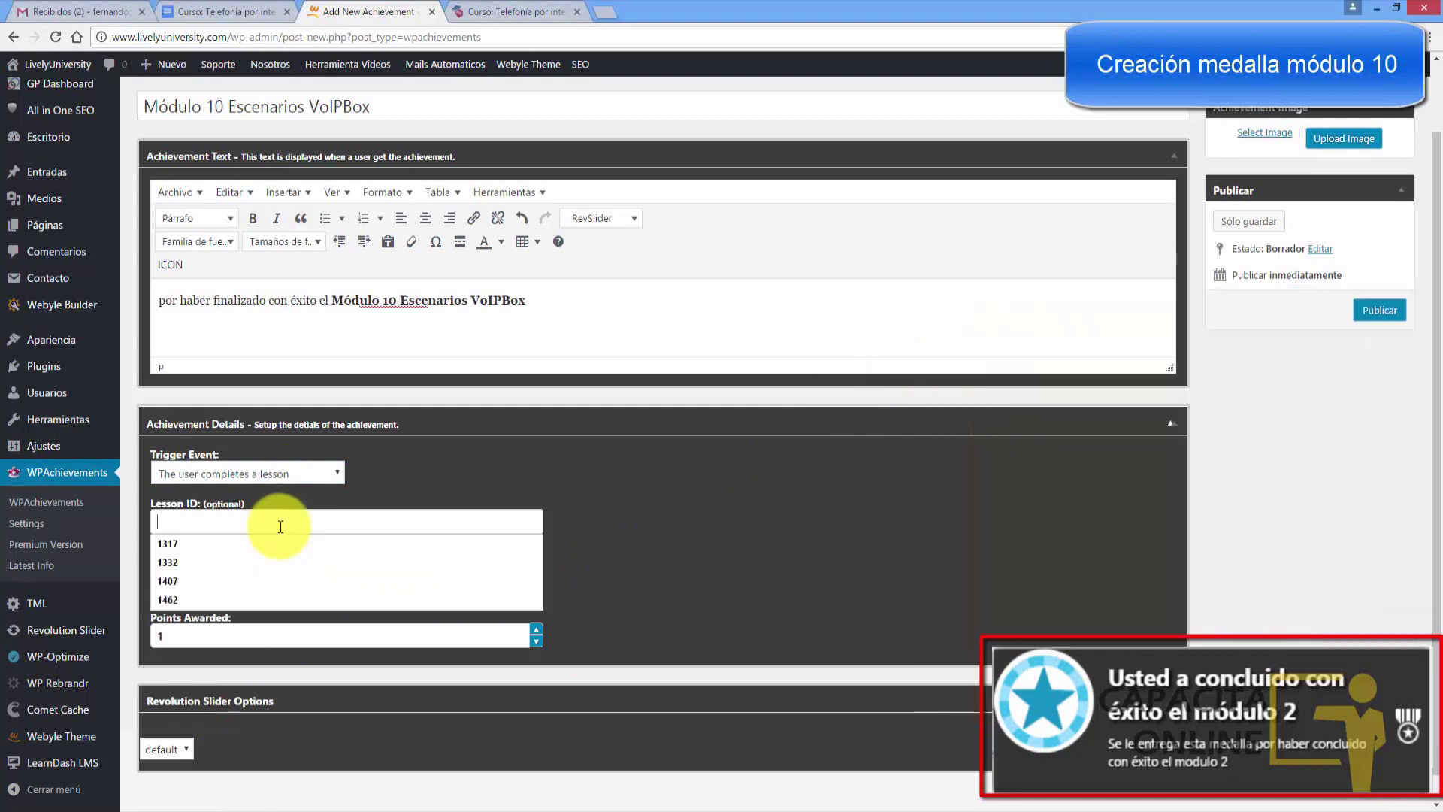
key(ctrl+v)
scroll(1338, 616, up, 2)
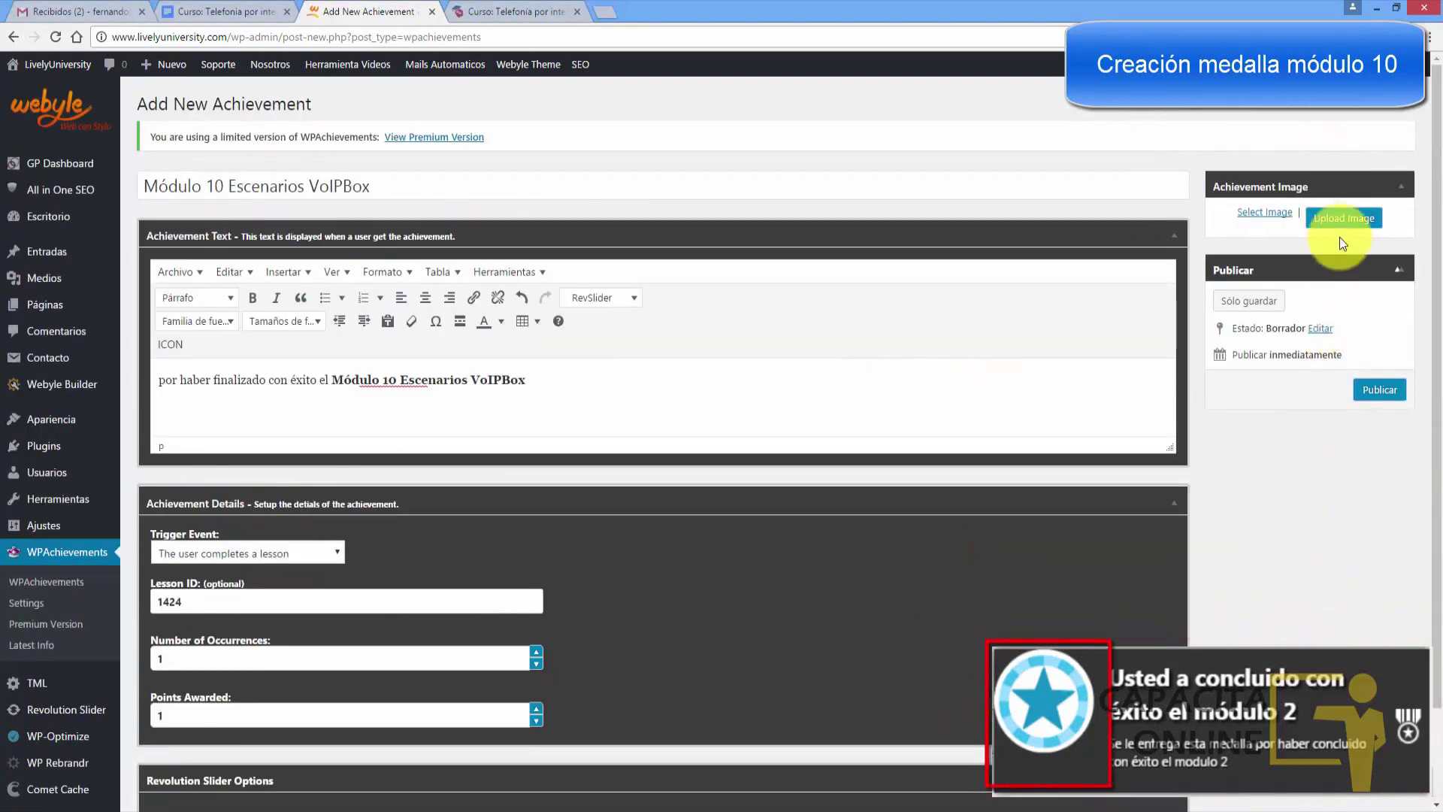
click(1342, 218)
click(721, 402)
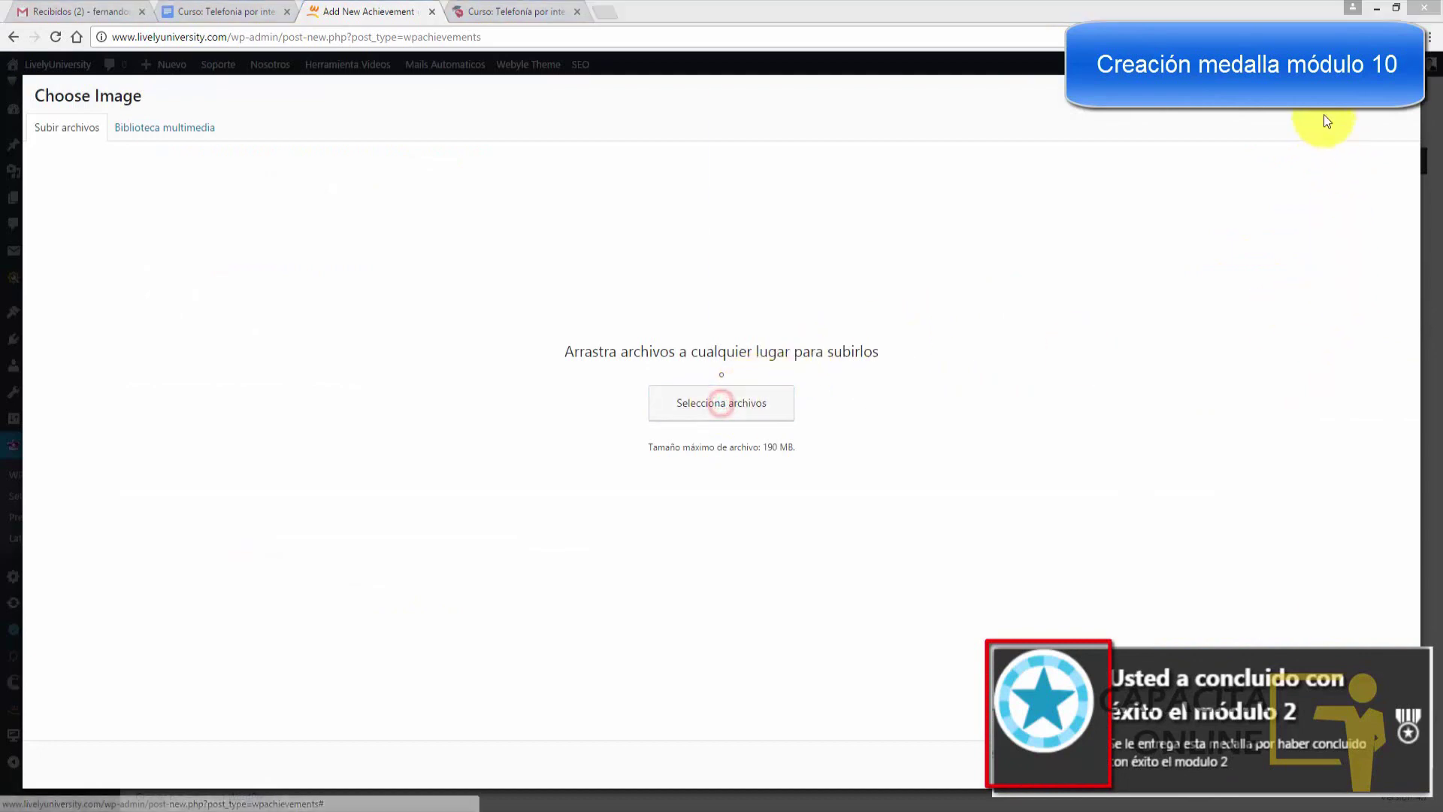
key(Escape)
key(Escape)
- Choose the pink gift-box badge in the fifth row as the achievement image and publish the achievement
click(1258, 217)
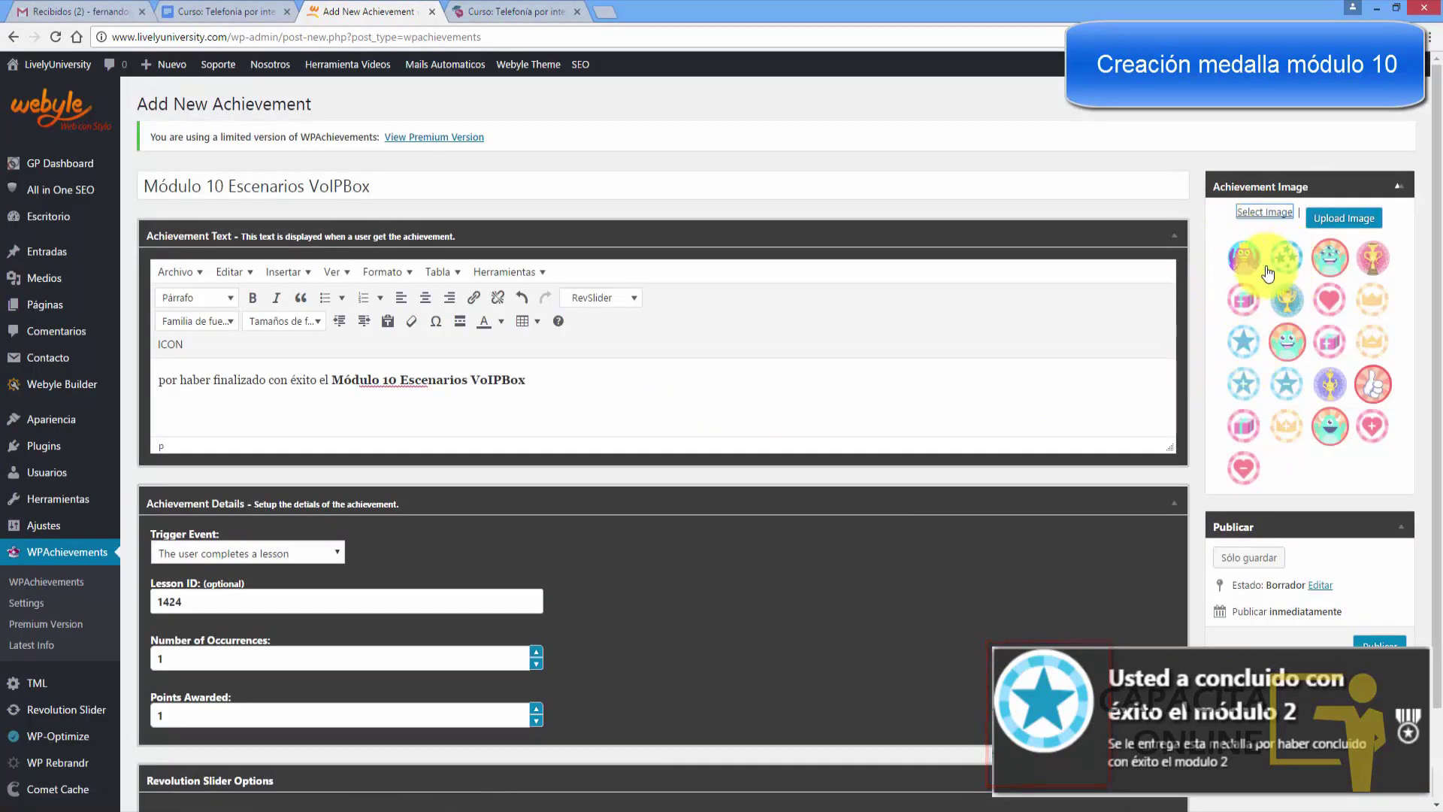
click(1244, 426)
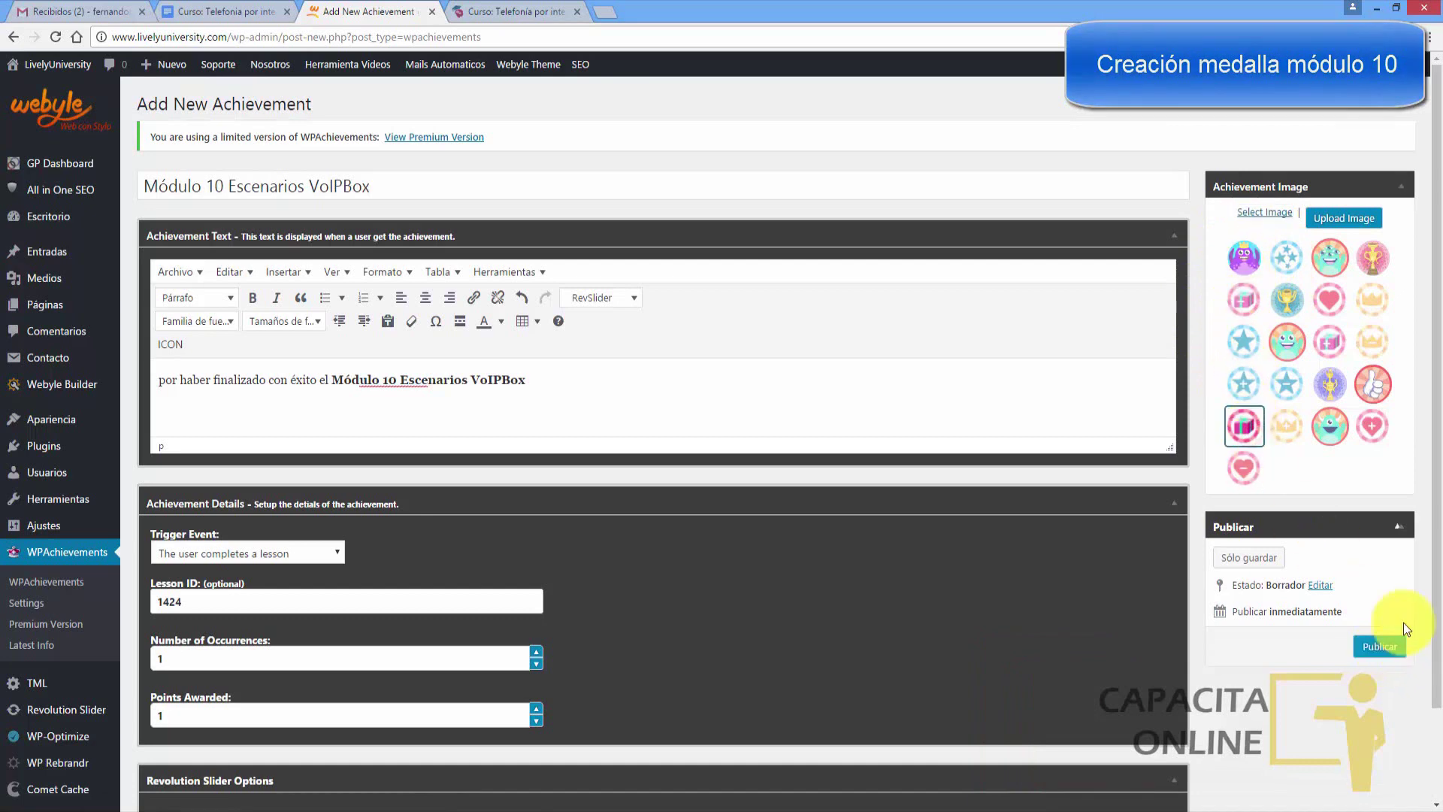
scroll(1404, 623, down, 1)
click(1378, 574)
- Select the entire Módulo 10 section in the outline document, from its heading through the last quiz answer
click(184, 8)
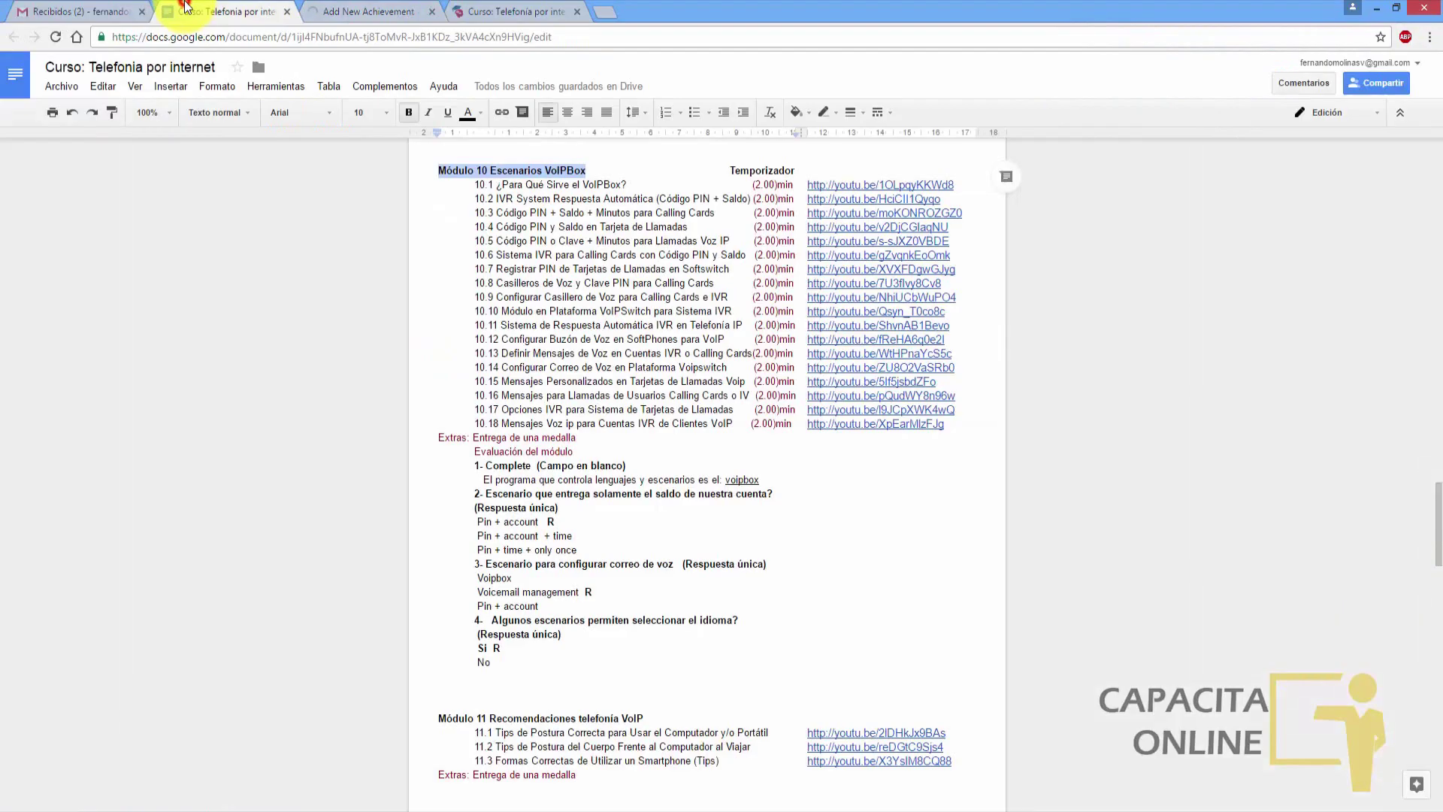
click(682, 368)
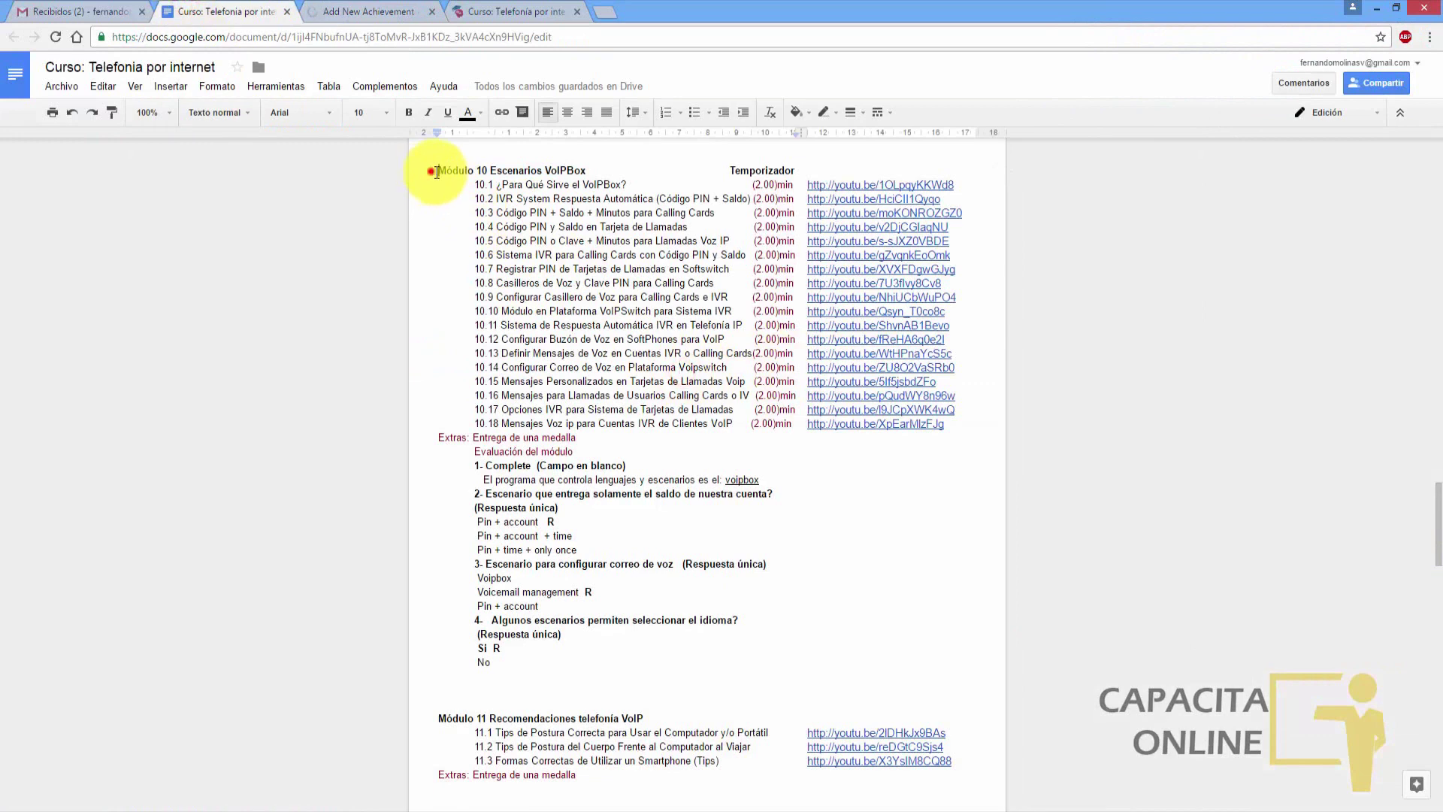
drag(437, 172, 611, 664)
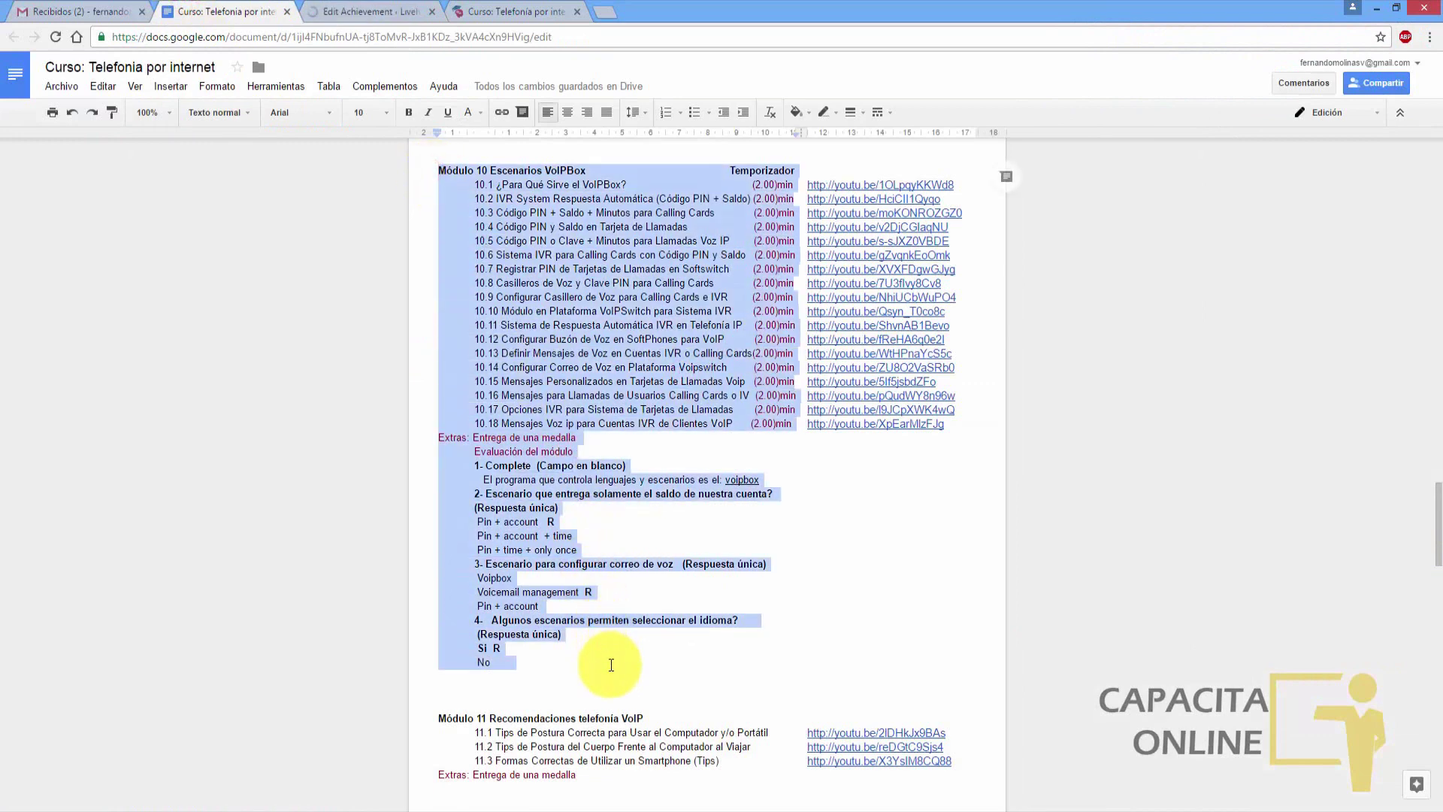